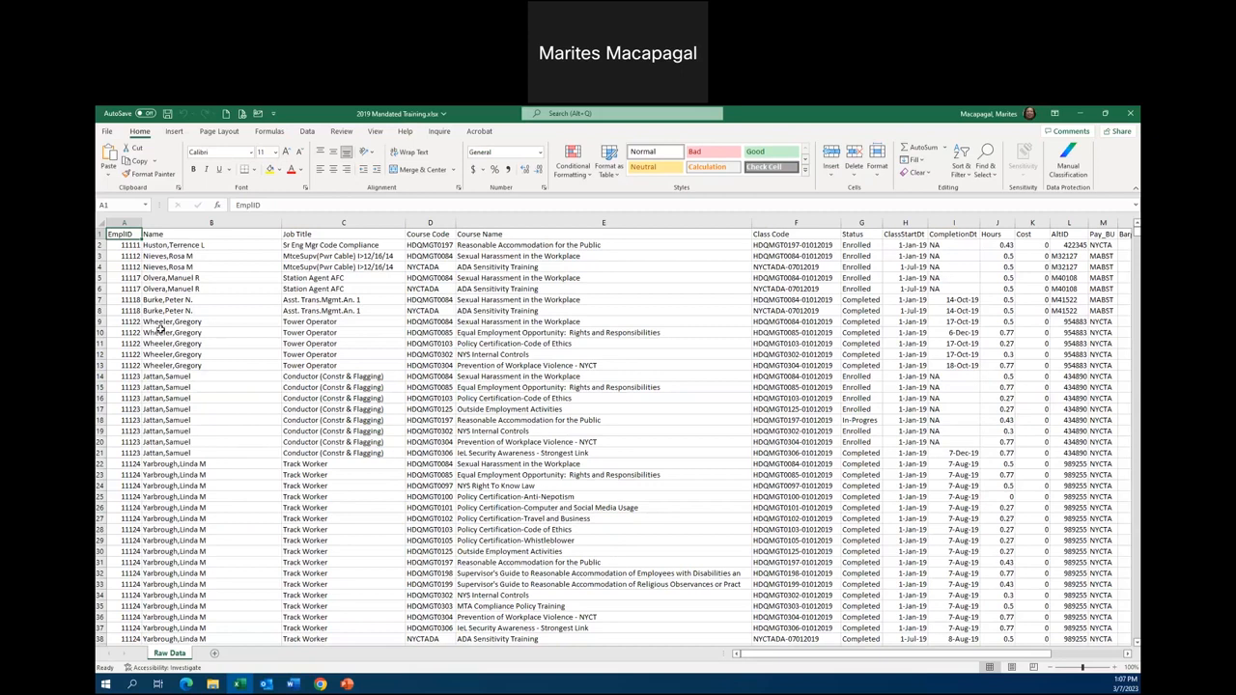
Step: Examine the extent of the raw training data and its column headers from EmplID to Course Name
key(ctrl+End)
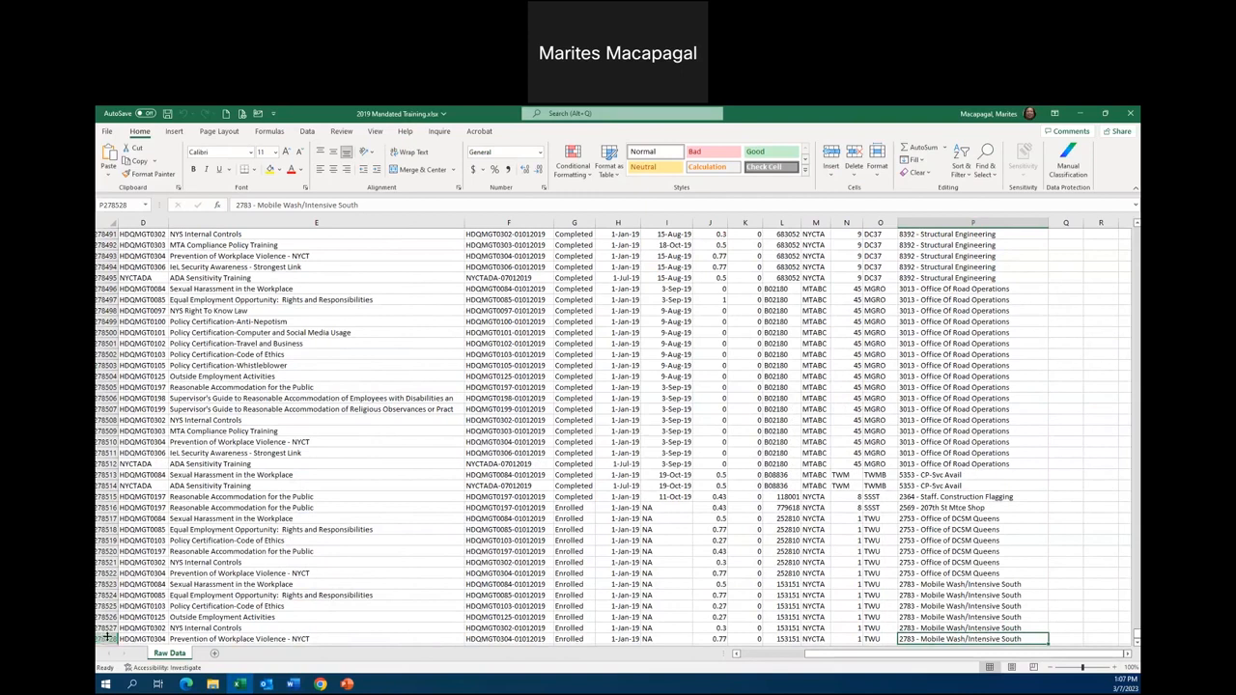
key(ctrl+Home)
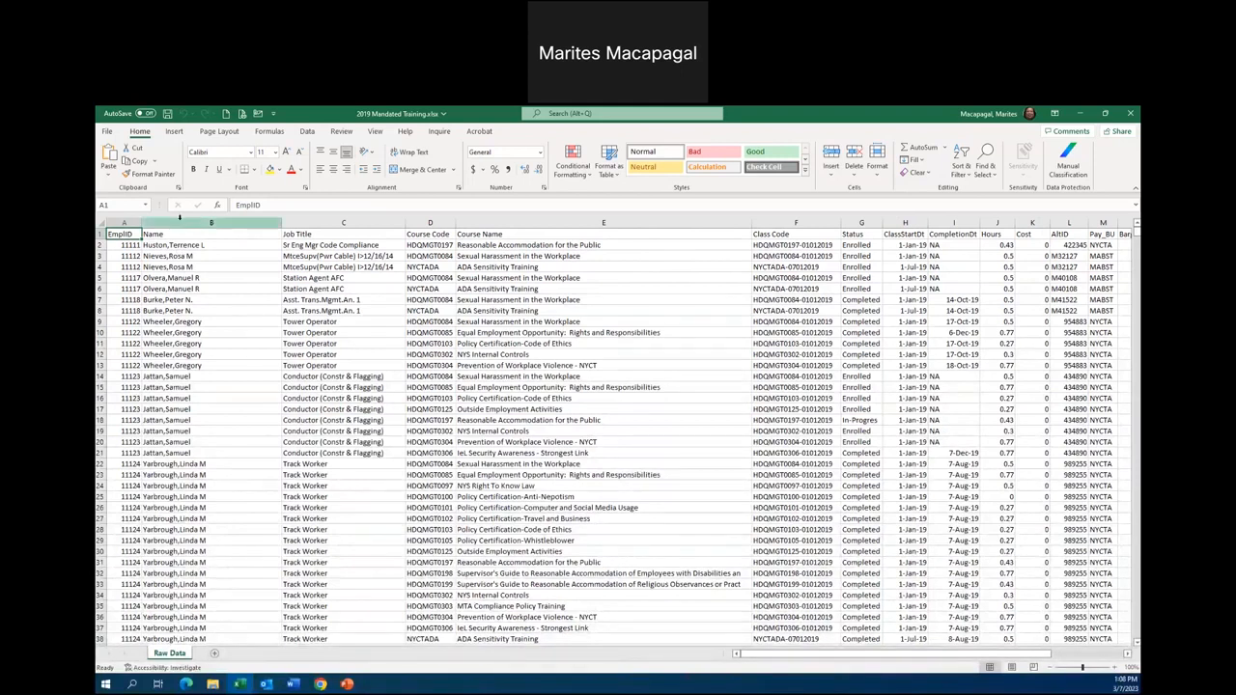
click(100, 234)
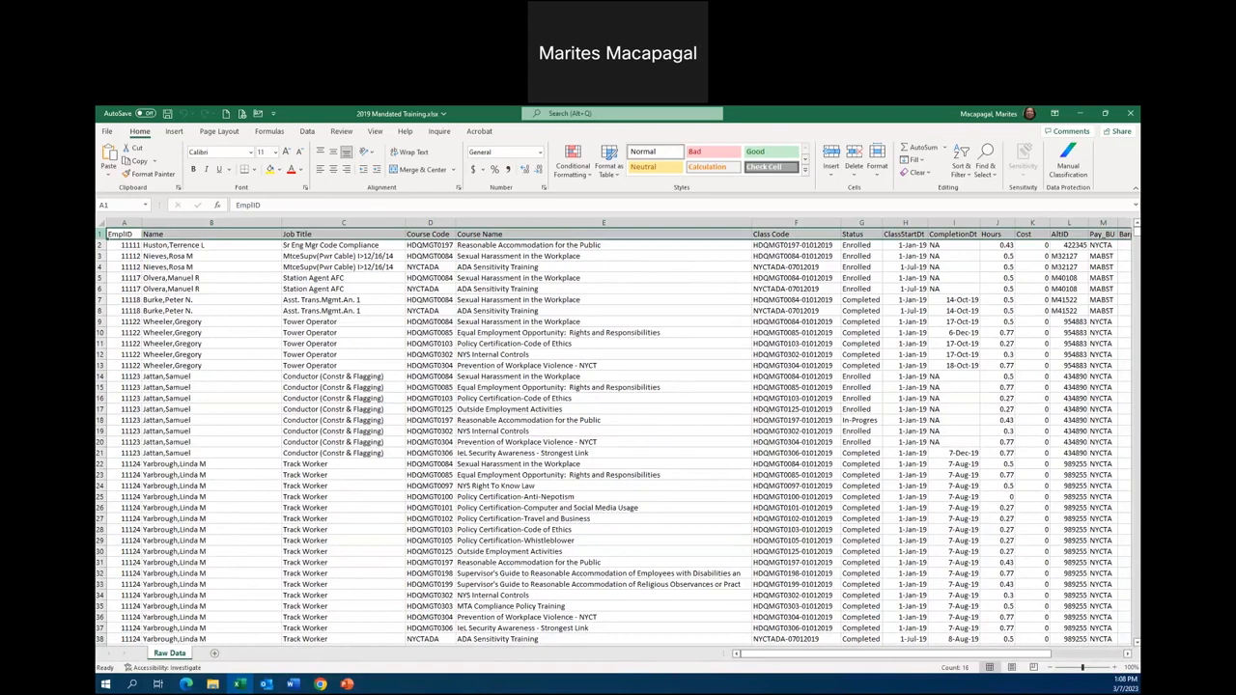
click(128, 234)
click(155, 234)
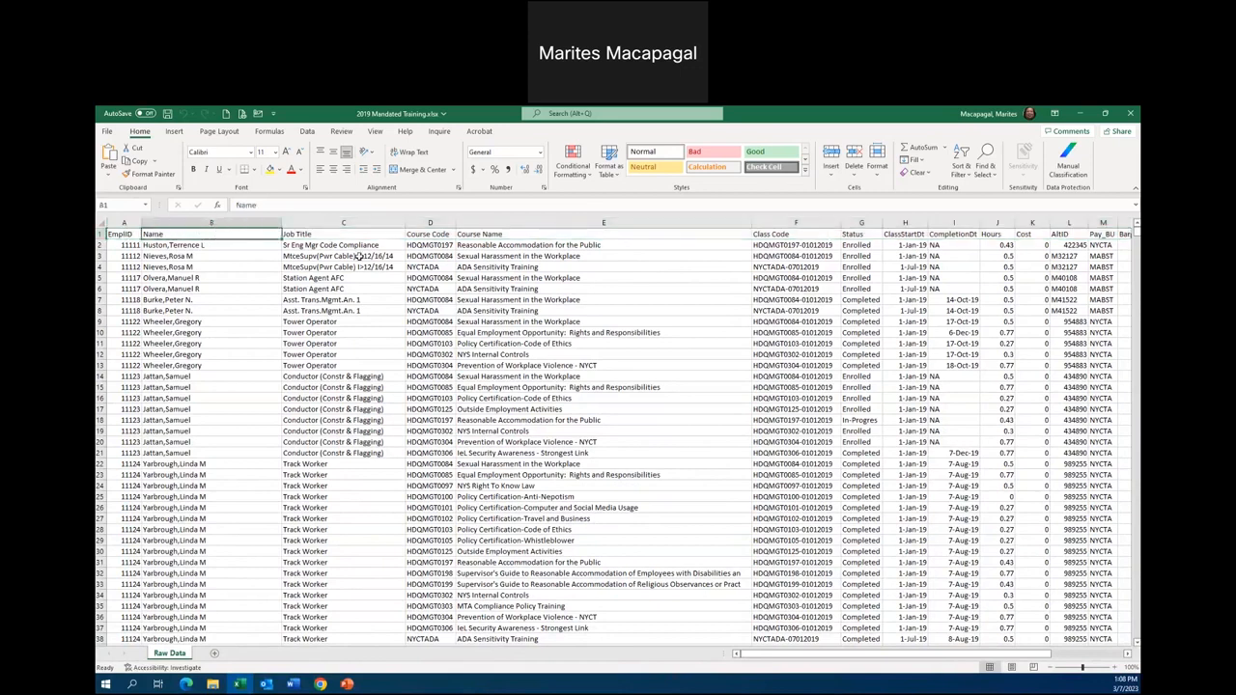
click(335, 233)
click(434, 234)
click(502, 235)
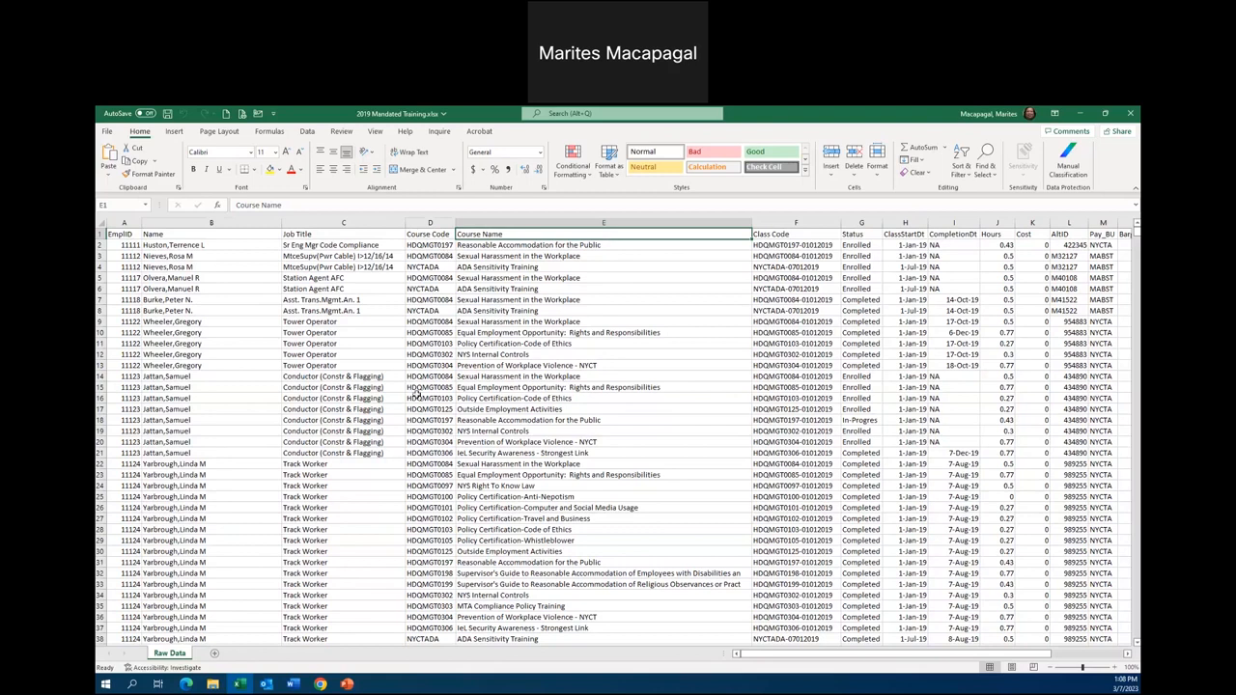
Step: Open the recommended PivotTables for the raw training data
click(314, 322)
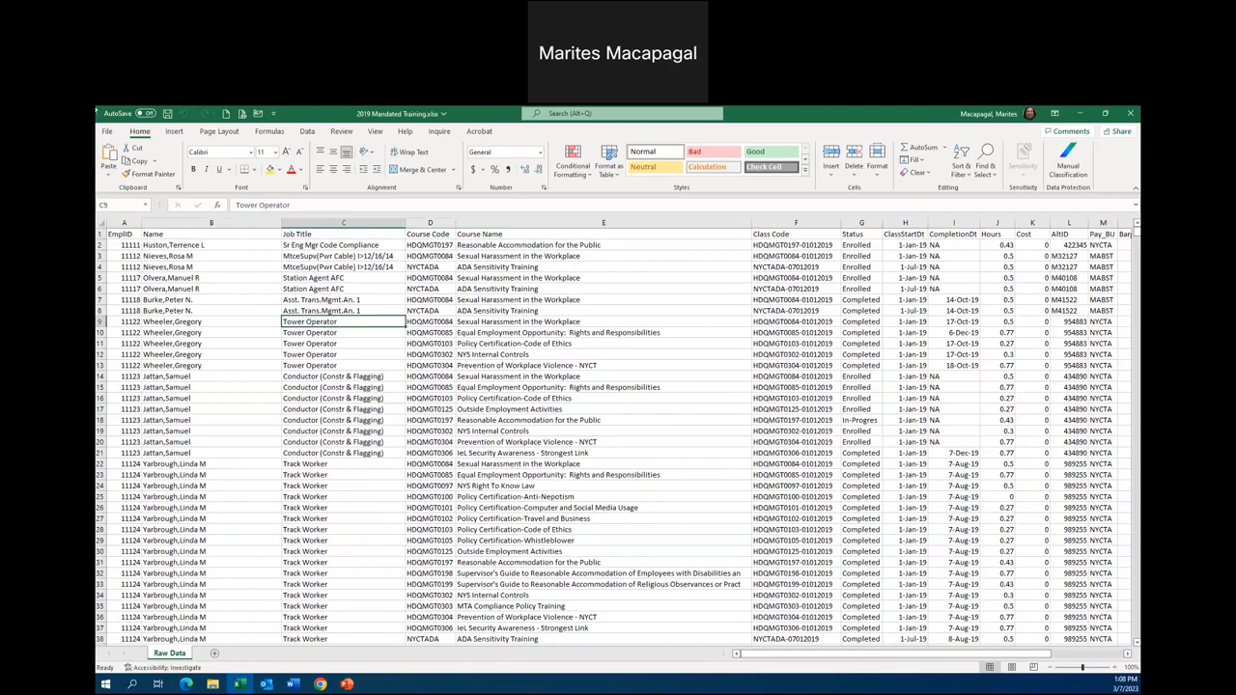
click(174, 132)
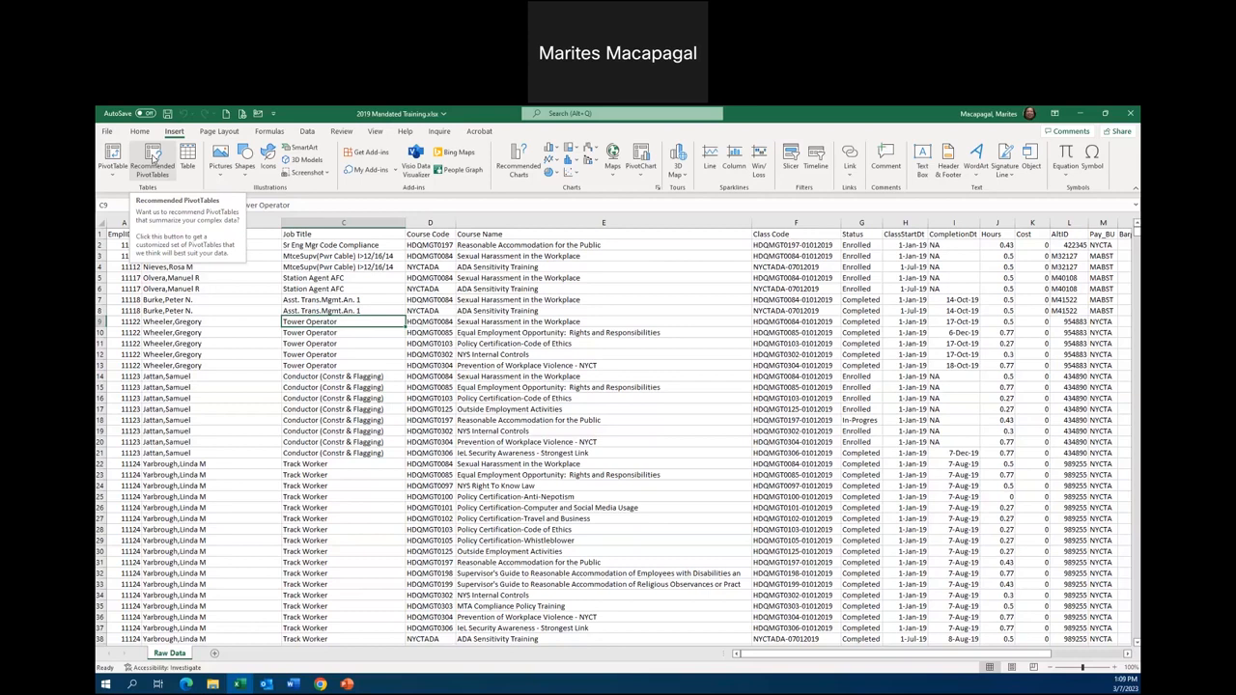
click(153, 158)
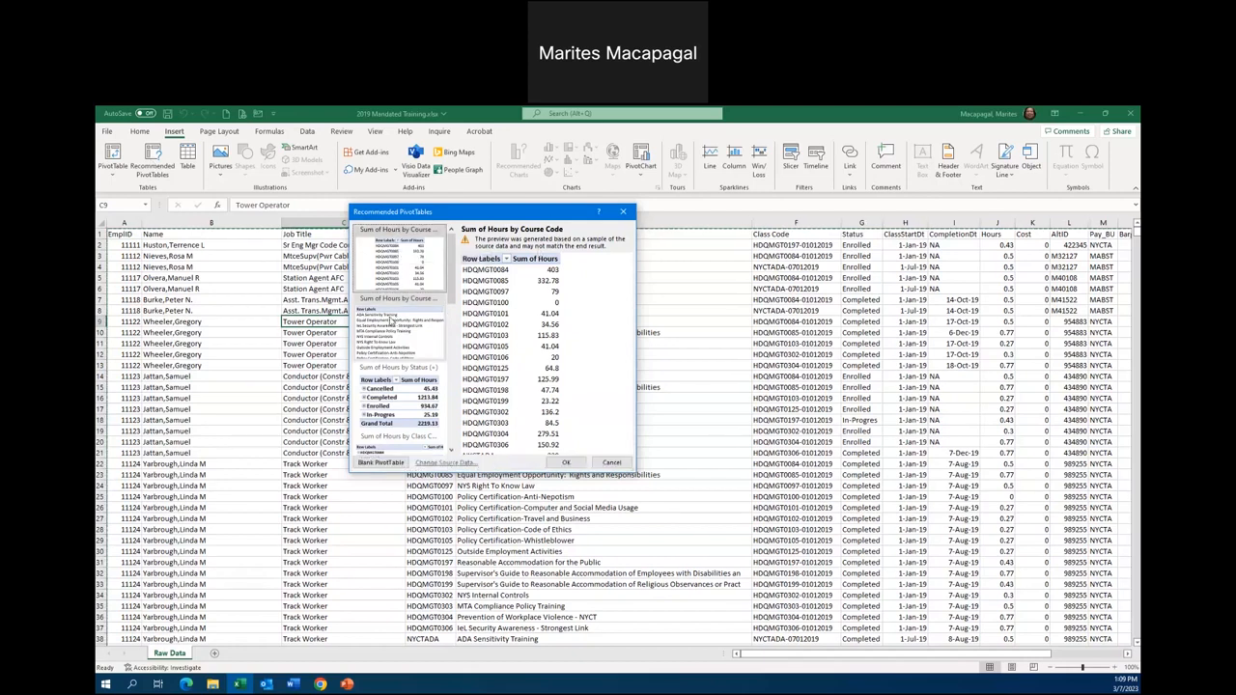
Step: Preview the suggested PivotTables that summarize hours and EmplID by course name, course code and Pay_BU
click(390, 320)
drag(453, 277, 454, 302)
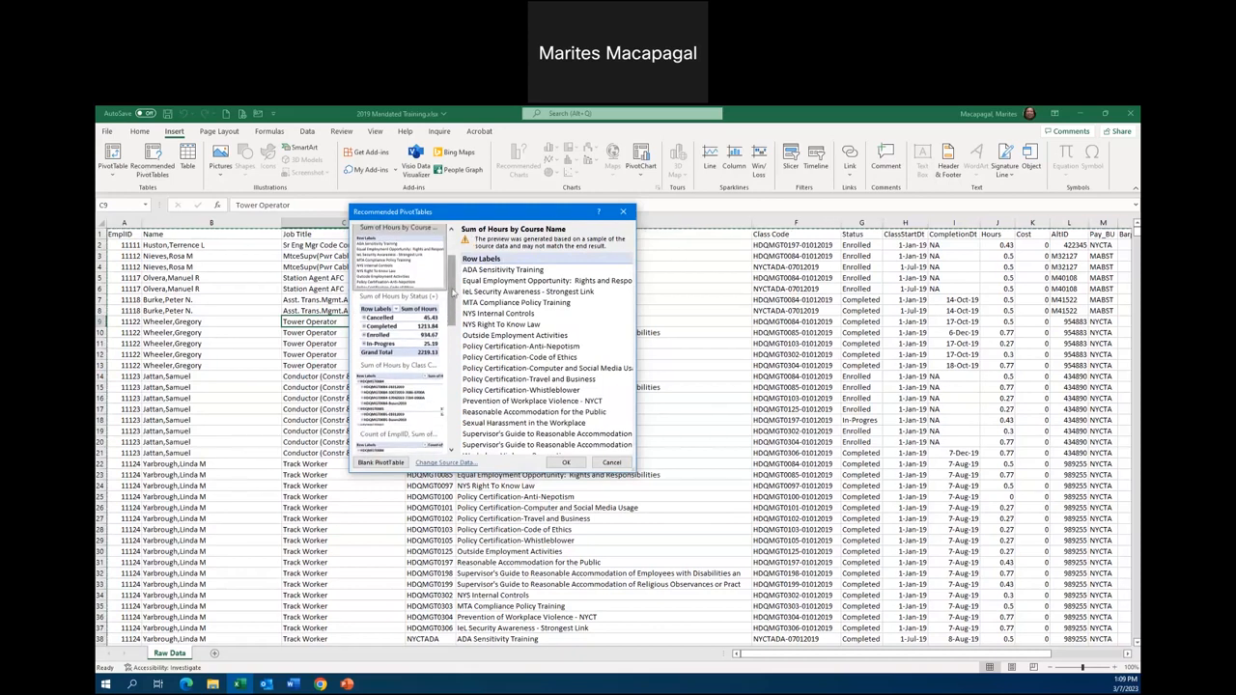
click(447, 297)
drag(451, 300, 451, 332)
click(441, 311)
click(409, 313)
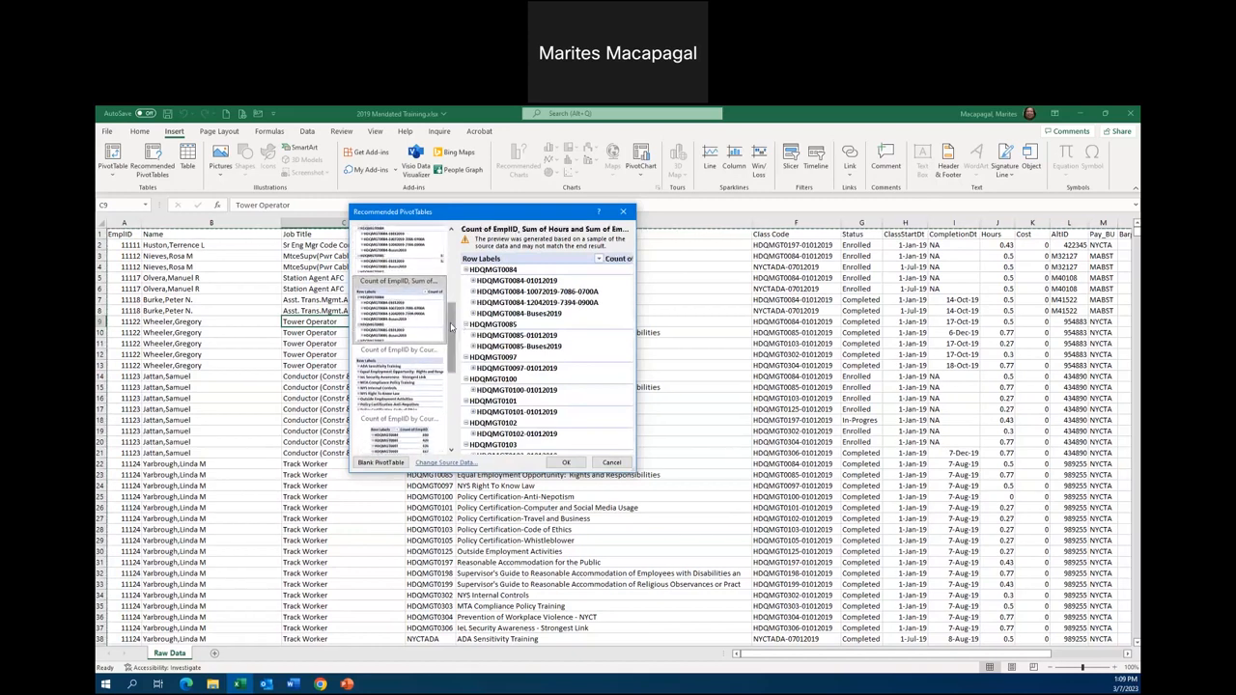
drag(450, 326, 443, 343)
click(442, 344)
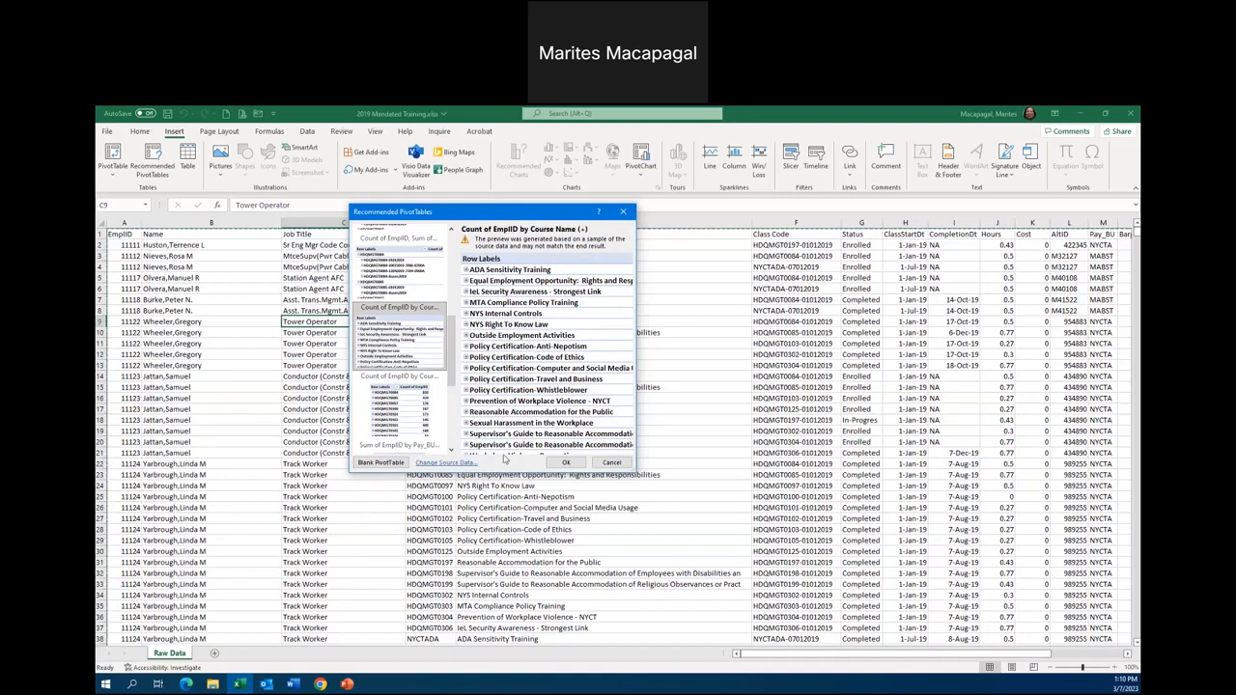
scroll(450, 356, down, 3)
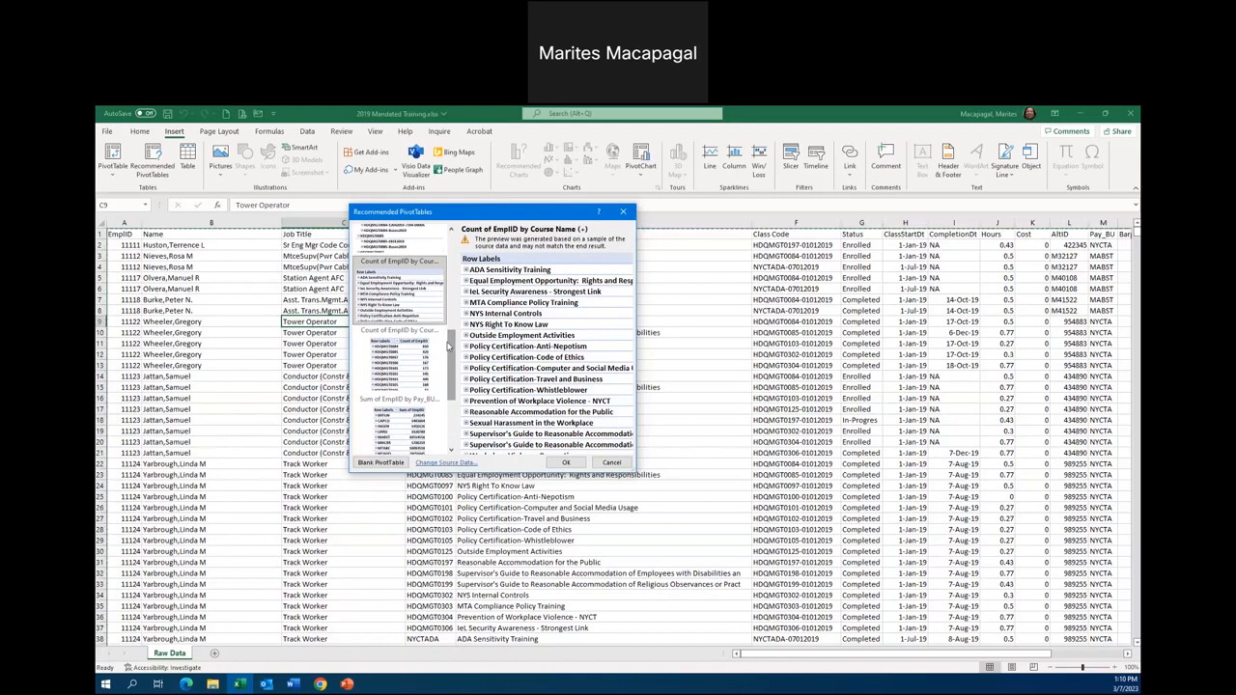
click(397, 359)
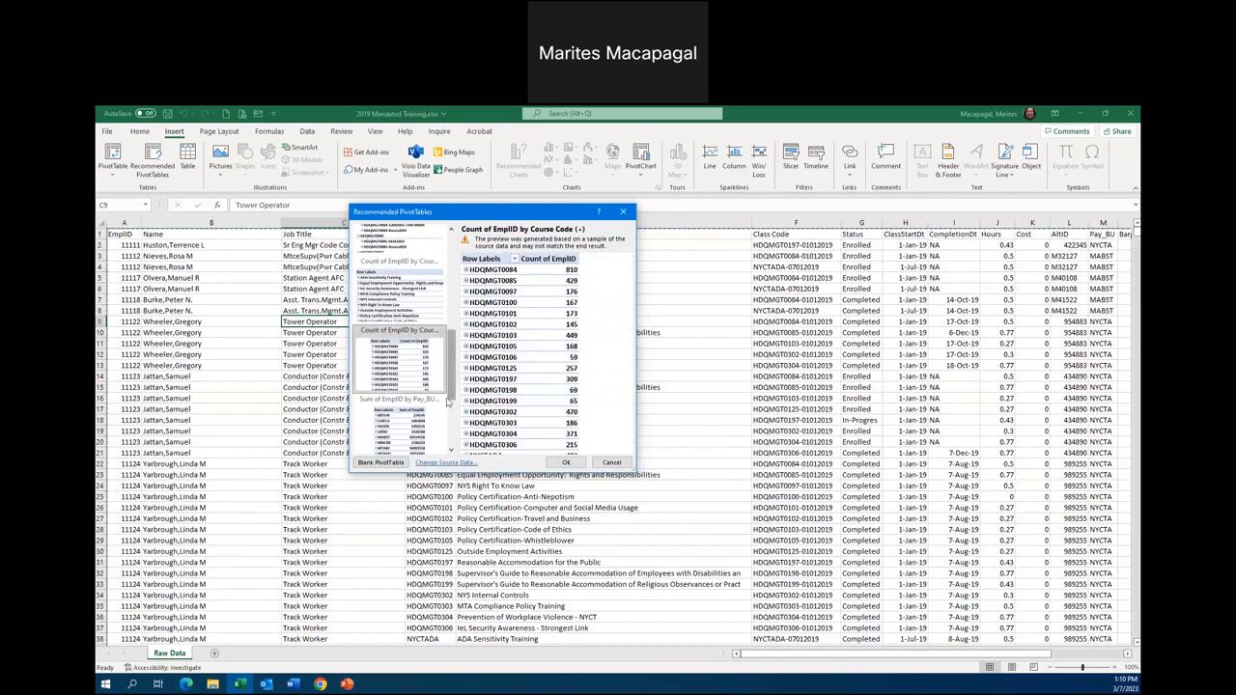
click(402, 425)
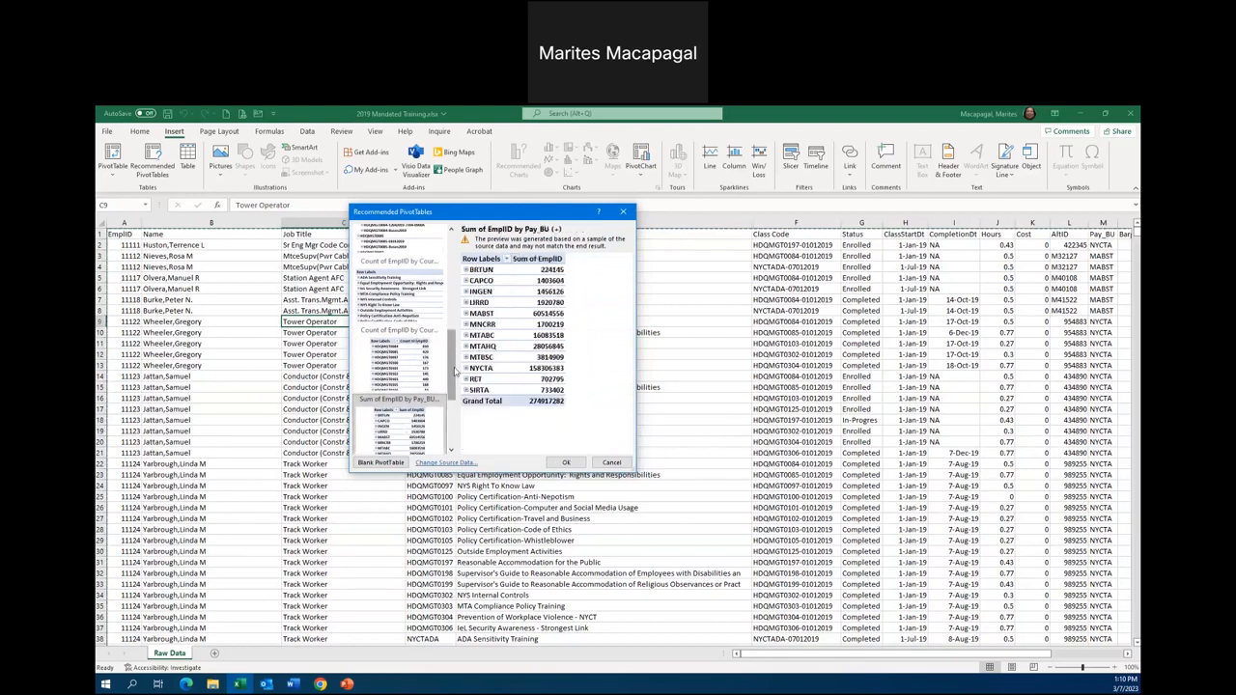
scroll(445, 373, down, 2)
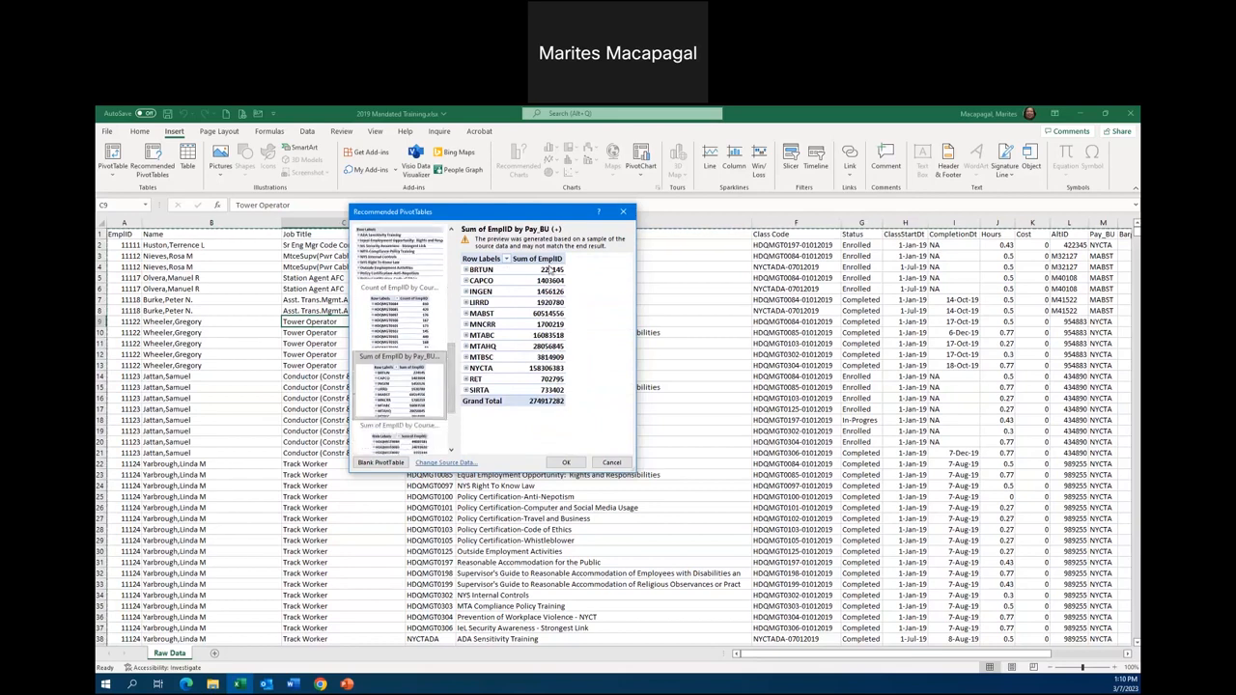
scroll(457, 410, down, 2)
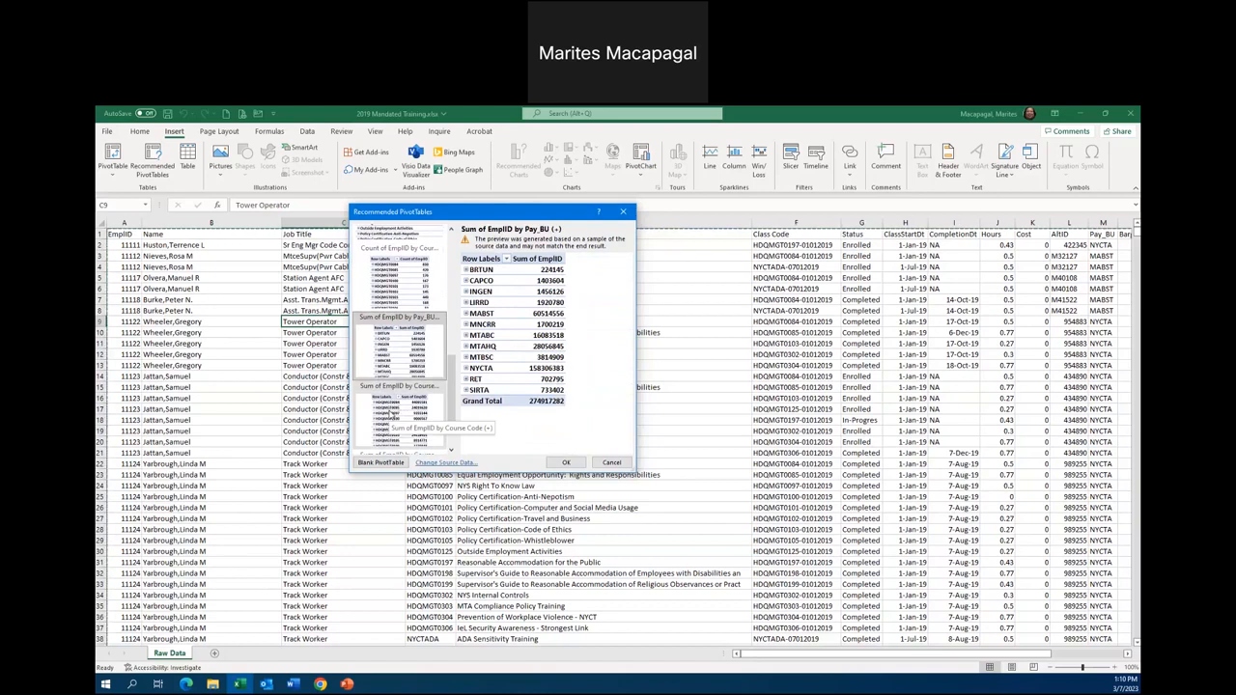
click(399, 410)
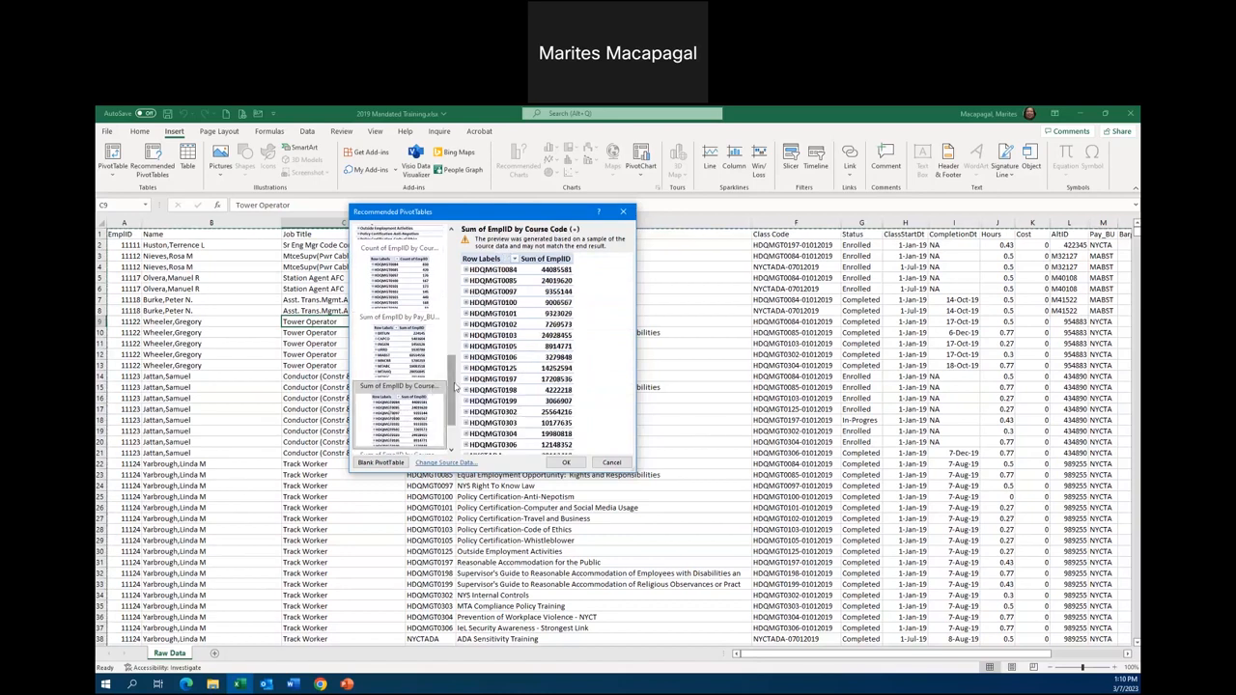
drag(453, 396, 455, 413)
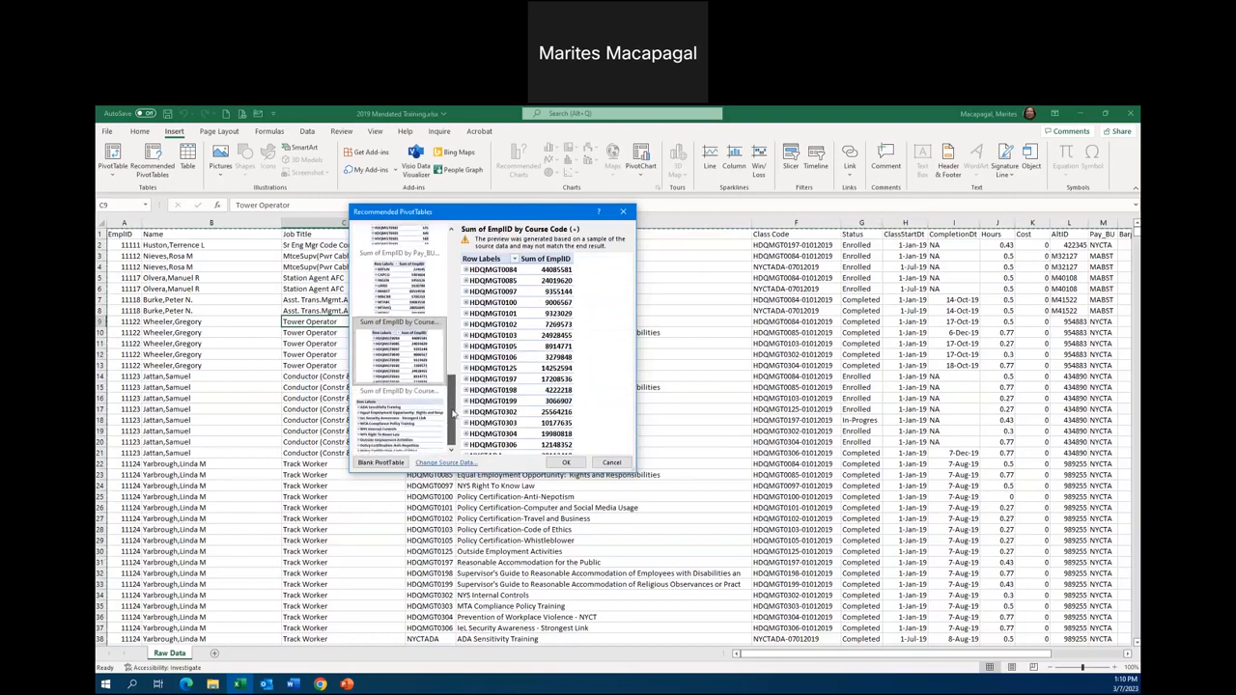
click(420, 423)
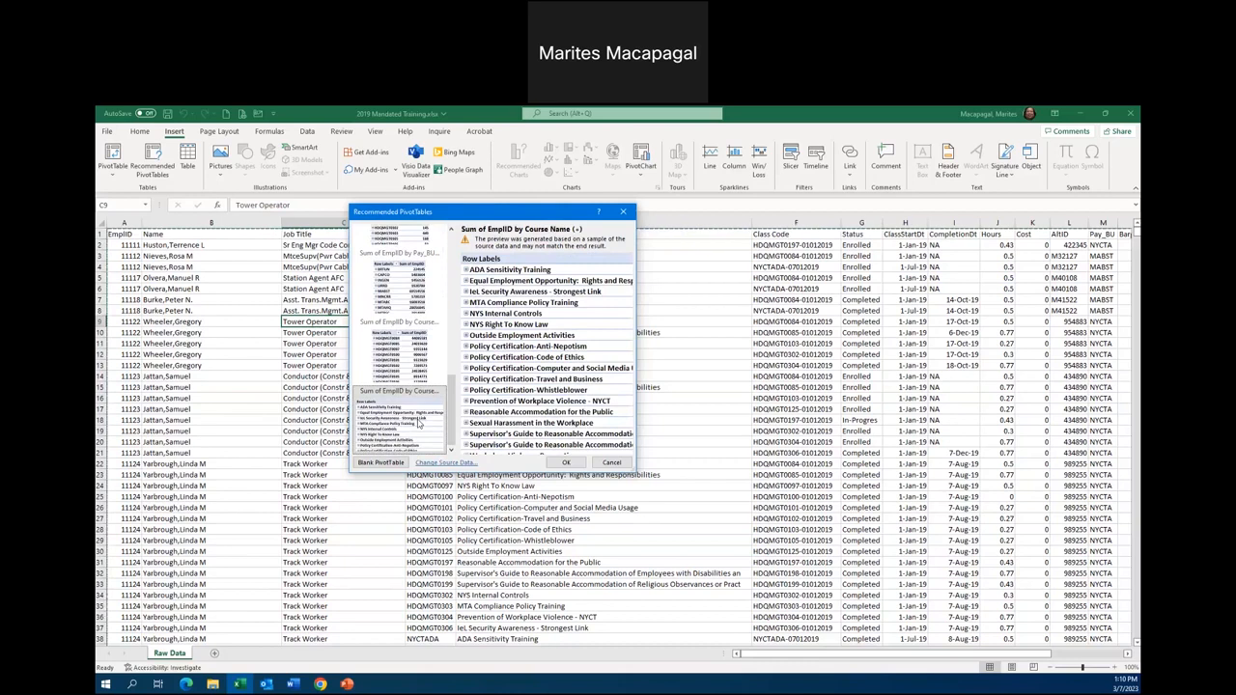
scroll(450, 406, down, 1)
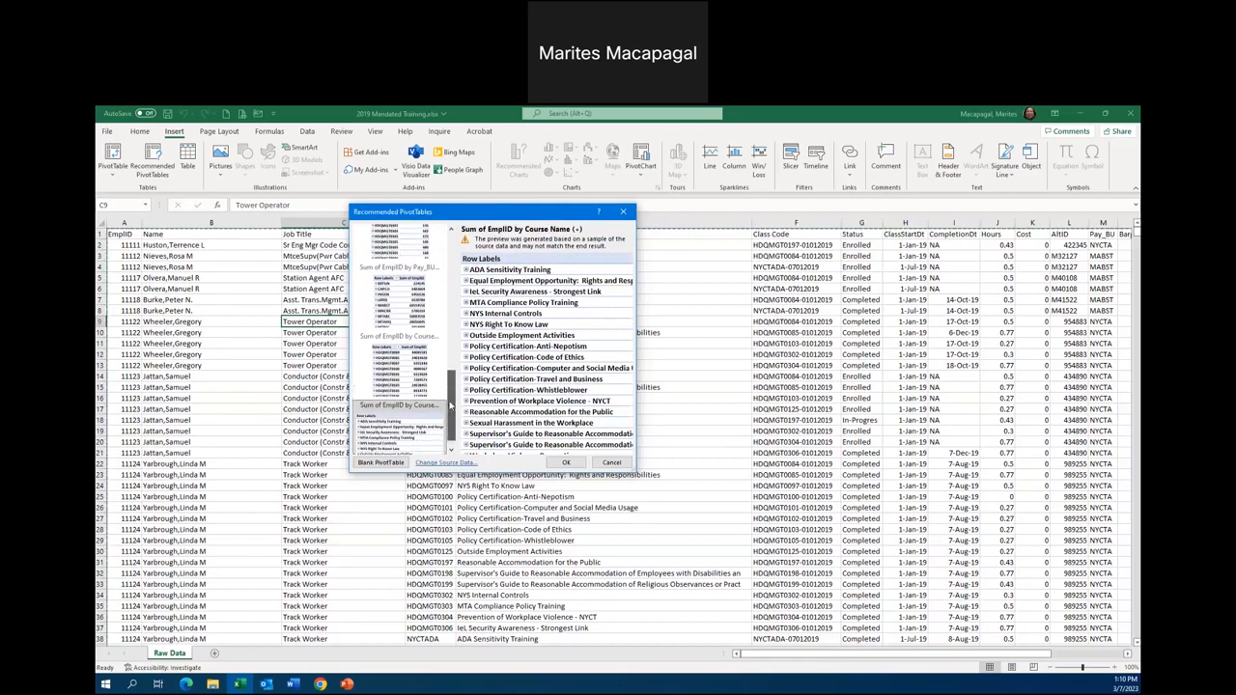
Step: Compare the class code suggestions and insert the recommended PivotTable "Count of EmplID by Course Name"
scroll(450, 406, up, 5)
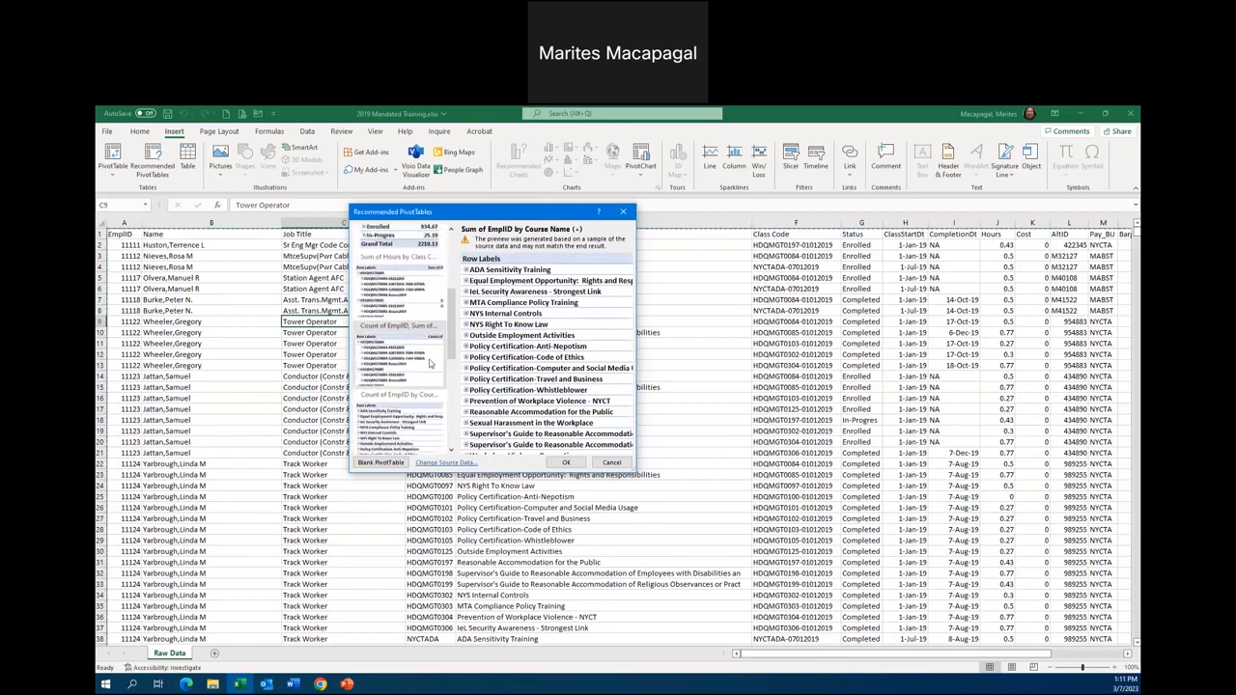
click(430, 363)
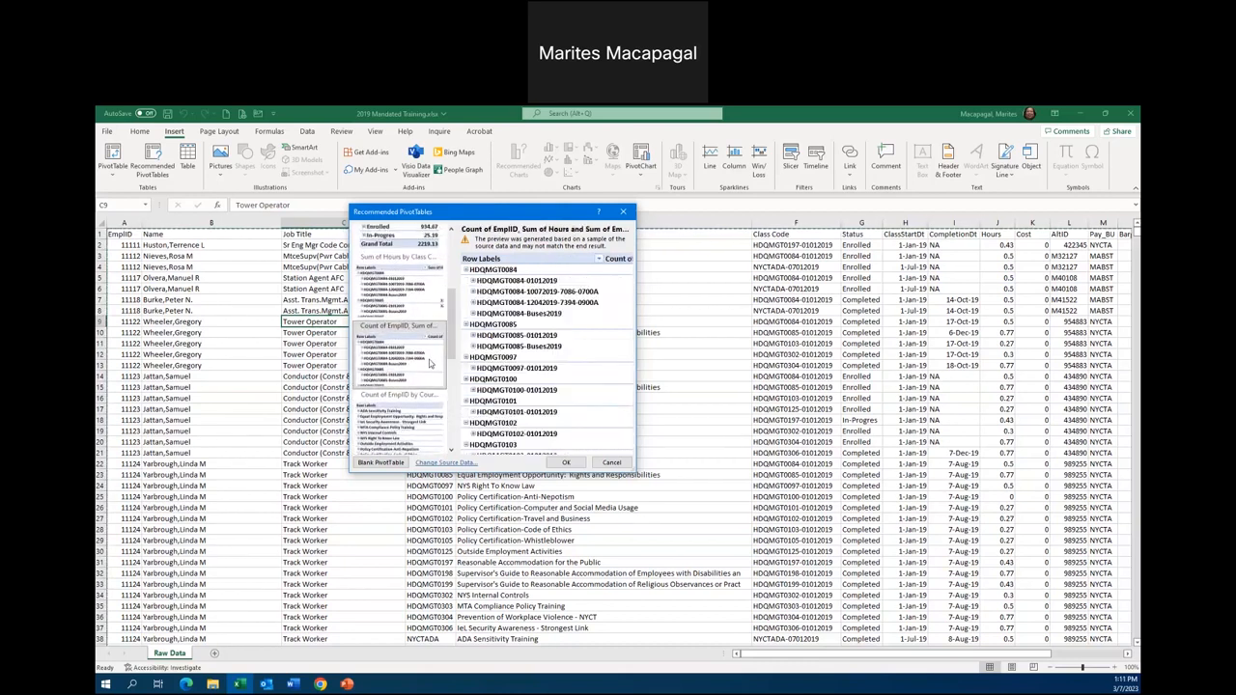
click(417, 303)
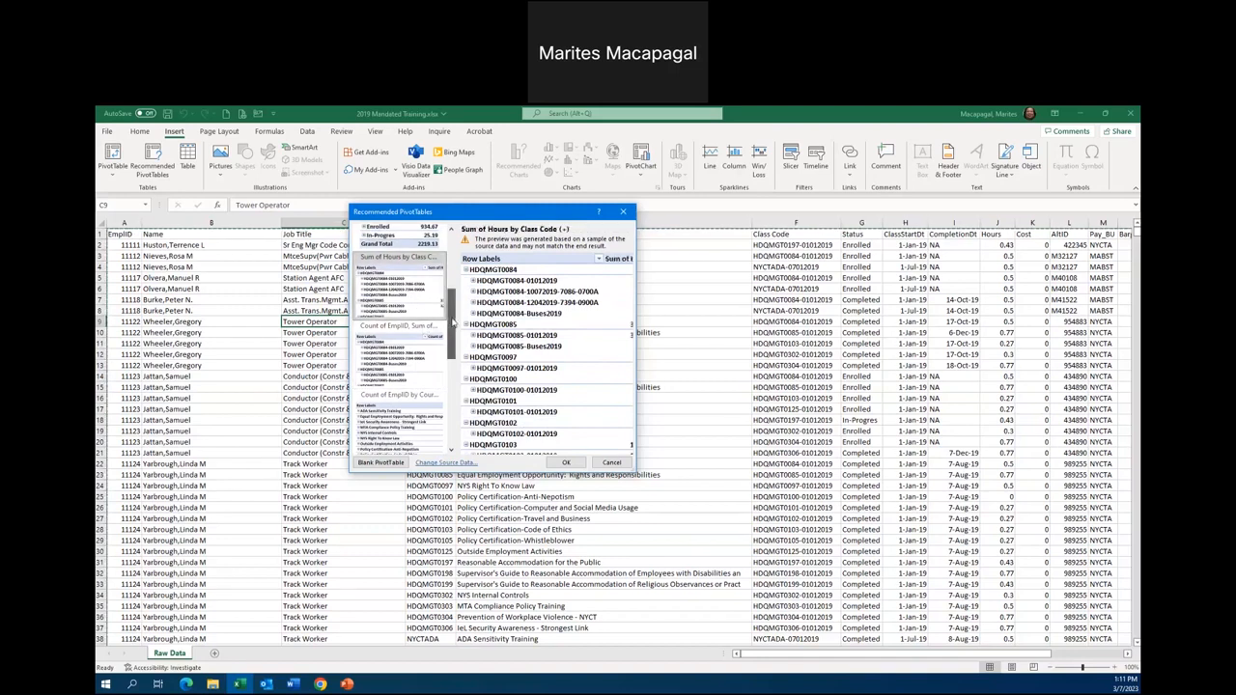
scroll(415, 338, down, 2)
click(414, 359)
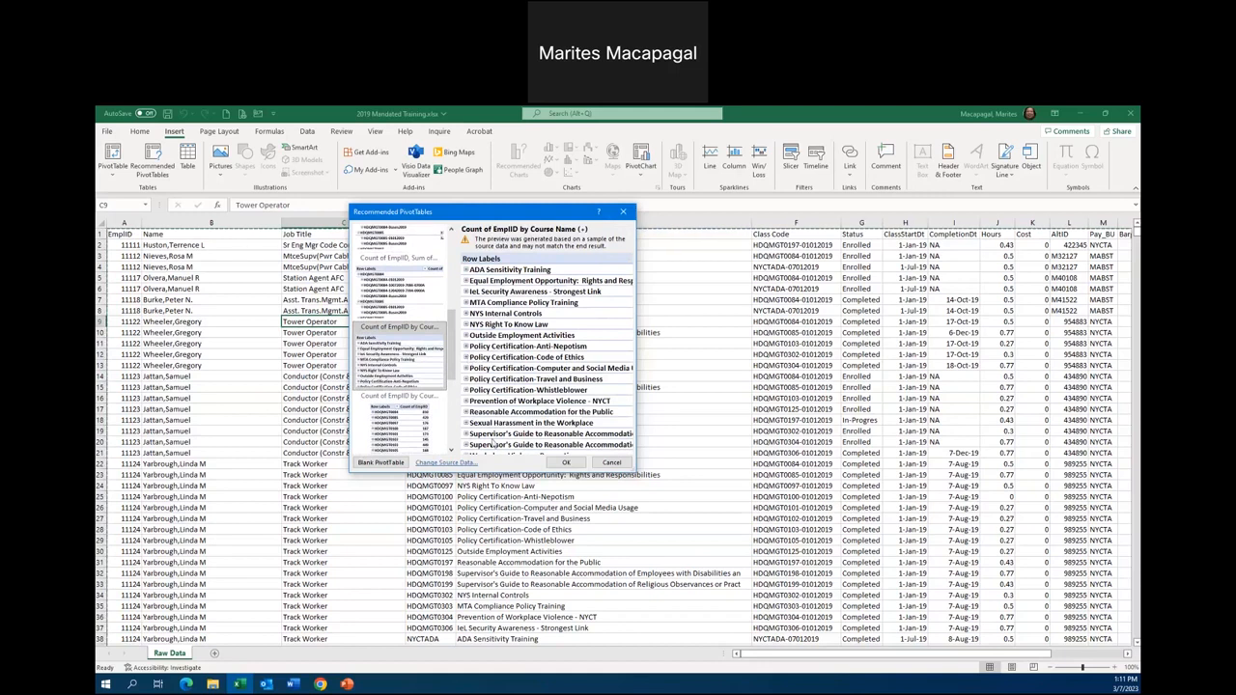
click(568, 462)
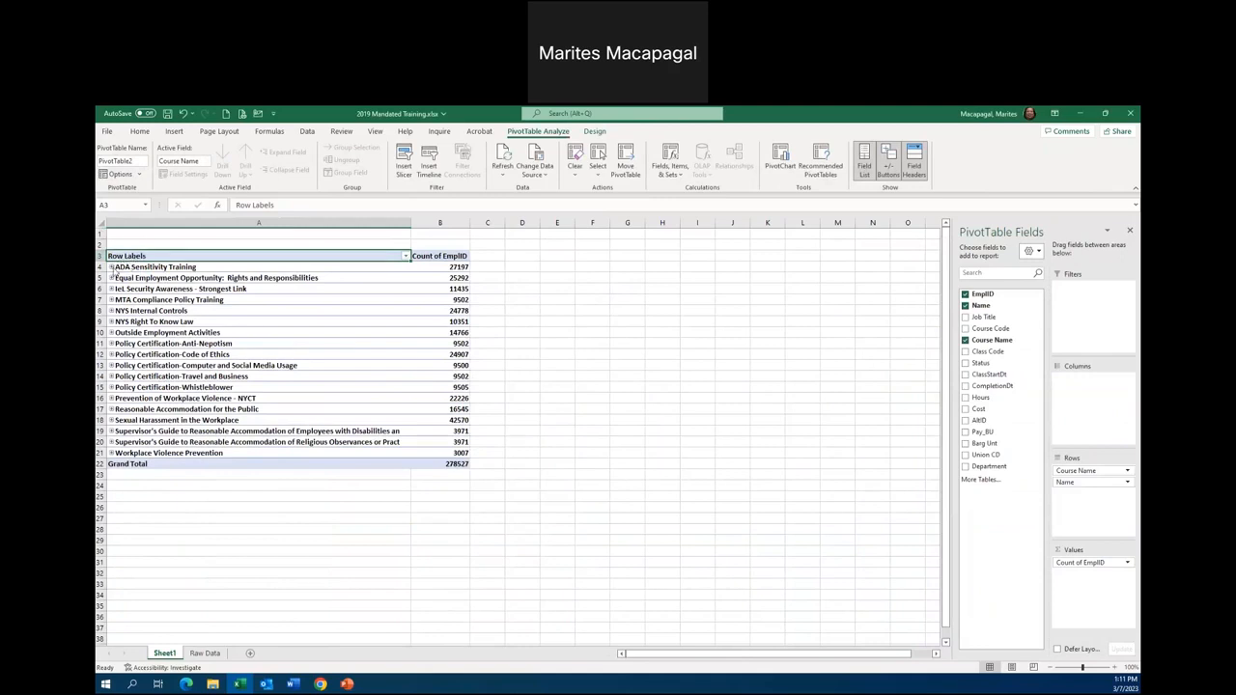
Step: Expand the ADA Sensitivity Training group to view its employee names and collapse it again
click(111, 267)
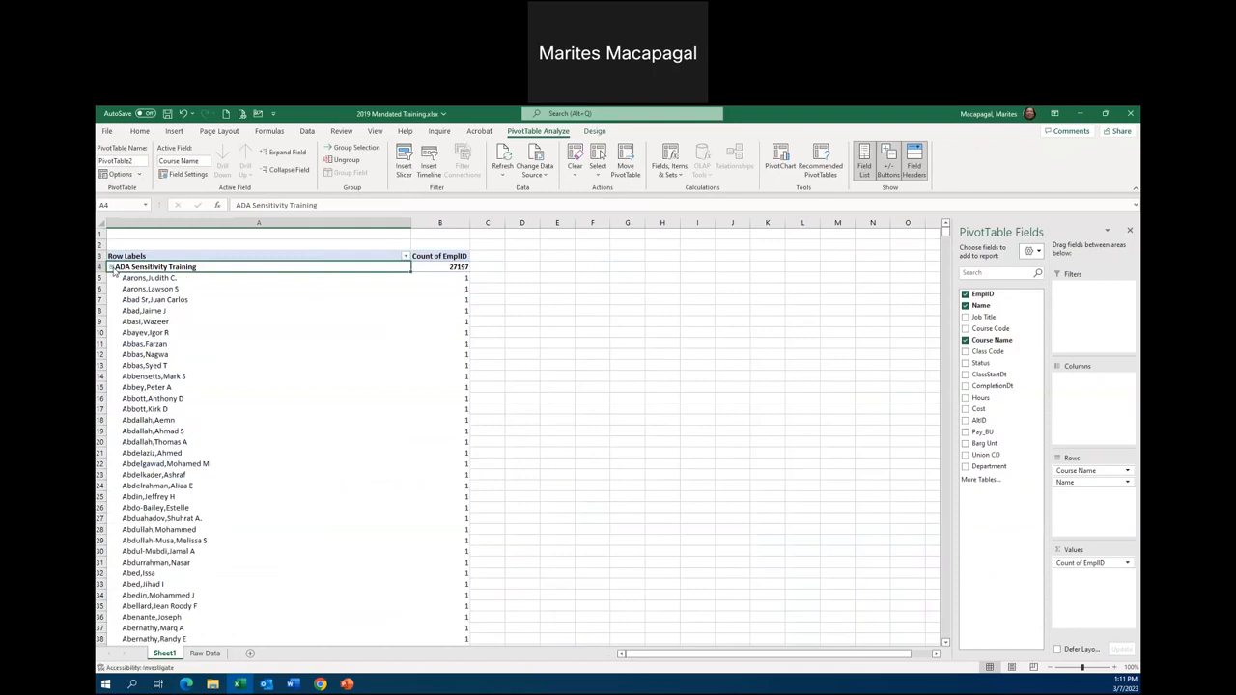
click(112, 268)
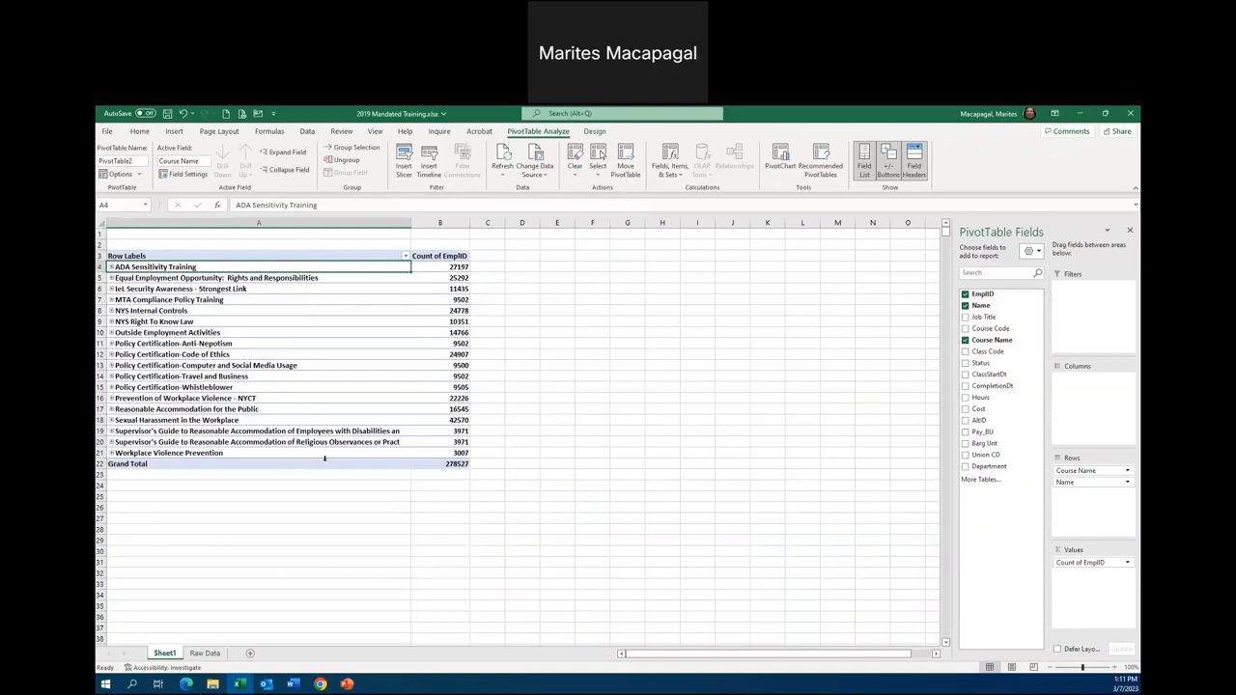
Step: Create a blank PivotTable on a new worksheet from the full Raw Data range $A$1:$P$278528
click(201, 654)
click(295, 397)
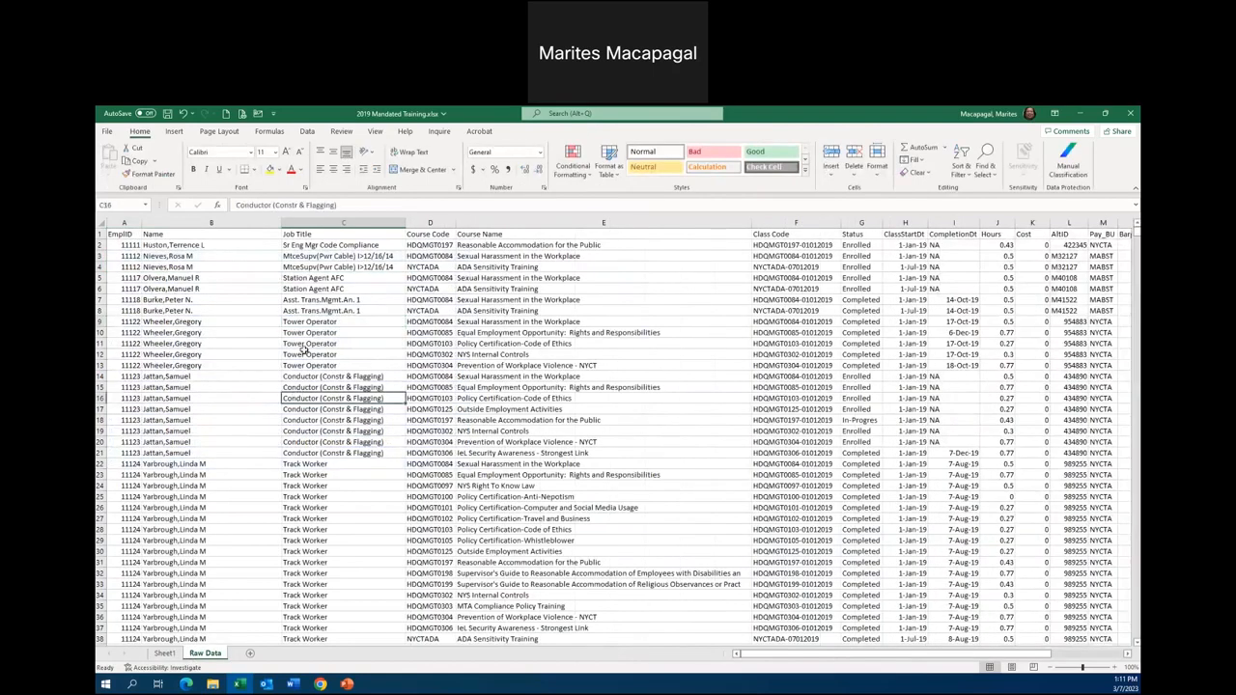
click(307, 307)
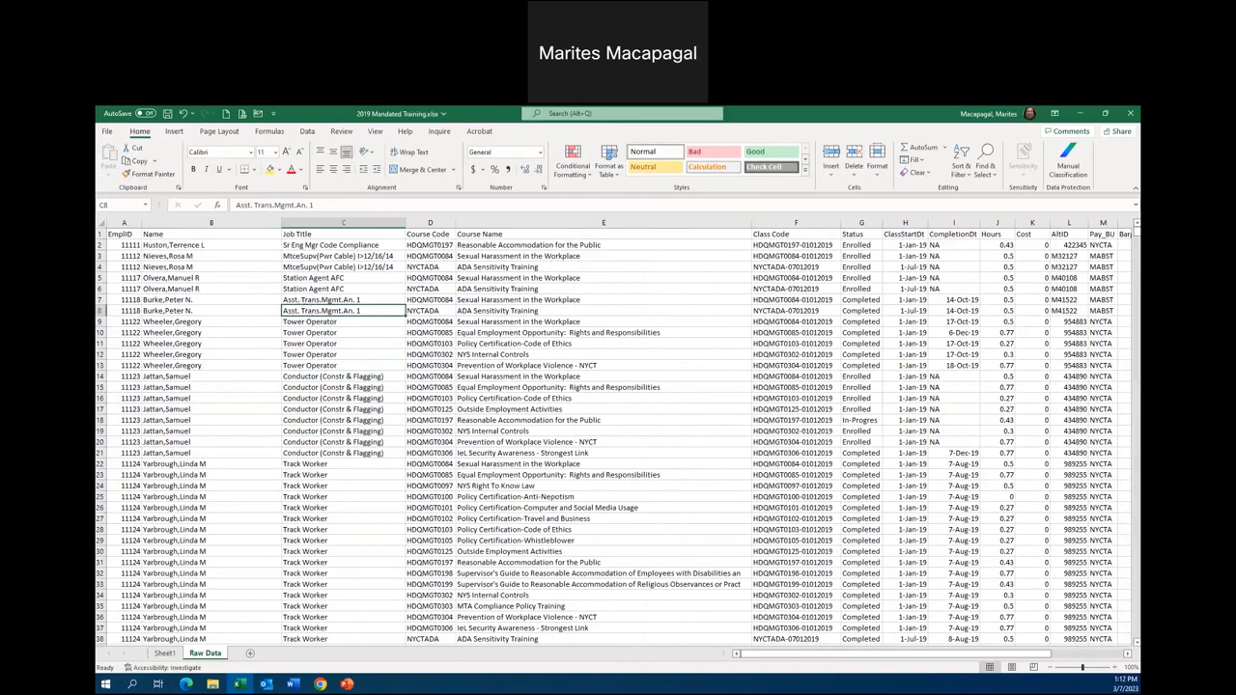
click(174, 132)
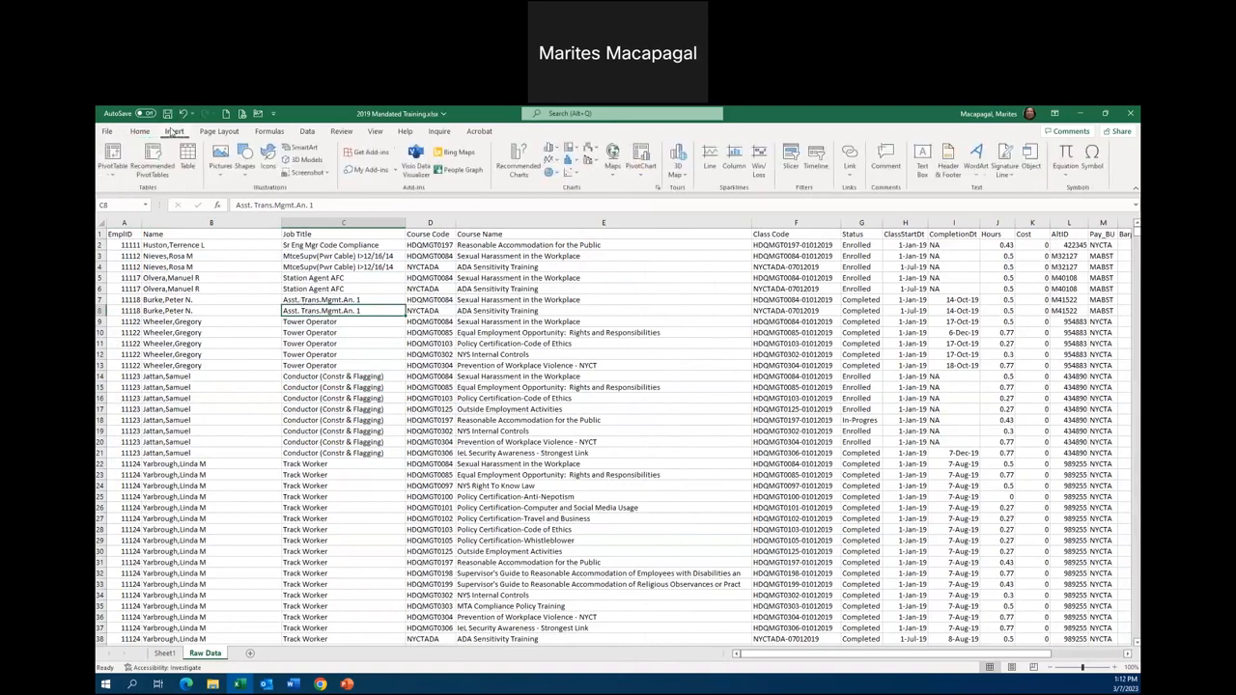
click(114, 158)
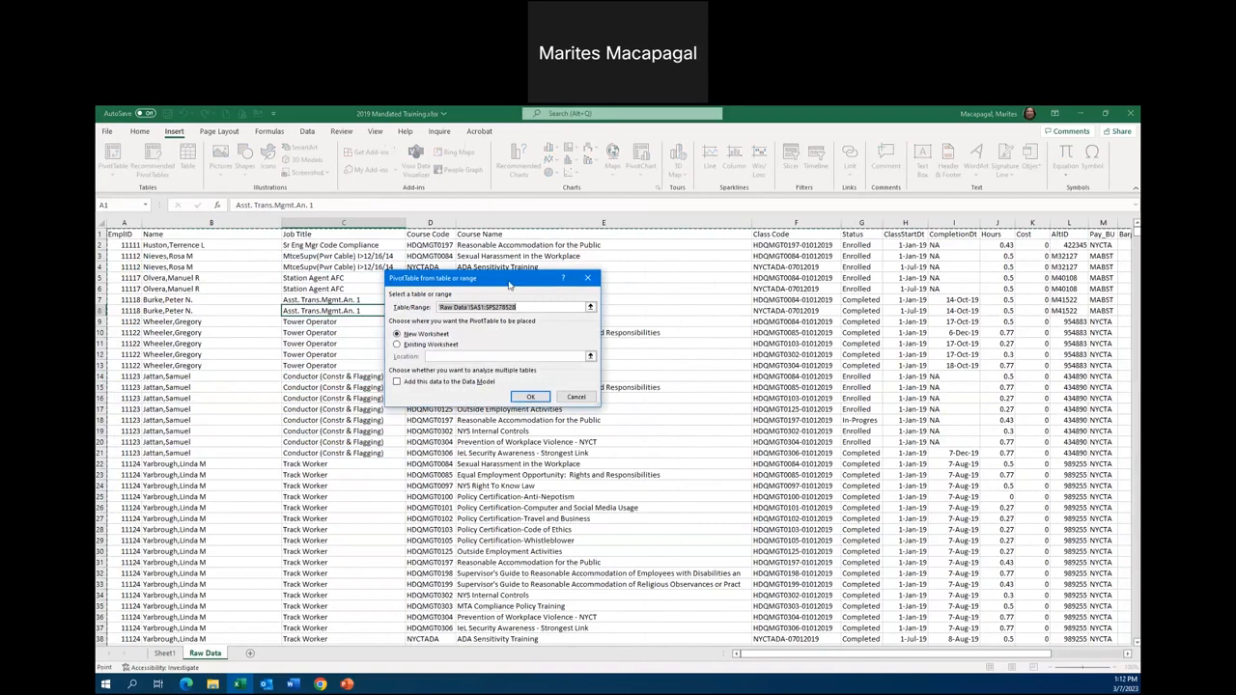
drag(510, 286, 498, 278)
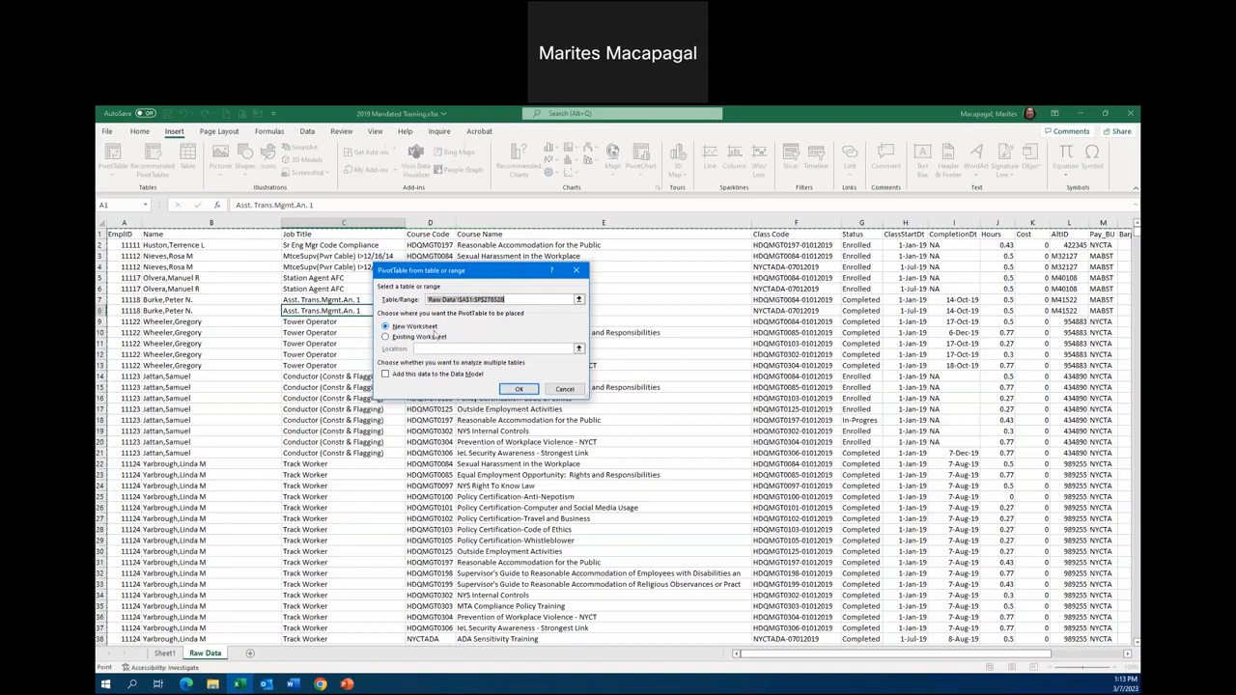
click(523, 391)
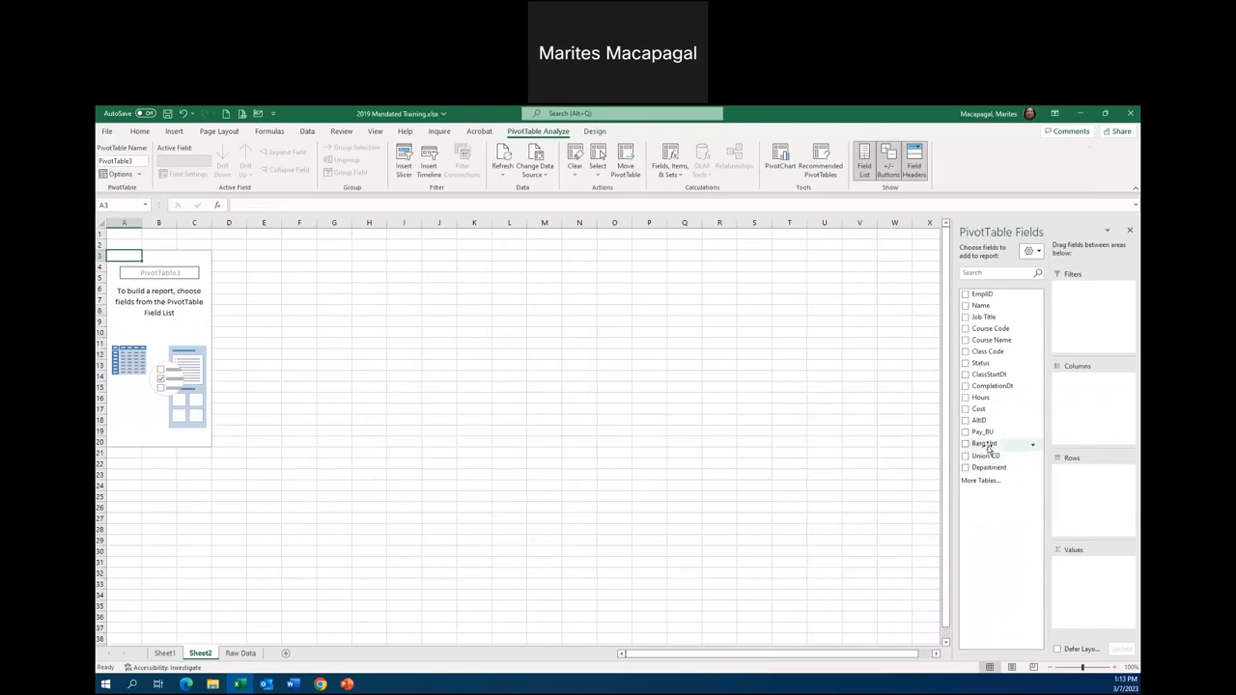
Step: Add Pay_BU to the PivotTable's rows and EmplID to its values
drag(985, 436, 1107, 505)
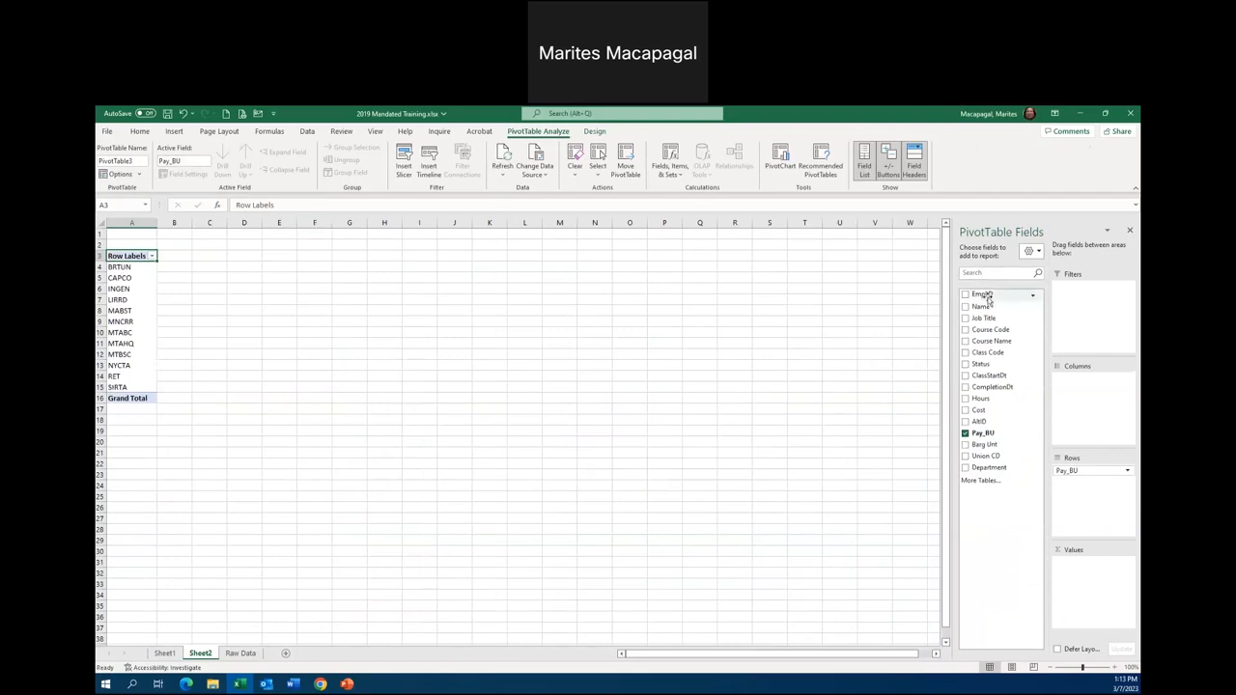
drag(980, 297, 1096, 598)
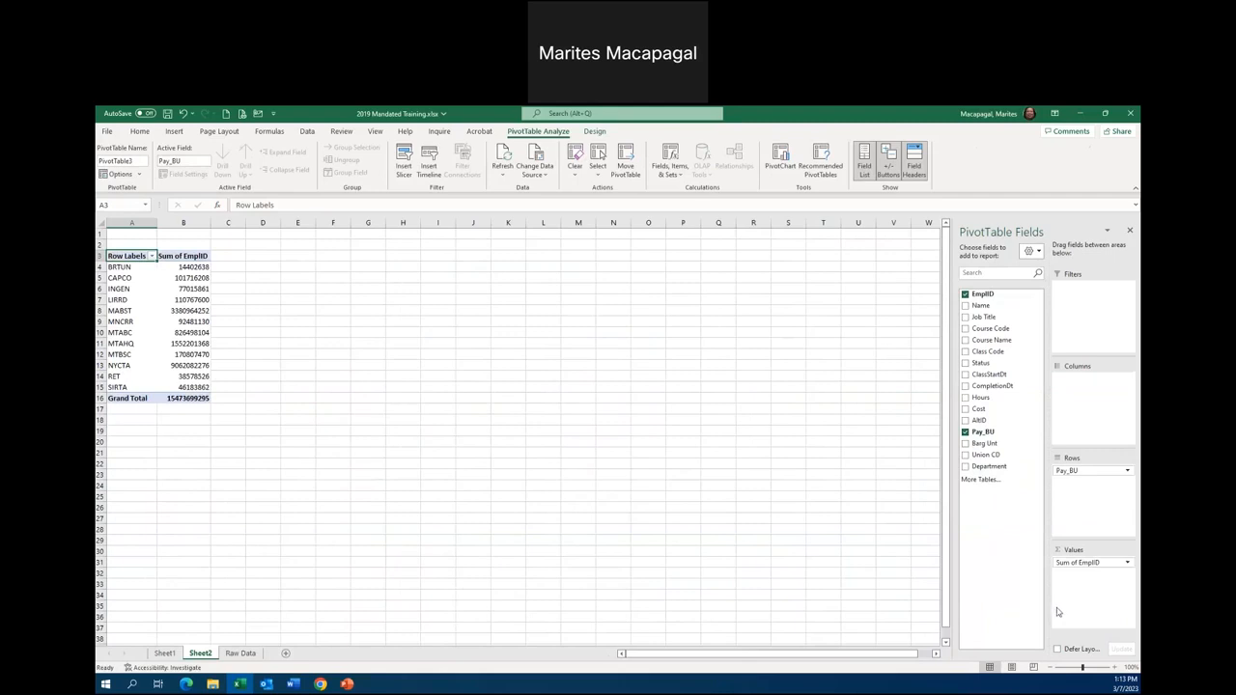
Step: Summarize EmplID by Count and add Job Title beneath Pay_BU in the PivotTable's rows
click(1128, 563)
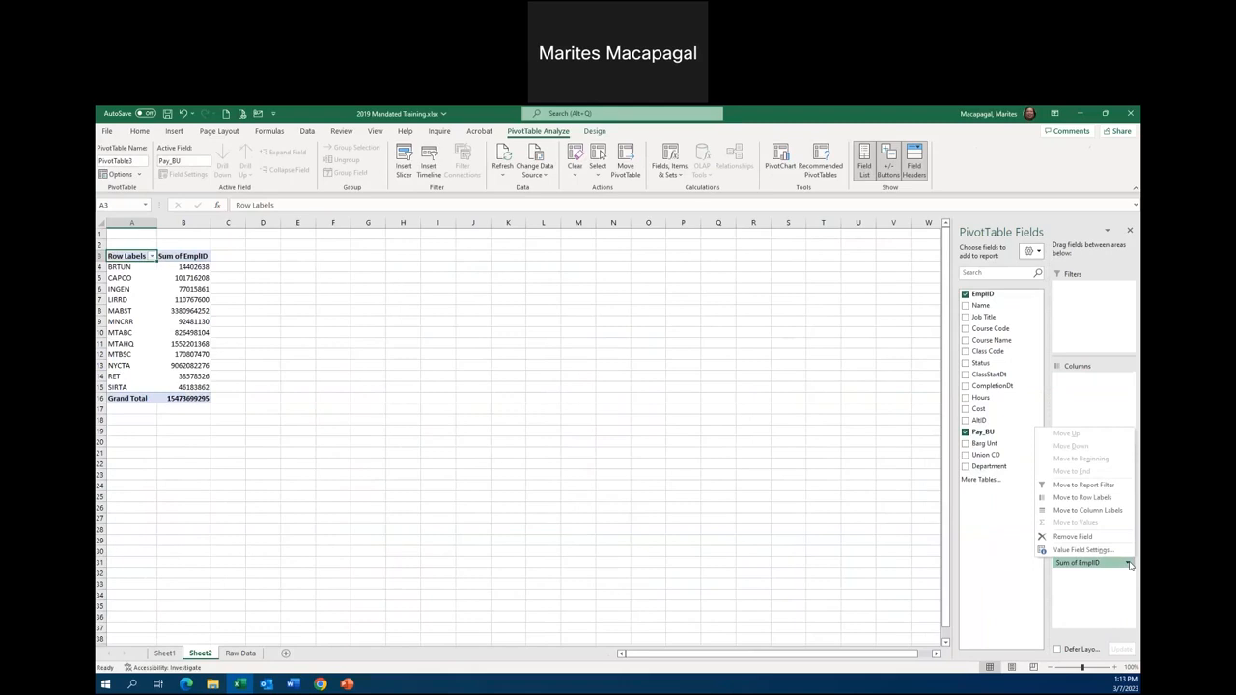
click(1077, 552)
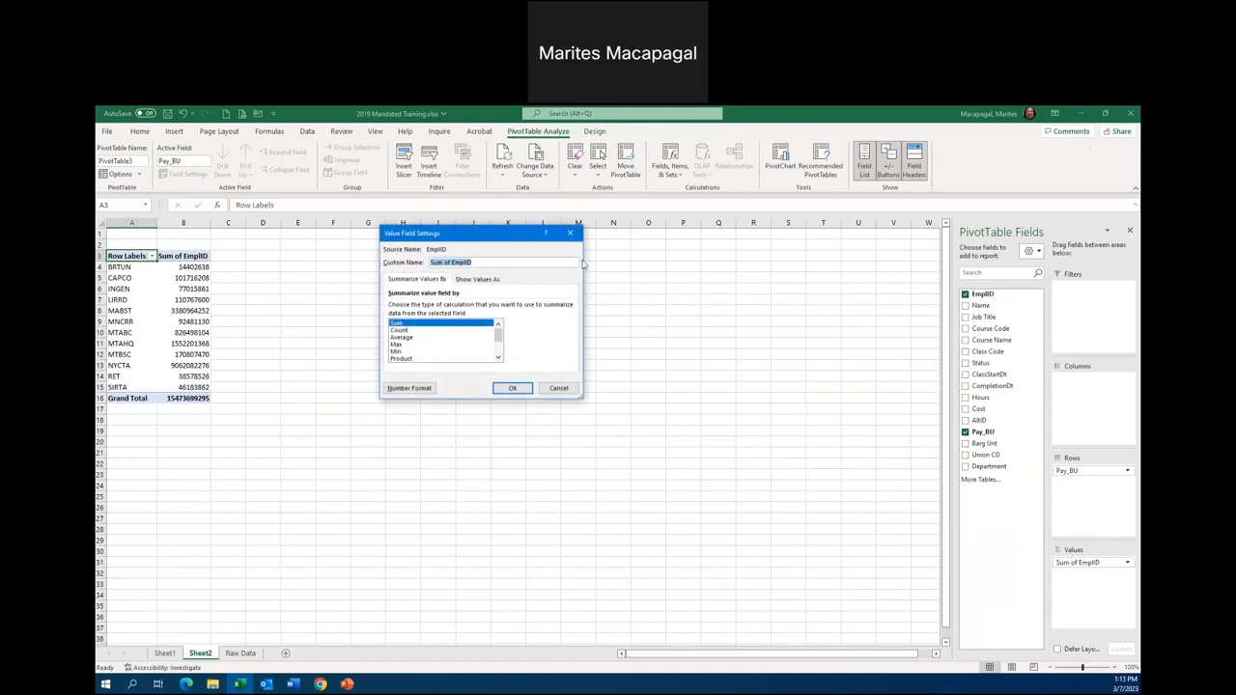
click(399, 330)
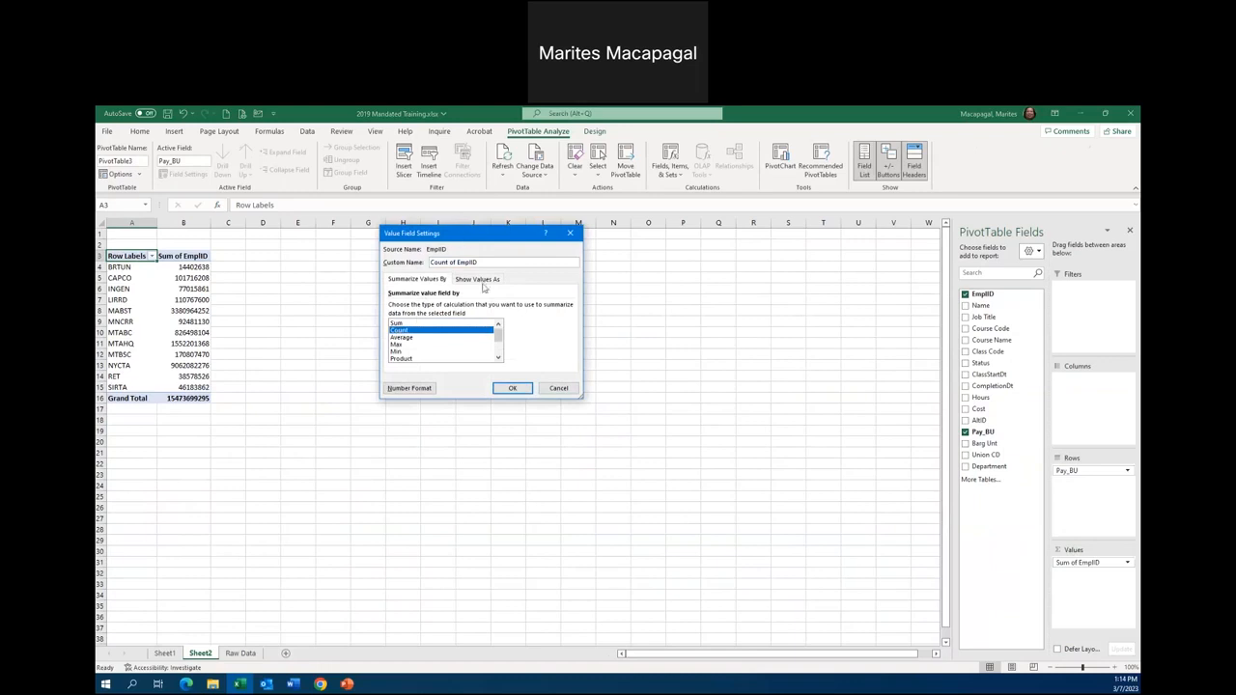
click(515, 390)
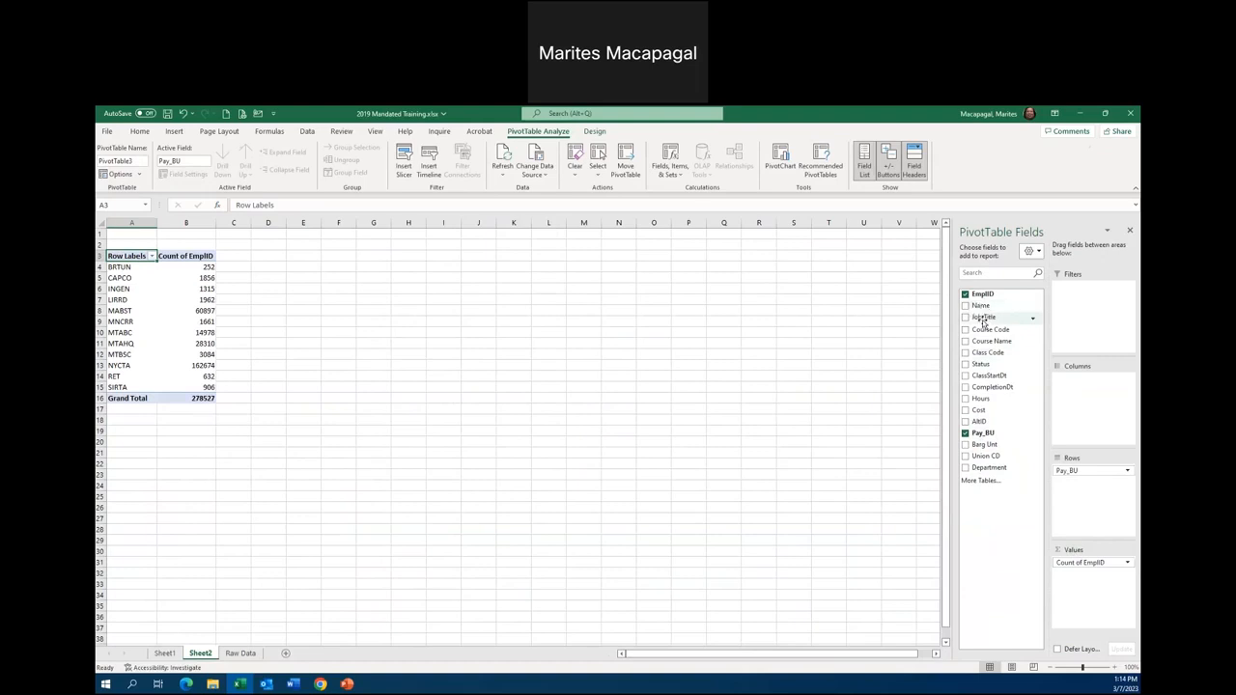
drag(983, 321, 1104, 487)
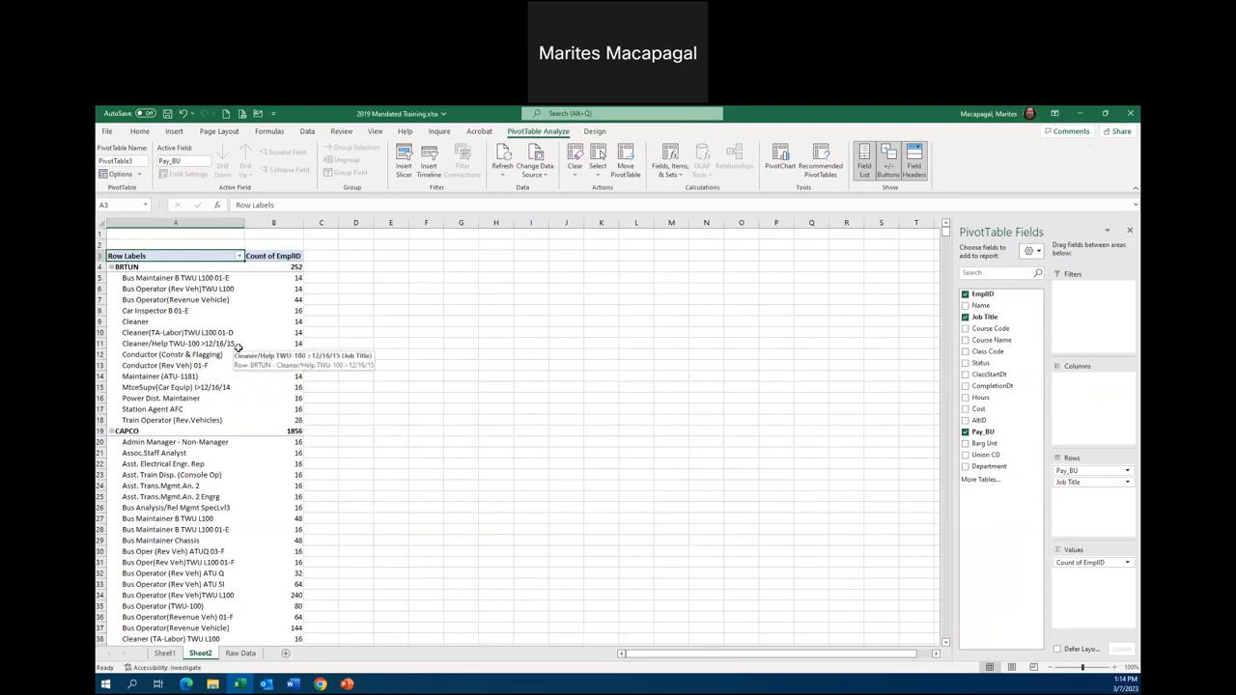
Step: Open the workbook "Mandated Training Raw data with updates.xlsx" from the PivotTable Part2 Data Files folder in Documents
click(1081, 114)
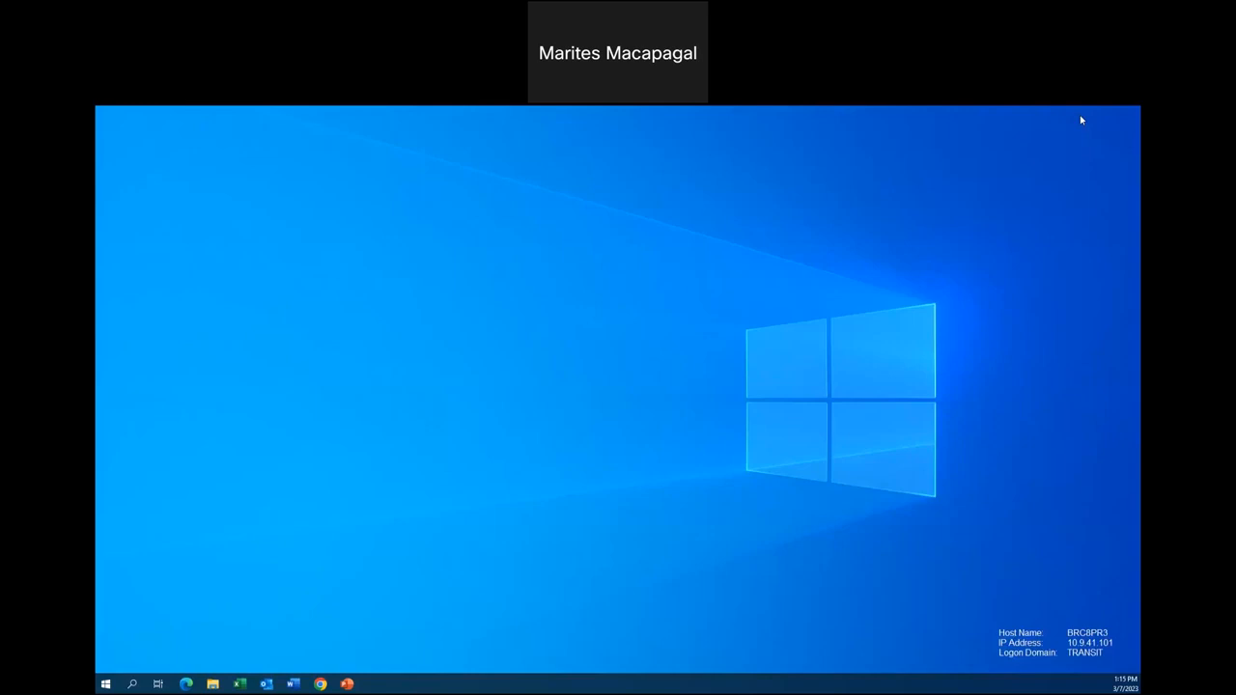
click(238, 685)
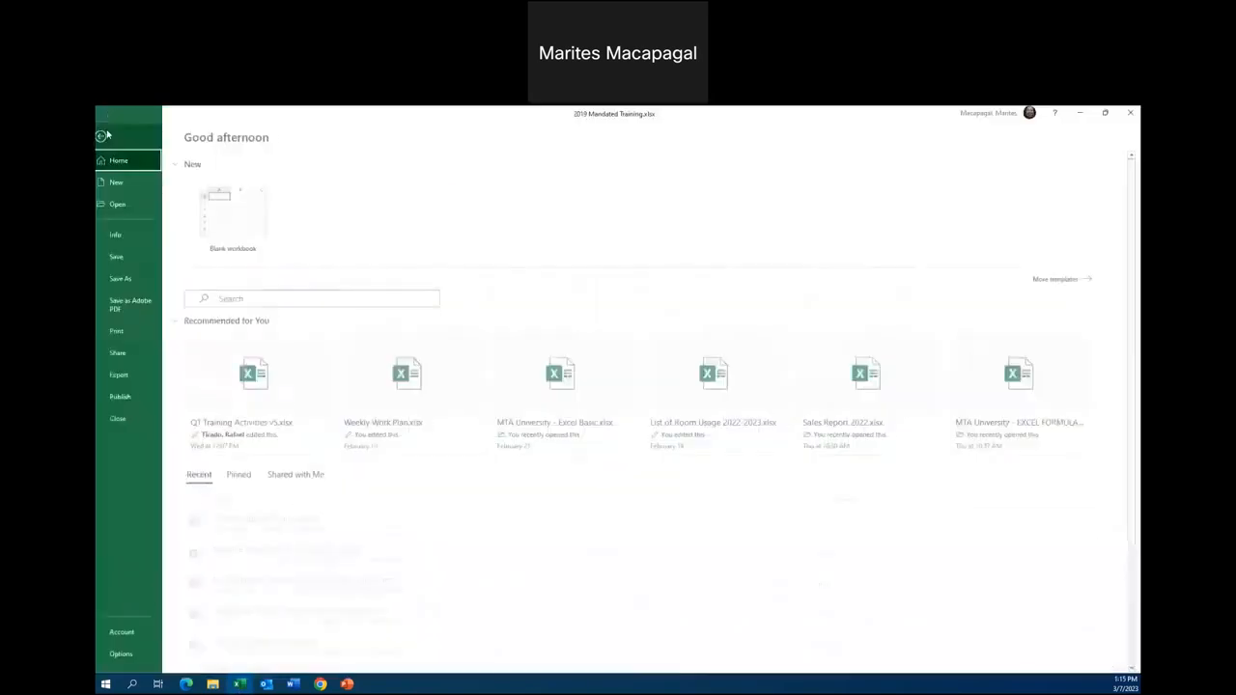
click(124, 204)
click(236, 381)
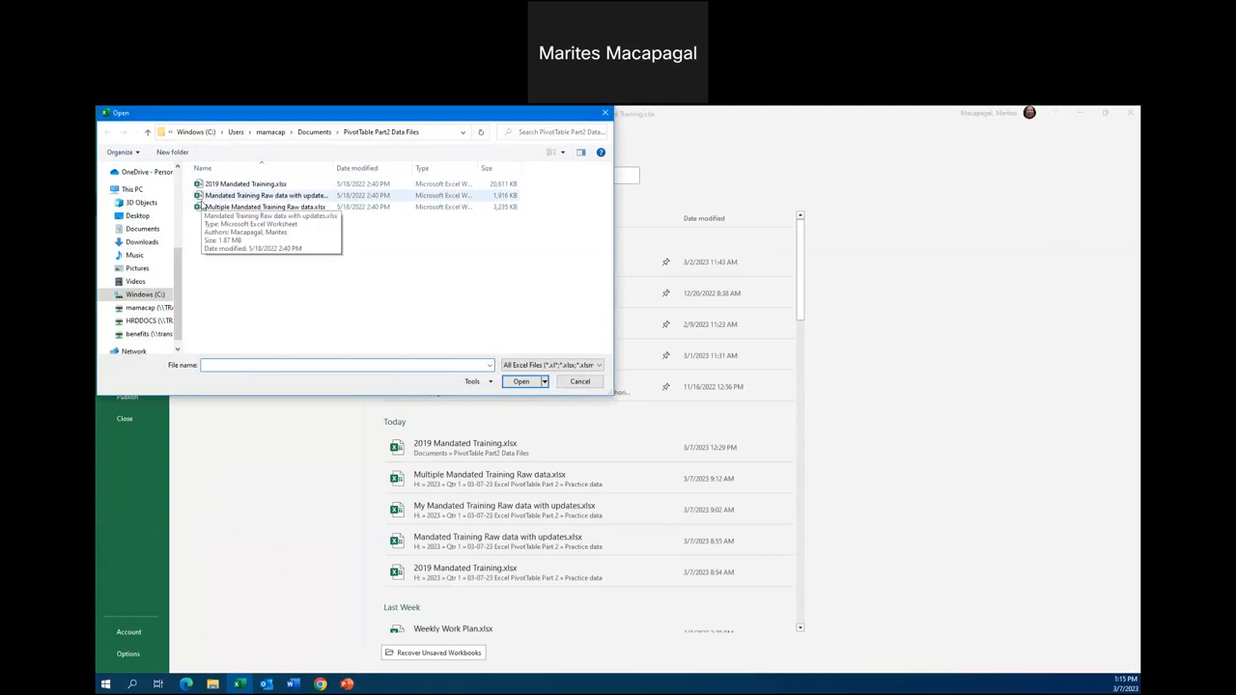
click(142, 228)
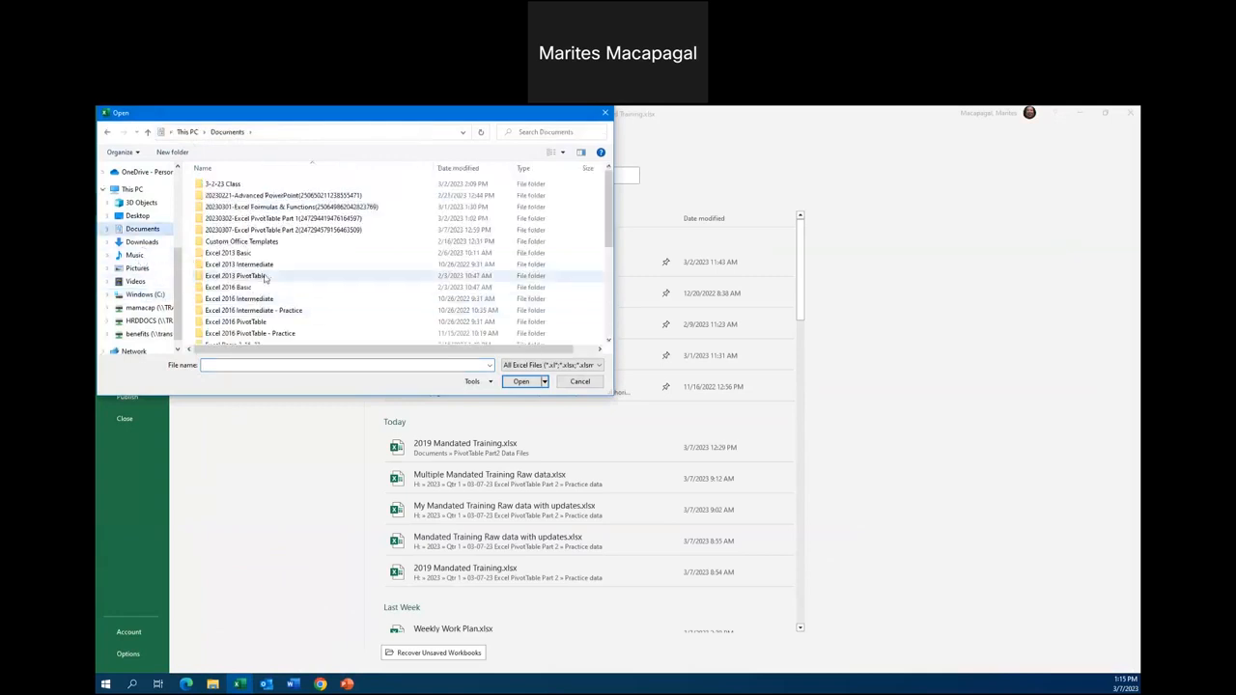
drag(610, 241, 611, 288)
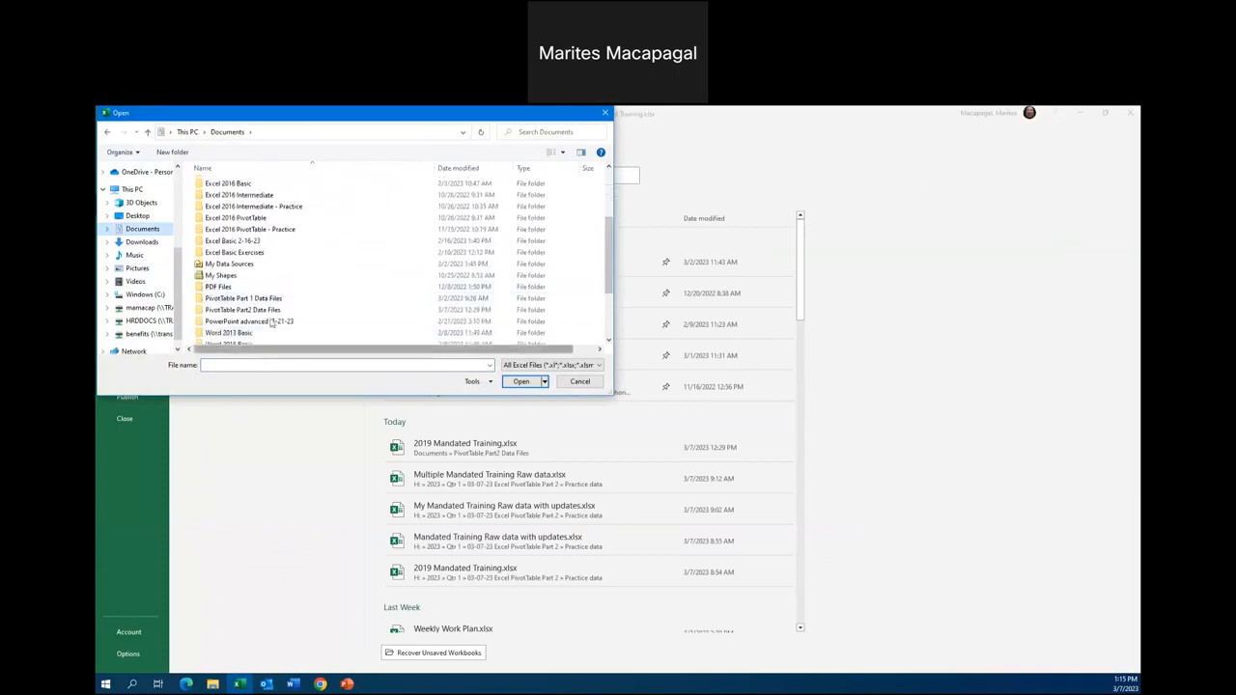
double_click(266, 310)
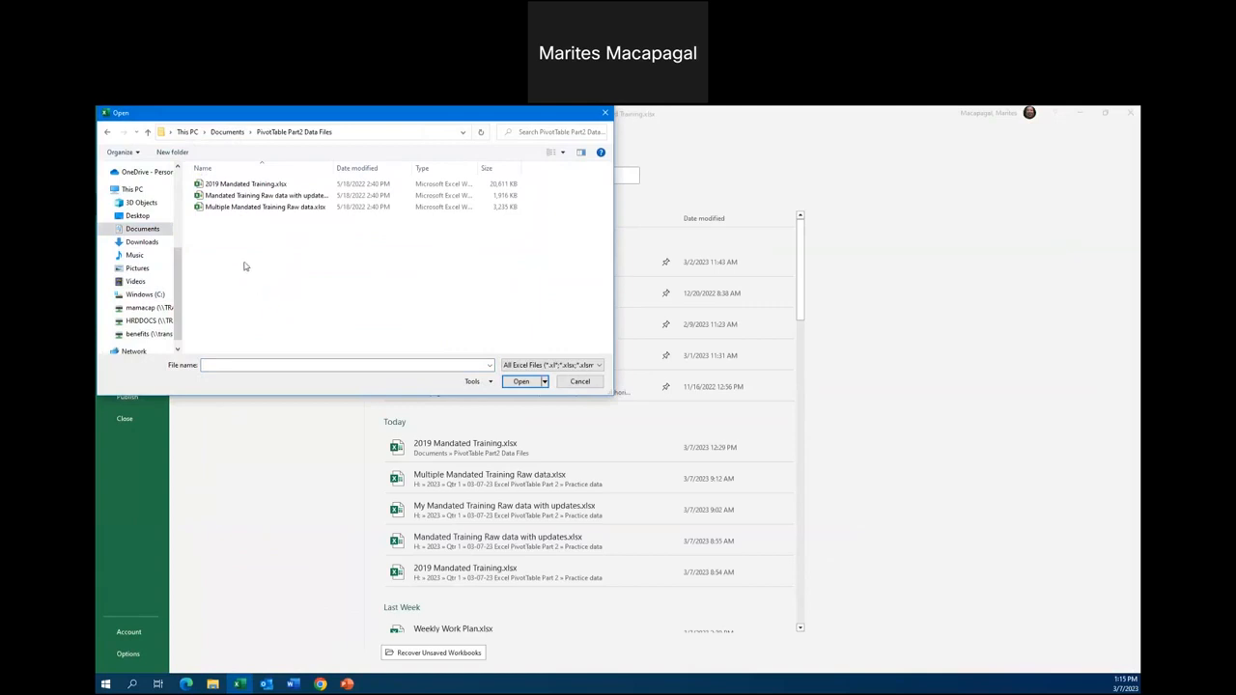
click(230, 197)
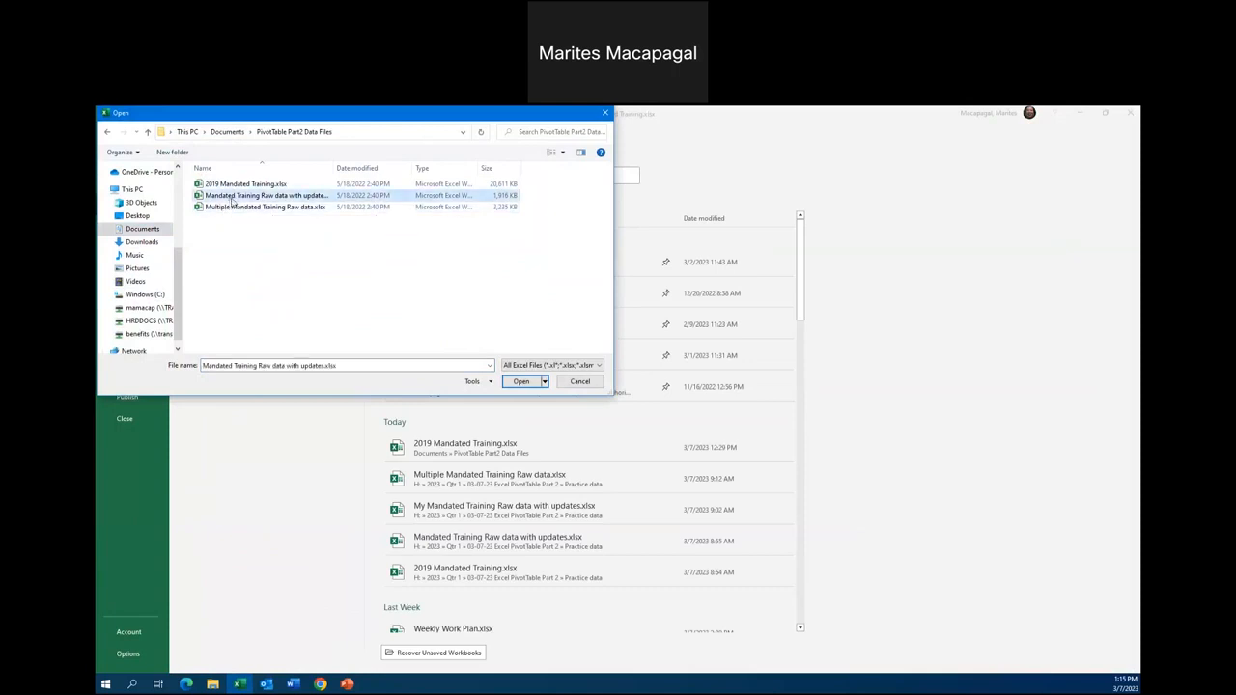
click(521, 381)
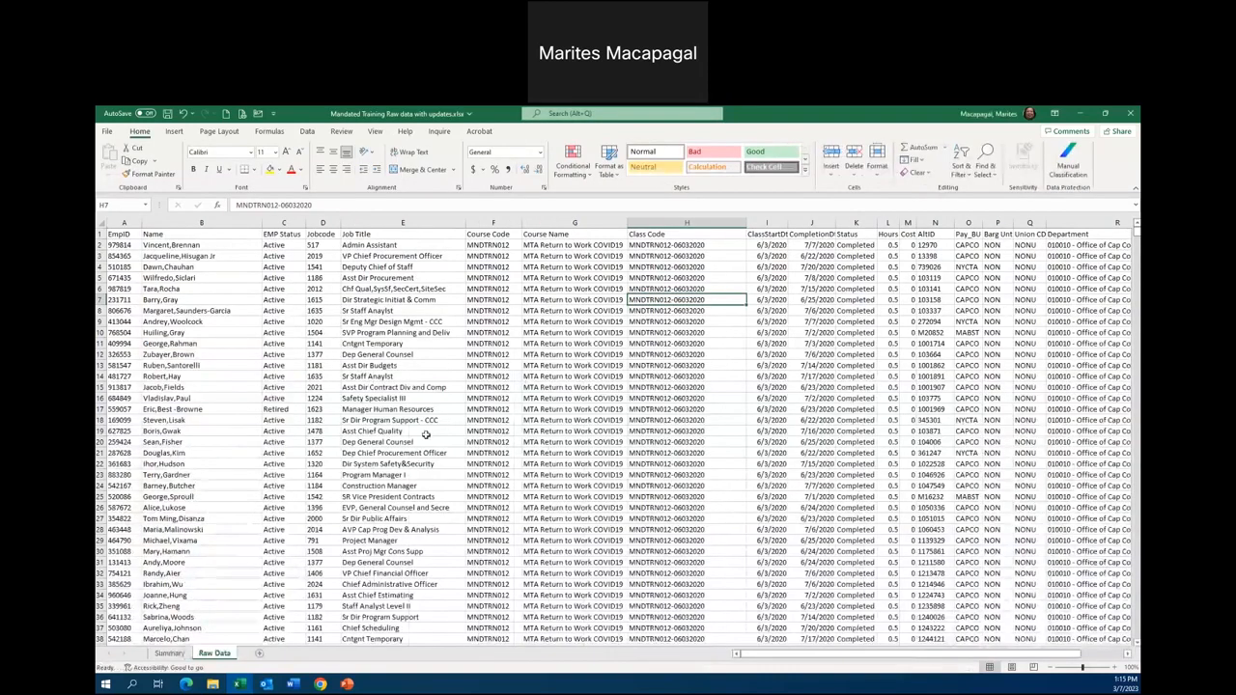
Step: View the Summary PivotTable, and delete the last record, row 13467, from the Raw Data sheet
click(170, 656)
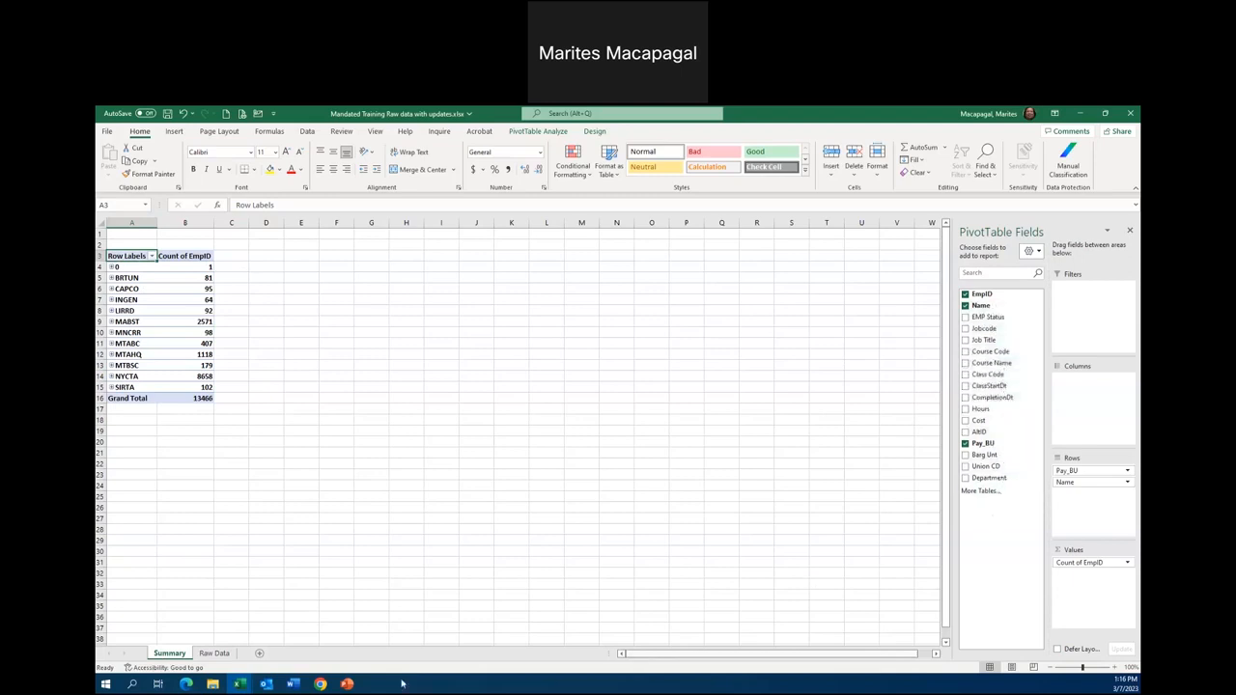
click(212, 654)
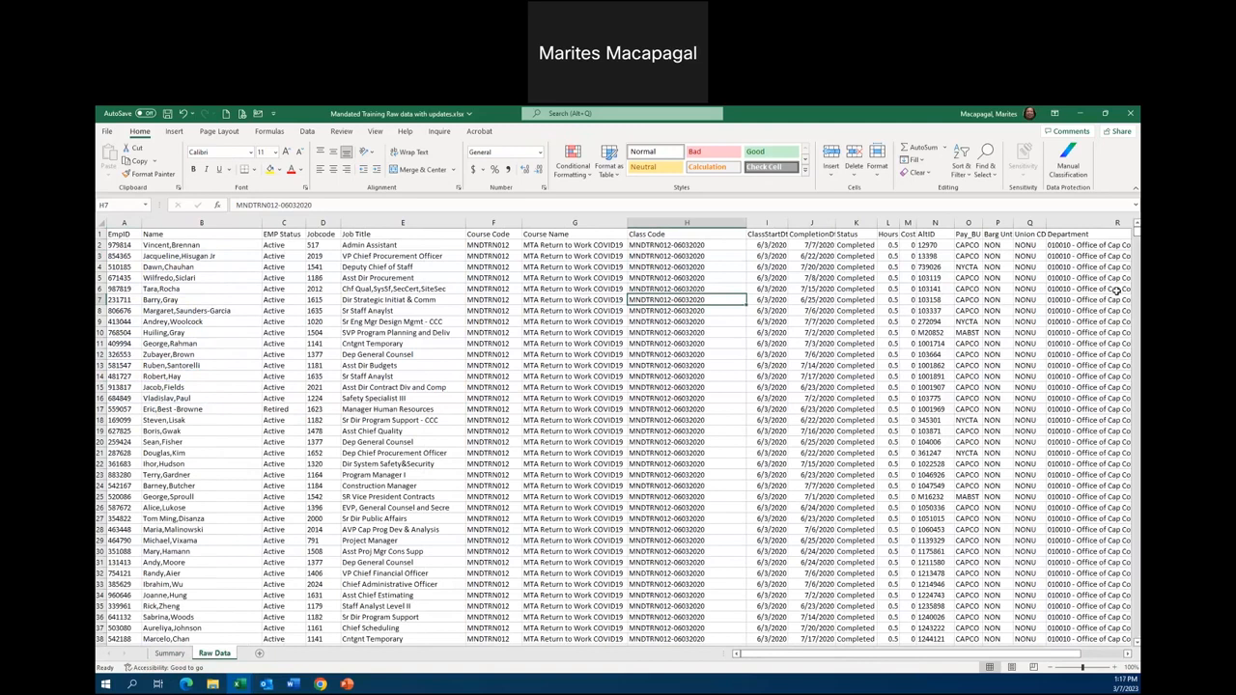
key(ctrl+End)
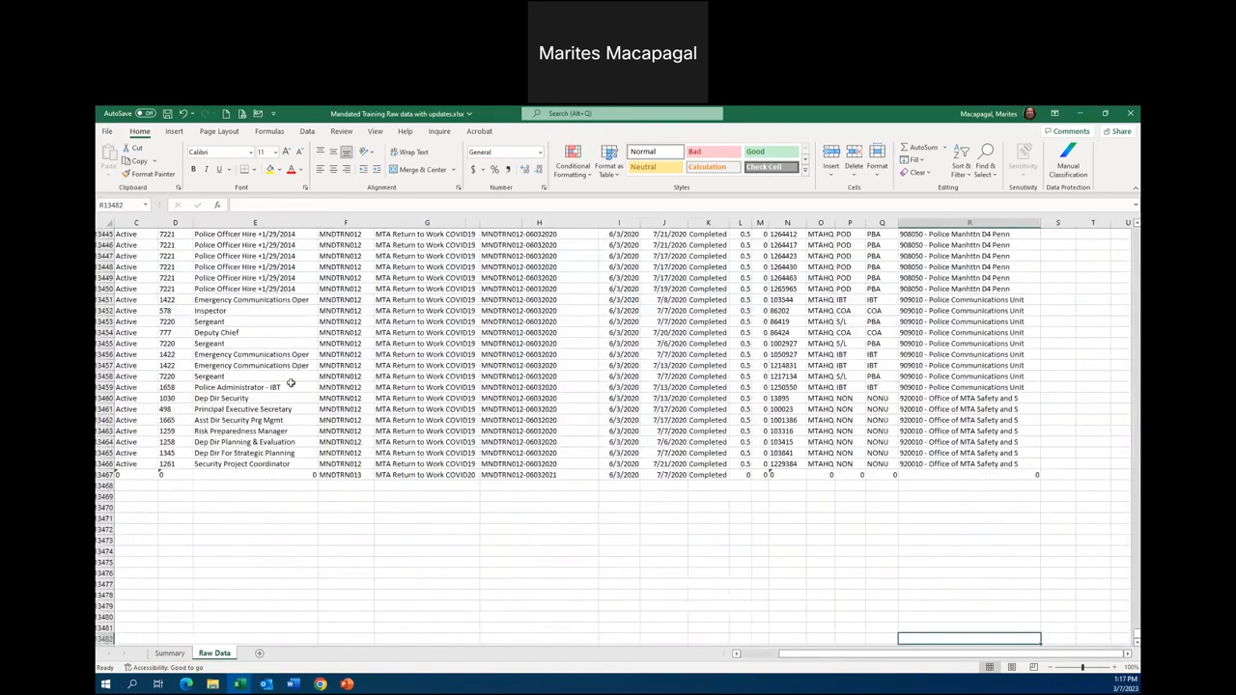
click(103, 475)
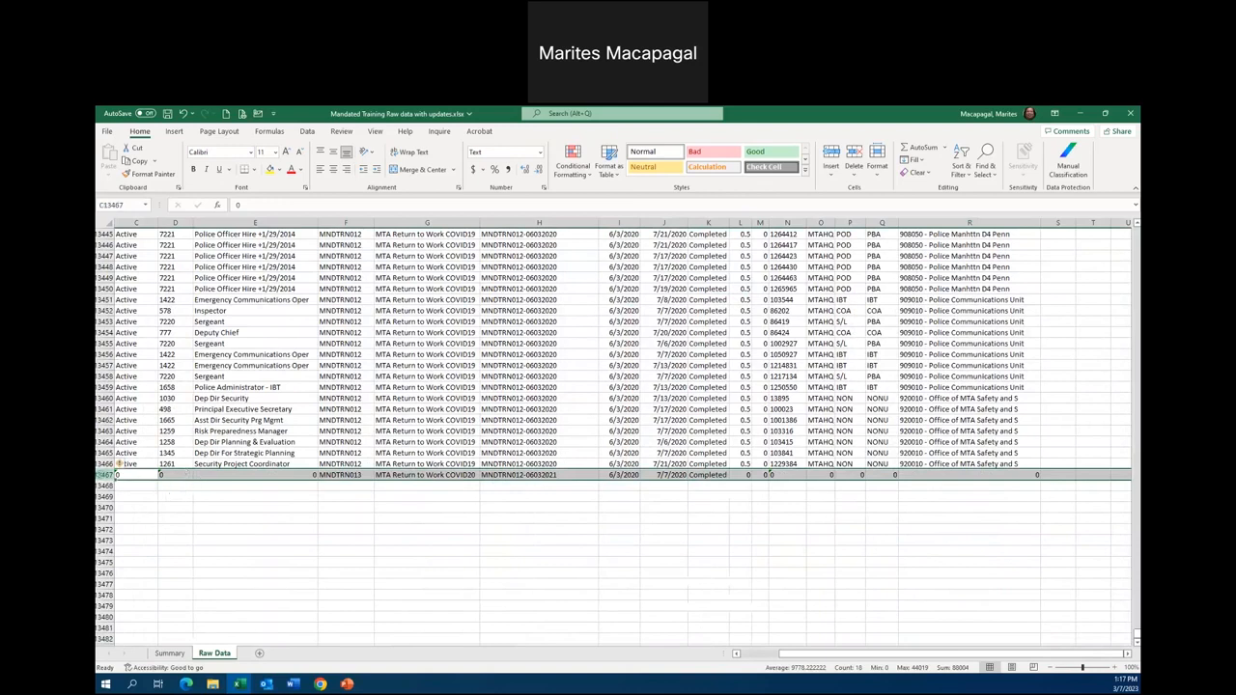
right_click(106, 475)
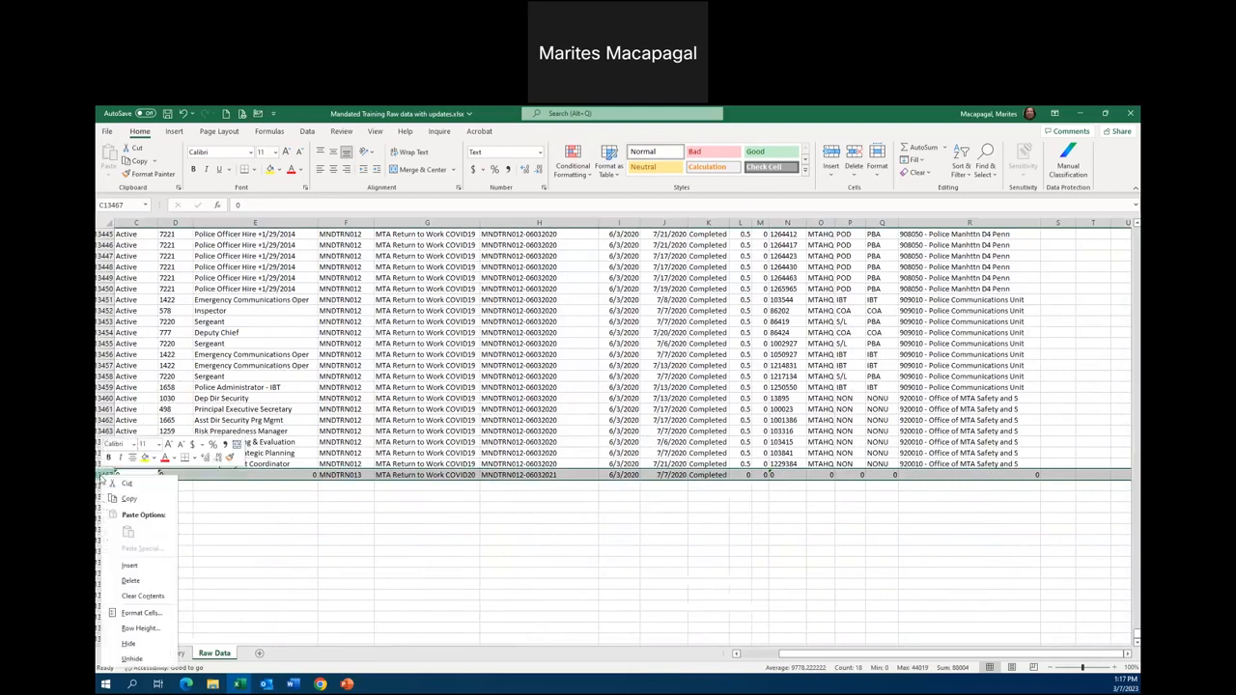
click(132, 581)
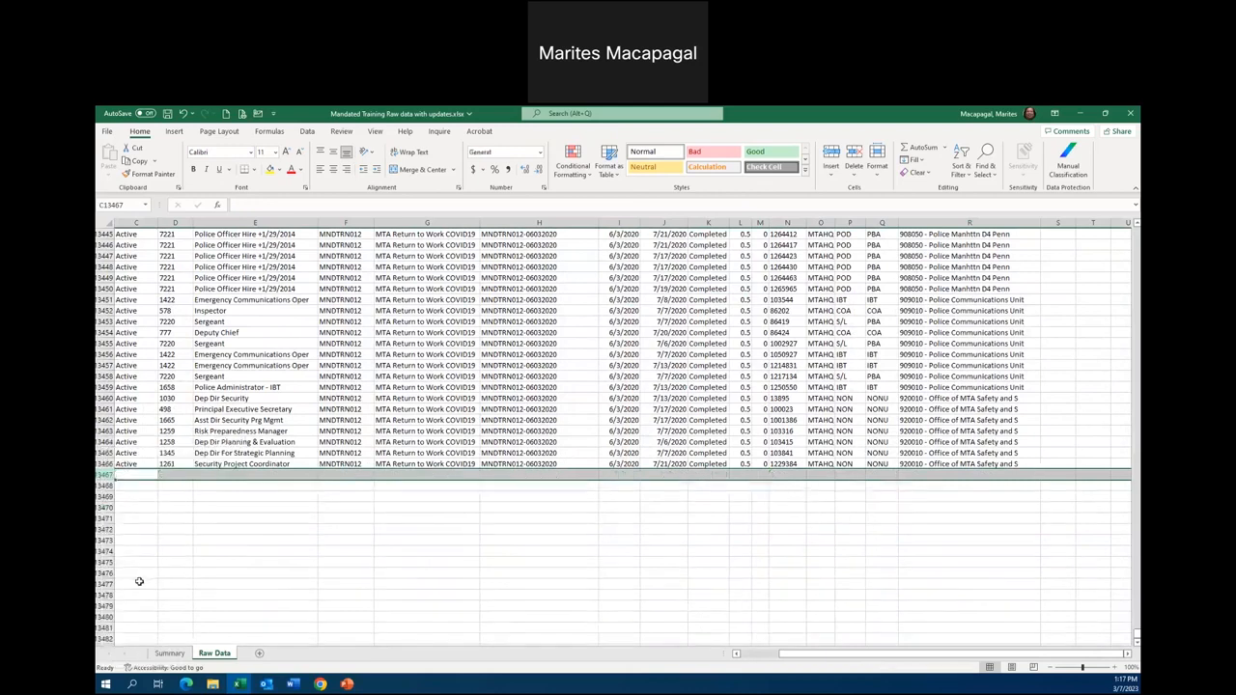
click(499, 287)
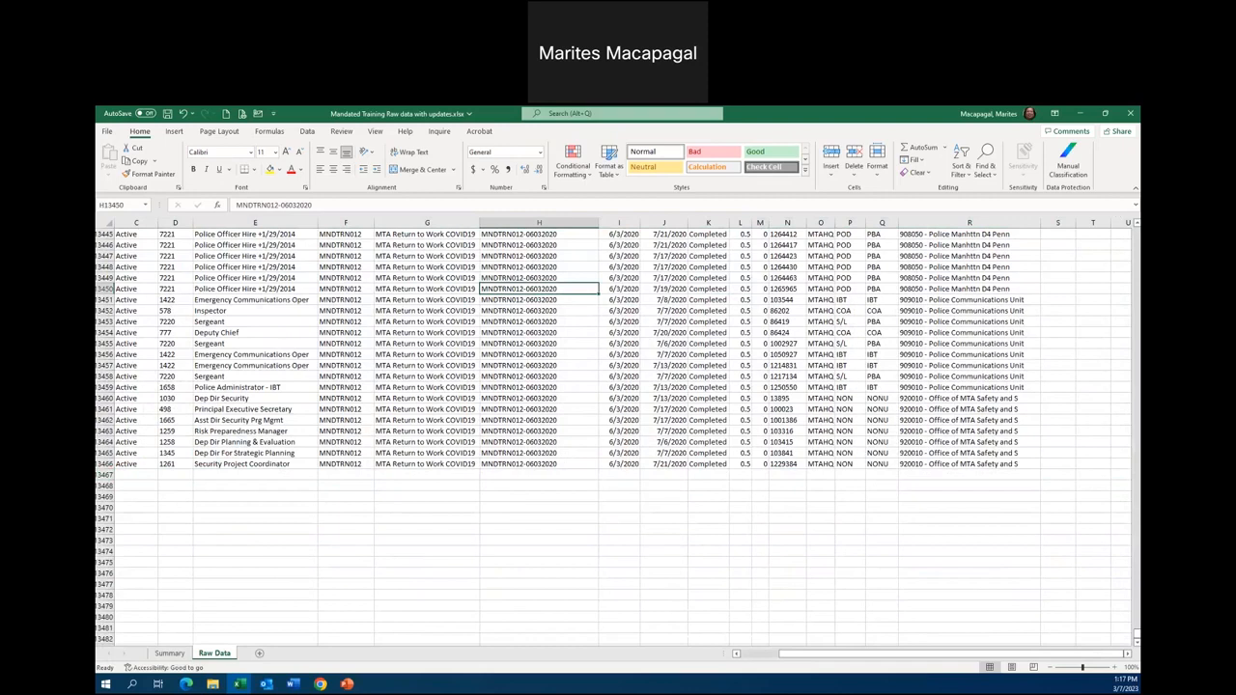
Step: Compare the Status column at the start of Raw Data with the field list of the Summary PivotTable
key(ctrl+Home)
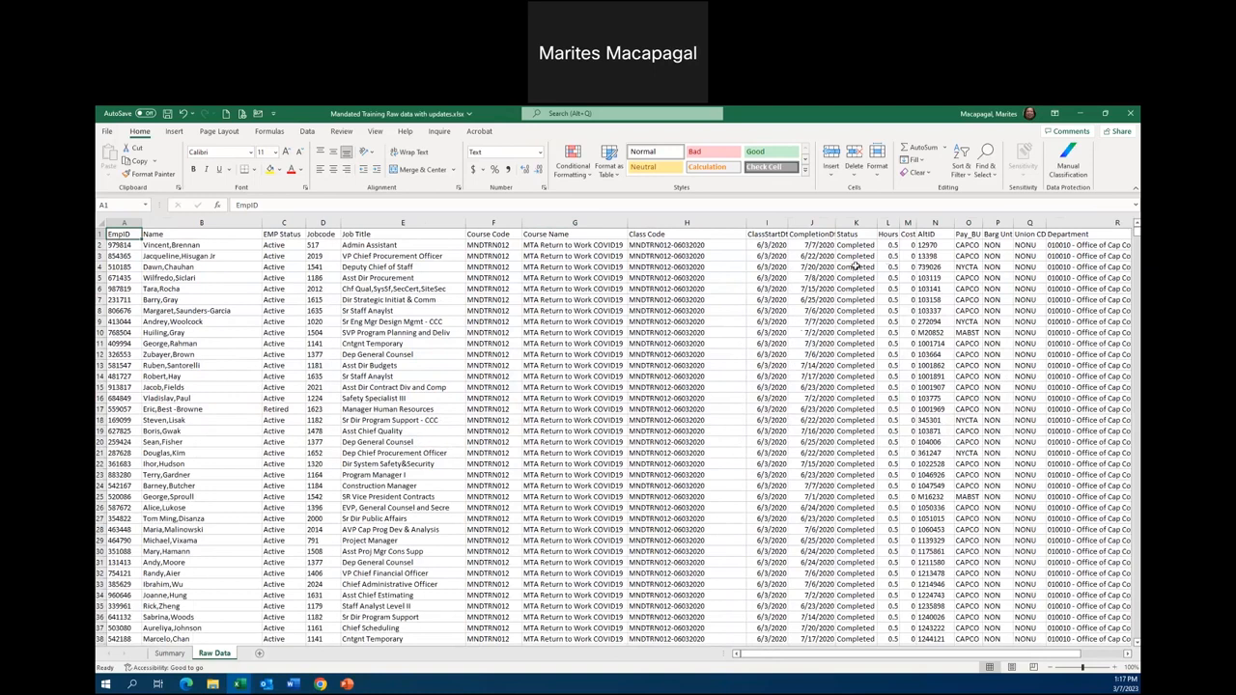
click(856, 222)
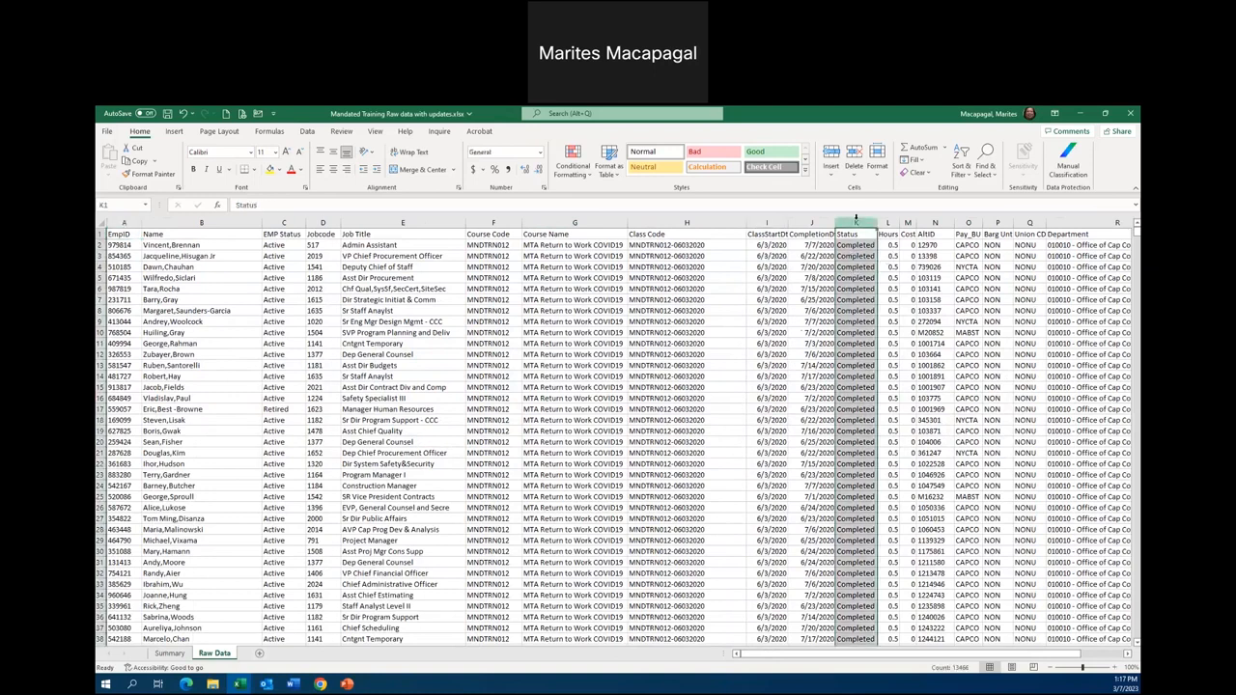
click(170, 654)
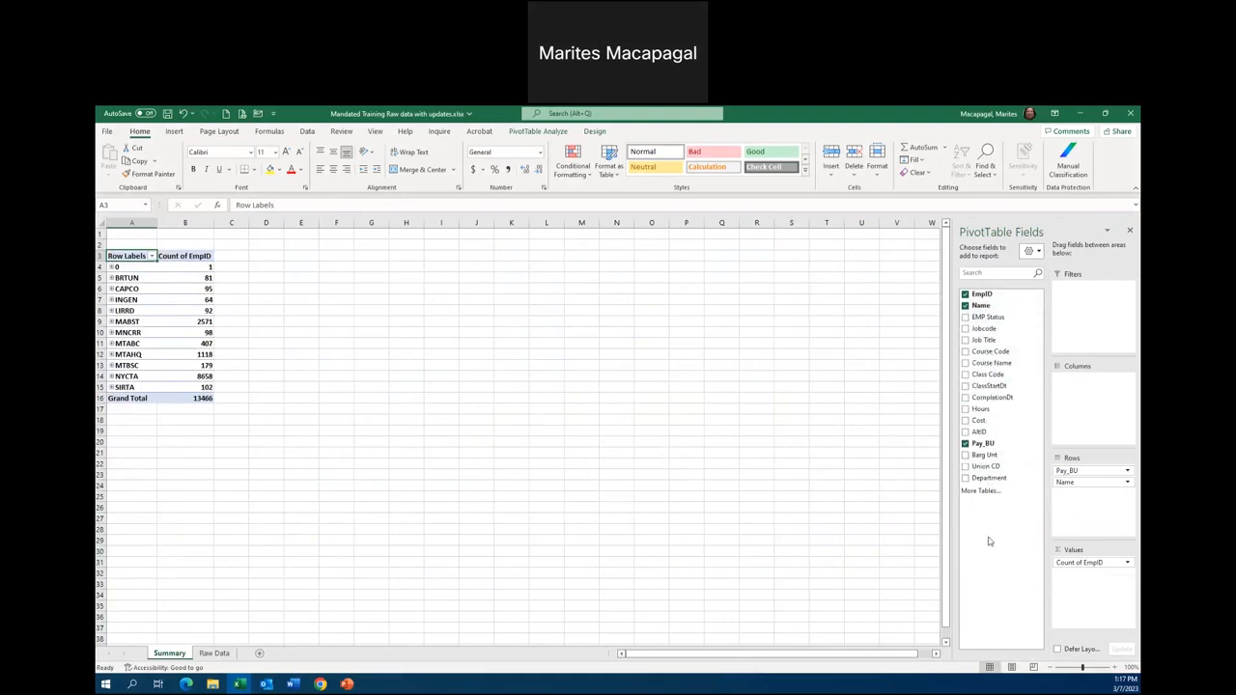
Step: Refresh the Summary PivotTable so it takes in the current Raw Data
click(136, 300)
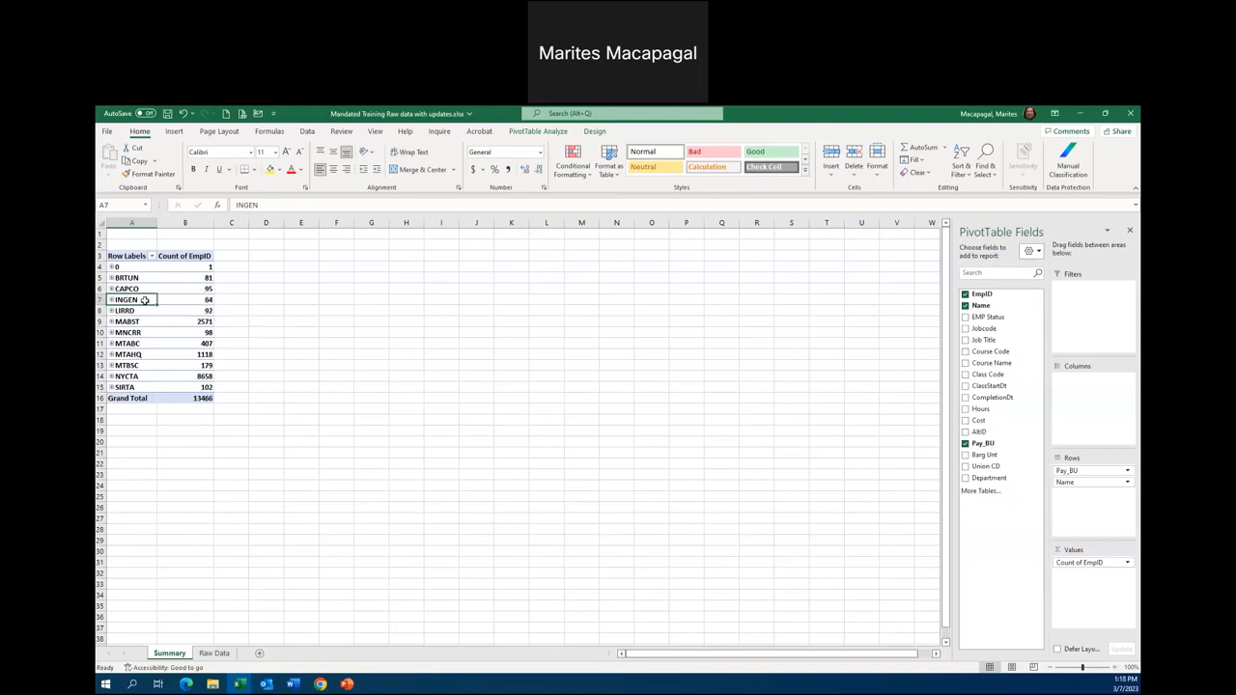
click(544, 135)
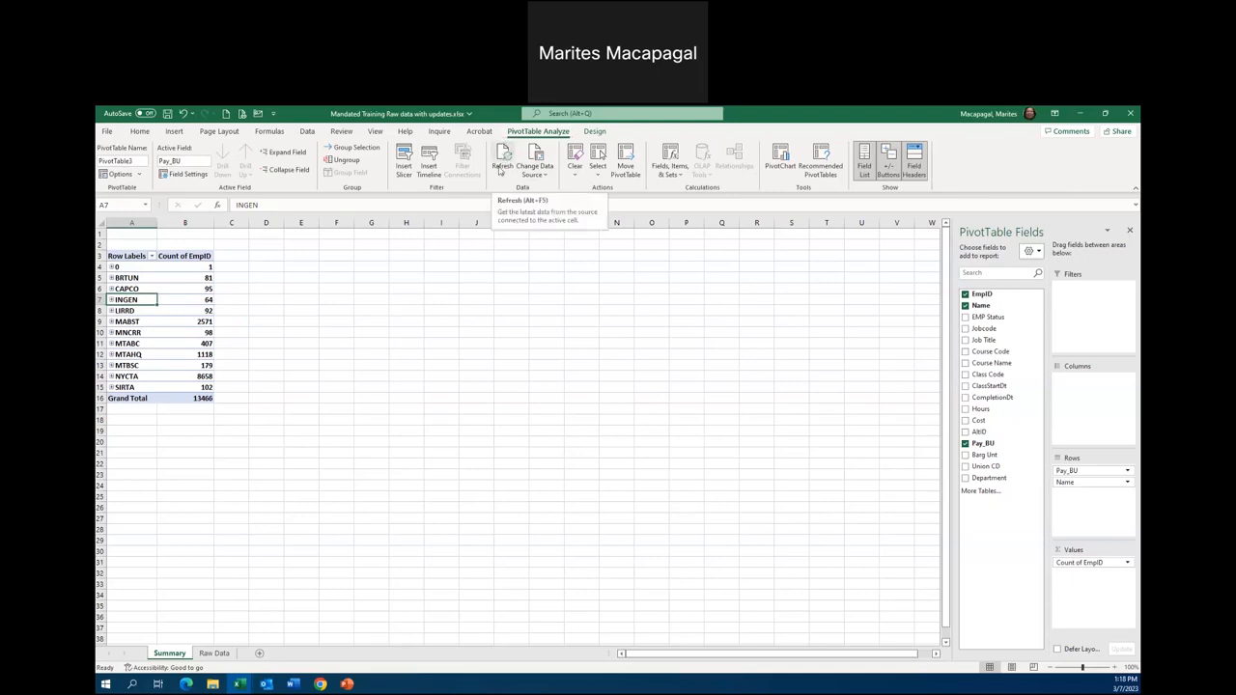
click(502, 174)
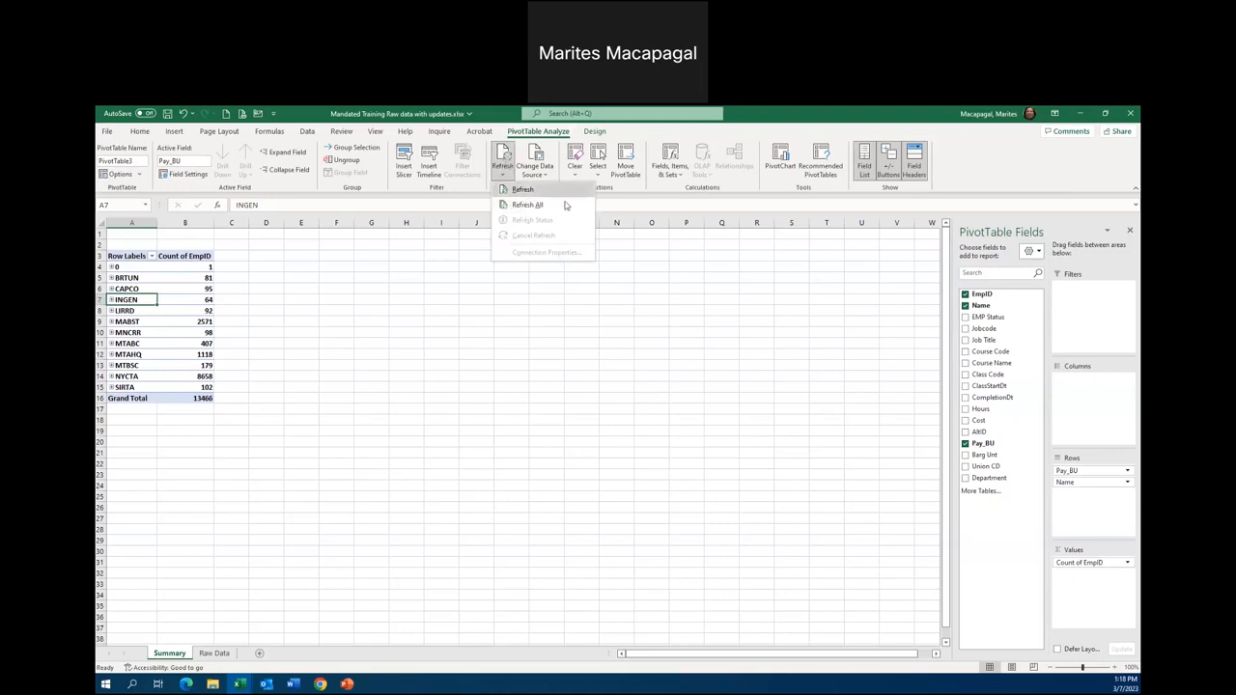
click(696, 257)
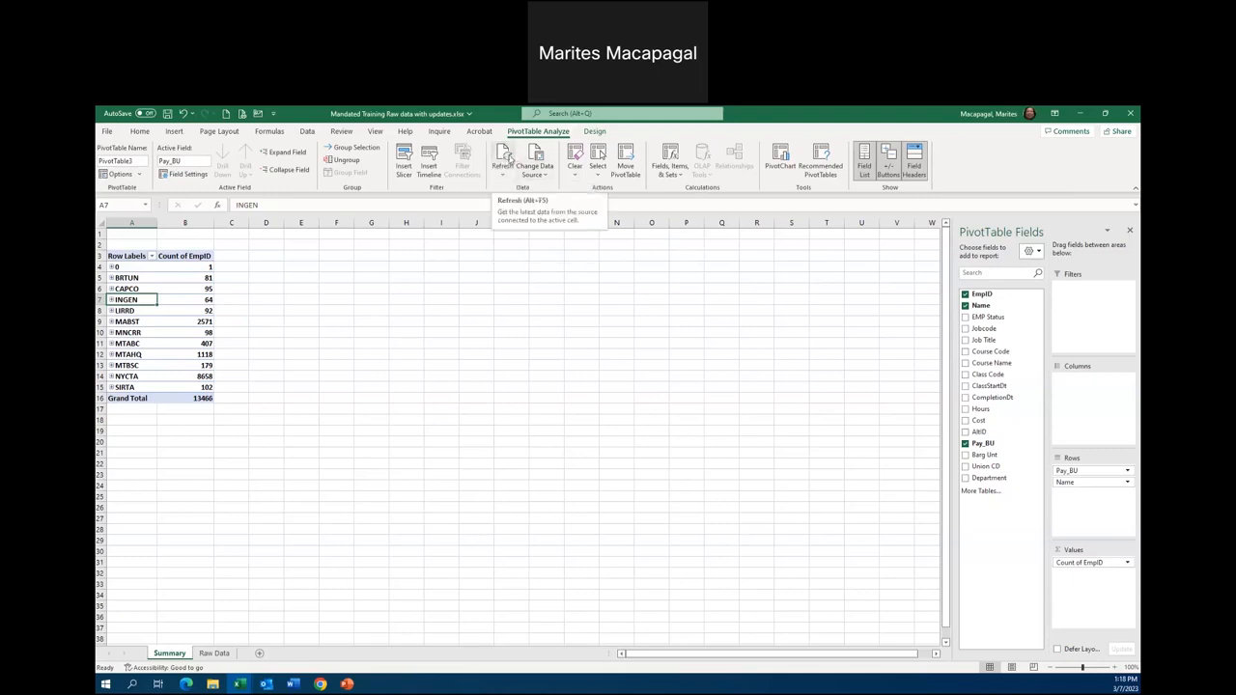
click(509, 158)
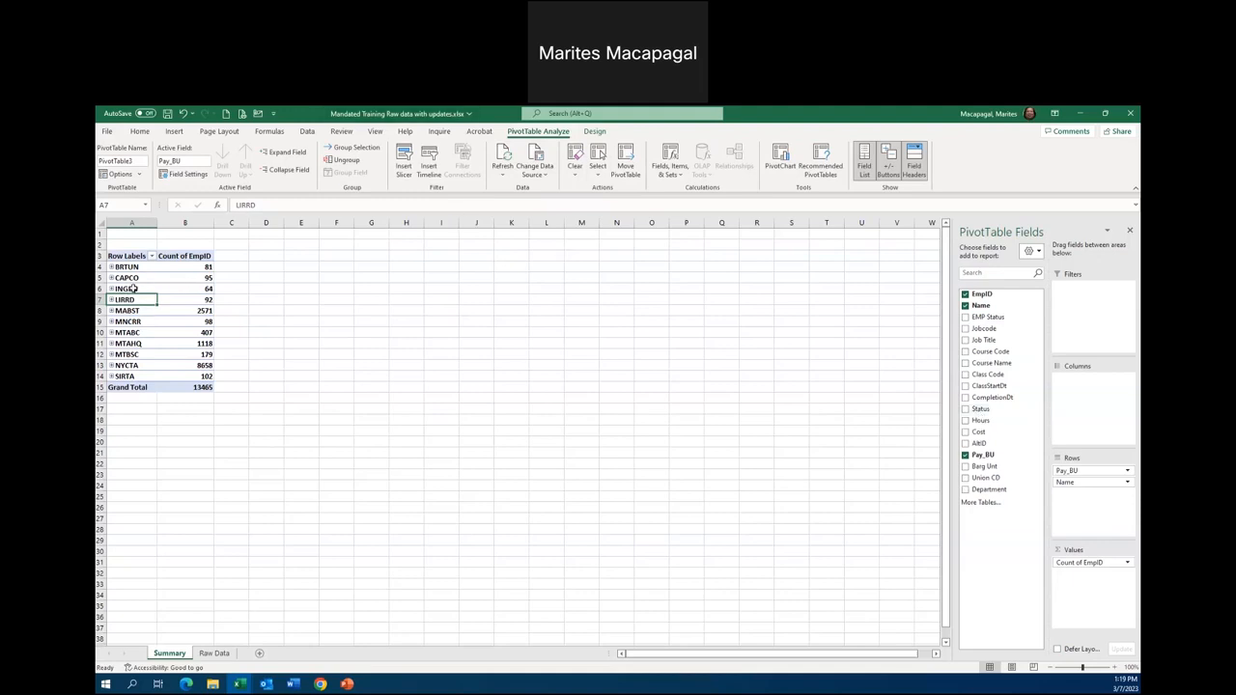
Step: Enable "Refresh data when opening the file" in the Summary PivotTable's options and save the workbook
click(134, 288)
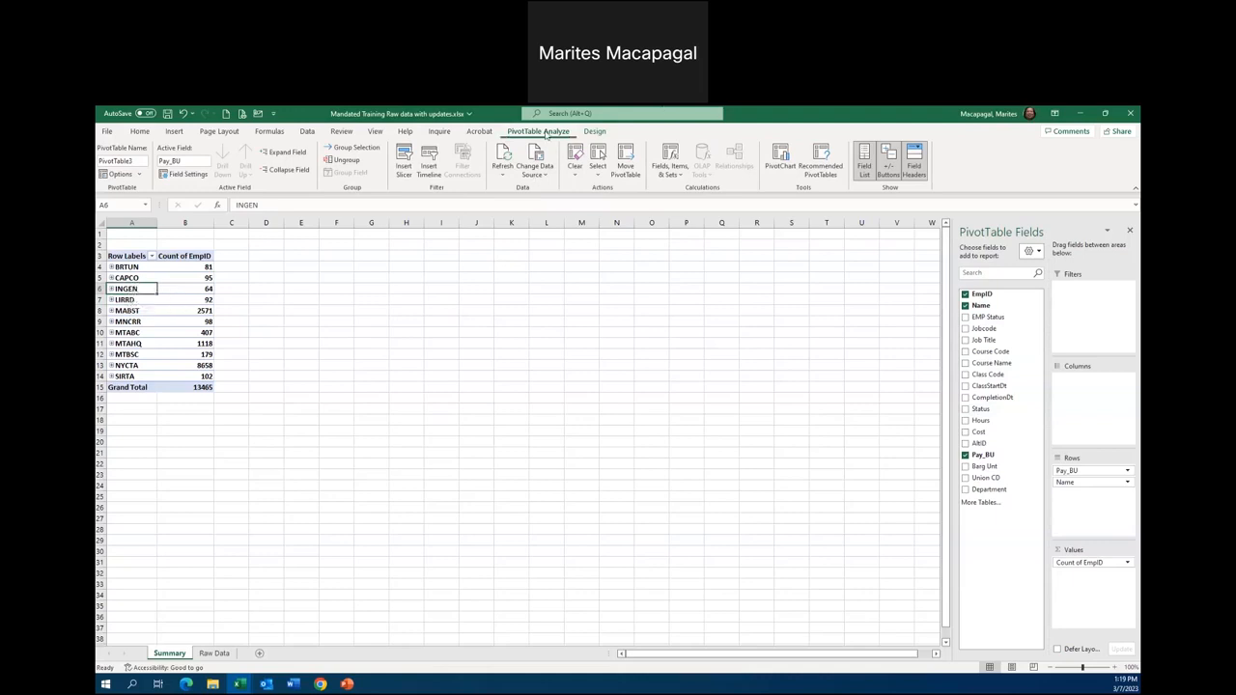
click(140, 175)
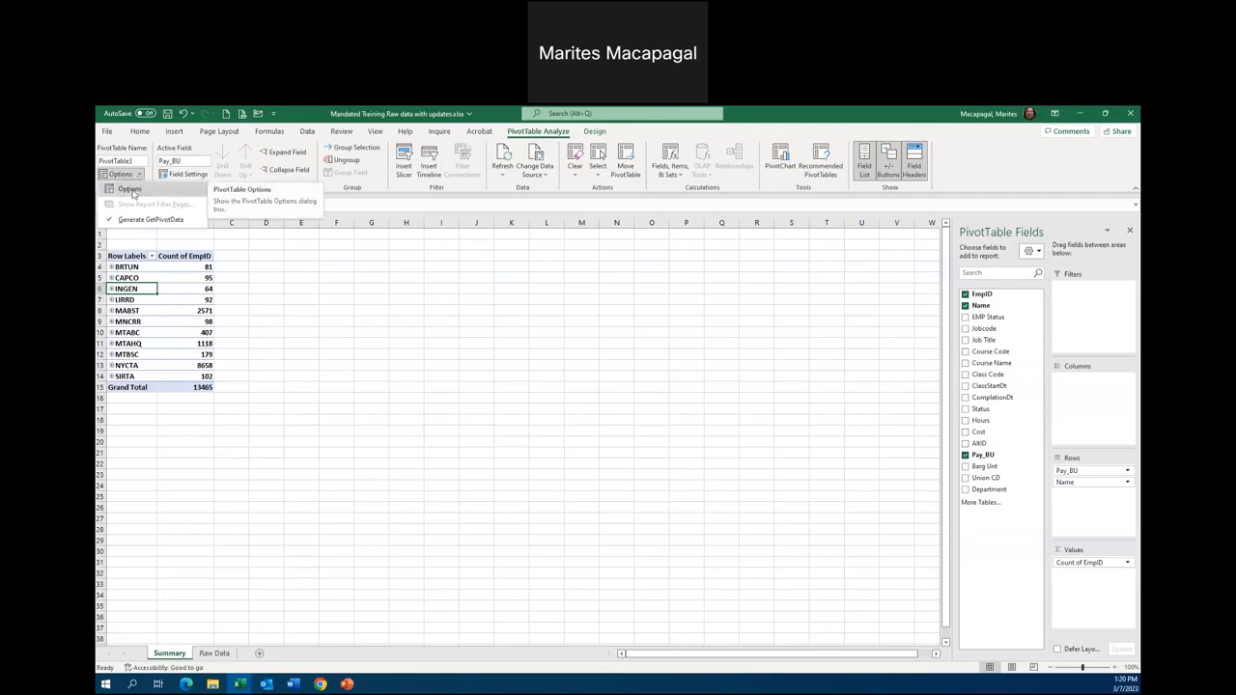
click(131, 191)
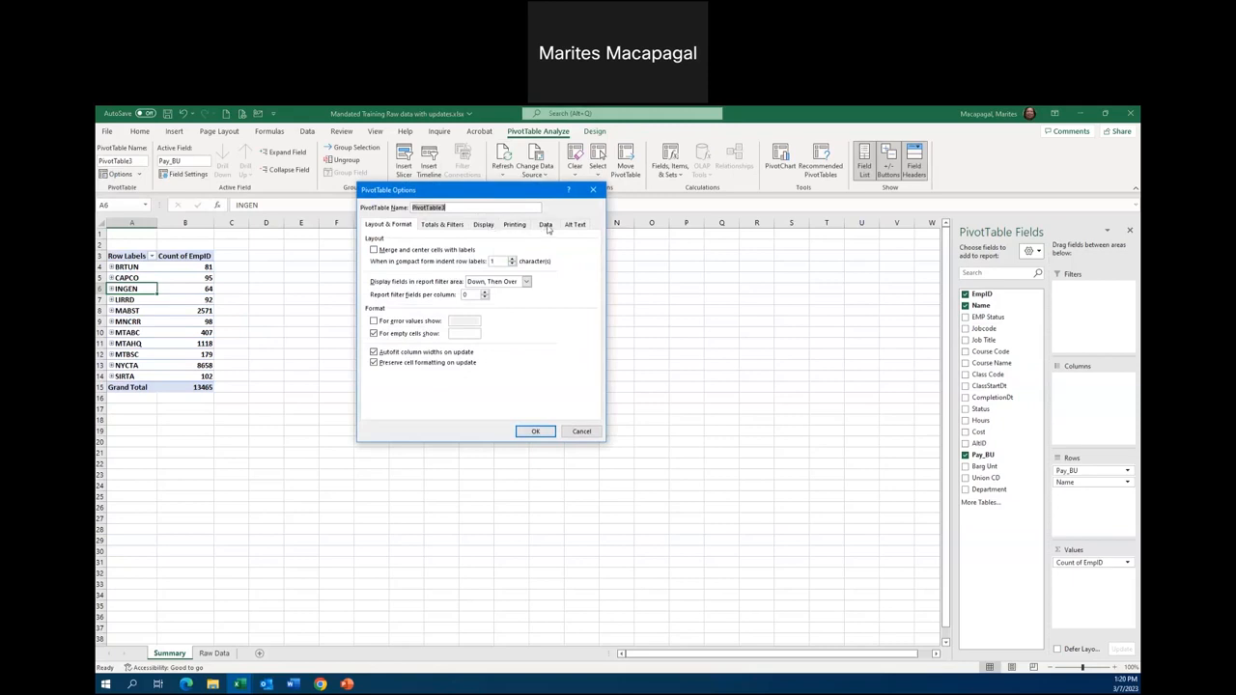
click(546, 225)
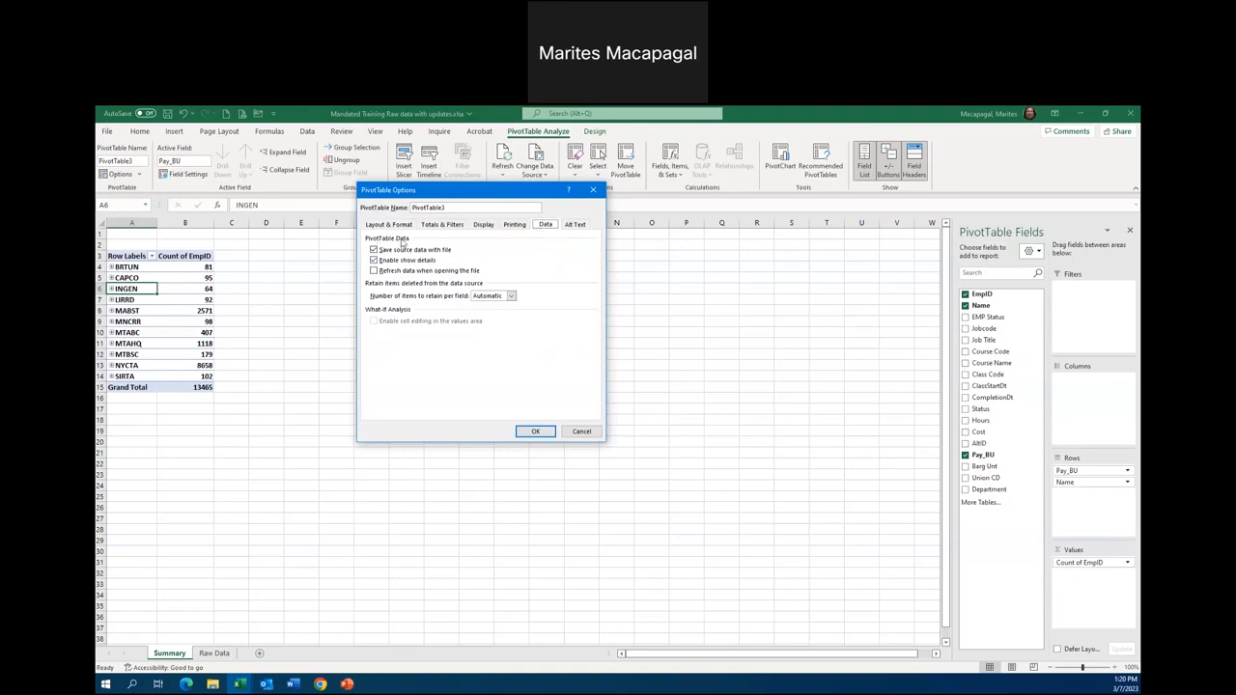
click(375, 272)
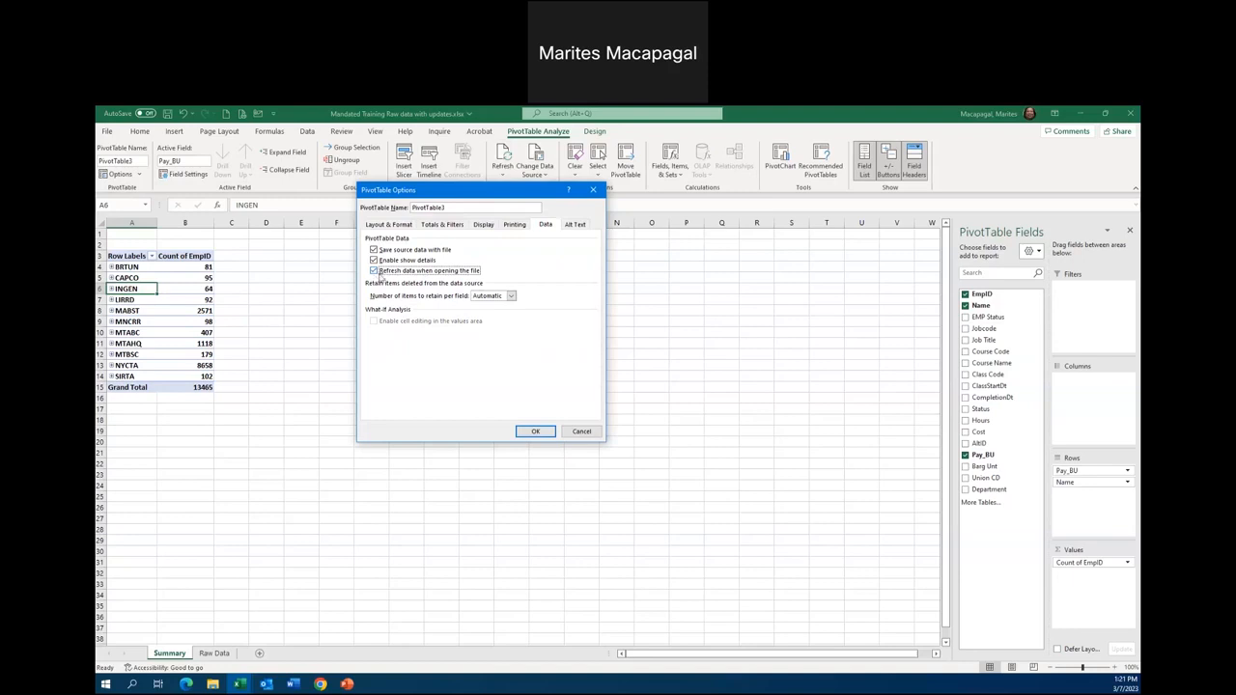
click(538, 431)
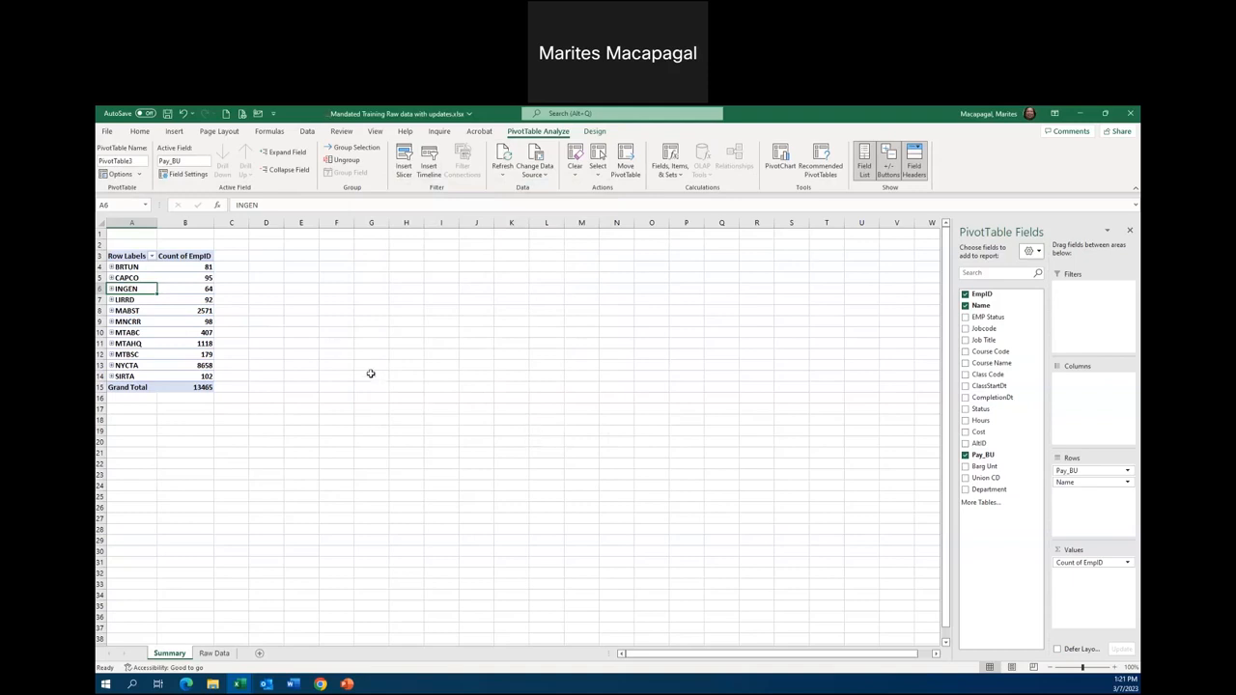
click(168, 113)
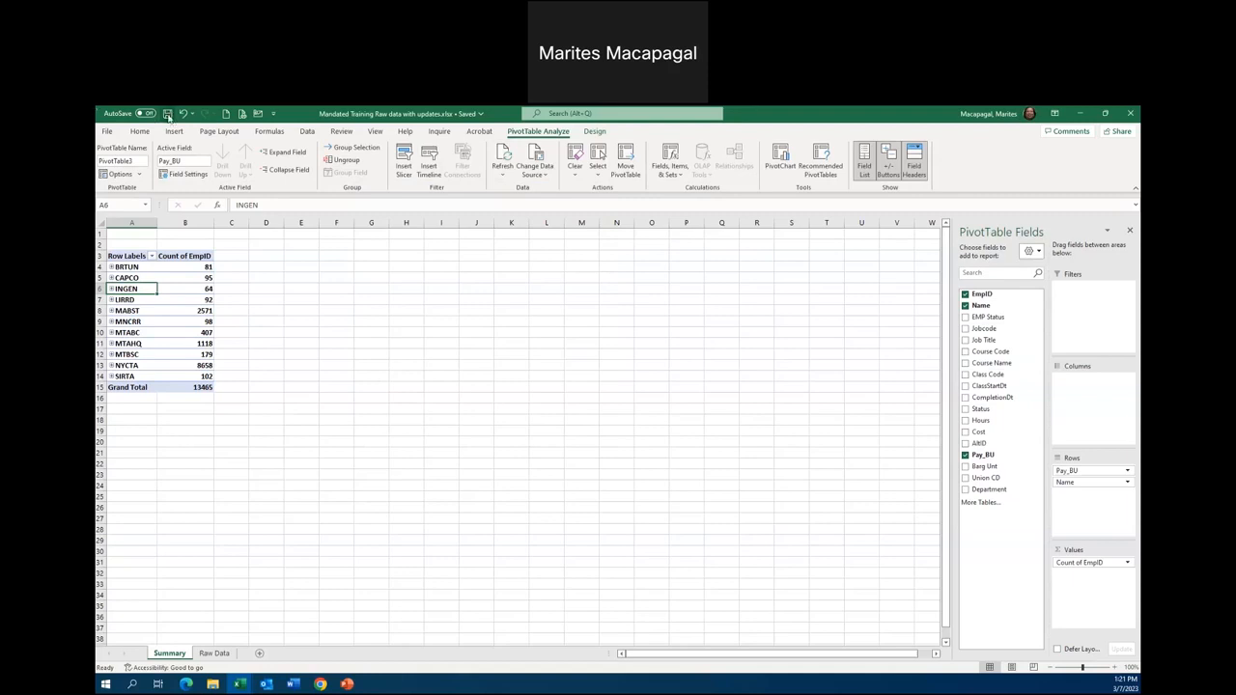
Step: Save Mandated Training Raw data with updates.xlsx and 2019 Mandated Training.xlsx, and close both workbooks
click(167, 115)
key(alt+Tab)
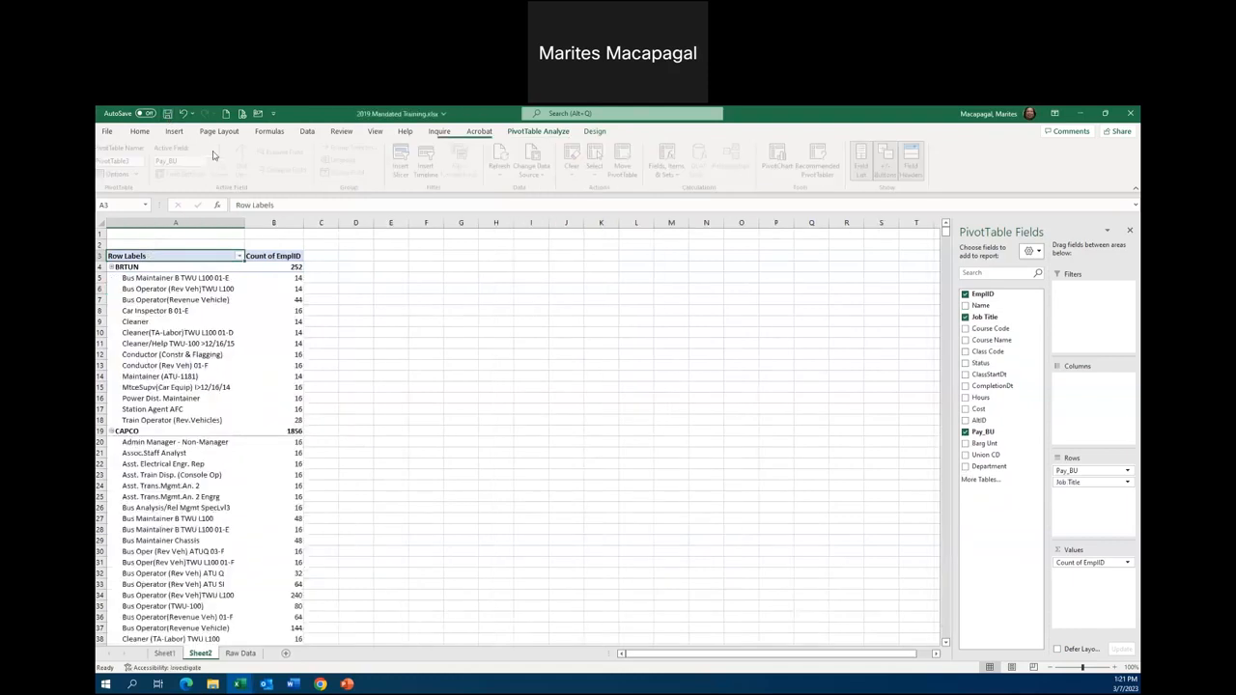
click(168, 115)
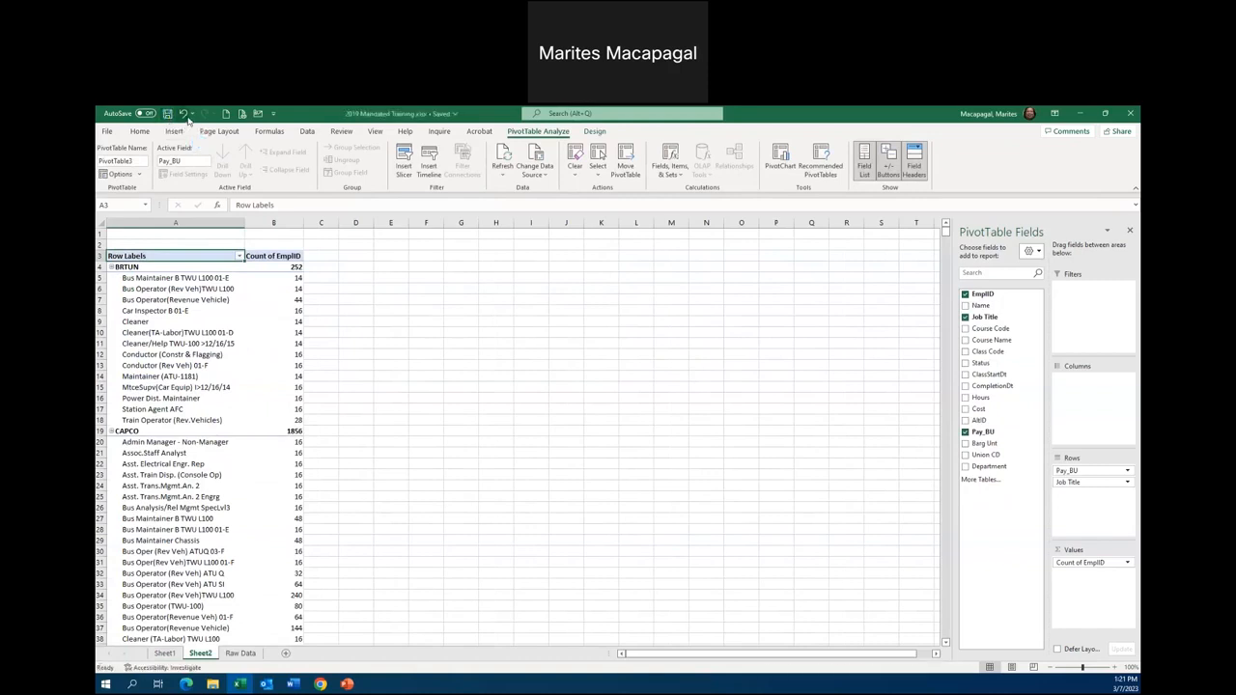
key(ctrl+w)
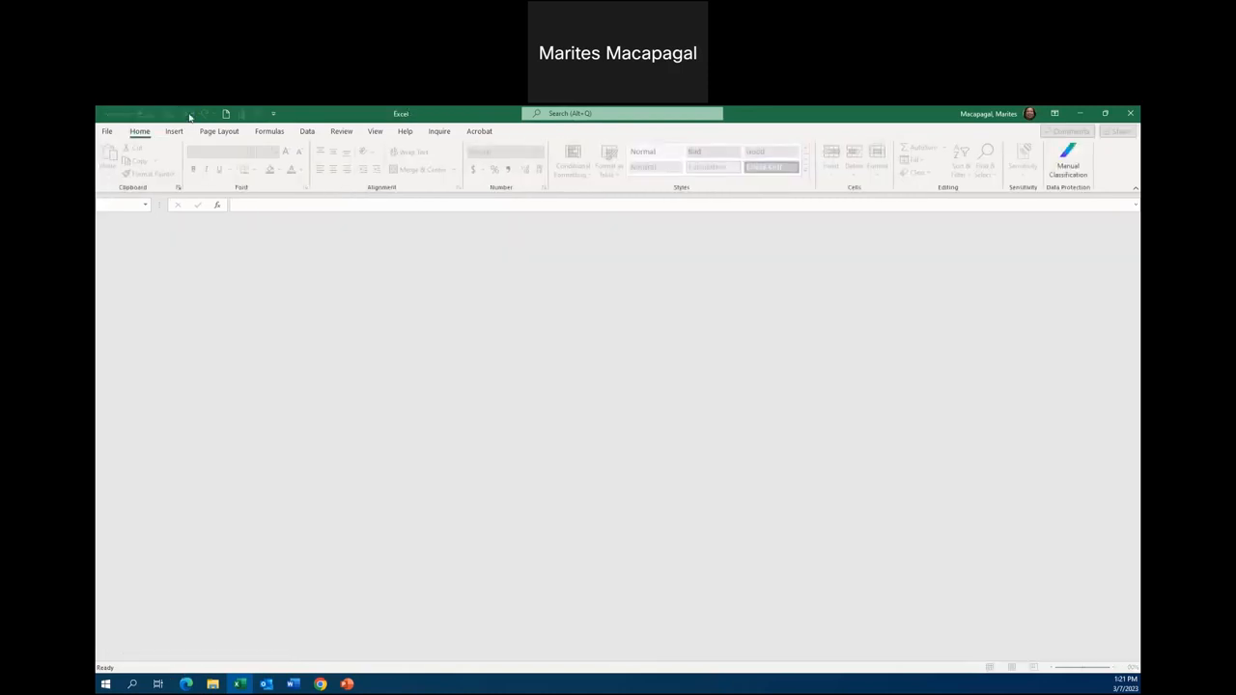
Step: Open the workbook Multiple Mandated Training Raw data.xlsx from the PivotTable Part2 Data Files folder
click(108, 132)
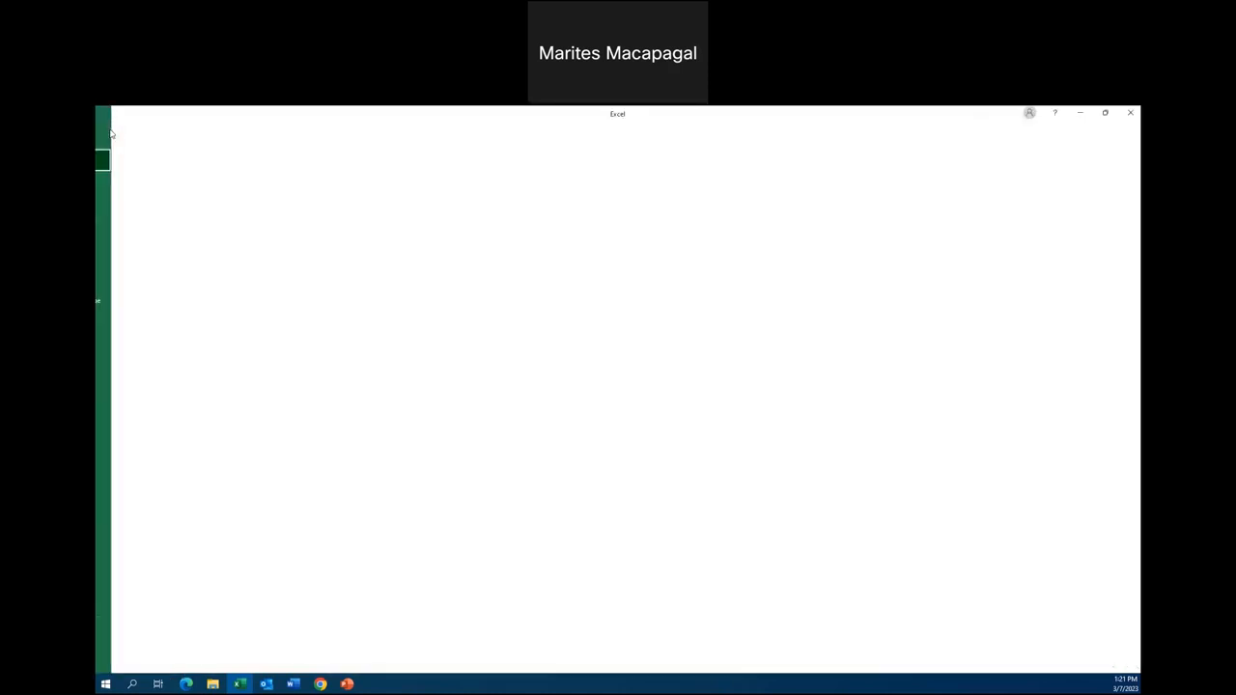
click(122, 205)
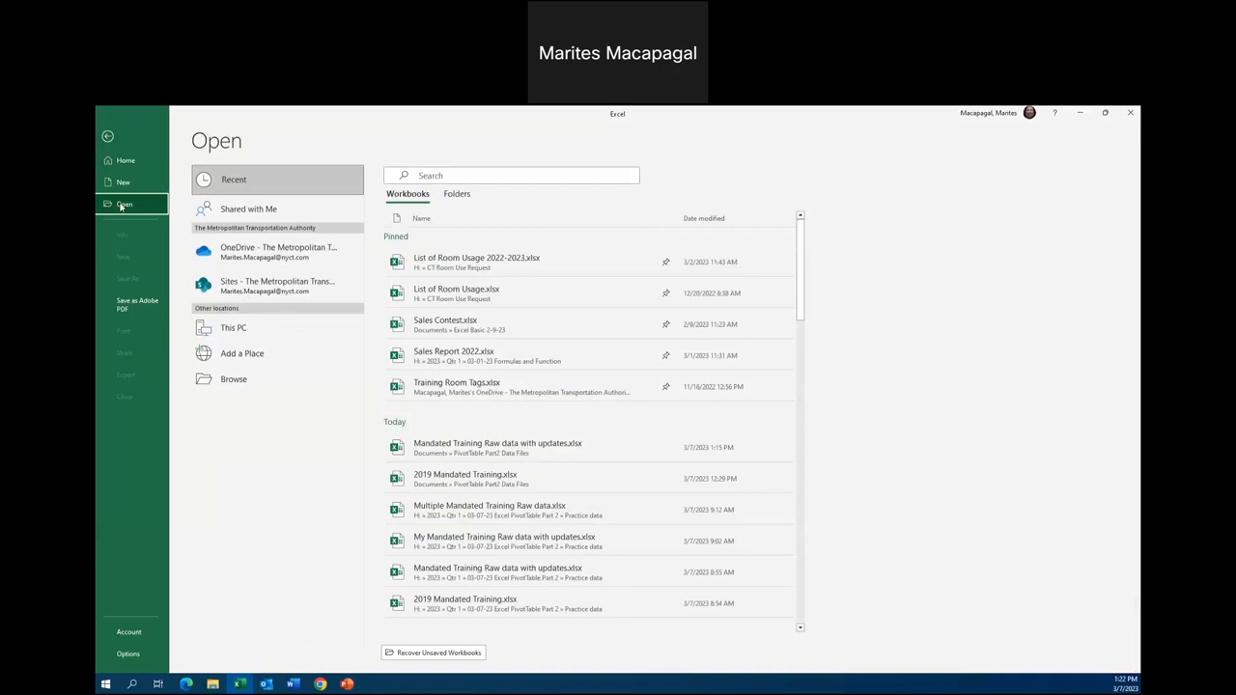
click(233, 379)
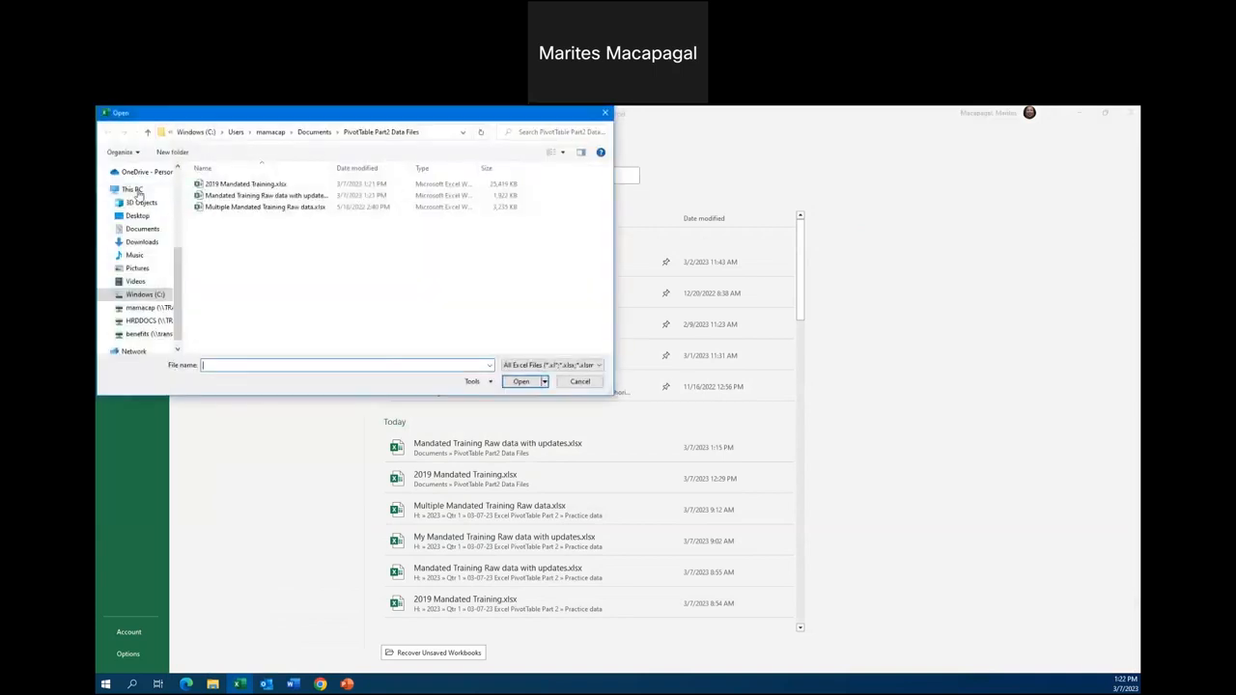
click(230, 209)
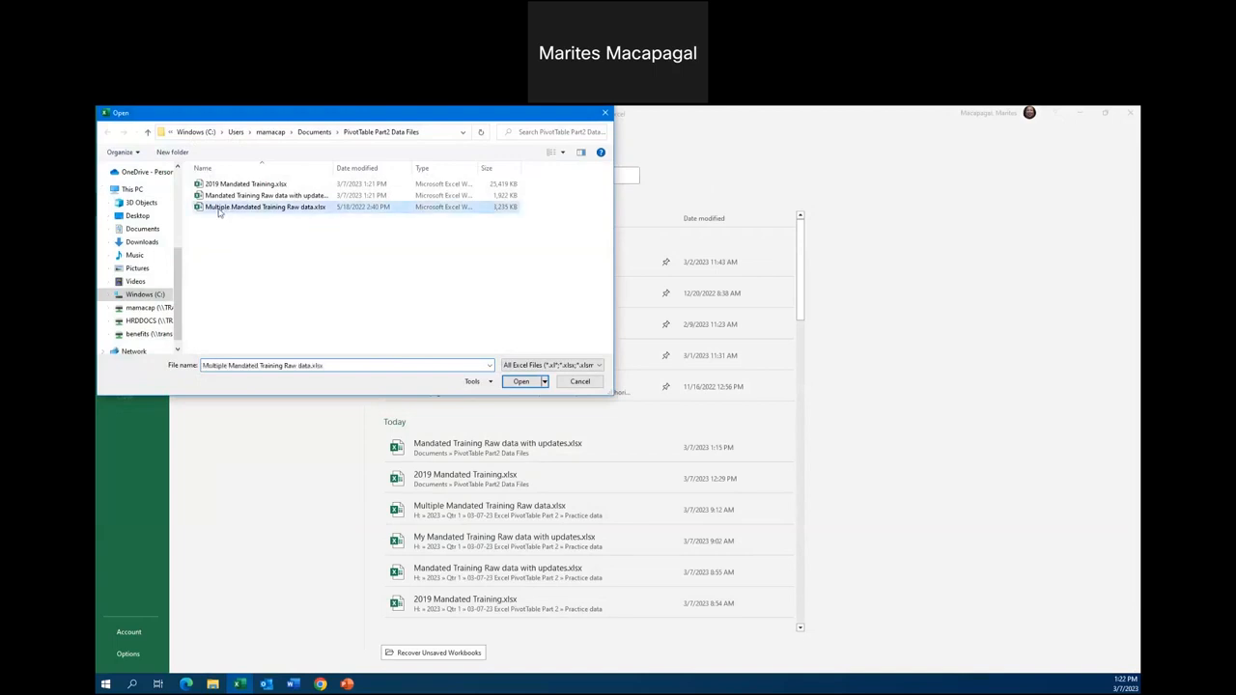
click(284, 212)
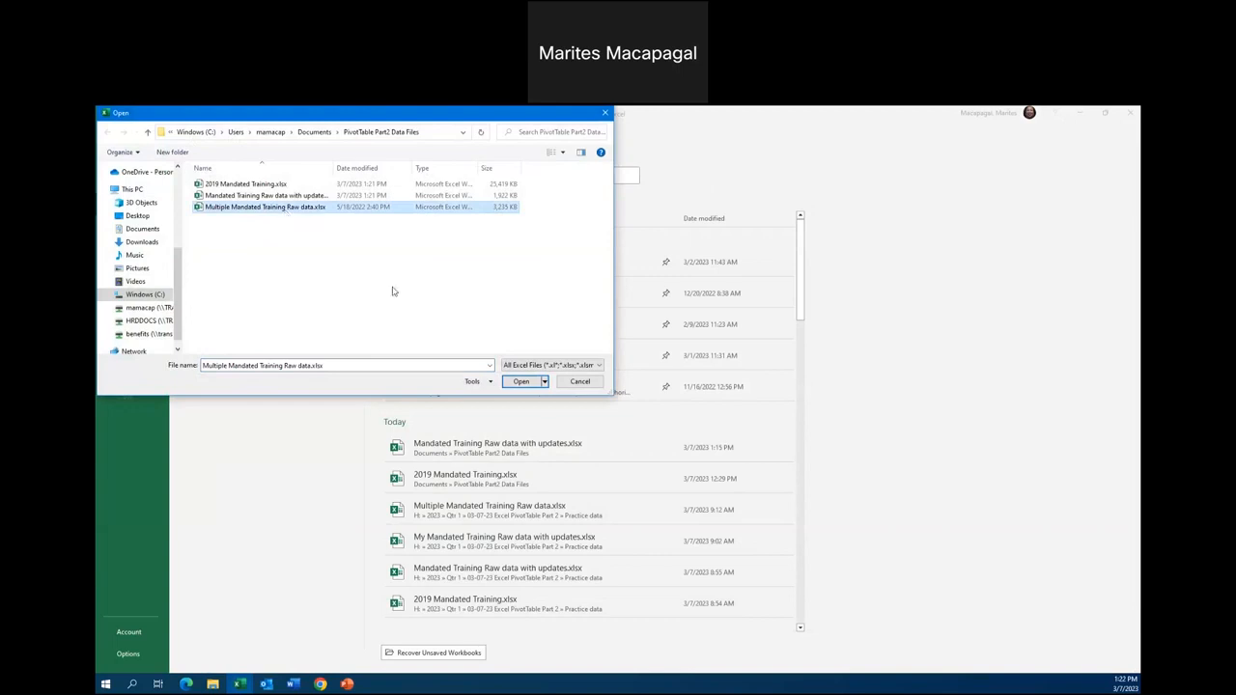
click(520, 382)
click(520, 381)
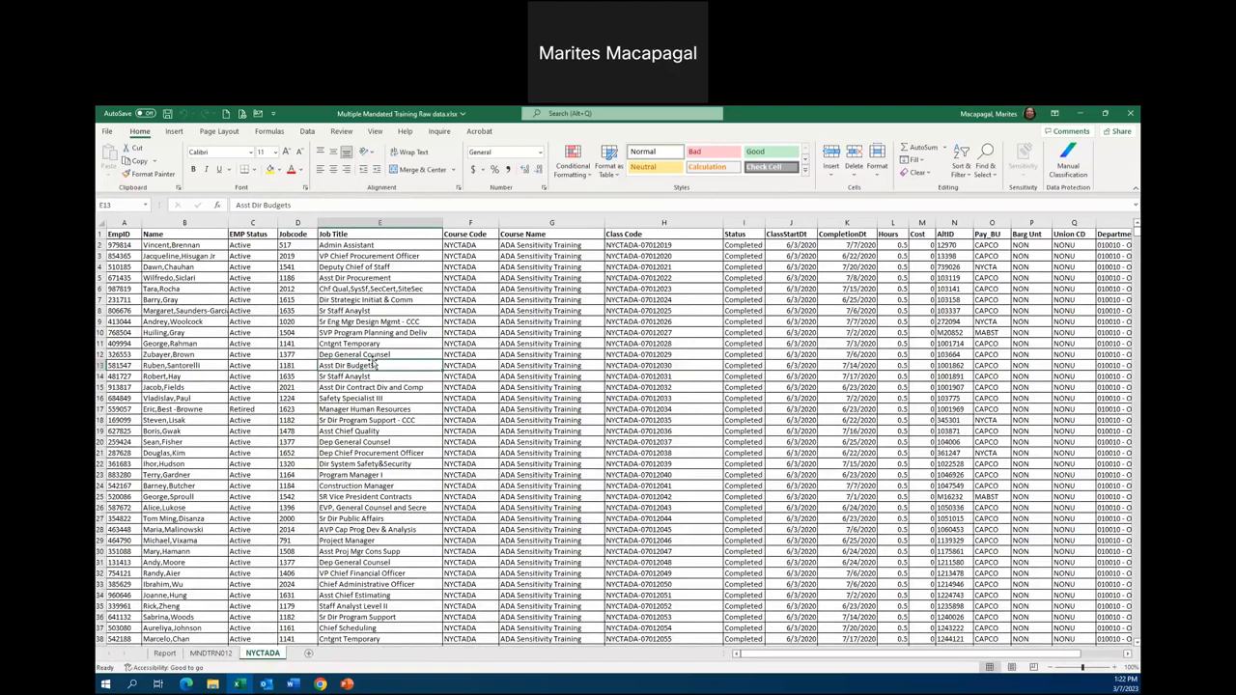
Step: Review the Report, MNDTRN012 and NYCTADA sheets, and check whether the workbook has any named ranges or tables
click(165, 653)
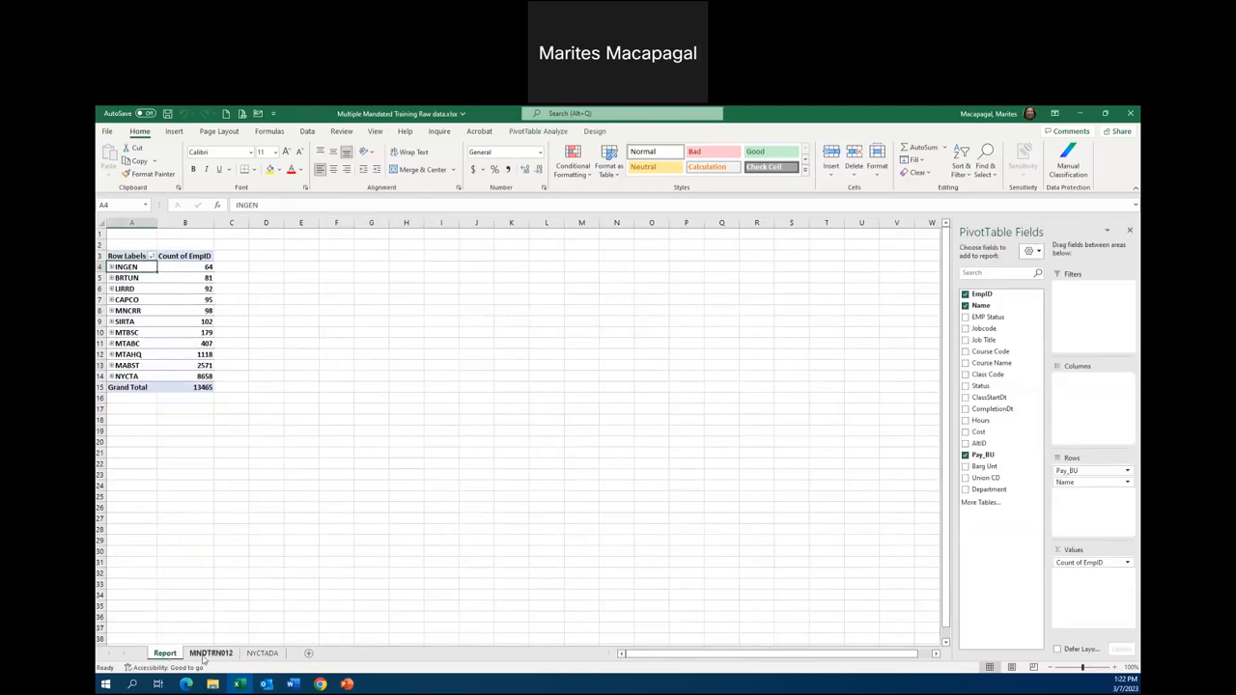
click(208, 654)
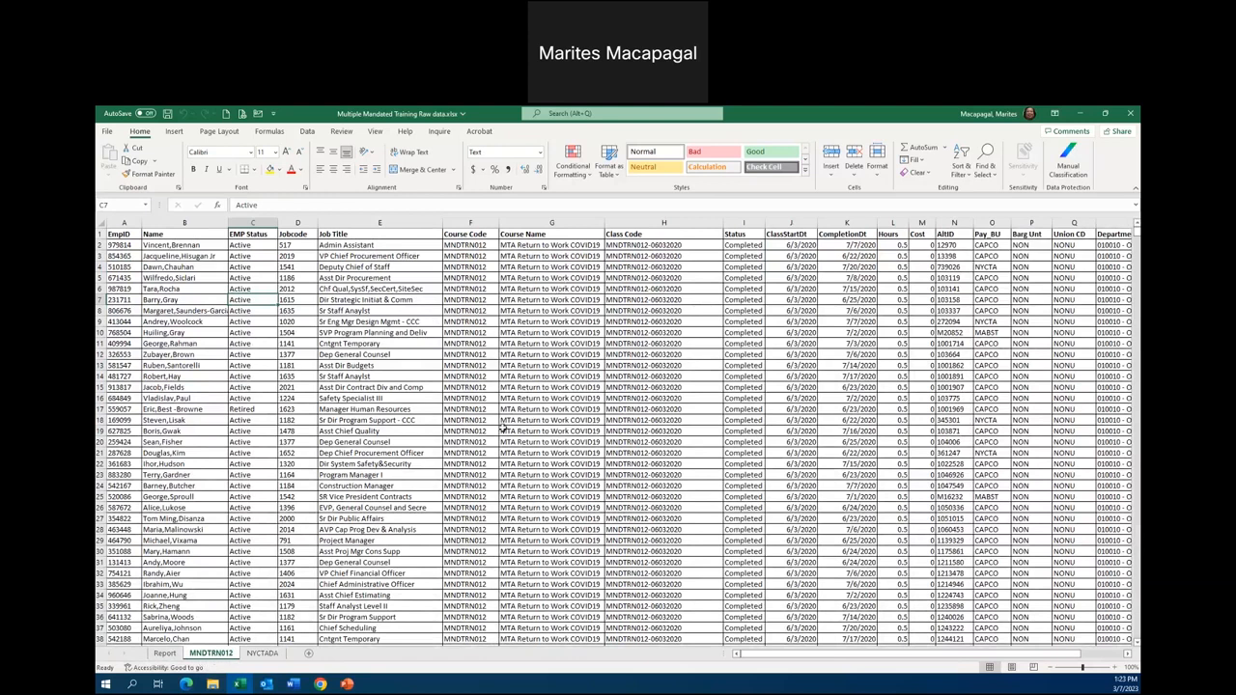
click(261, 653)
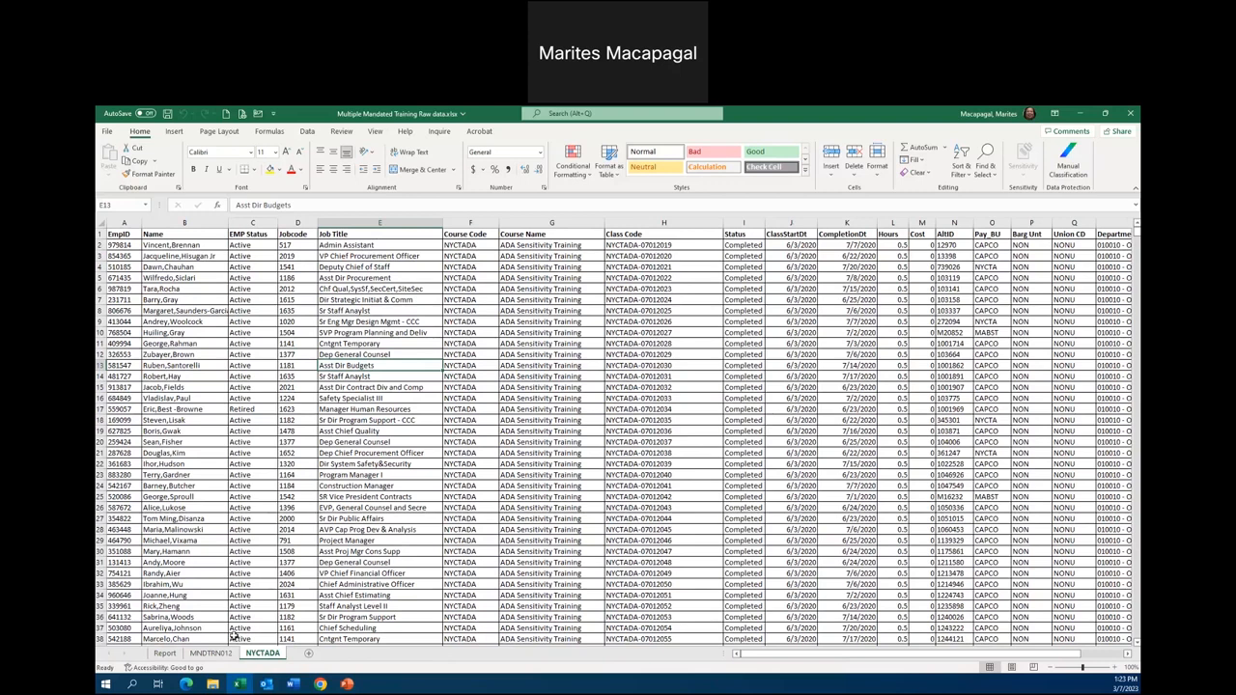
click(162, 322)
click(146, 206)
click(179, 278)
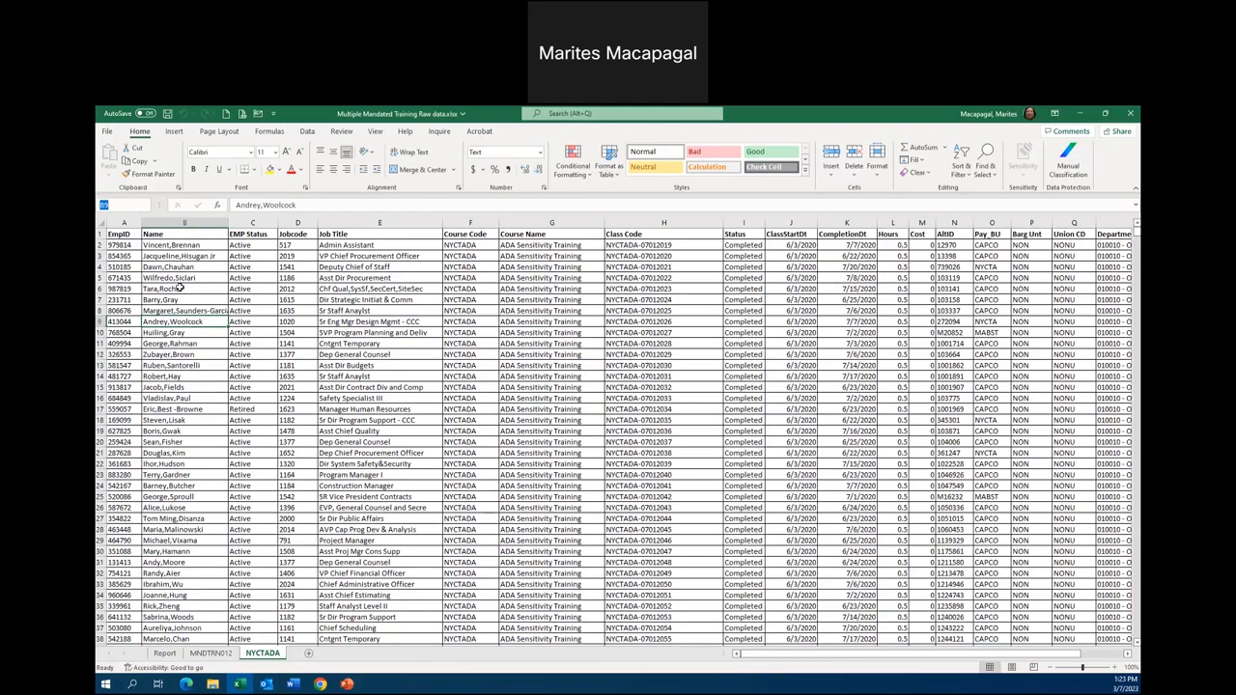
Step: Convert the data on the MNDTRN012 sheet into a table with headers and name the table MNDTRN012
click(216, 656)
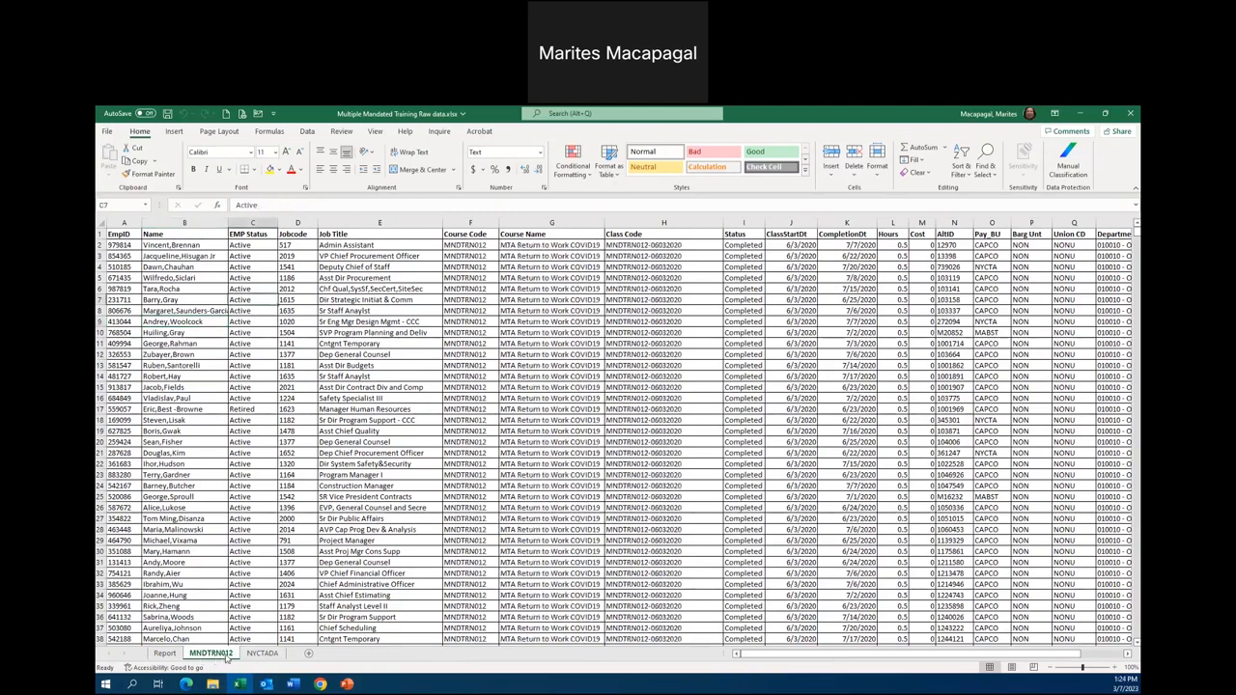
click(216, 397)
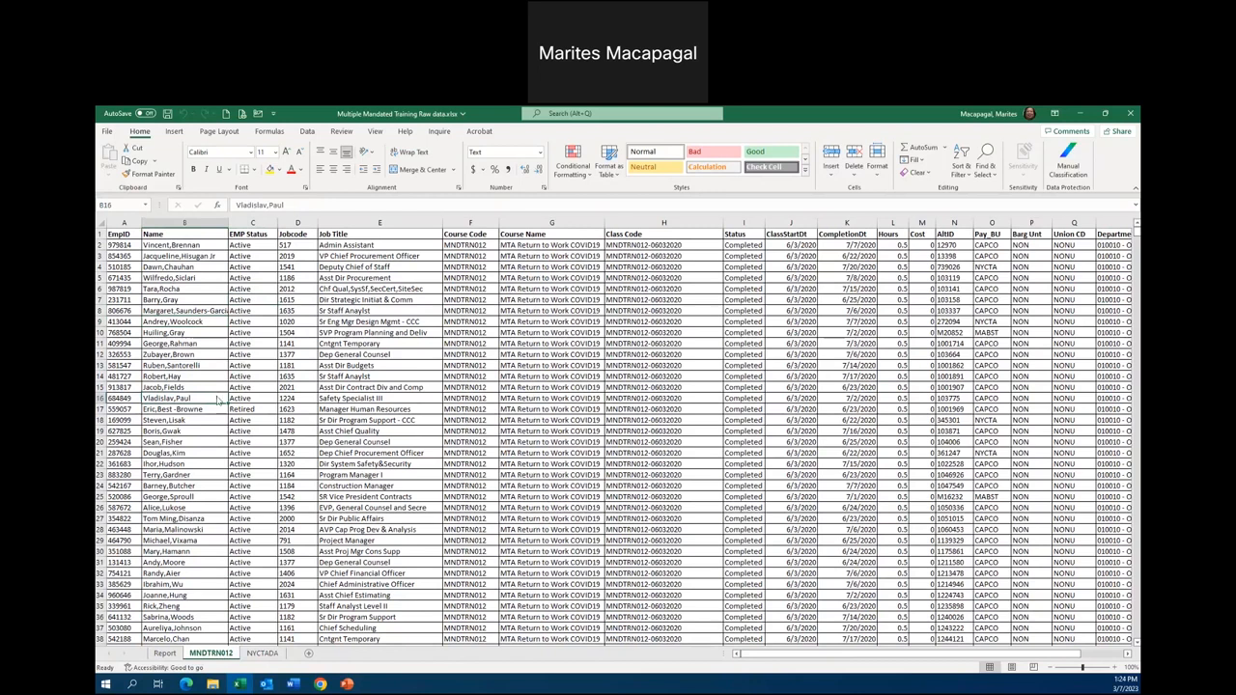
key(ctrl+t)
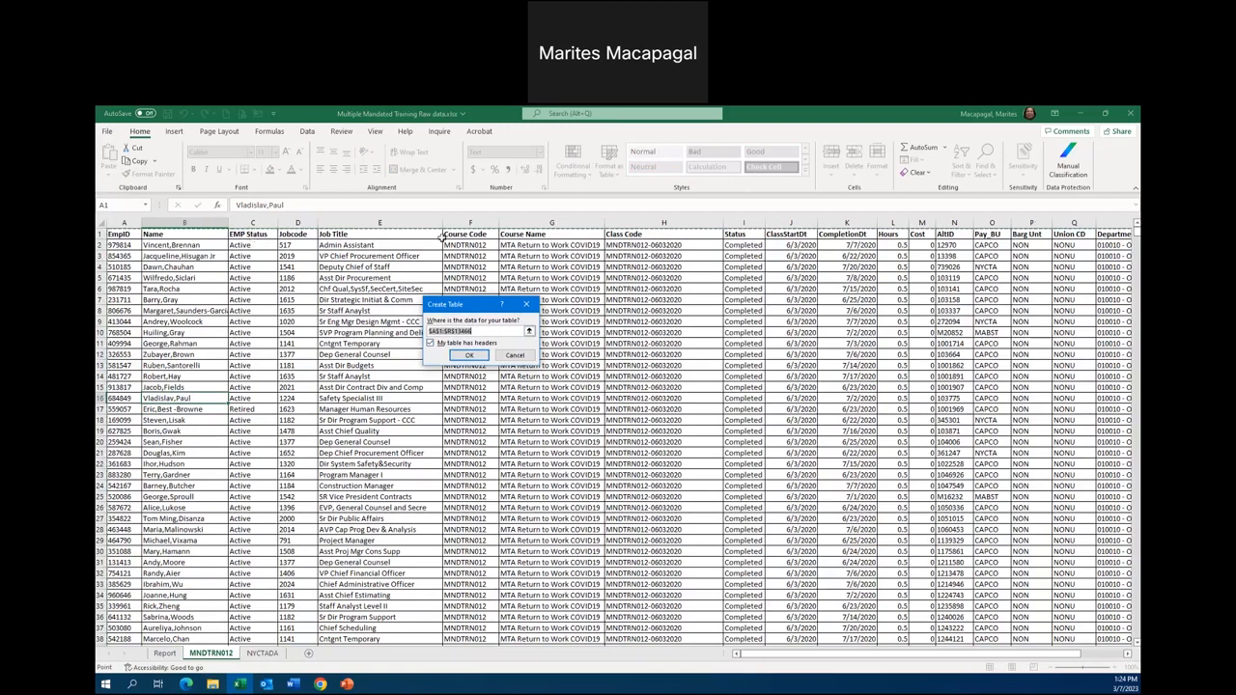
click(460, 354)
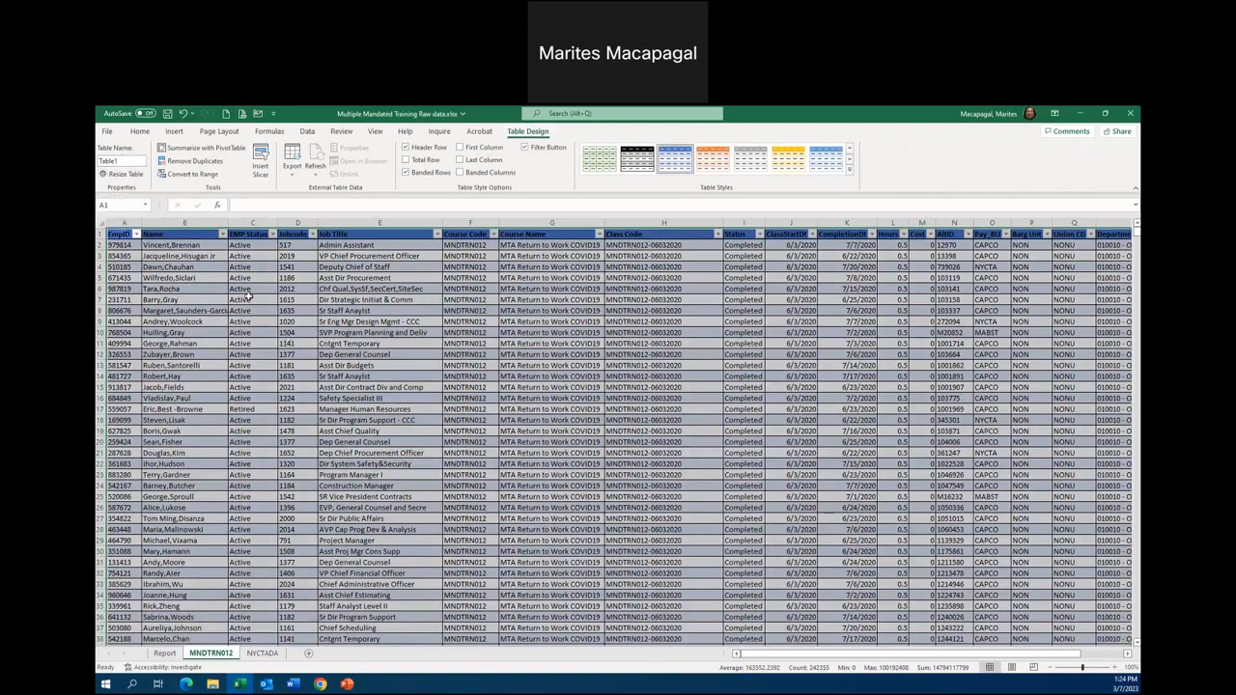
click(123, 160)
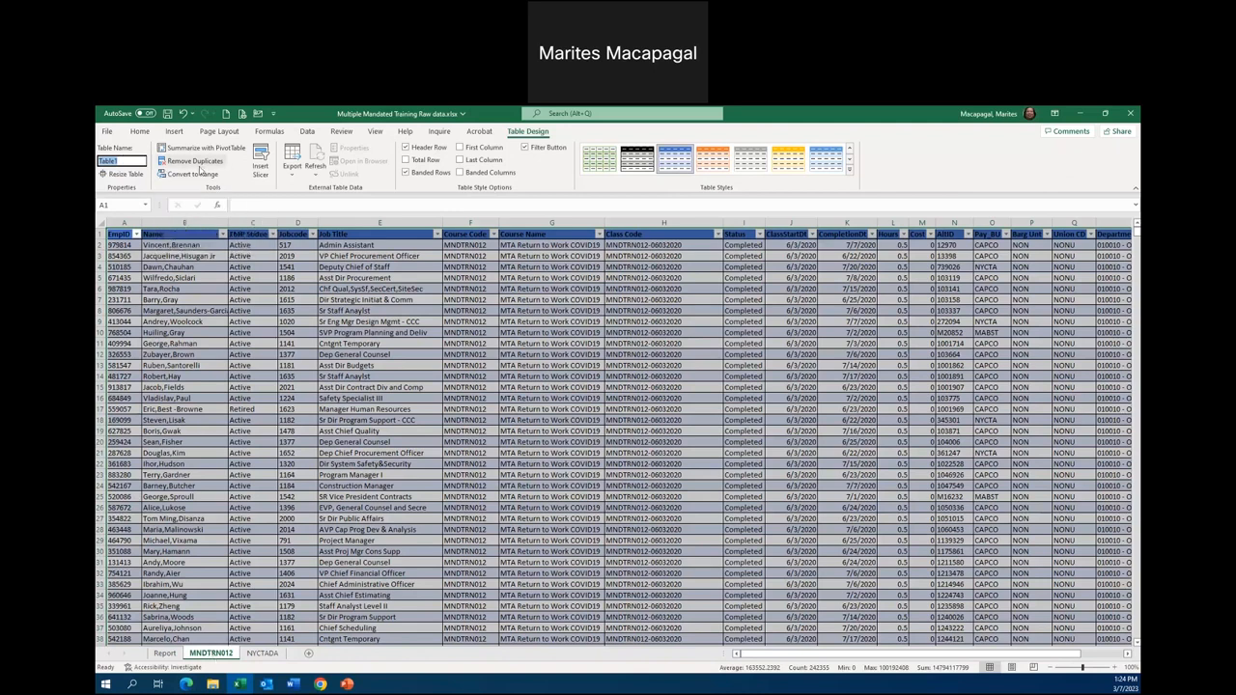
text(MNDTRN012)
key(Return)
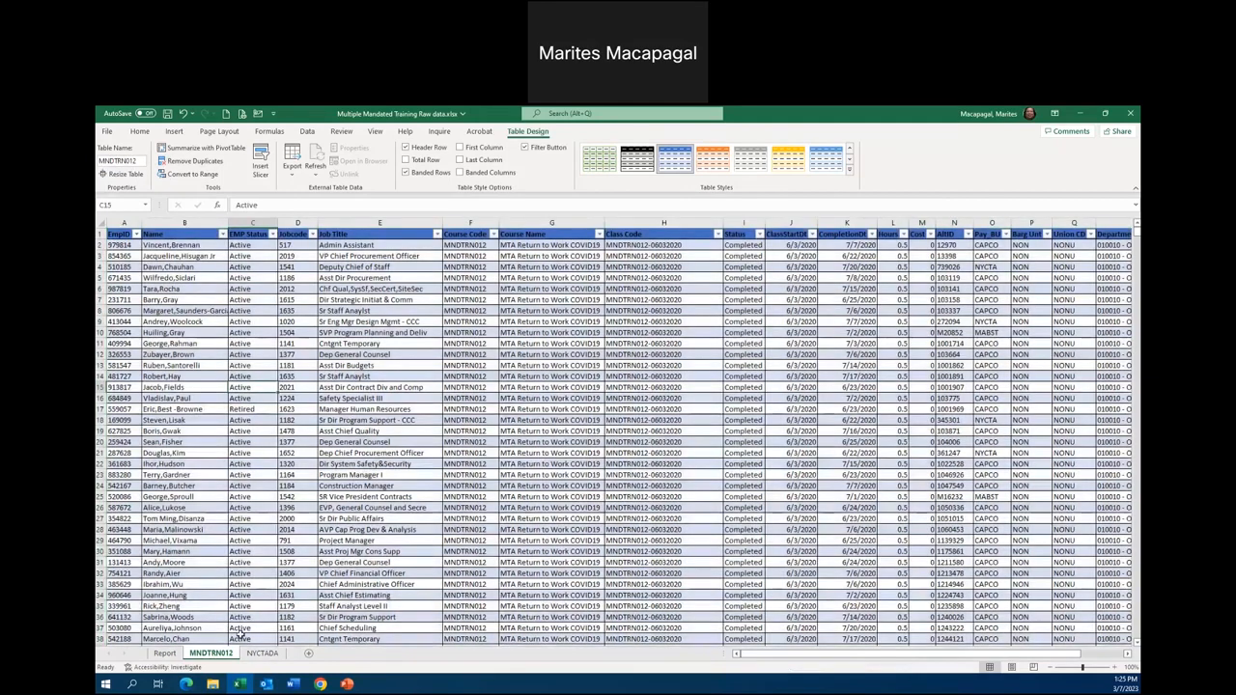
Step: Convert the data on the NYCTADA sheet into a table with headers and name the table NYCTADA
click(263, 654)
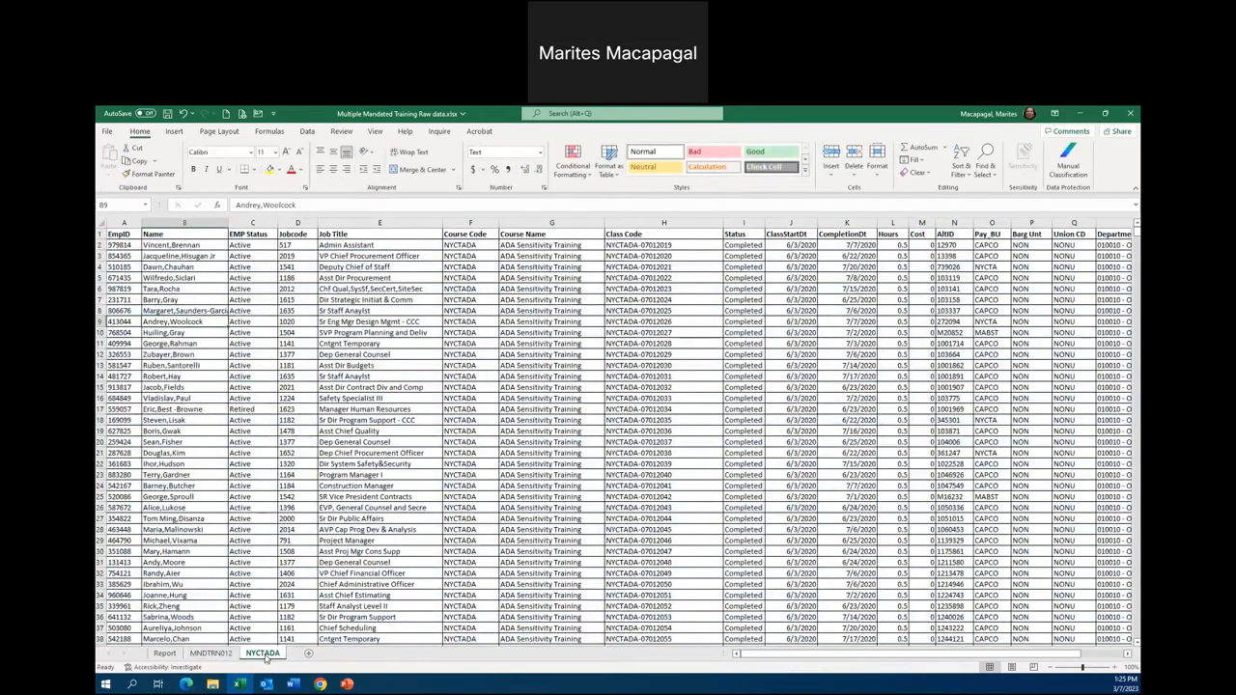
click(173, 133)
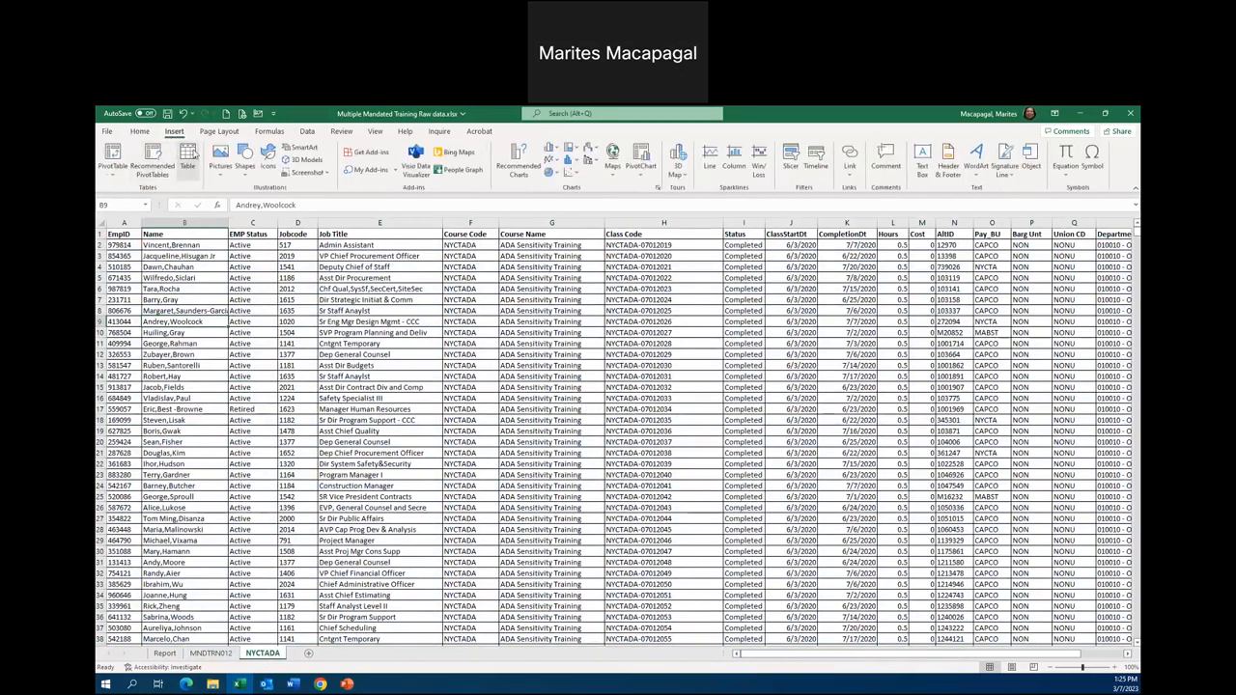
click(193, 153)
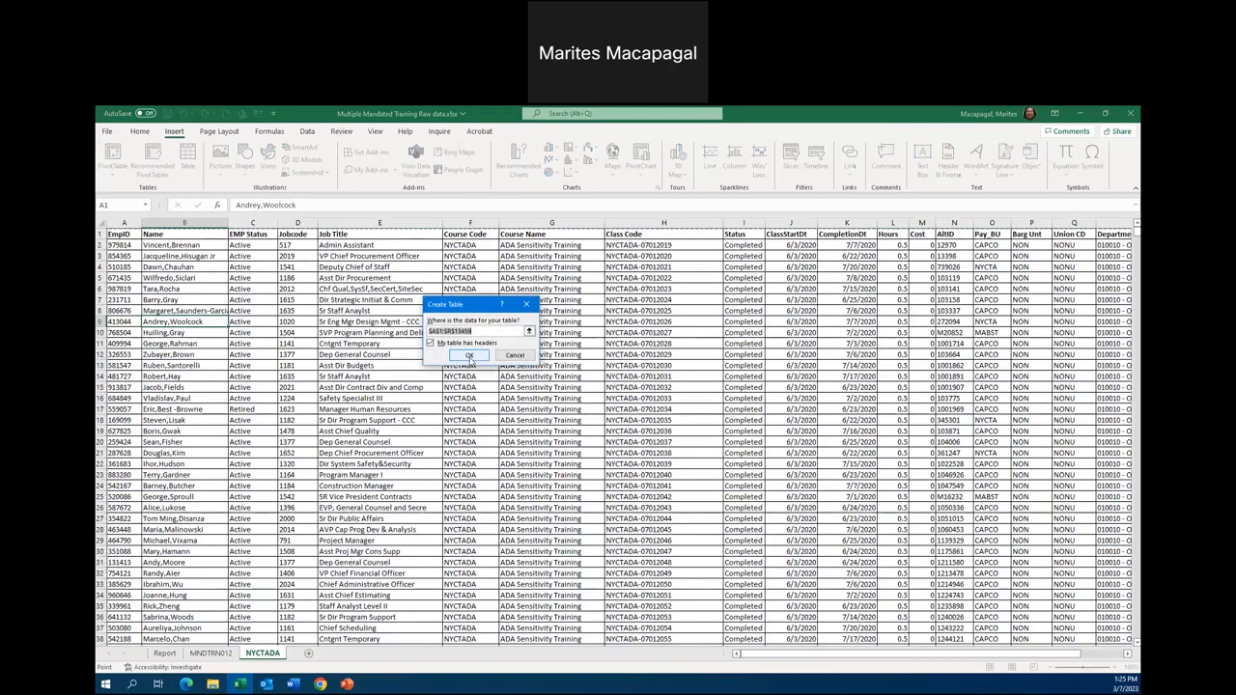
click(470, 356)
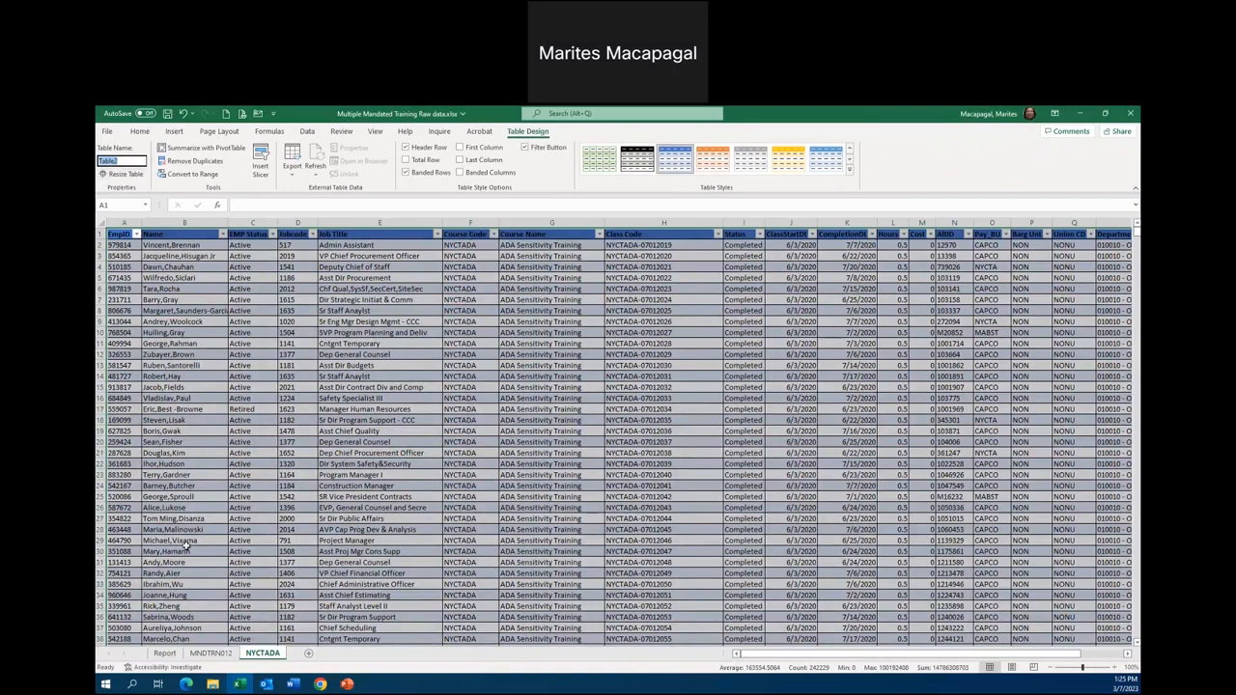
text(NYCTADA)
key(Return)
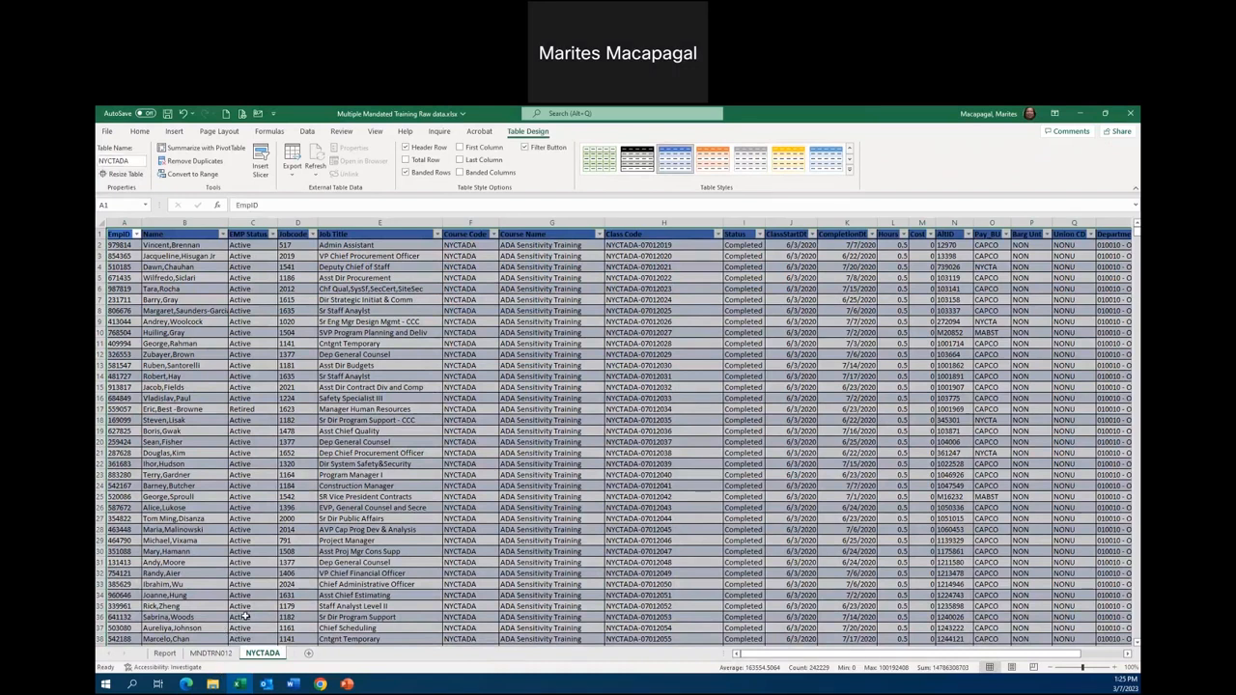
Step: Check the two table names by jumping to MNDTRN012 and to NYCTADA from the list of defined names
click(258, 353)
click(145, 204)
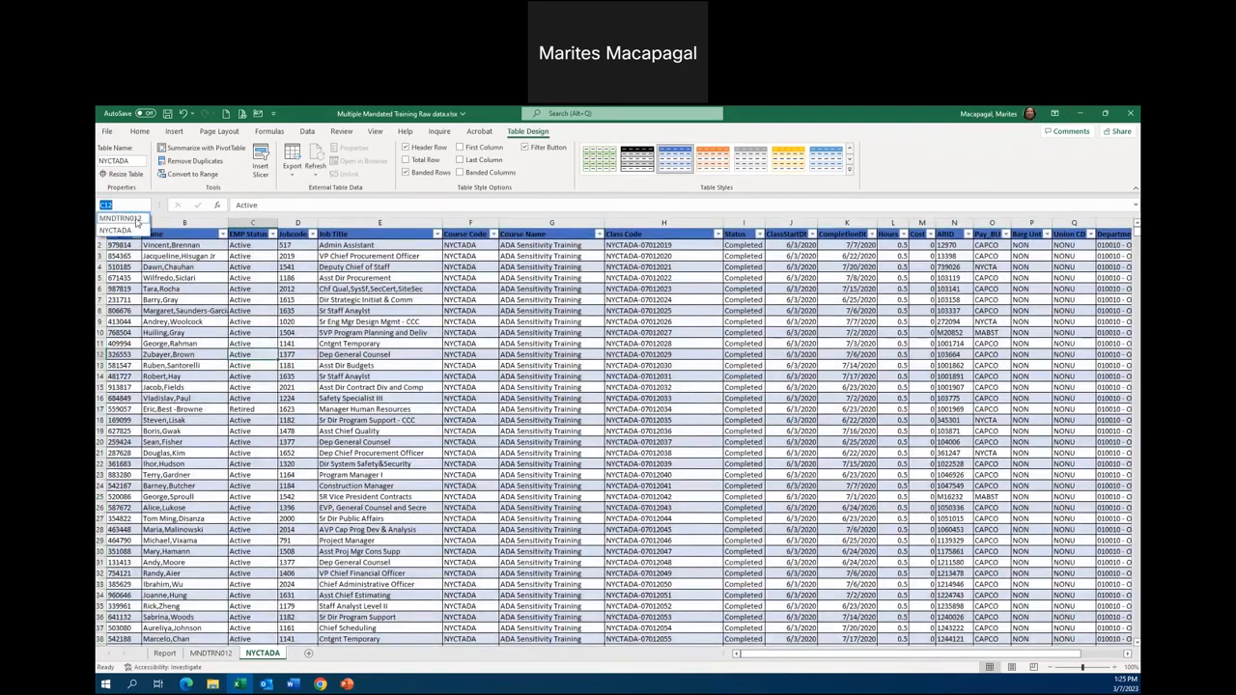
click(136, 220)
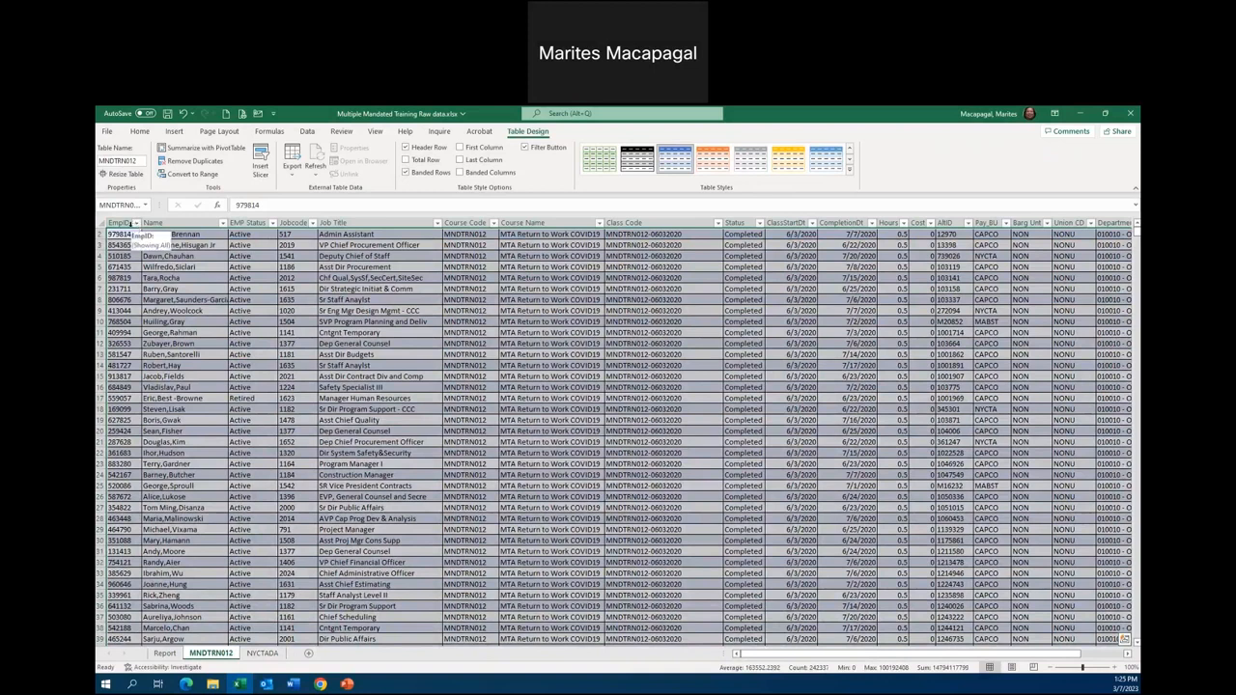
click(146, 206)
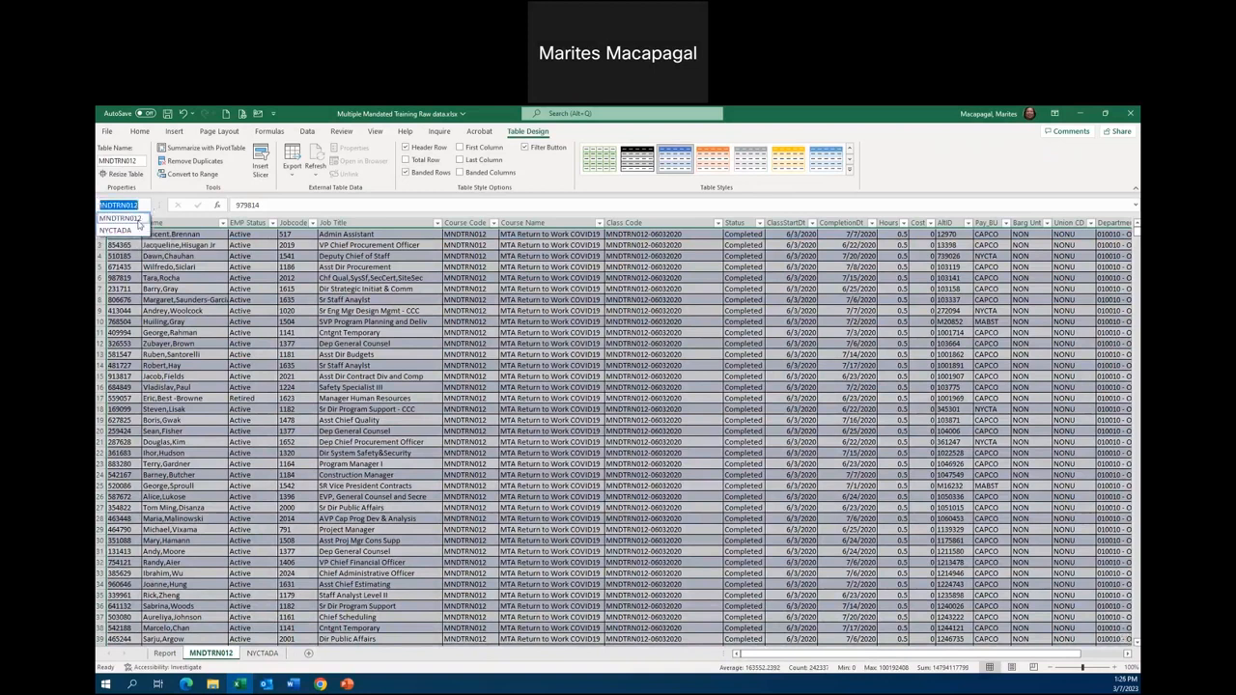
click(134, 229)
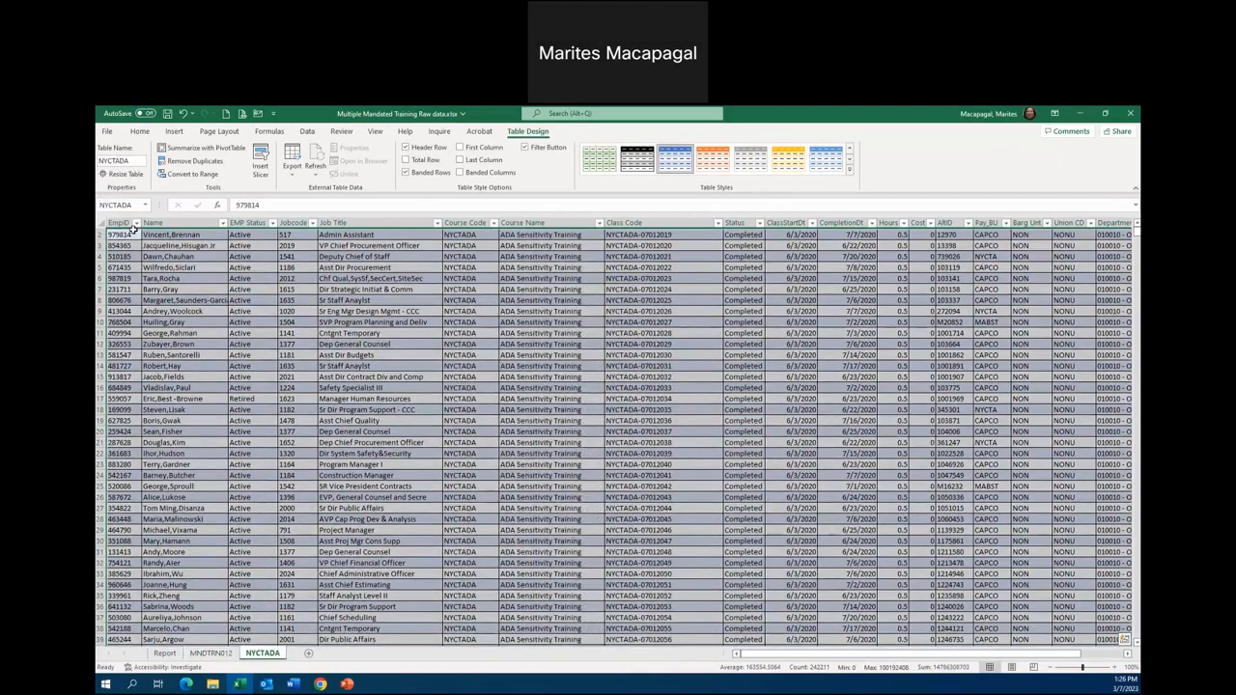
click(380, 399)
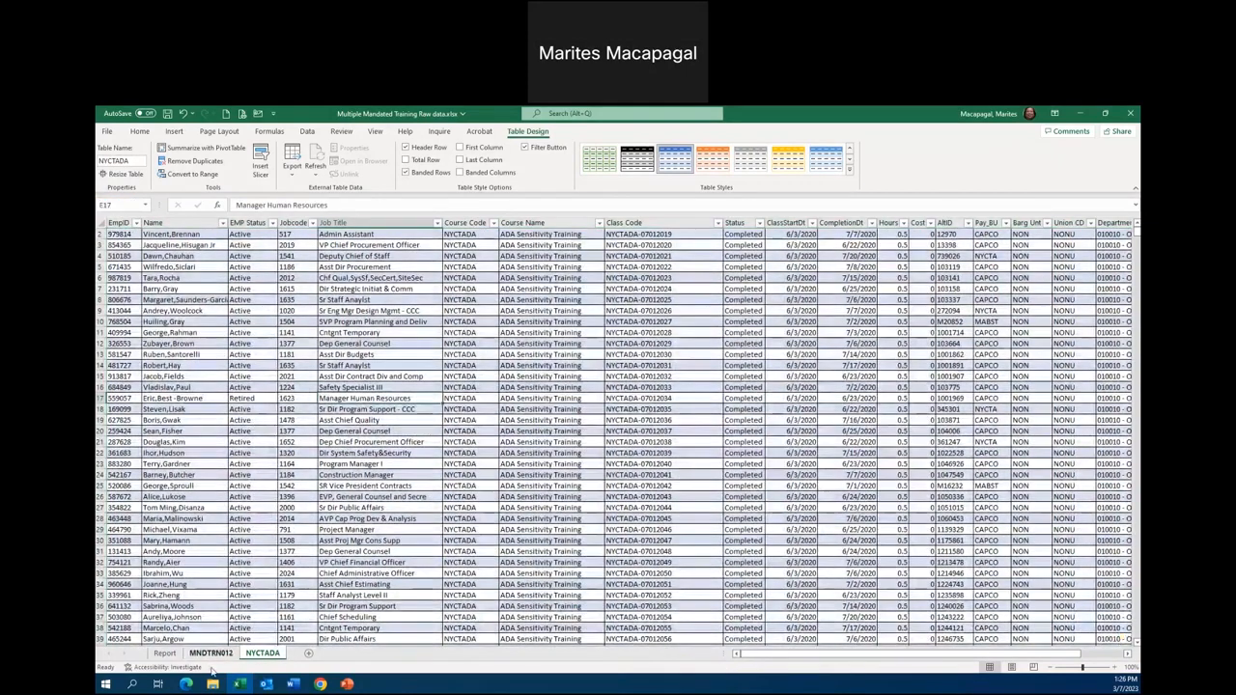
Step: Add the Course Name field to the rows of the Report sheet's PivotTable, above Pay_BU
click(166, 654)
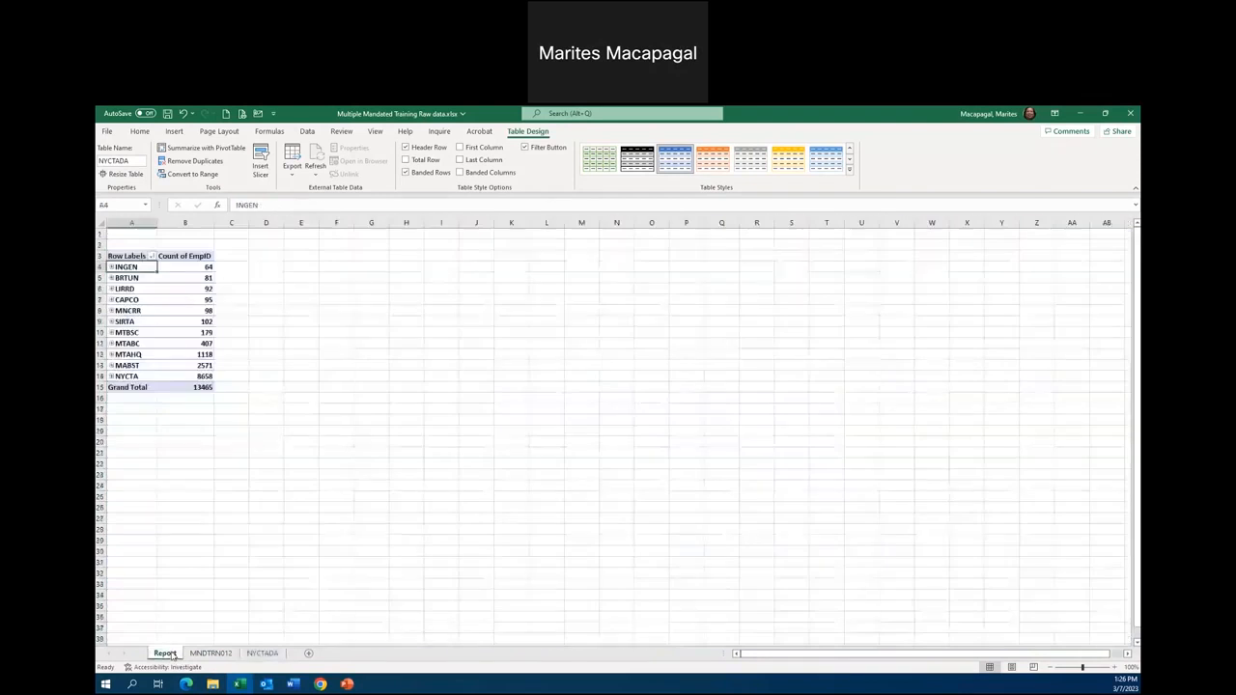
click(161, 322)
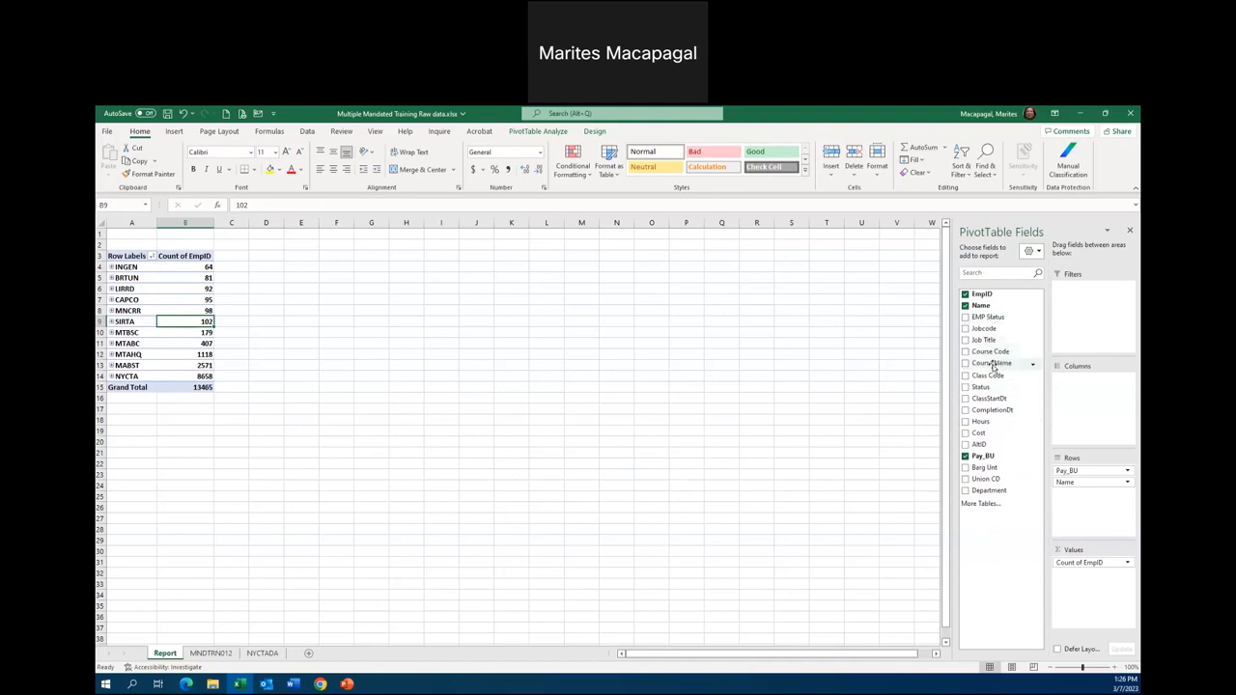
drag(992, 365, 1076, 470)
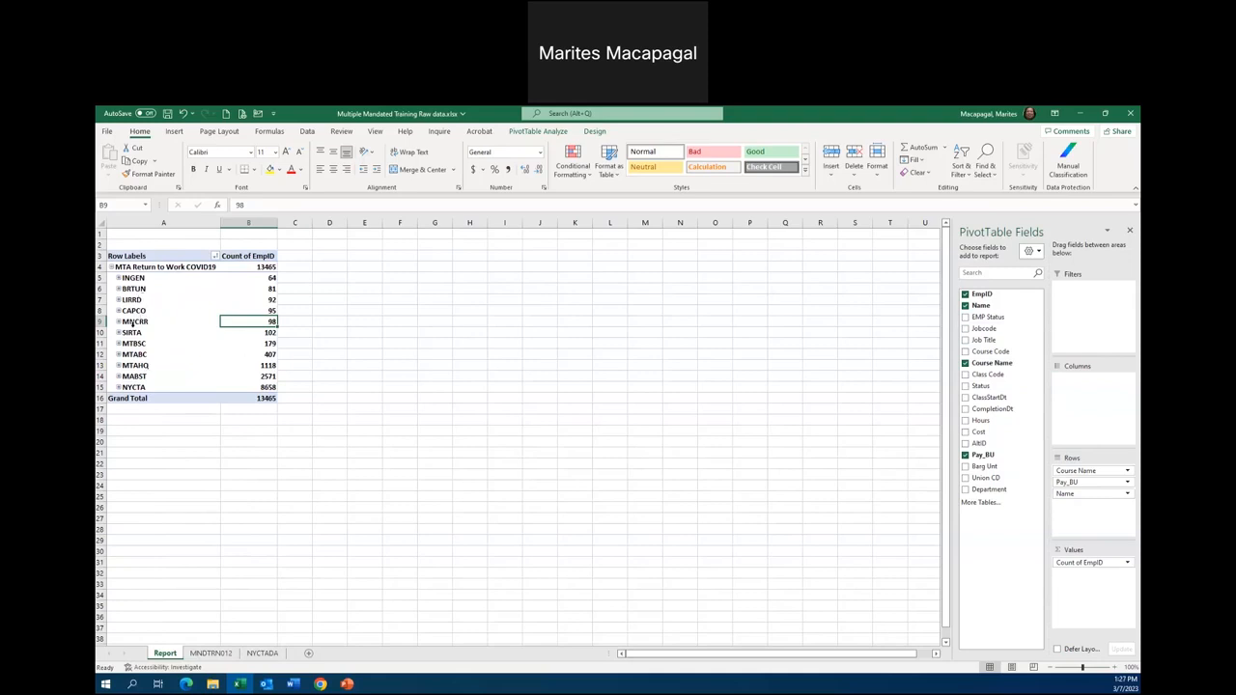
Step: Change the data source of the Report sheet's PivotTable to the NYCTADA table
click(557, 135)
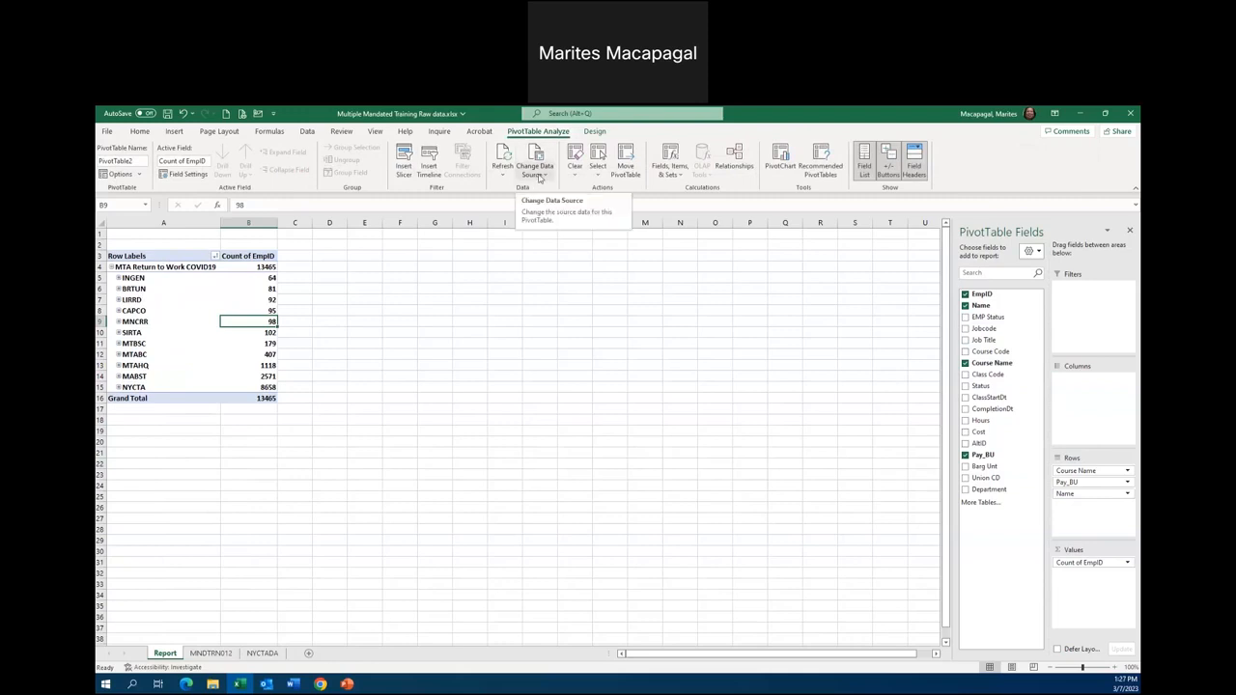
click(548, 179)
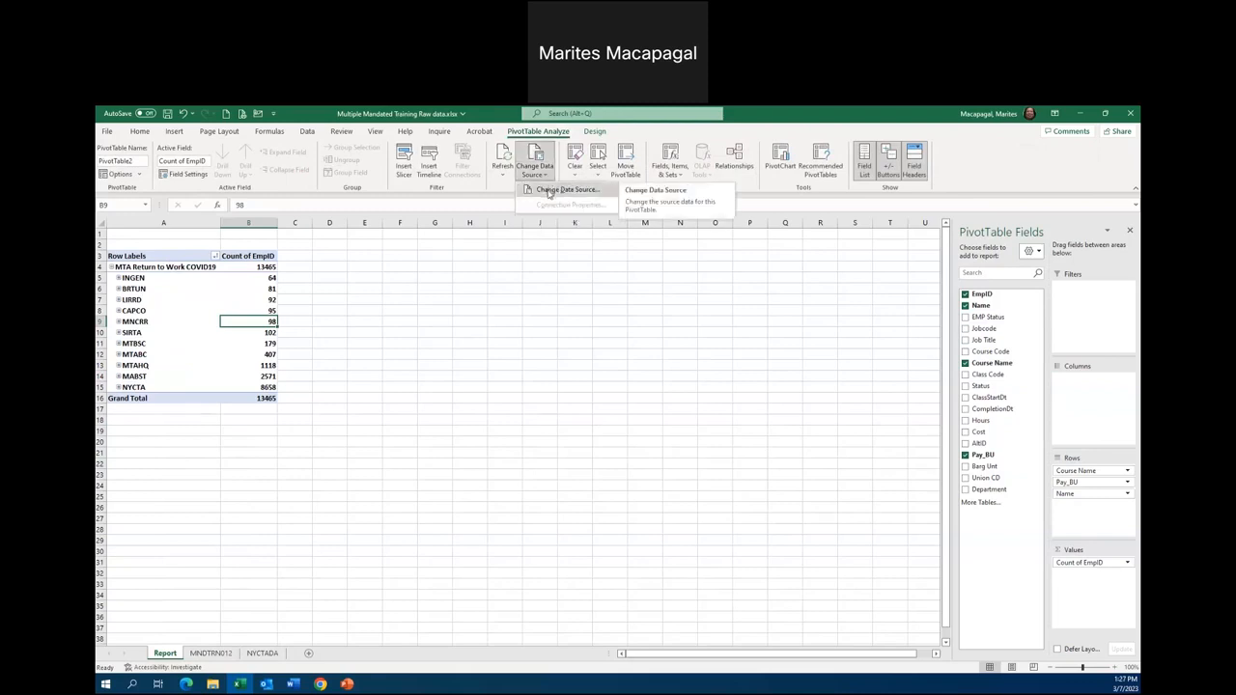
click(548, 191)
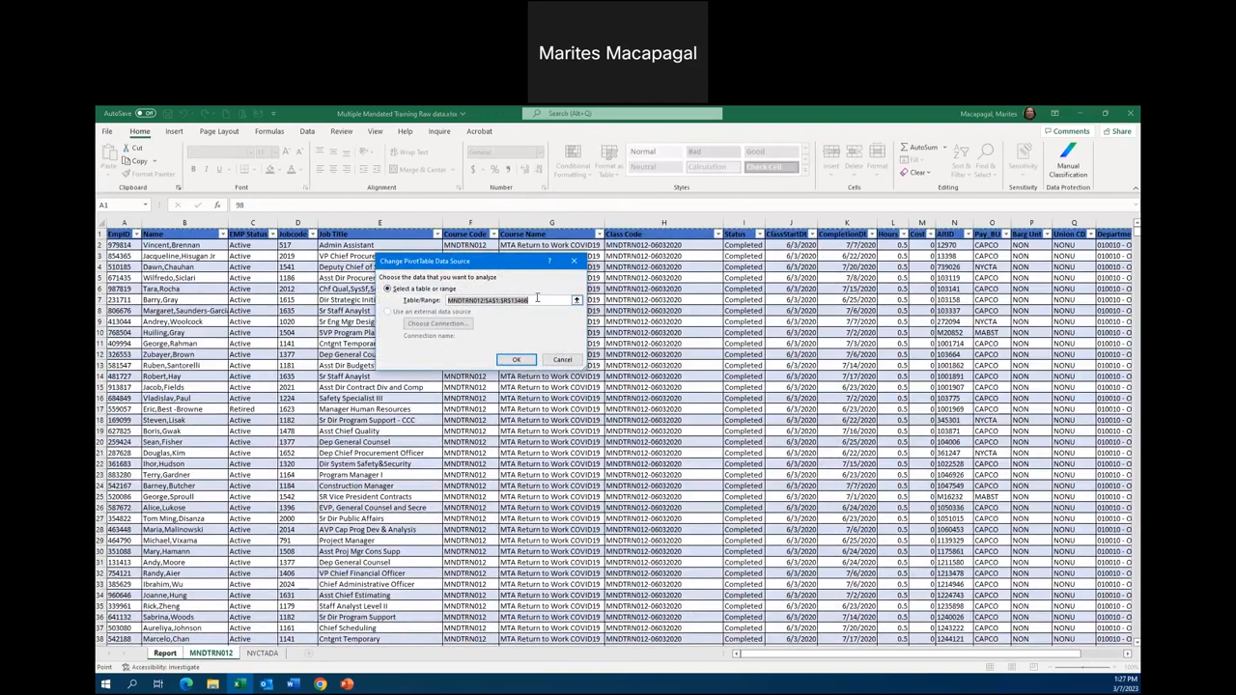
text(N)
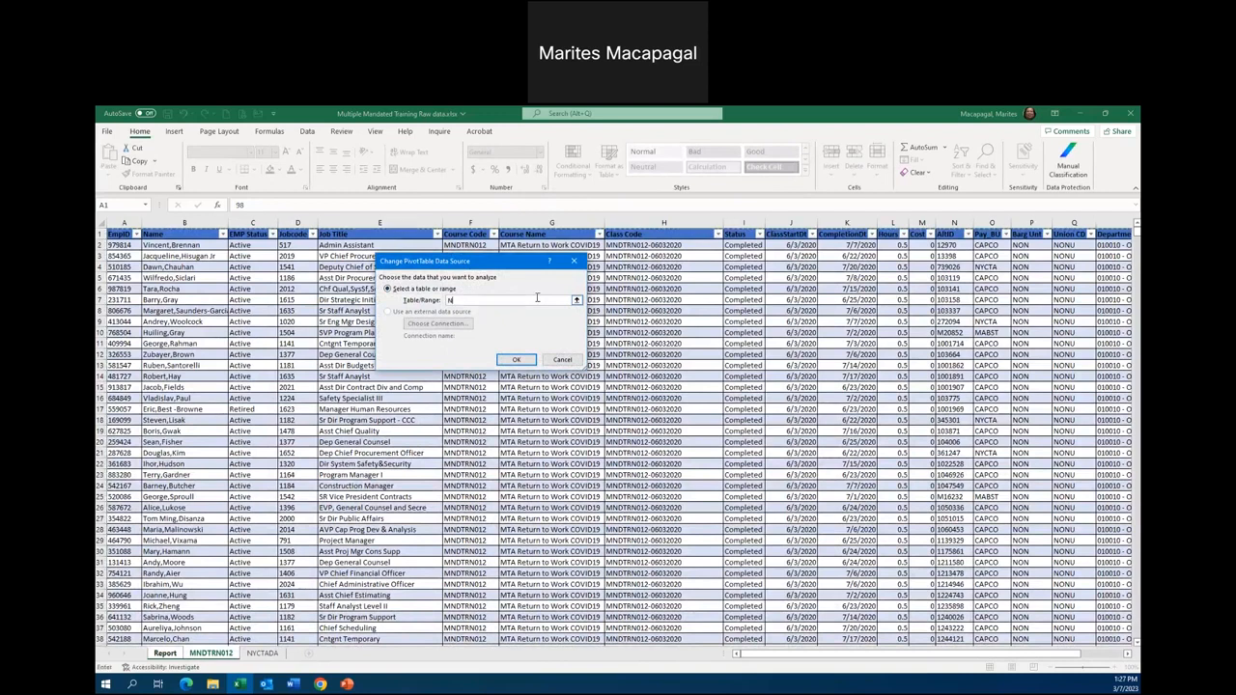
text(YCTADA)
click(516, 361)
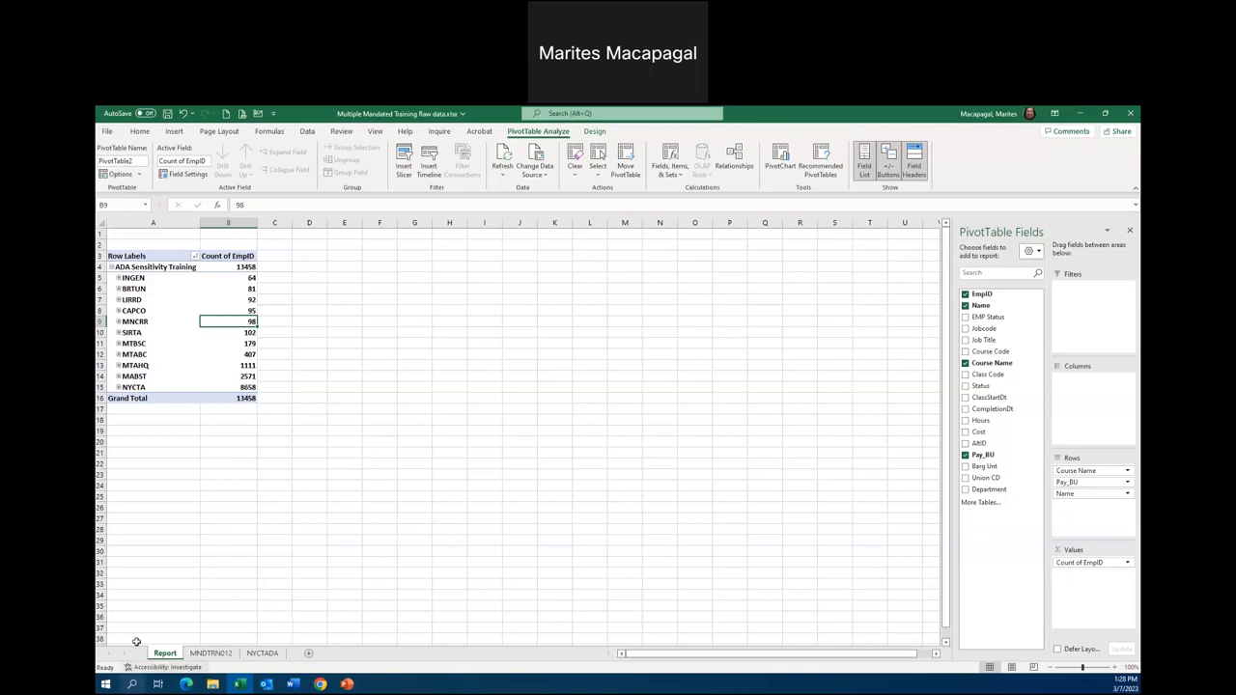
click(1128, 564)
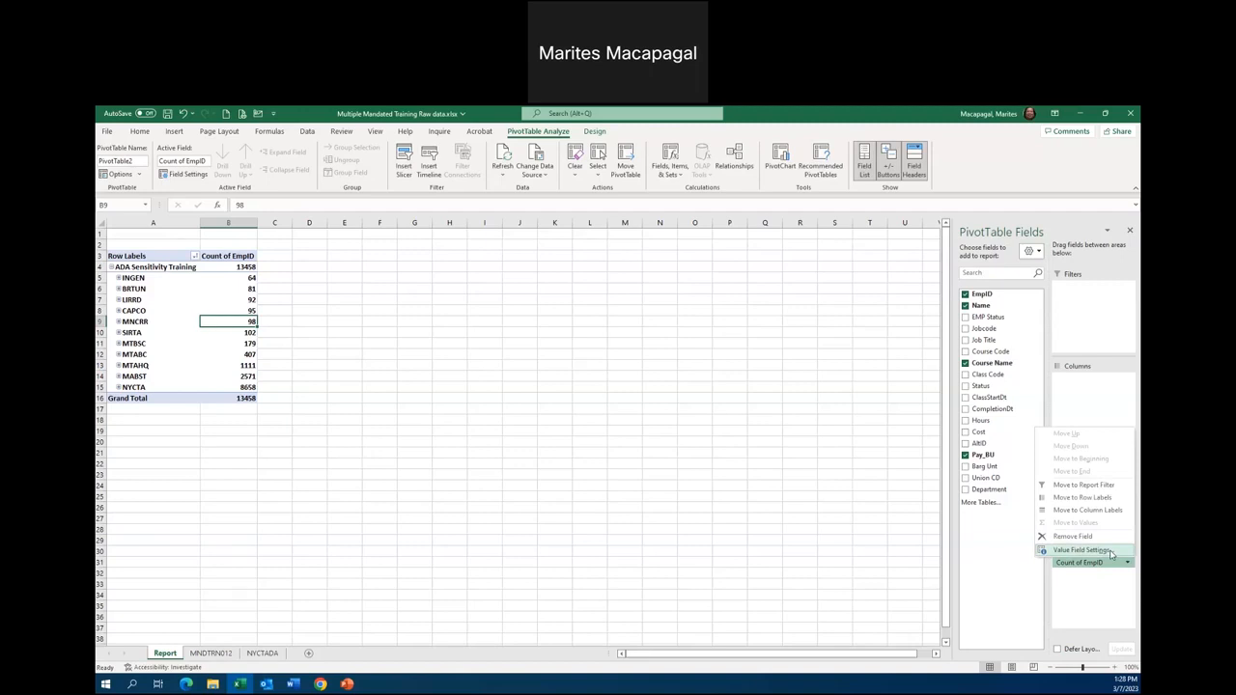
click(734, 534)
click(731, 530)
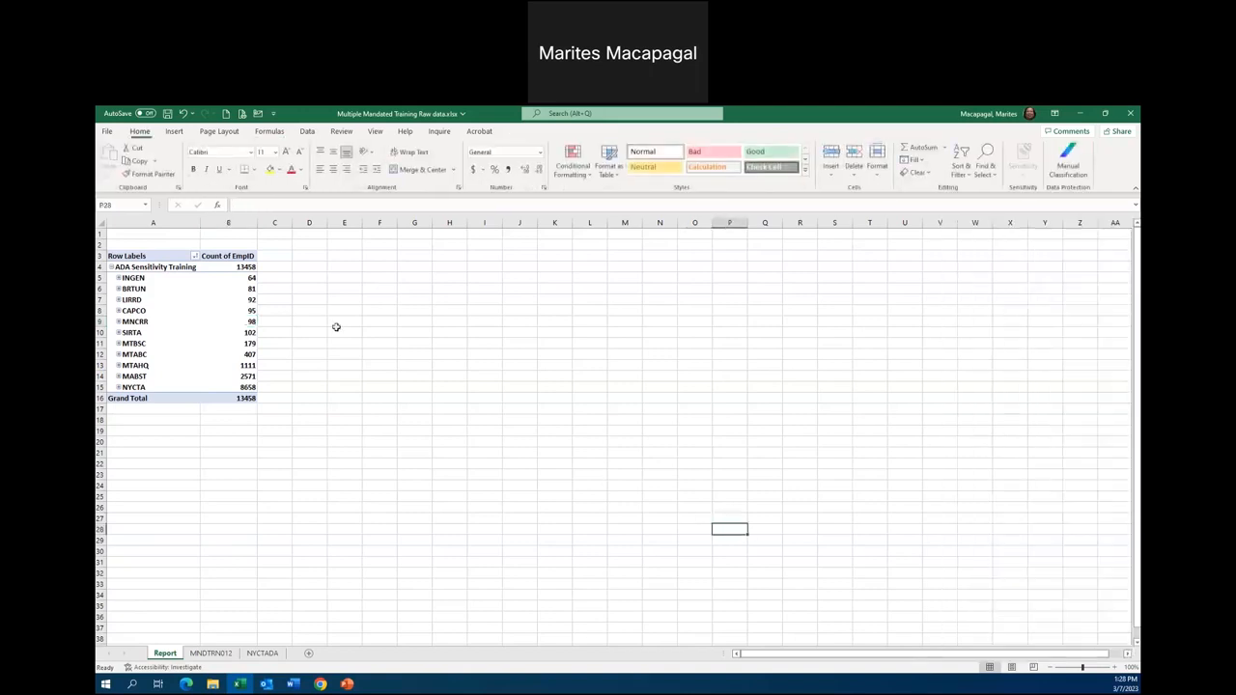
Step: Add EmpID to the PivotTable's values a second time and show it as % of Grand Total in a two-decimal percentage format
click(238, 298)
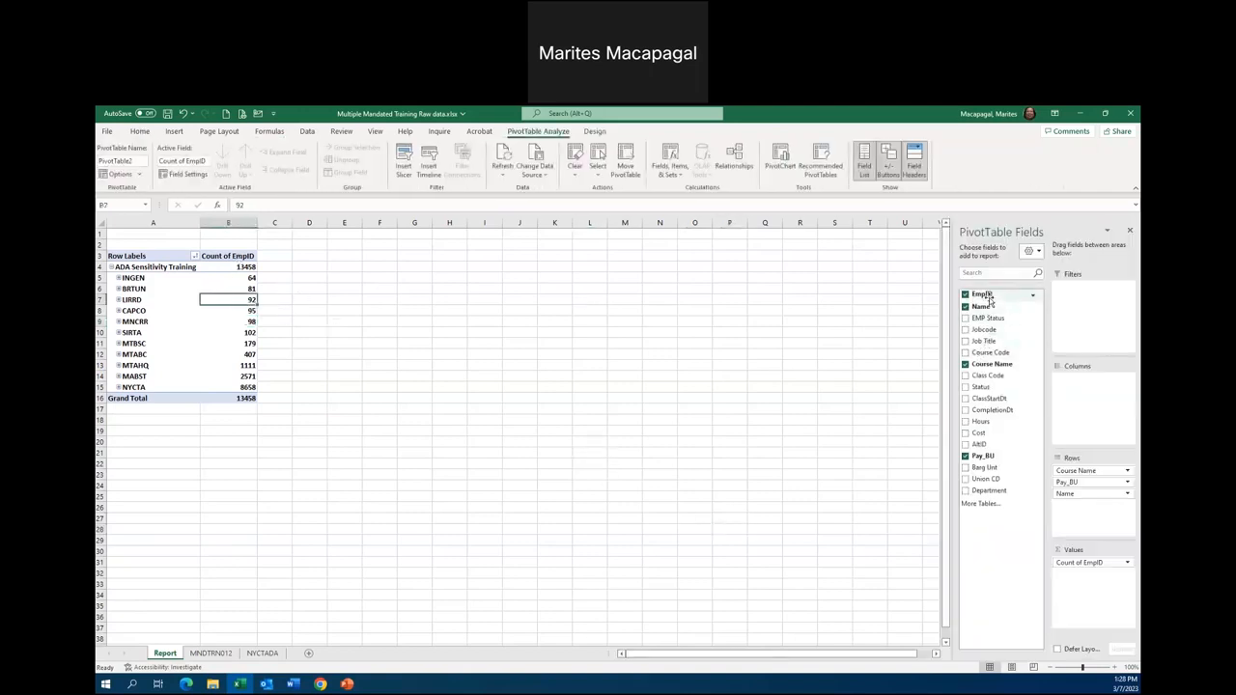
drag(982, 294, 1098, 601)
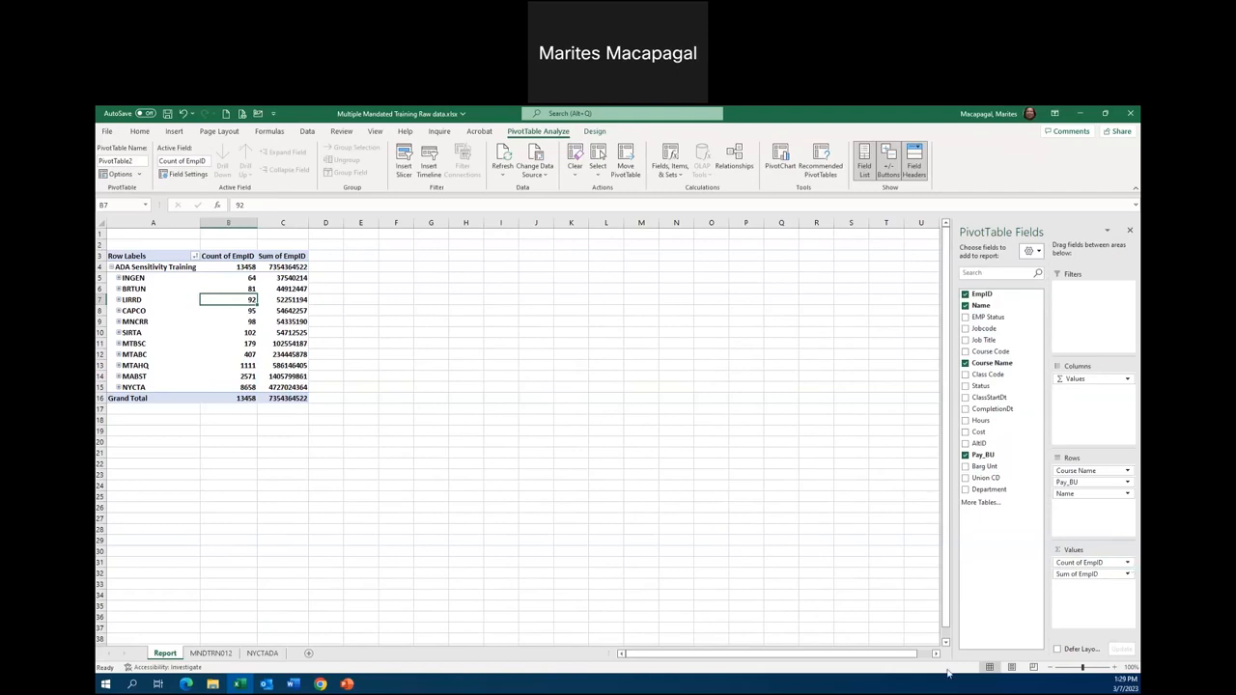
click(1126, 575)
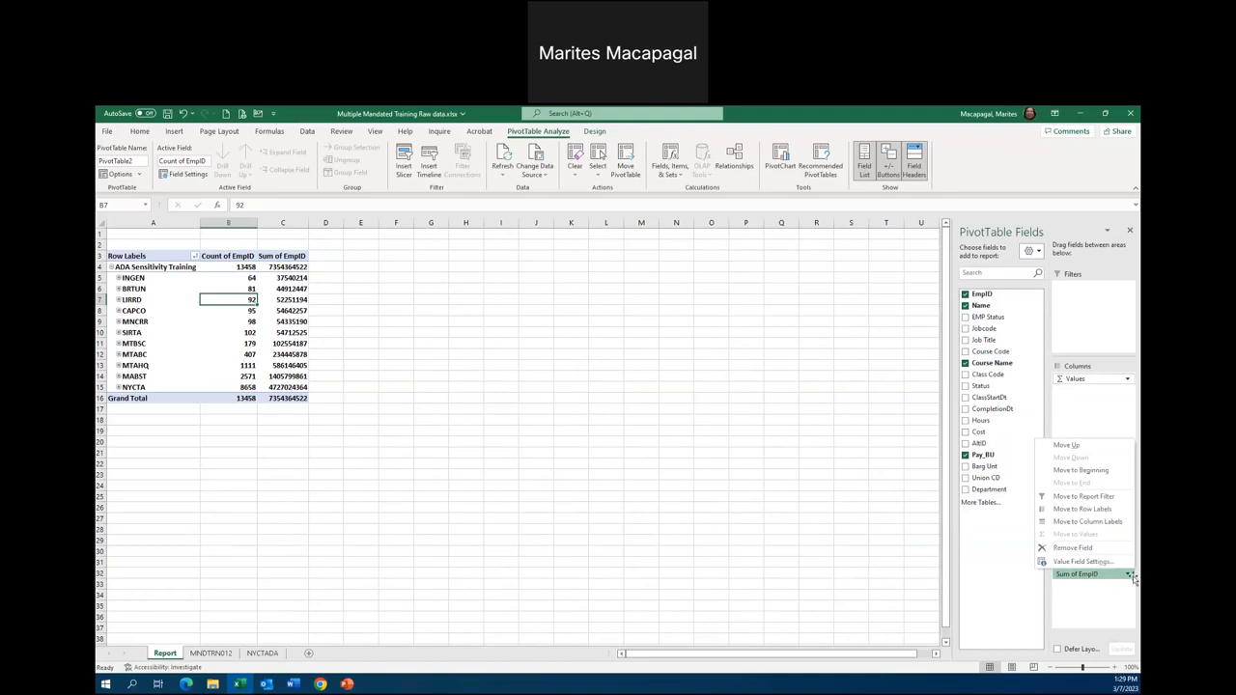
click(1083, 562)
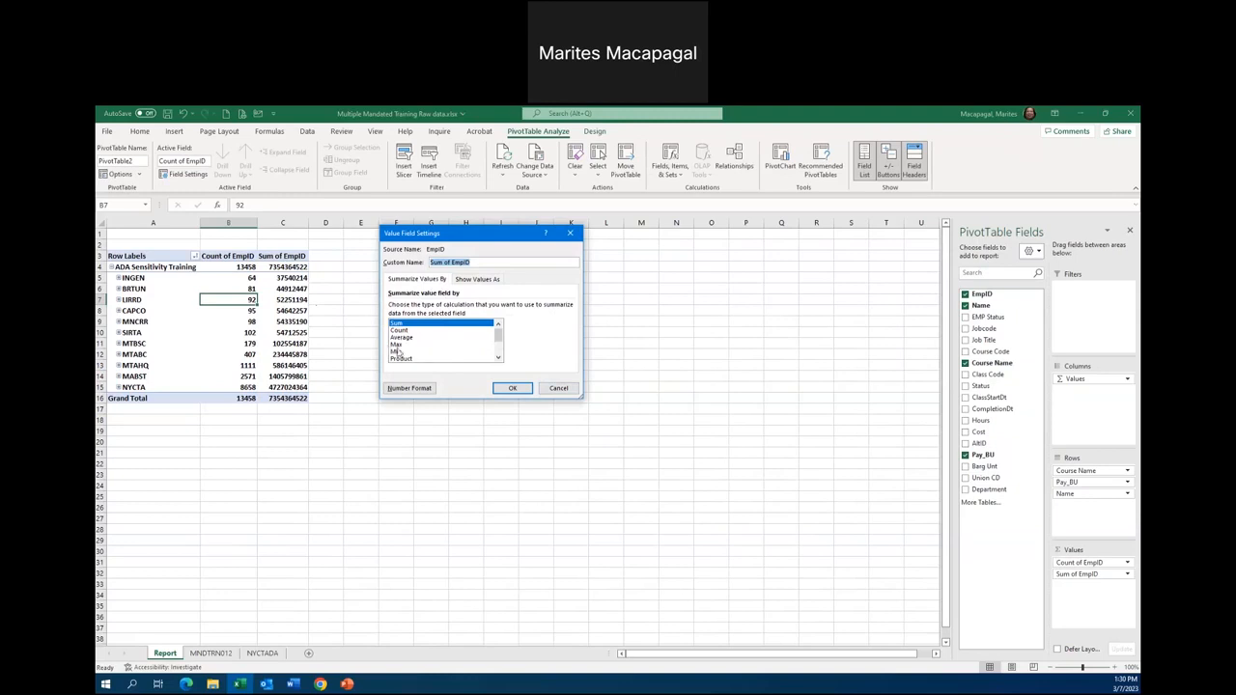
click(485, 280)
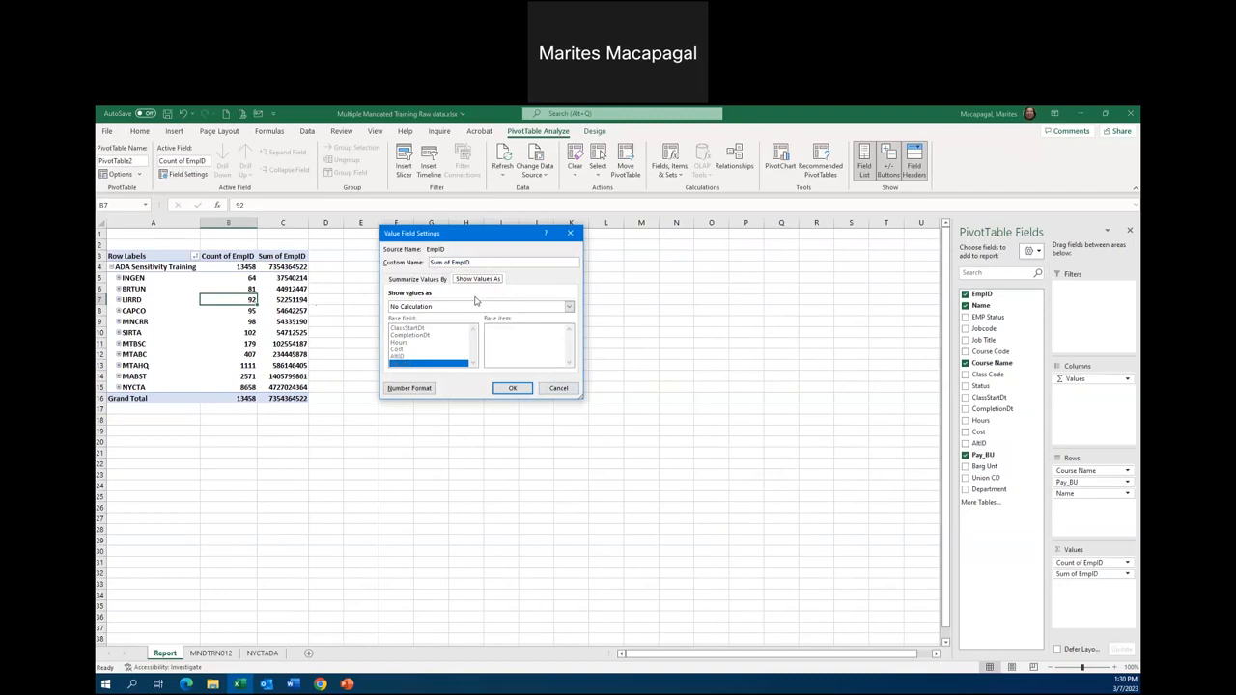
click(569, 307)
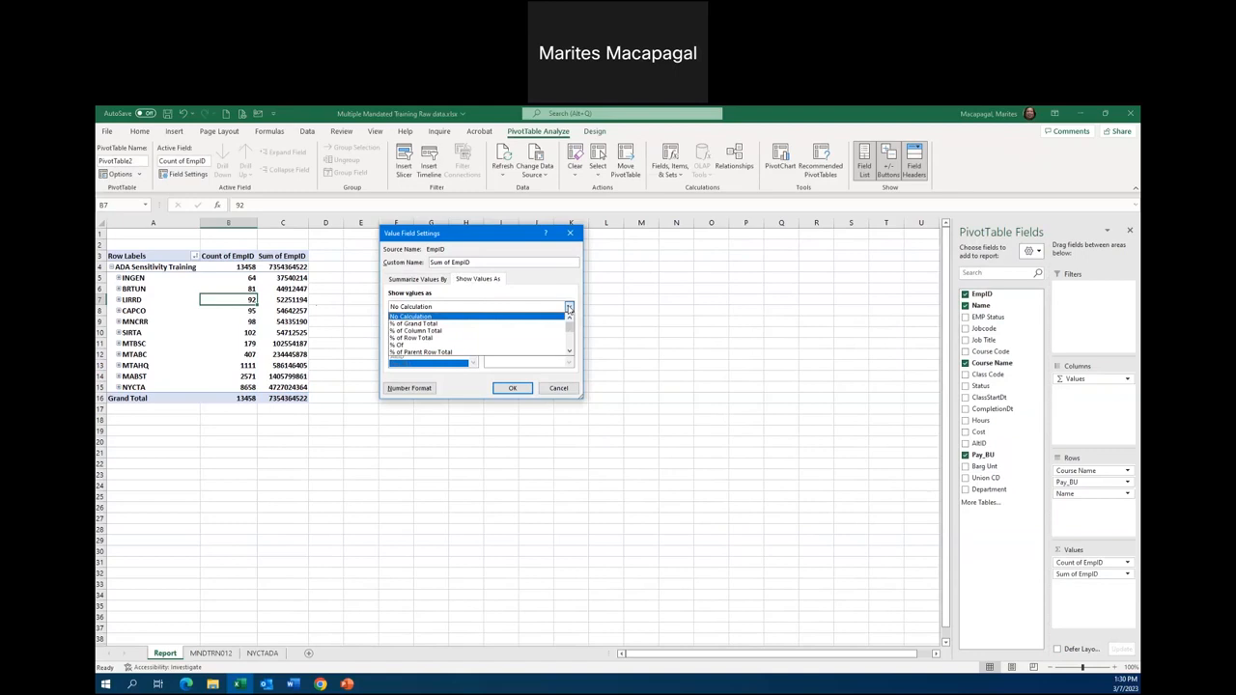
click(433, 325)
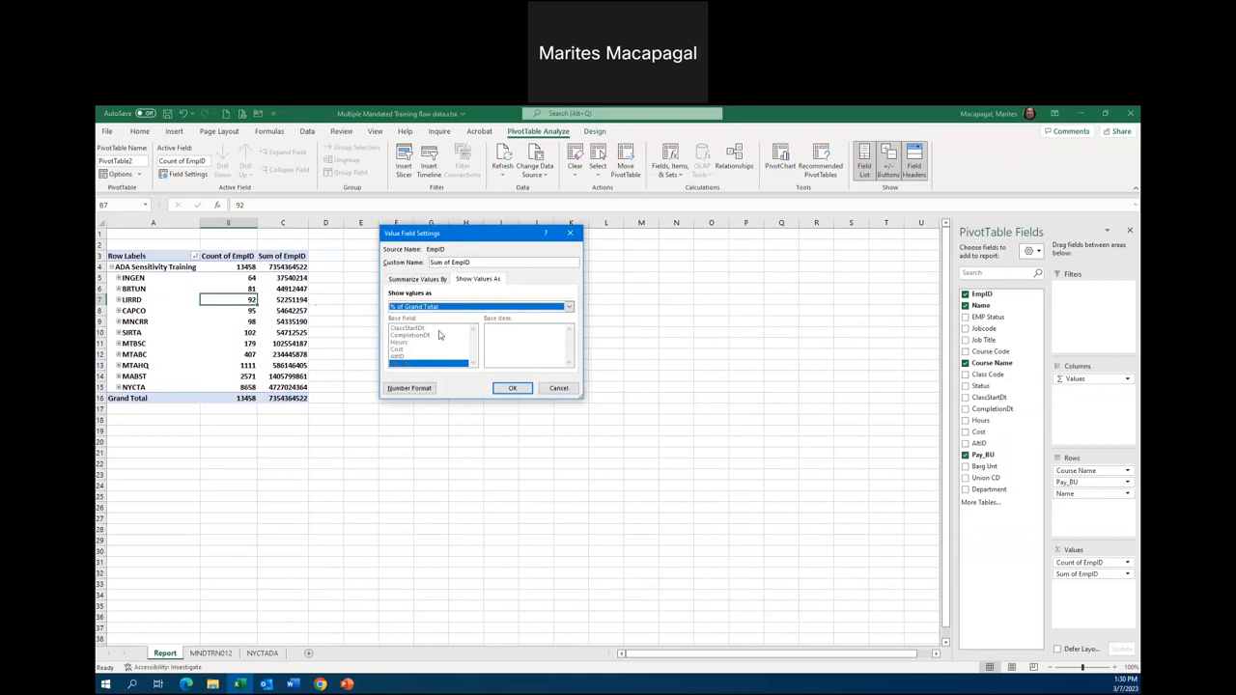
click(417, 389)
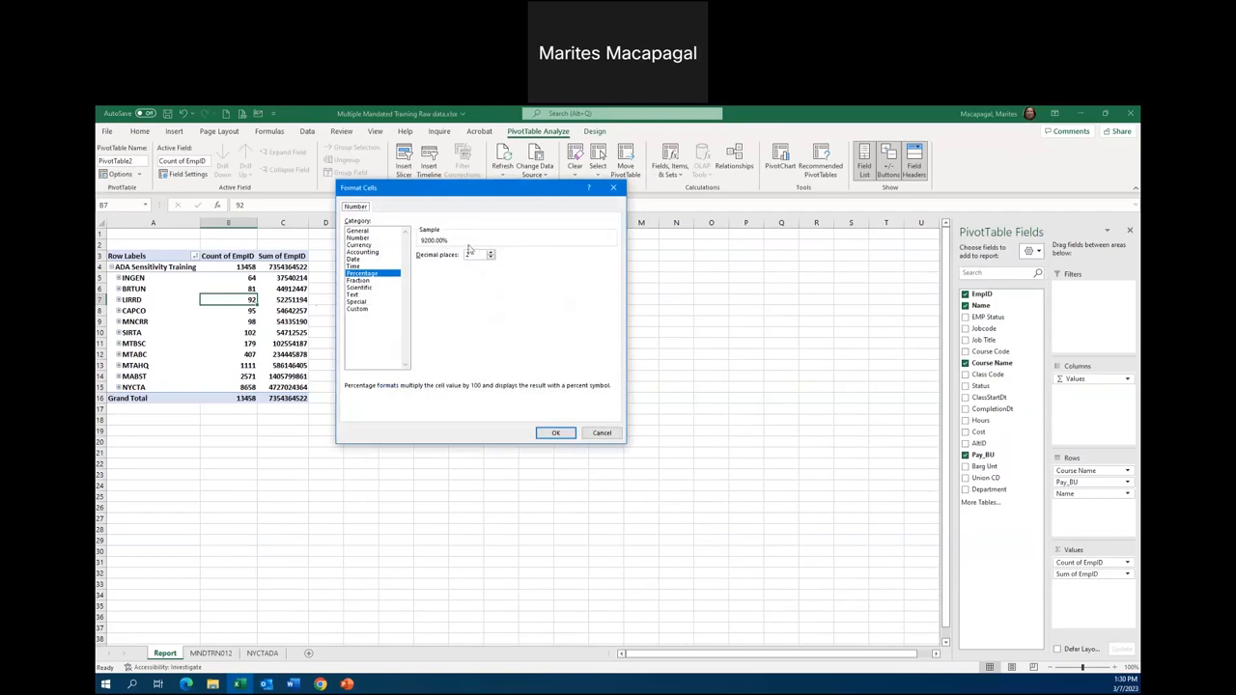
click(555, 433)
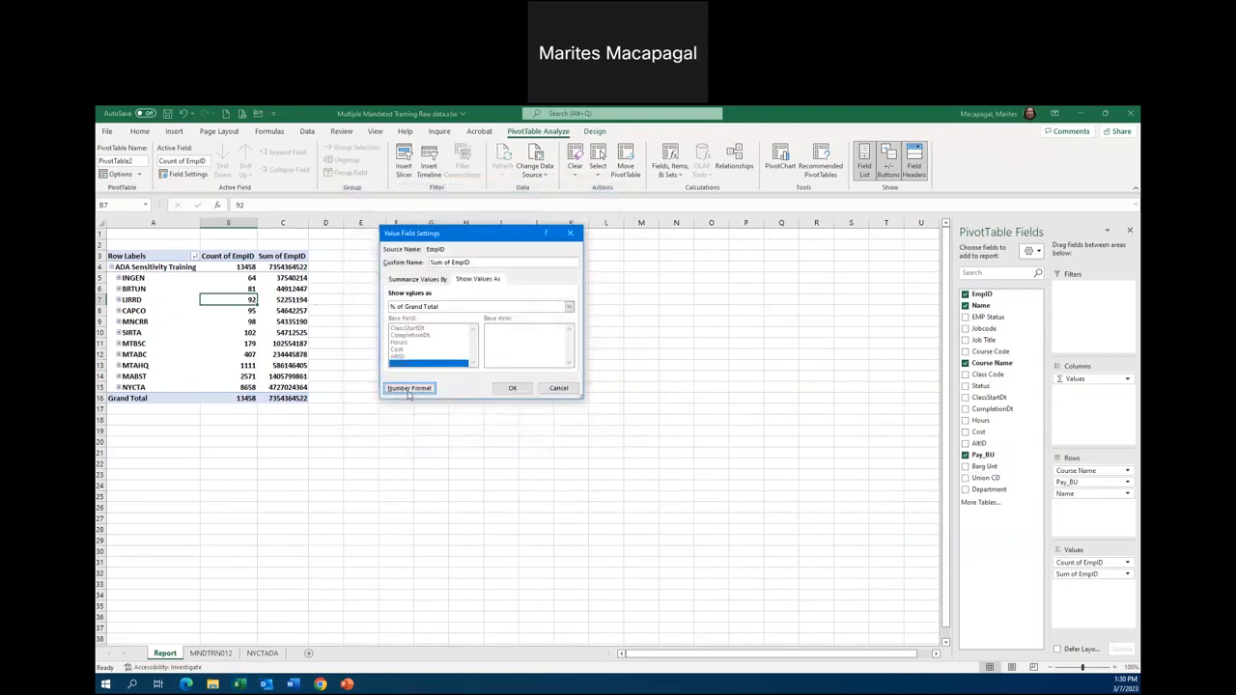
Step: Set the custom name of the second EmpID value field to % of Grand Total and apply its field settings
click(475, 261)
drag(475, 262, 352, 255)
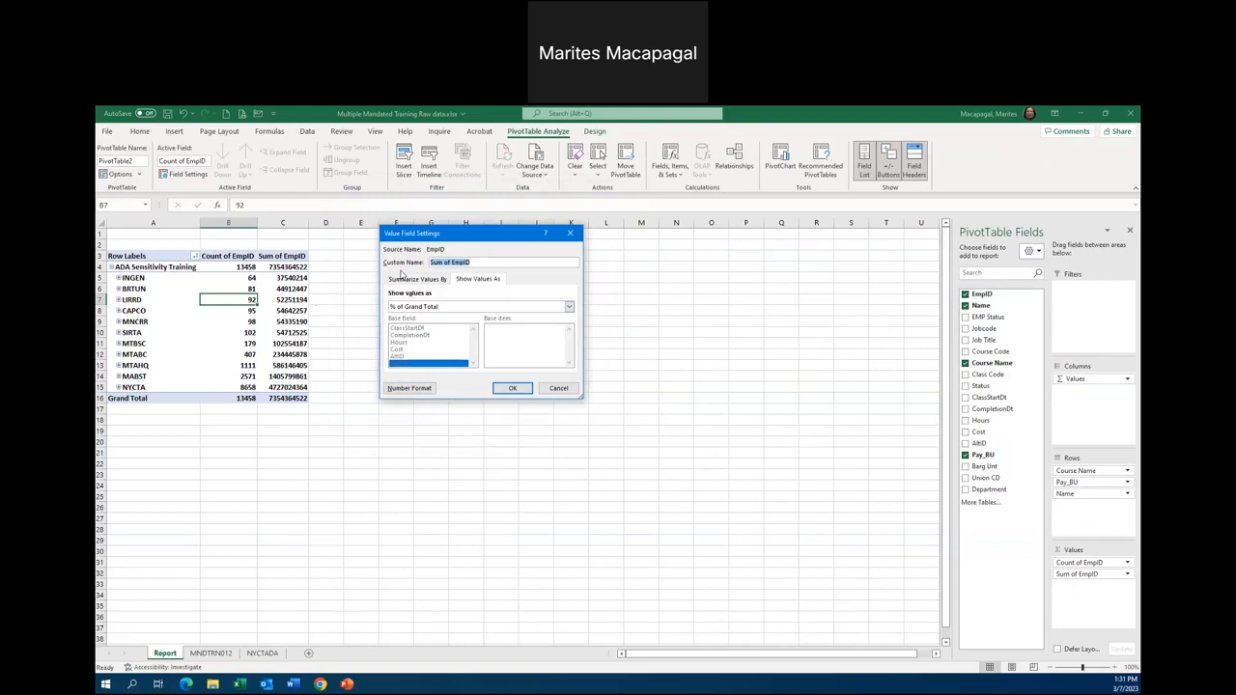
text(% OF)
key(BackSpace)
key(BackSpace)
key(BackSpace)
key(BackSpace)
key(BackSpace)
text(of Grand Tot)
click(513, 389)
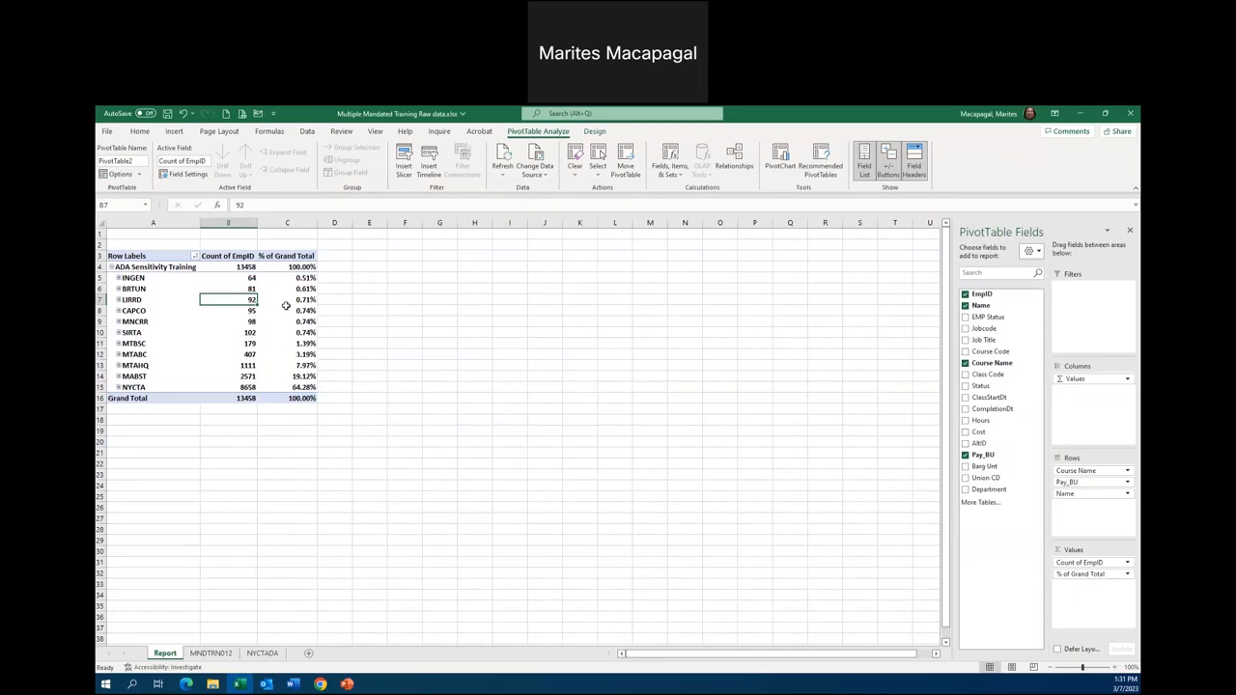
Step: Sort the Pay_BU rows by Count of EmpID from largest to smallest
click(299, 288)
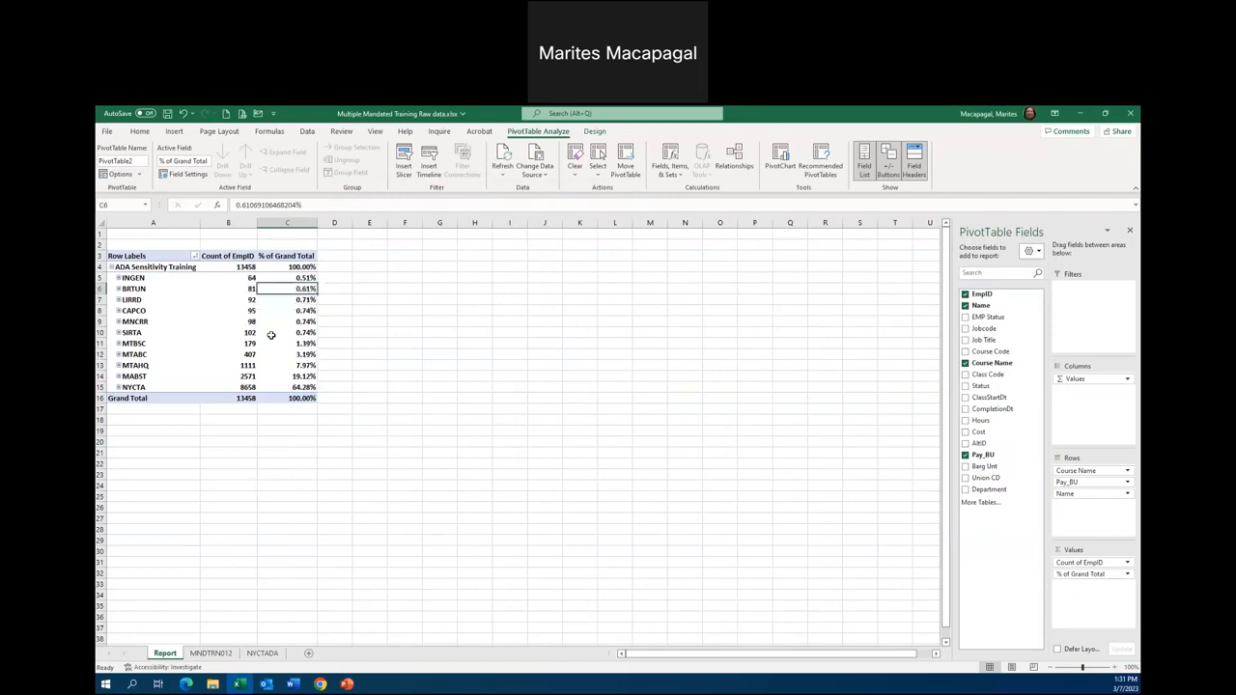
click(250, 276)
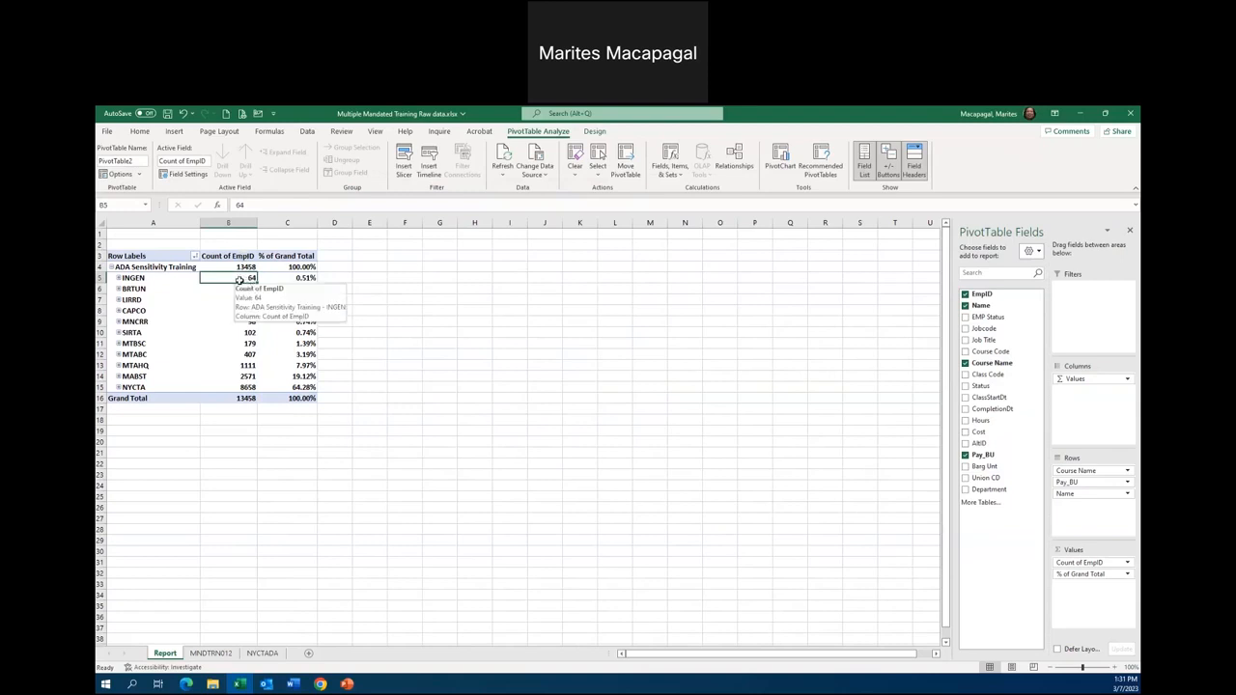
right_click(241, 279)
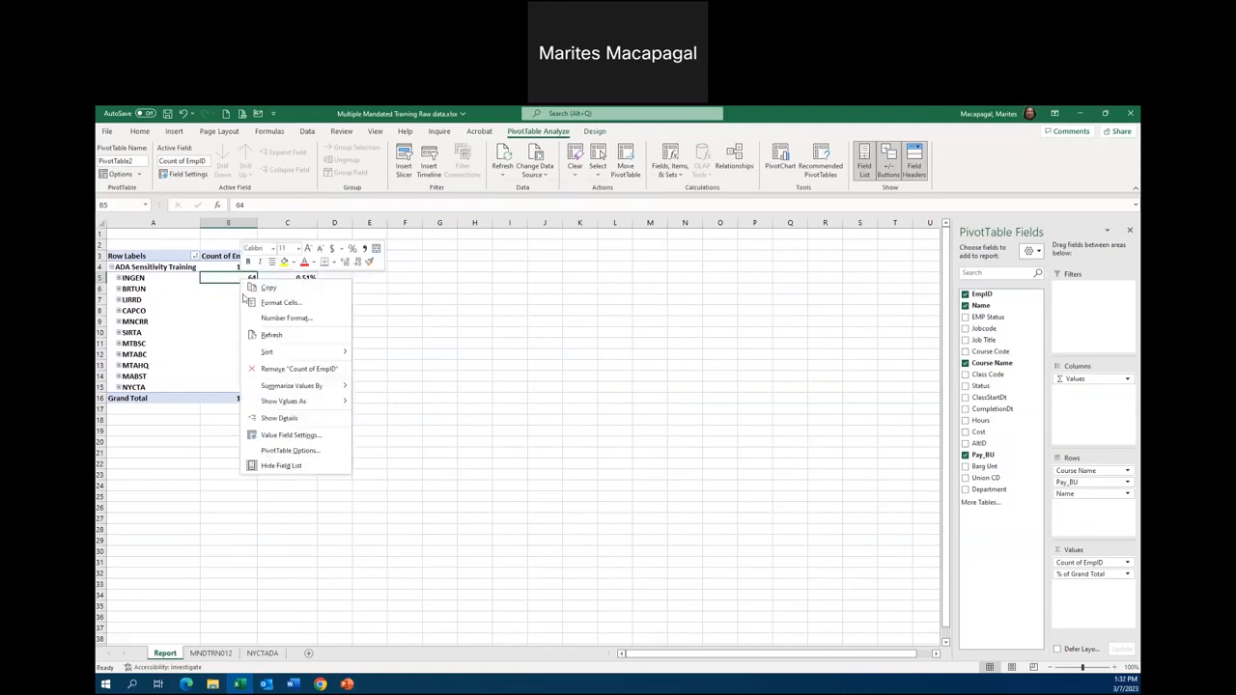
mouse_move(266, 354)
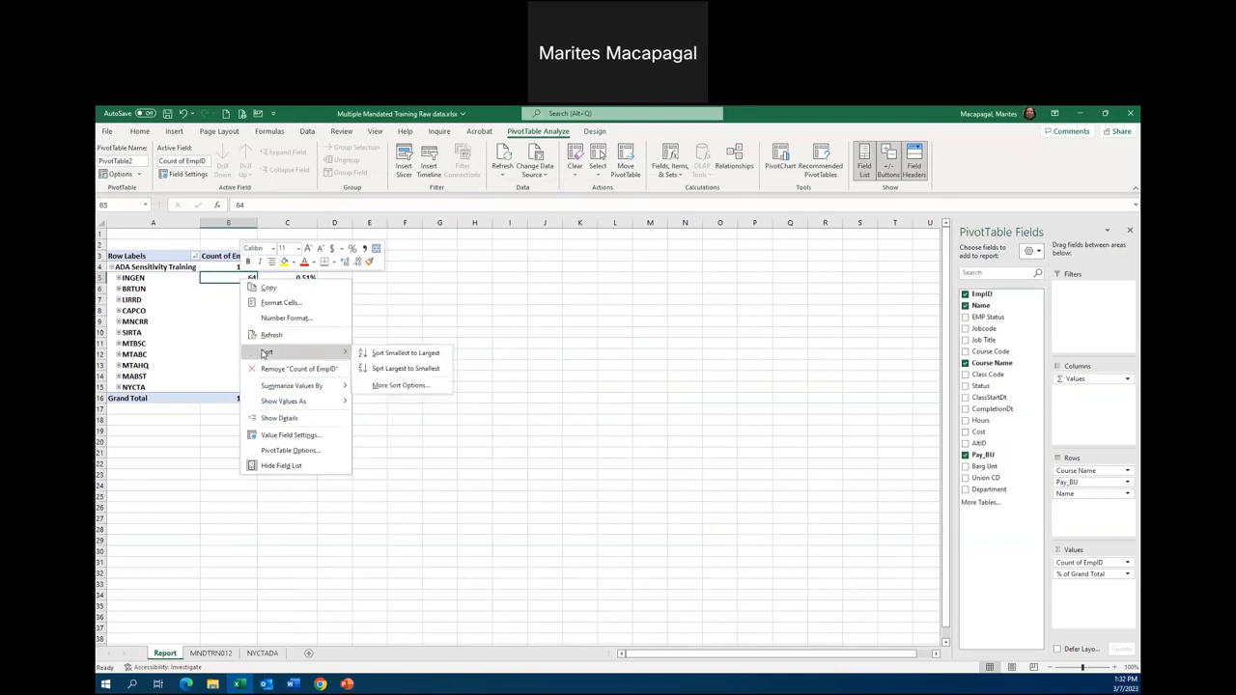
click(395, 377)
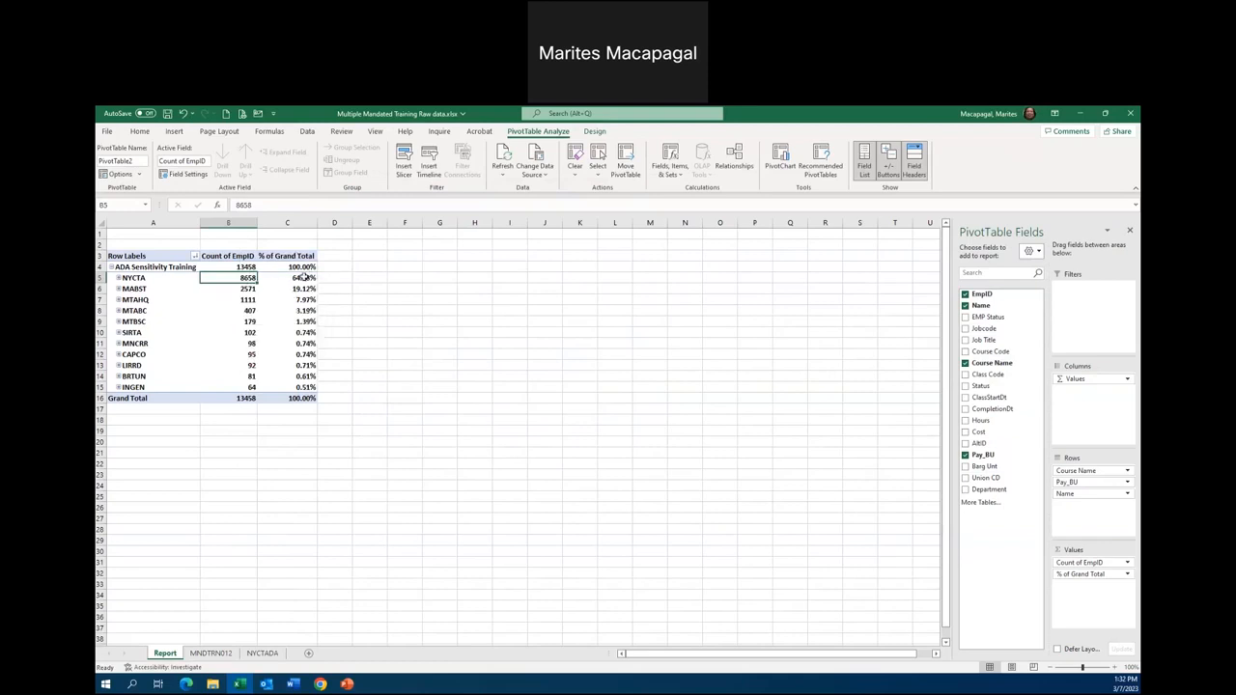
Step: Sort the Pay_BU rows by % of Grand Total from smallest to largest
mouse_move(299, 278)
mouse_move(242, 356)
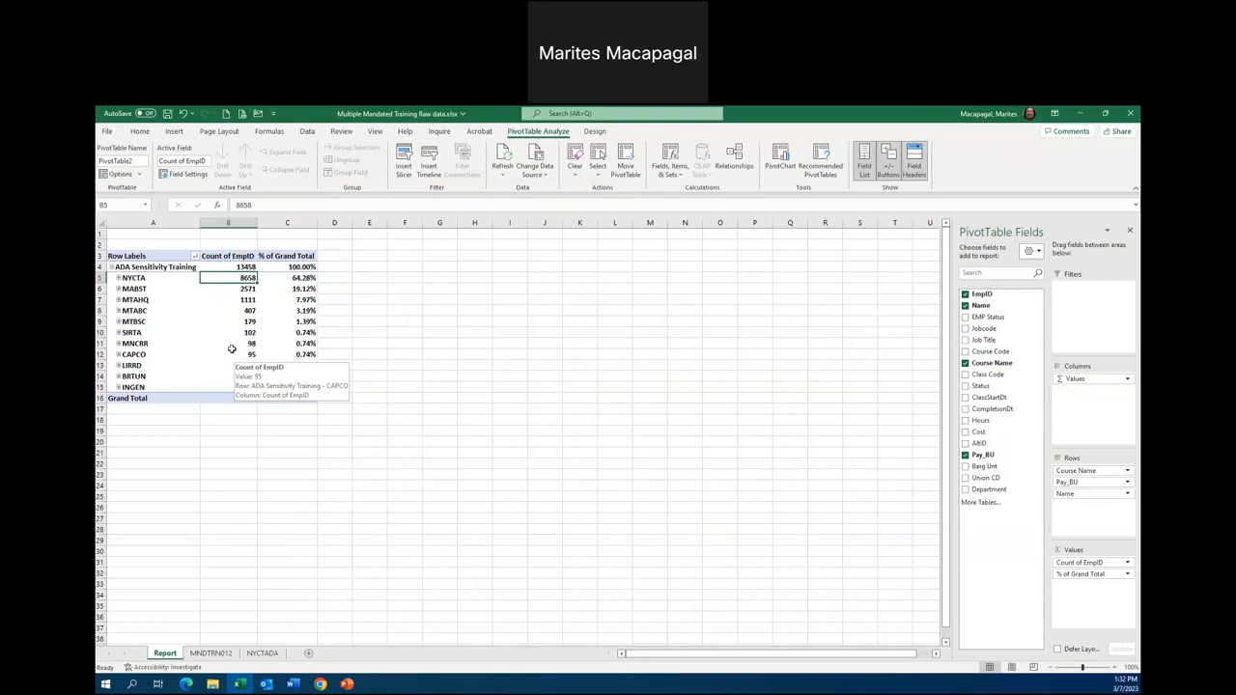
right_click(299, 279)
mouse_move(330, 356)
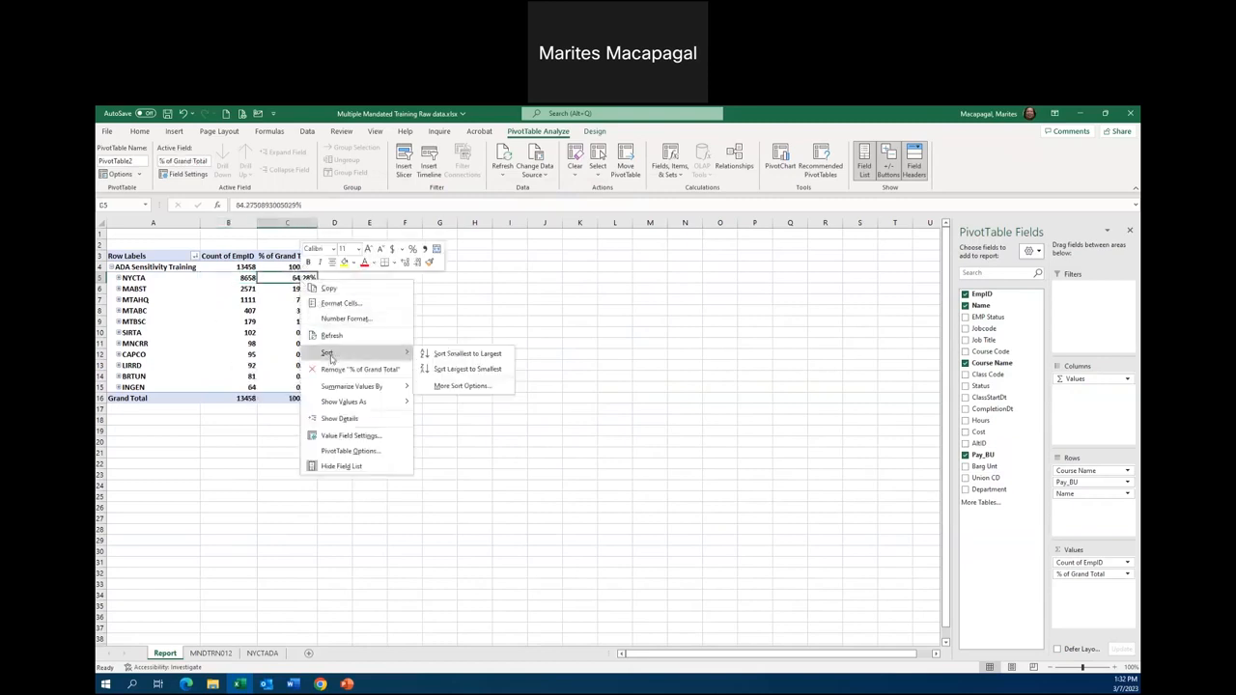
click(447, 356)
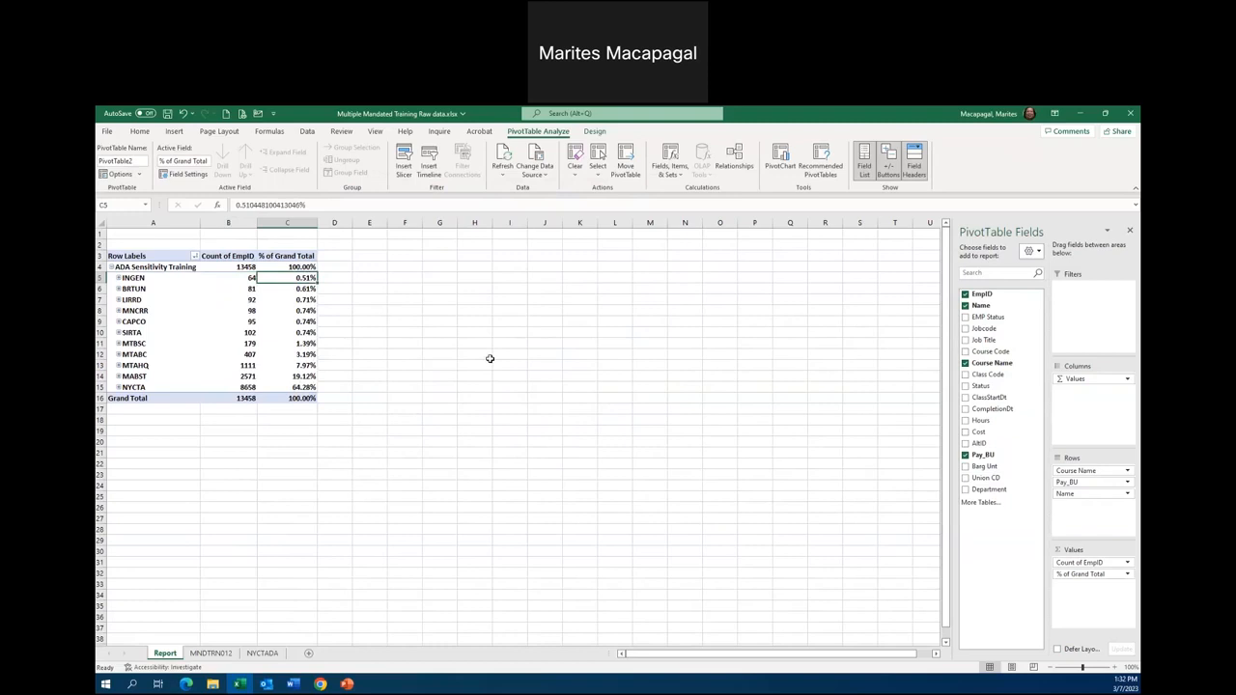
Step: Expand the INGEN and BRTUN groups in turn to view their employee rows, collapsing each one again
click(134, 278)
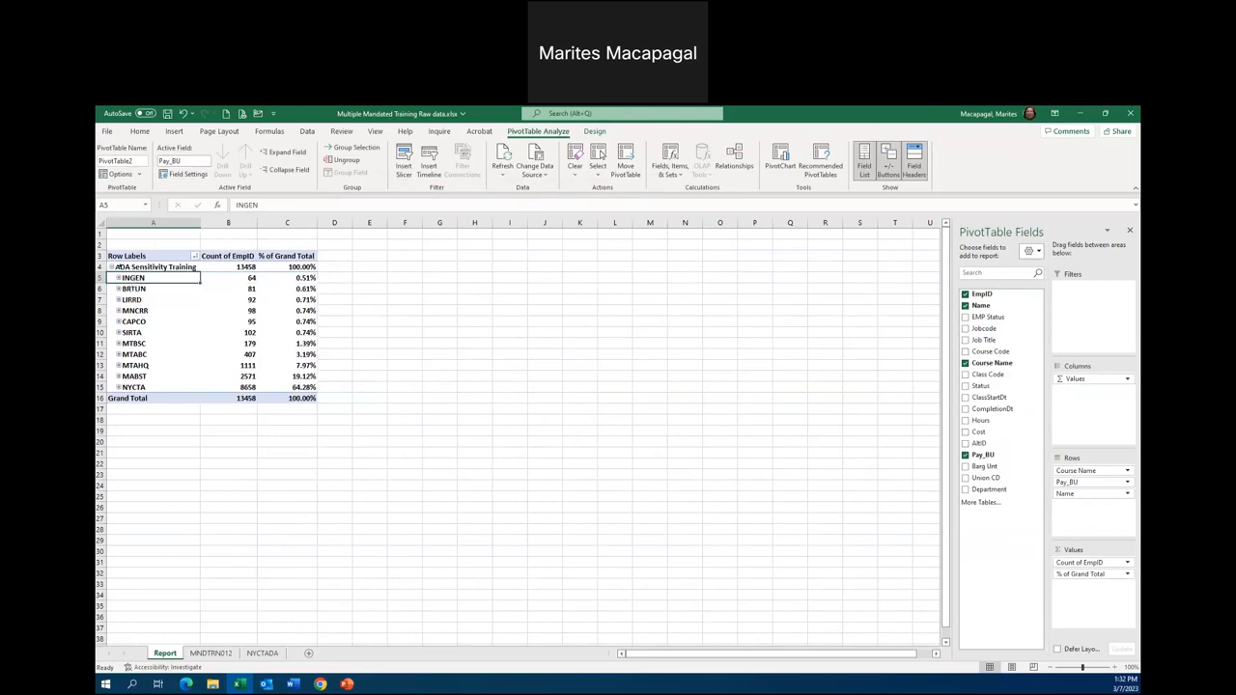
click(119, 279)
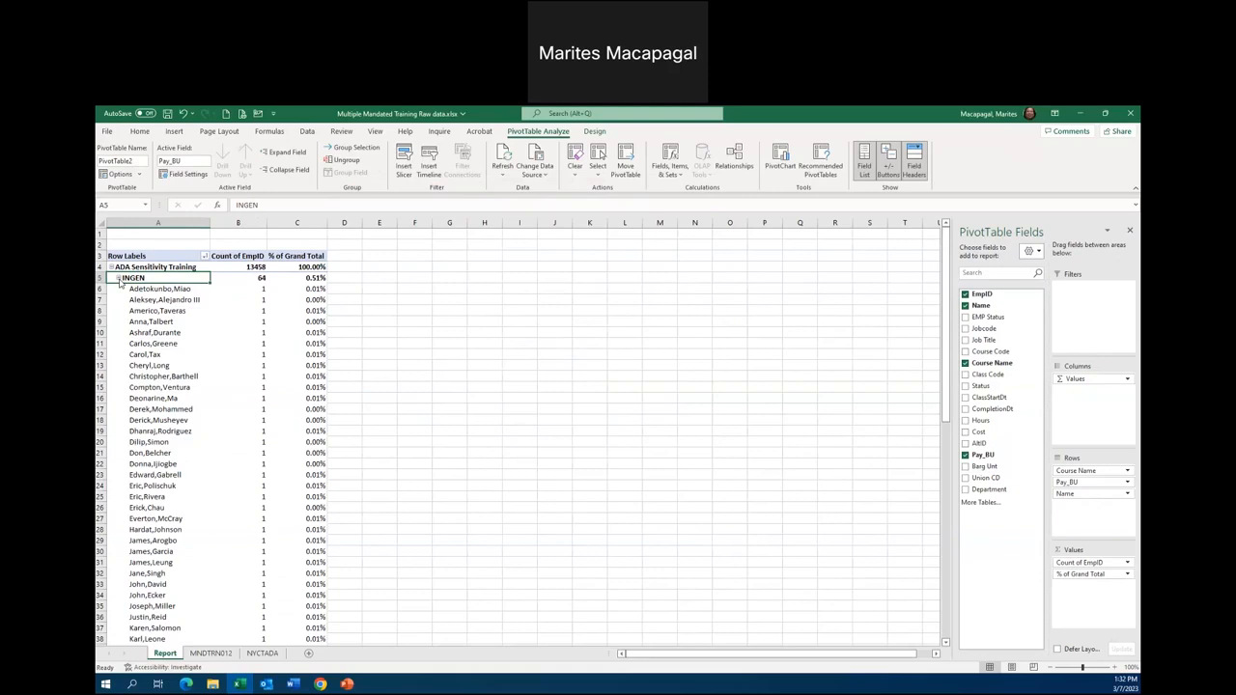
click(119, 279)
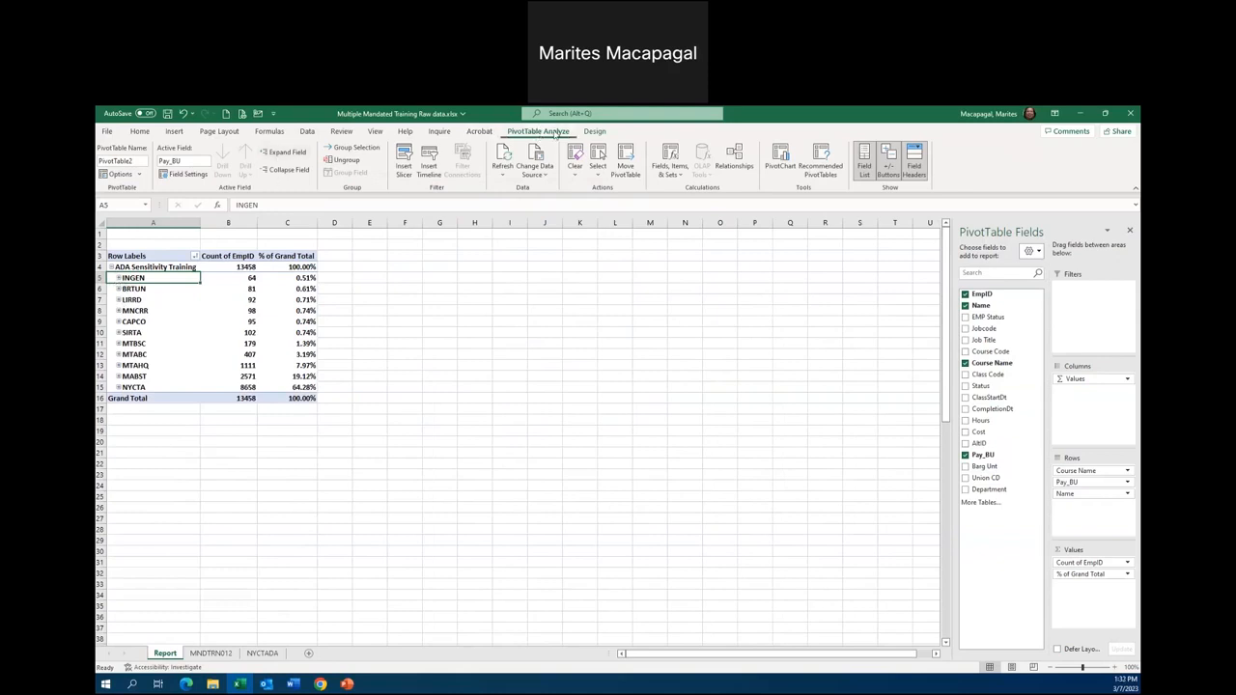
click(118, 289)
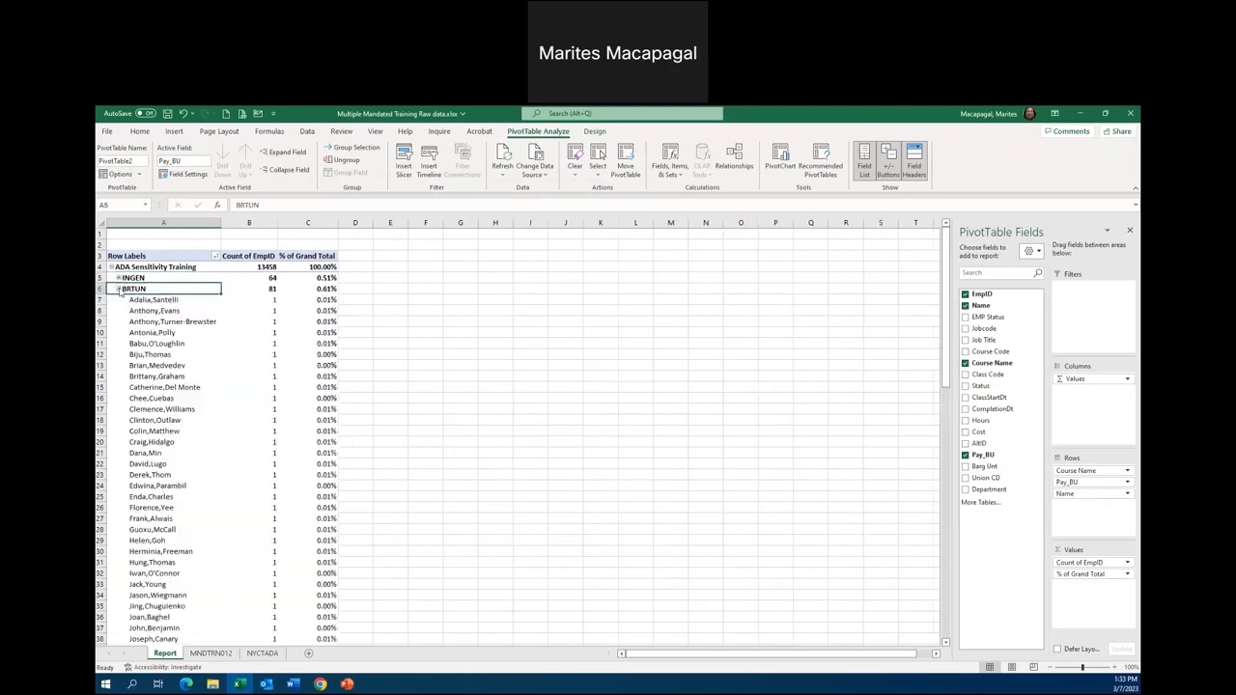
click(118, 289)
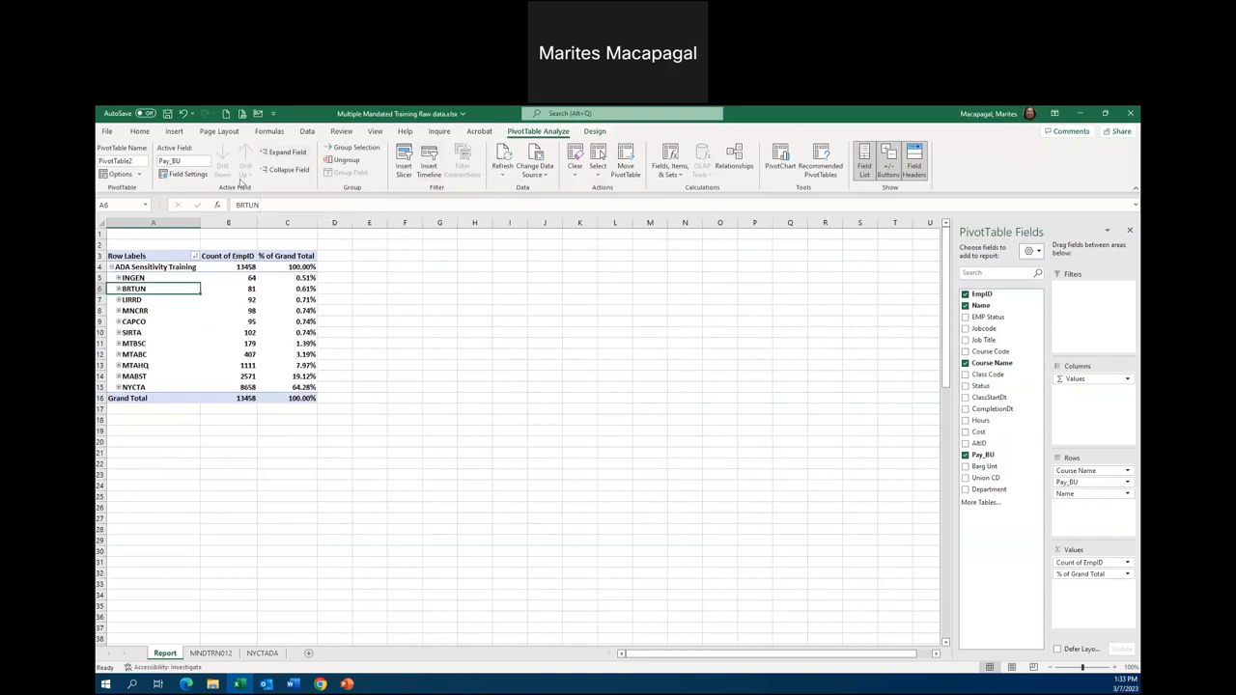
Step: Expand the entire Pay_BU field to view the employees of every business unit, and collapse the whole field again
click(287, 154)
drag(946, 235, 918, 232)
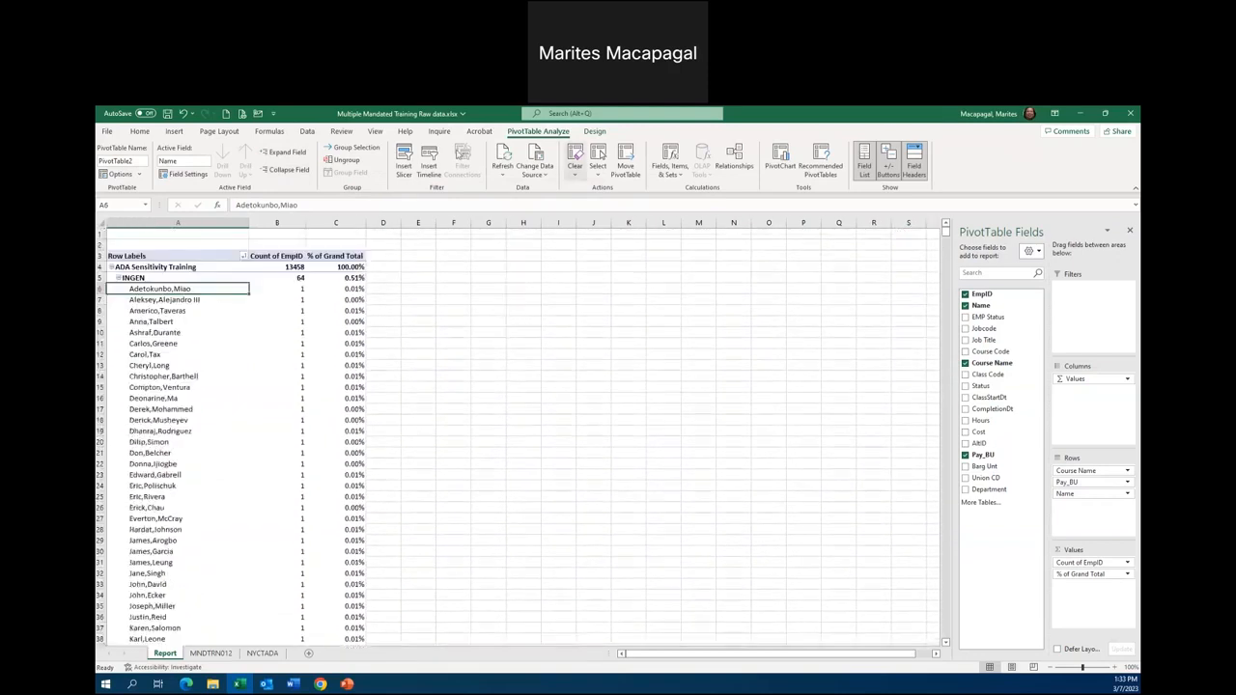
click(294, 174)
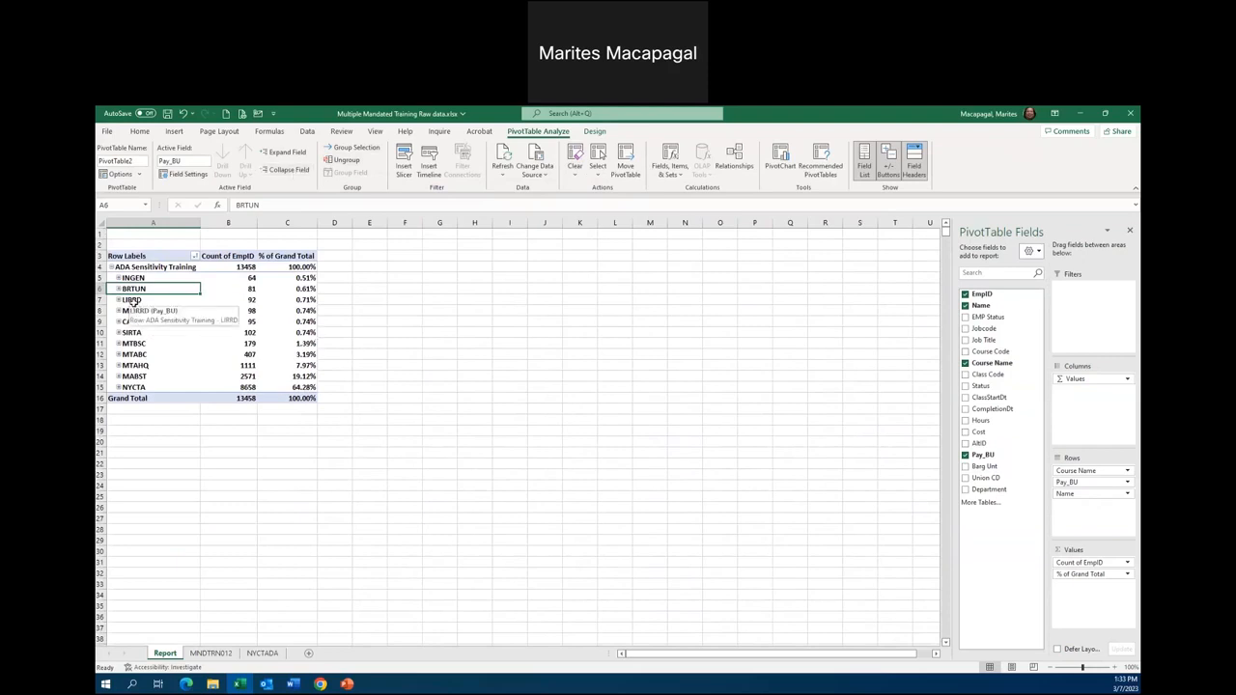
Step: Expand the BRTUN and INGEN groups to list their employees and set the PivotTable report layout to compact form
click(594, 132)
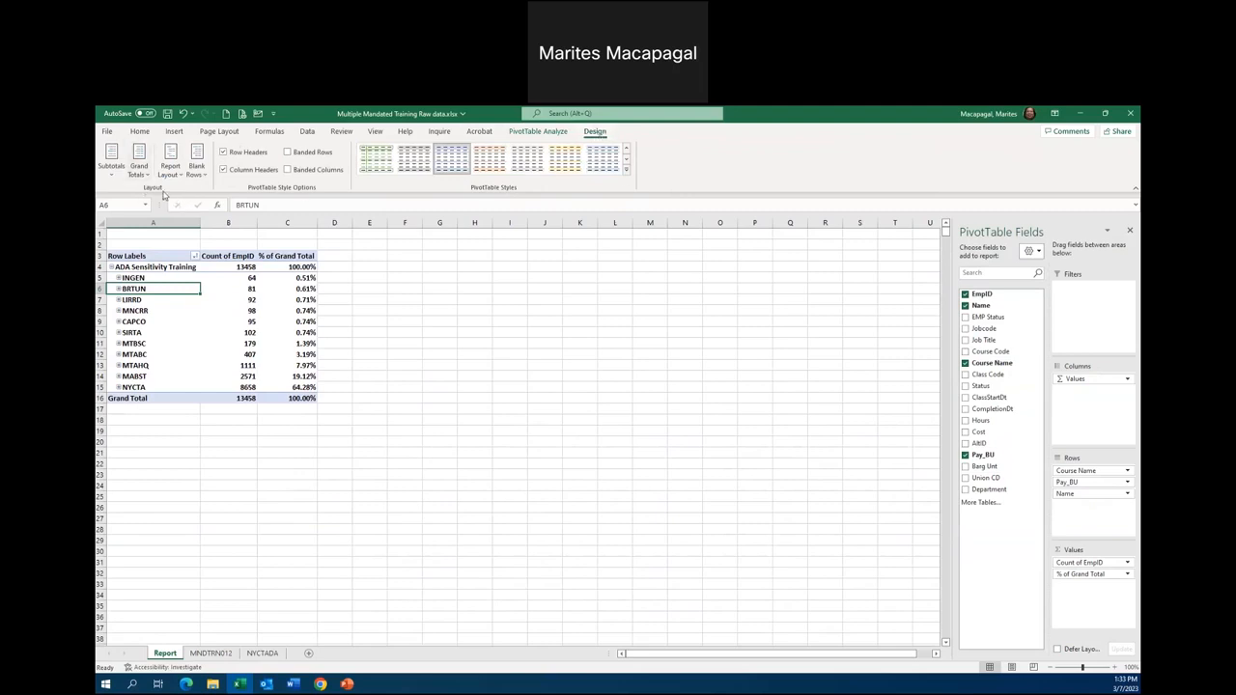
click(118, 289)
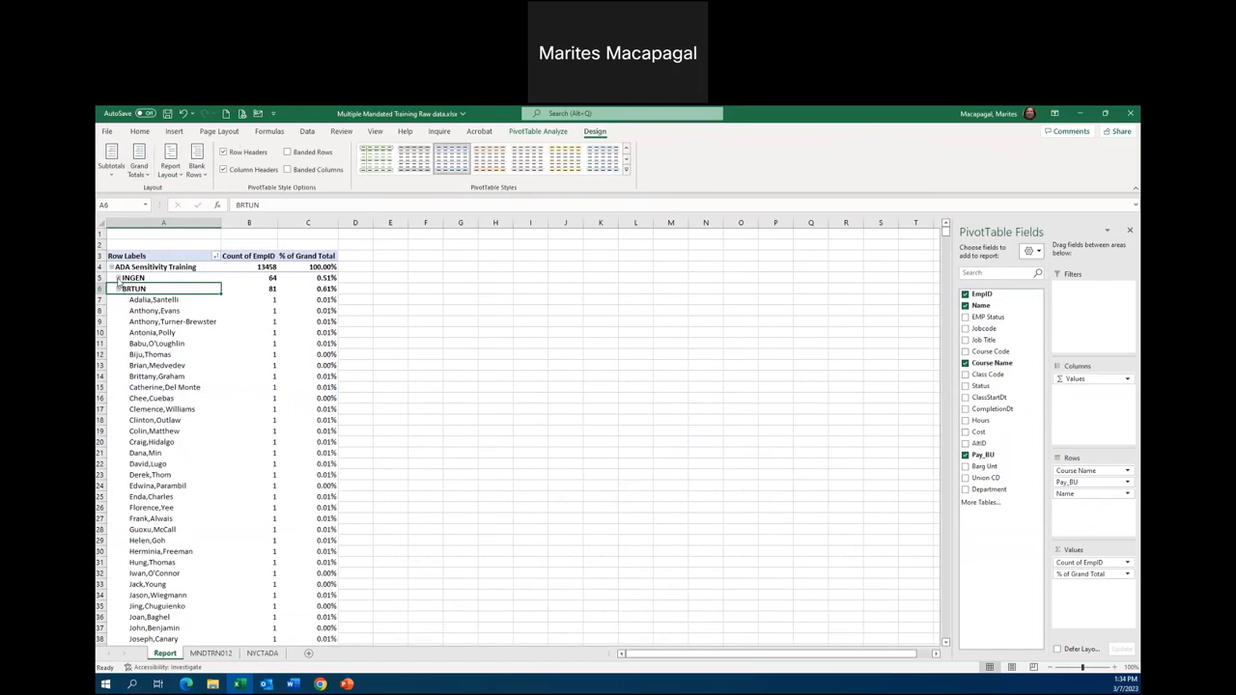
click(118, 278)
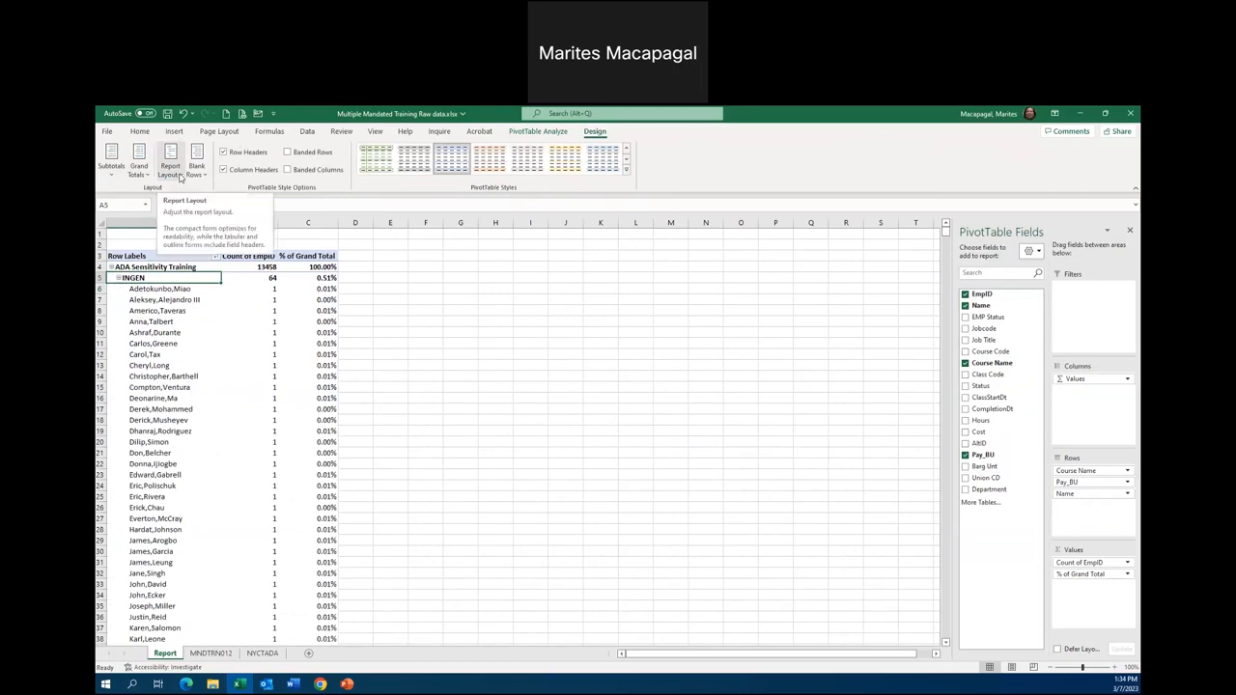
click(180, 177)
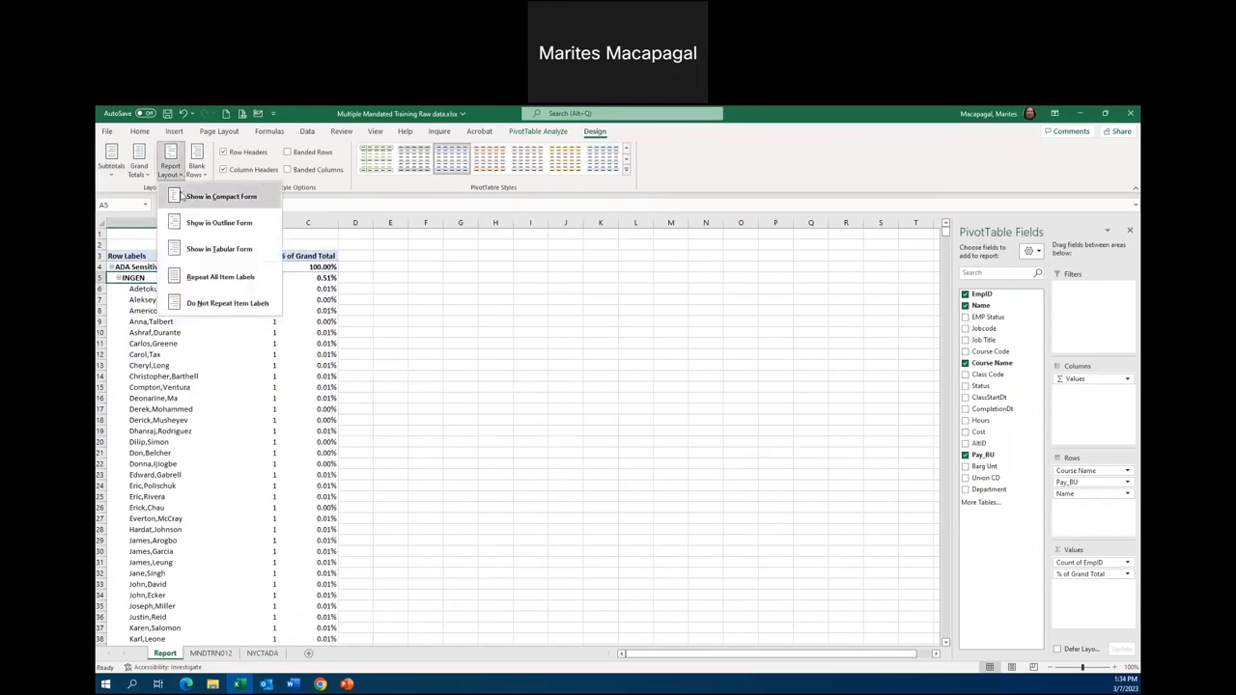
click(179, 195)
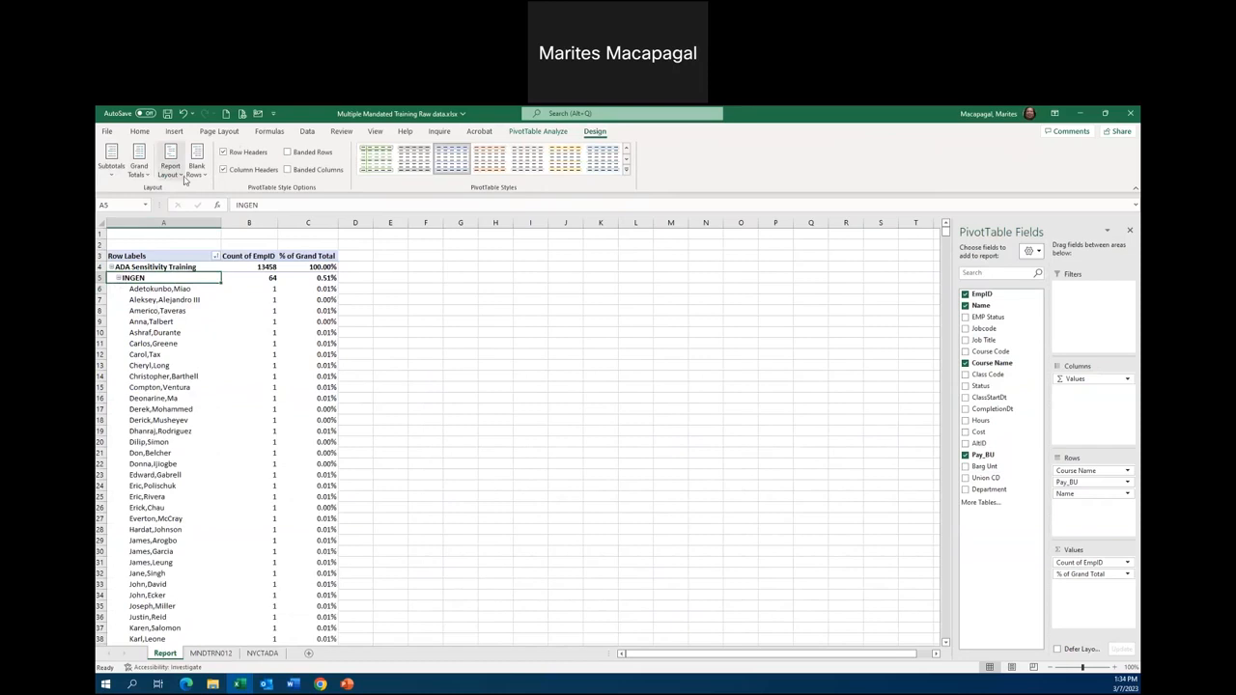
Step: Show the PivotTable report in outline form and switch it to tabular form
click(180, 176)
click(184, 223)
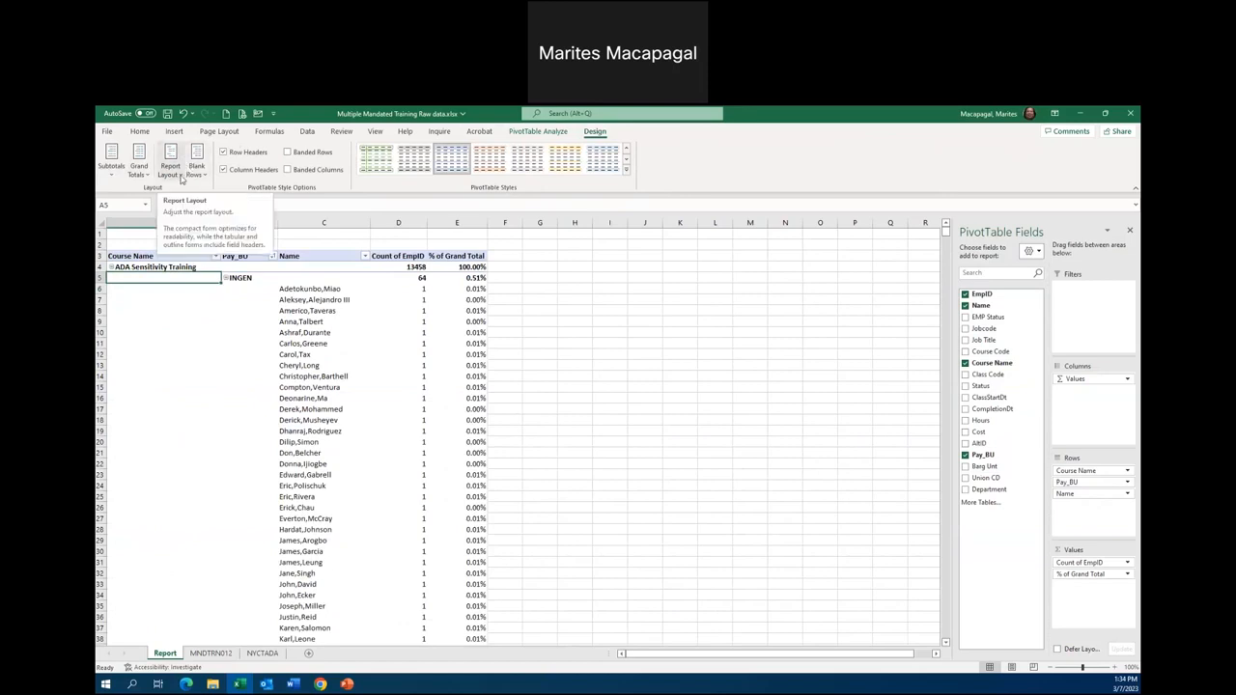
click(180, 175)
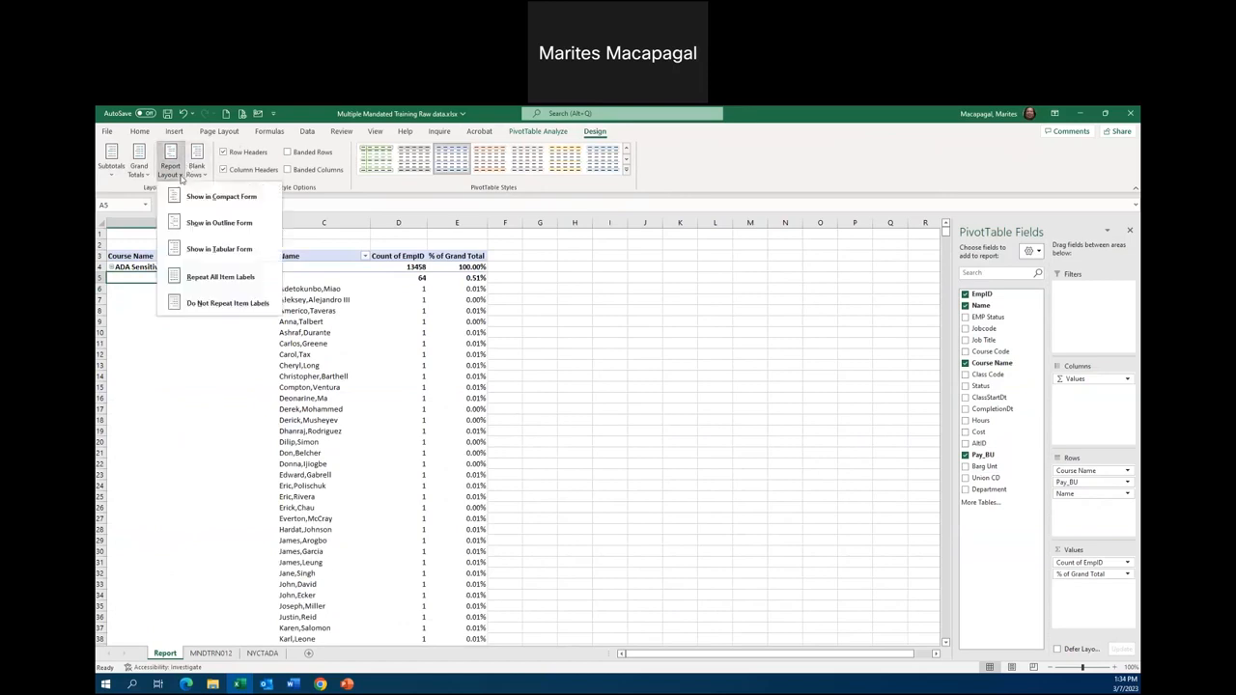
click(206, 250)
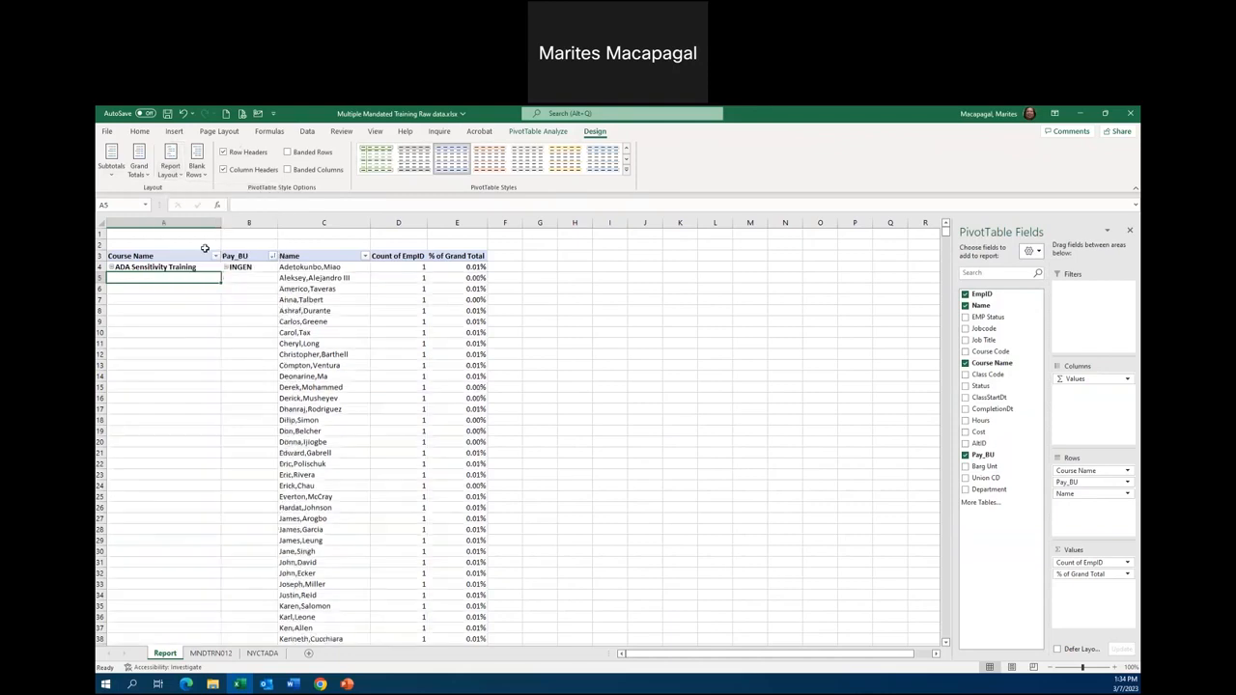
Step: Repeat all item labels in the tabular PivotTable, and turn the repeated labels off again
click(180, 176)
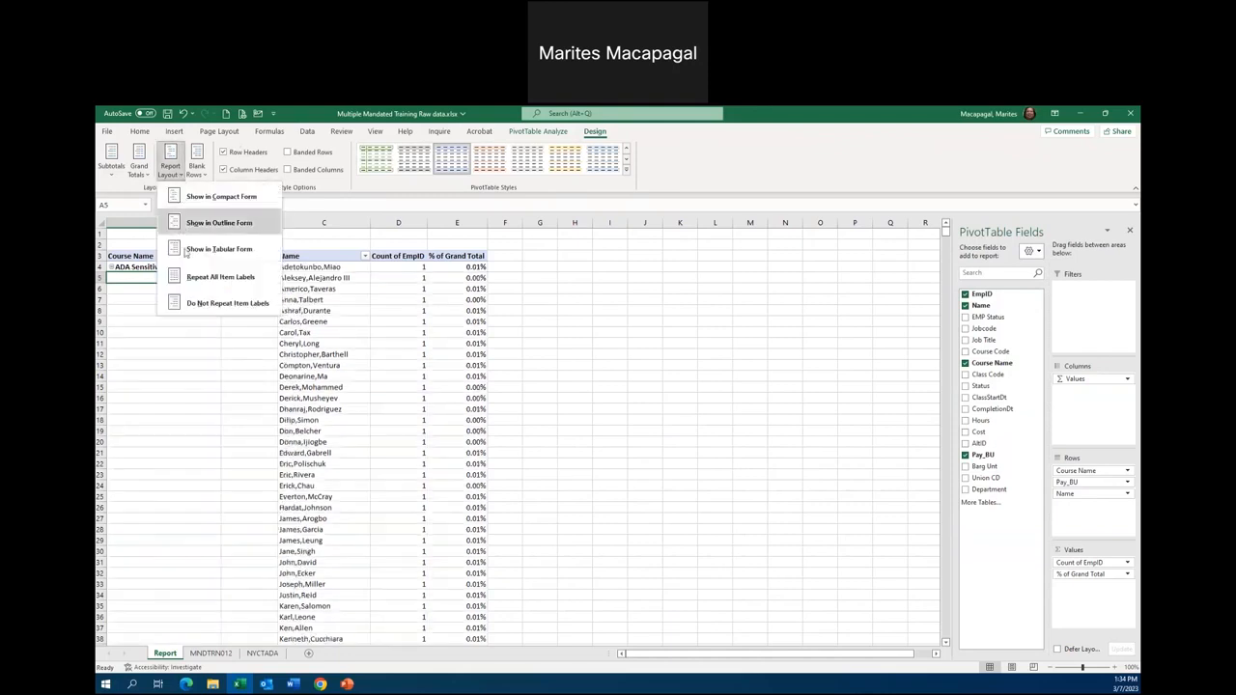
click(192, 280)
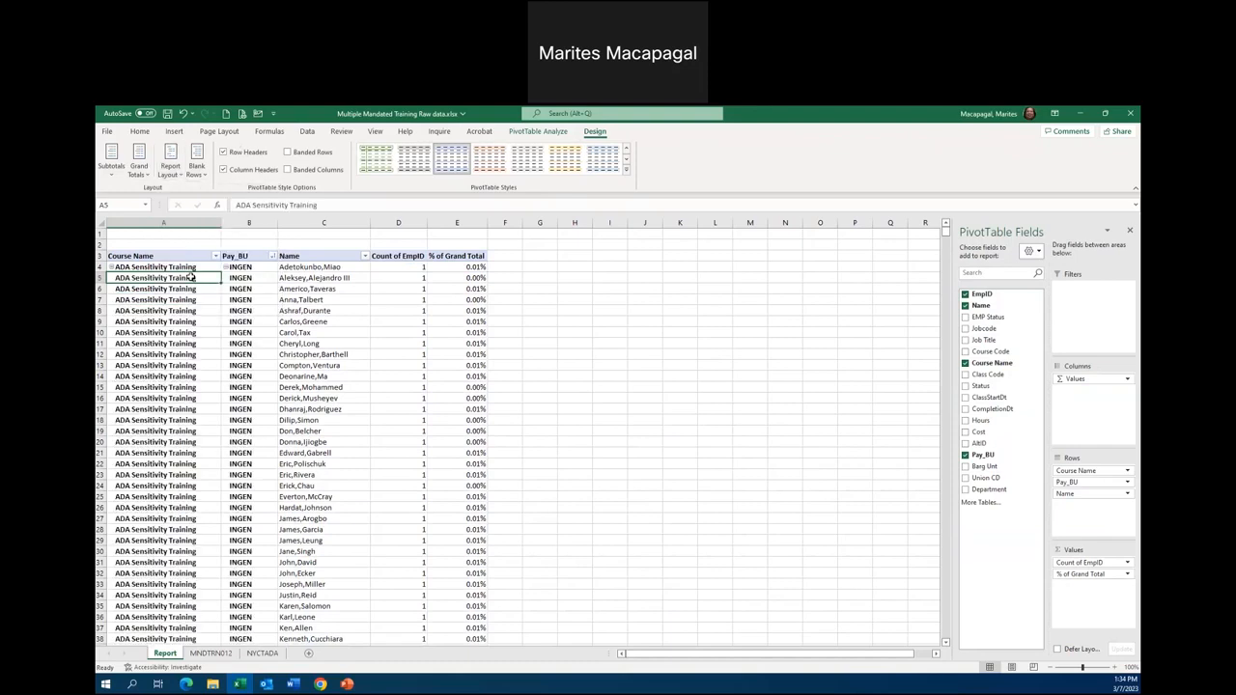
click(181, 176)
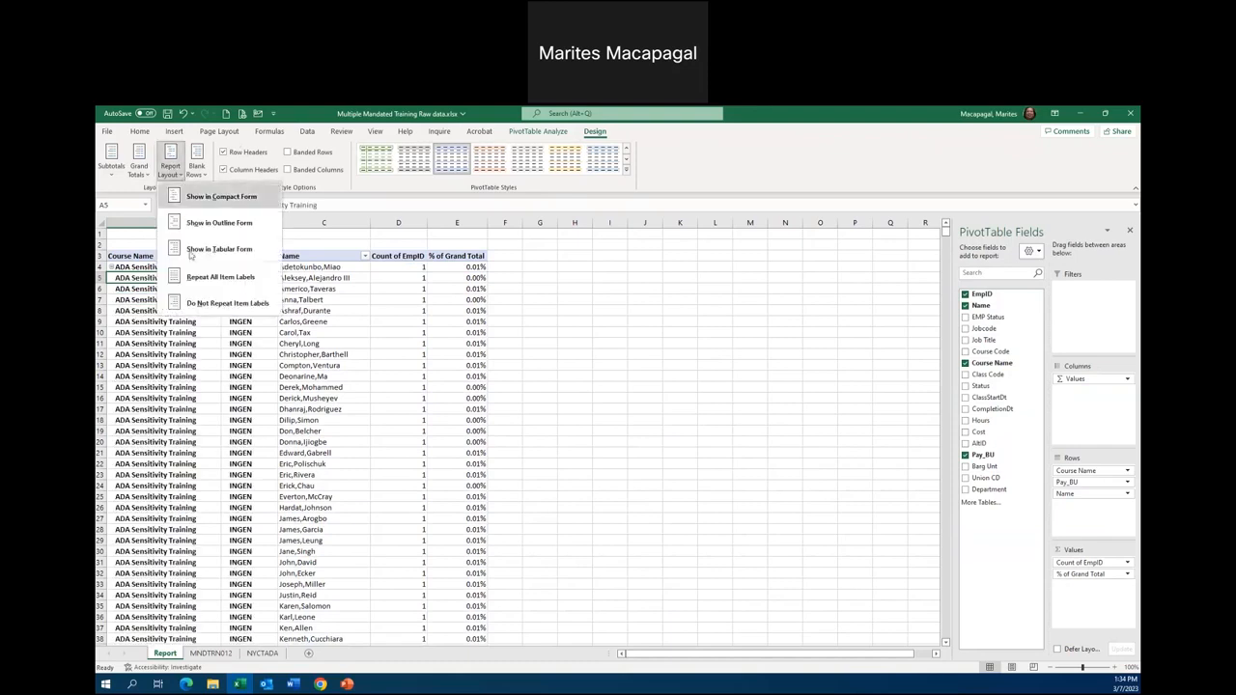
click(214, 303)
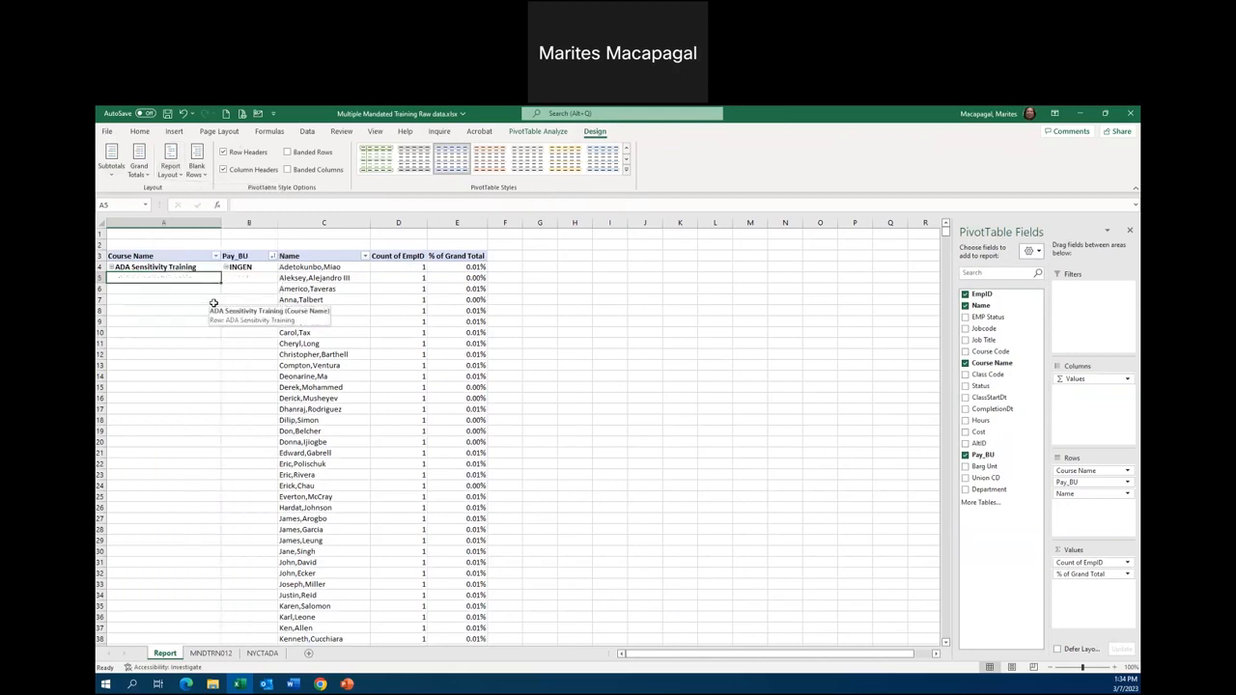
Step: Return the PivotTable report to compact form and collapse the INGEN group
click(173, 170)
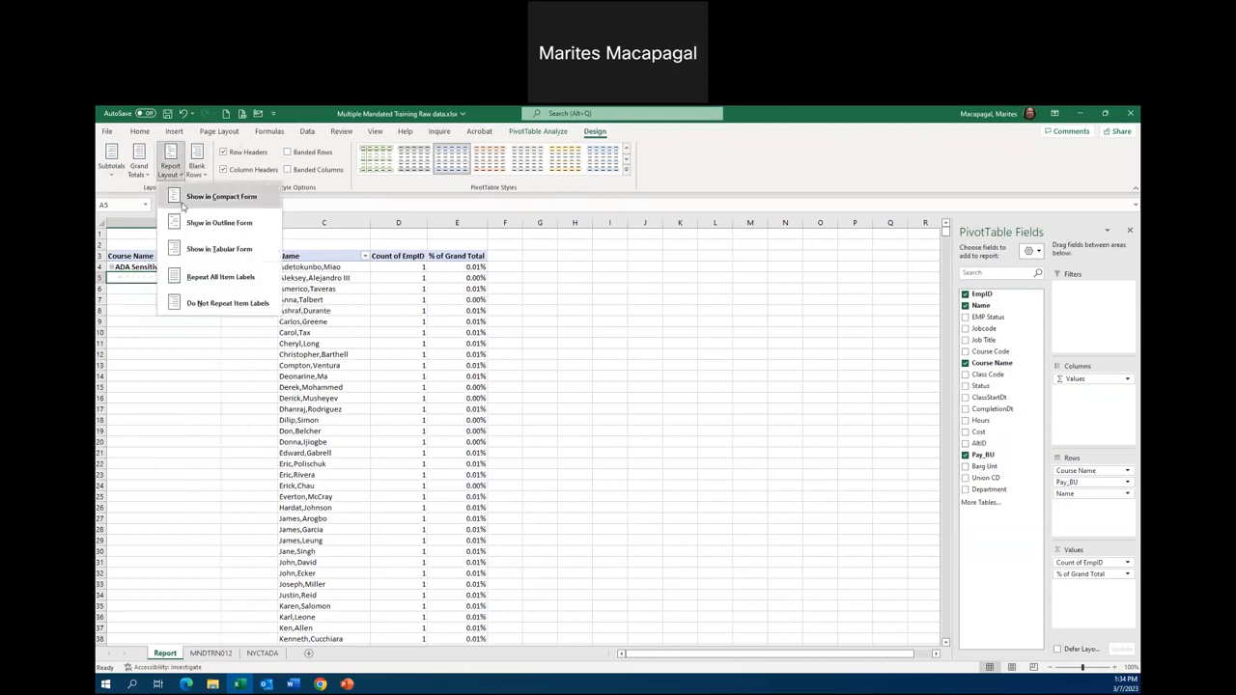
click(182, 197)
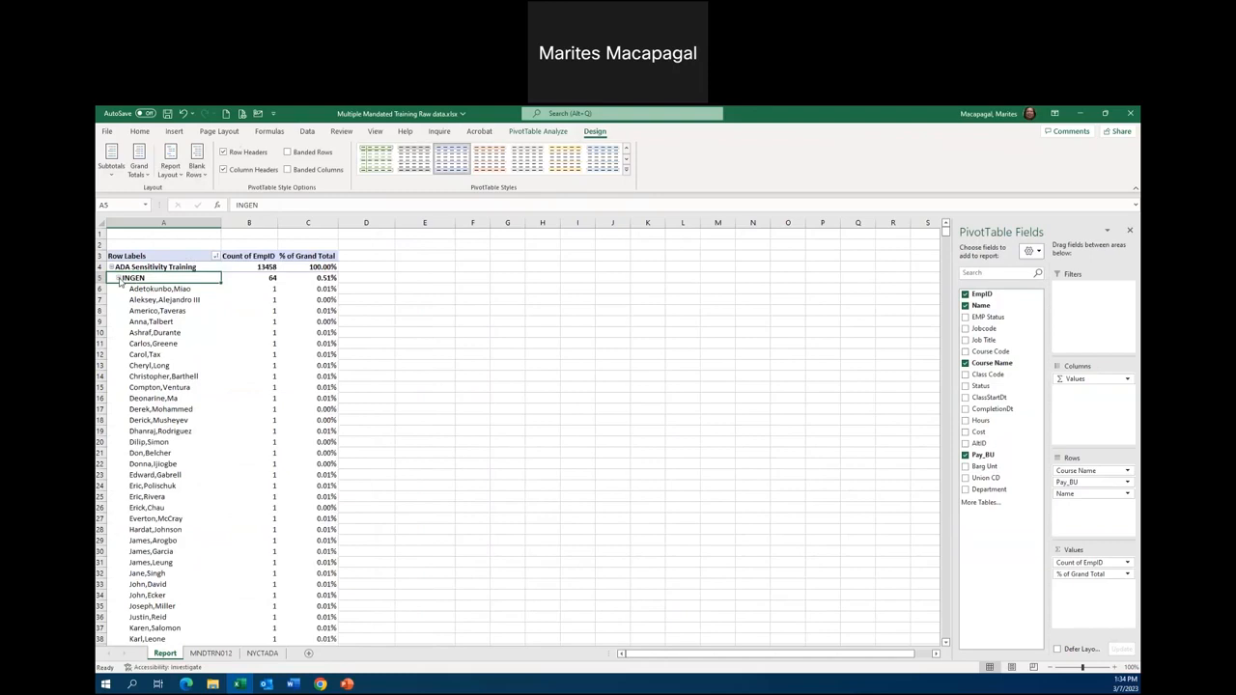
click(118, 278)
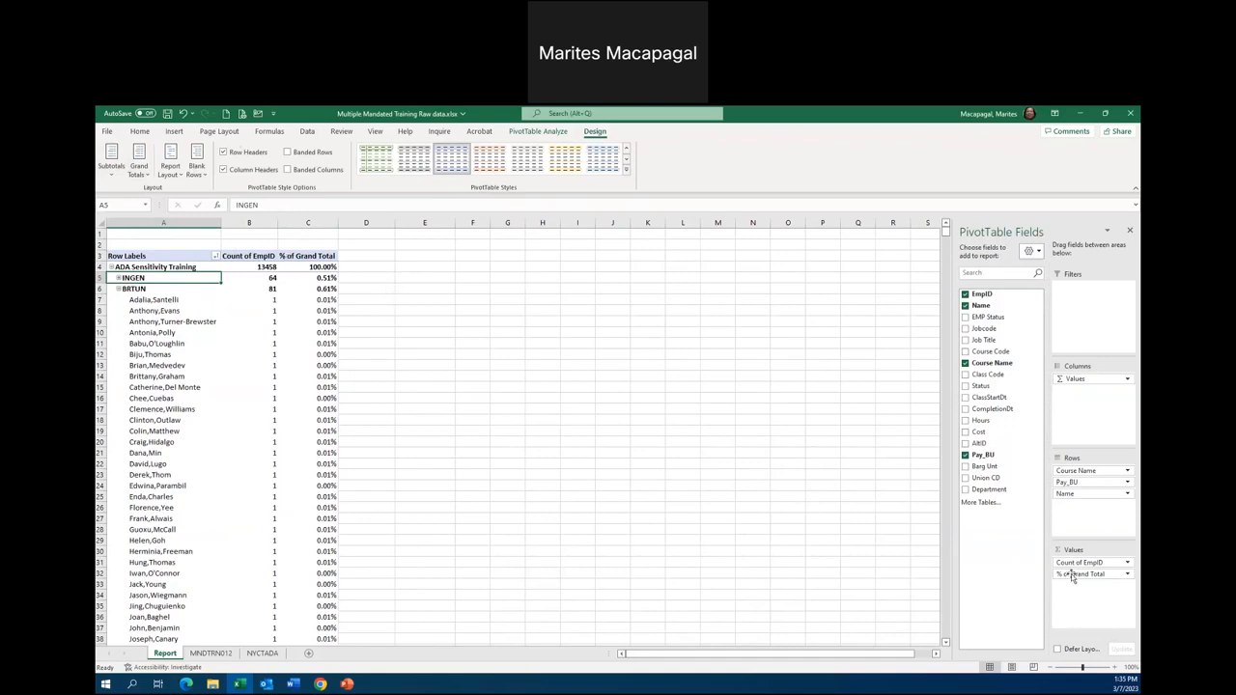
Step: Remove the % of Grand Total field from the PivotTable values
click(1127, 574)
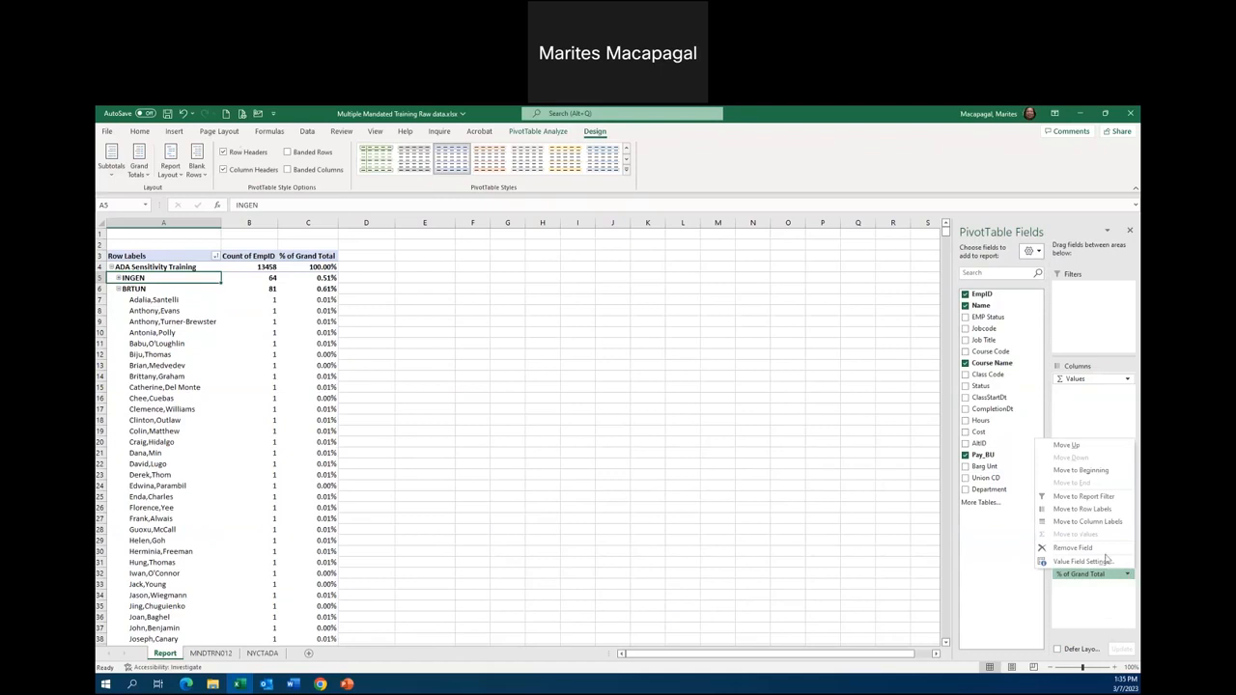
click(845, 556)
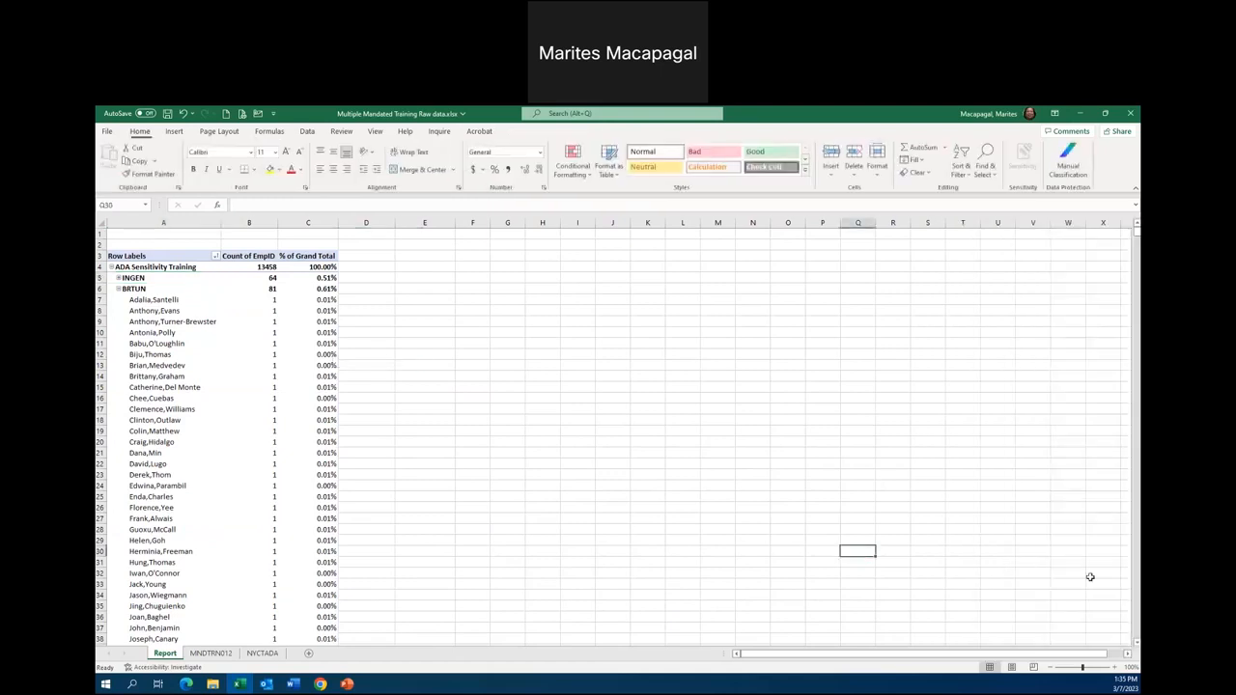
click(255, 321)
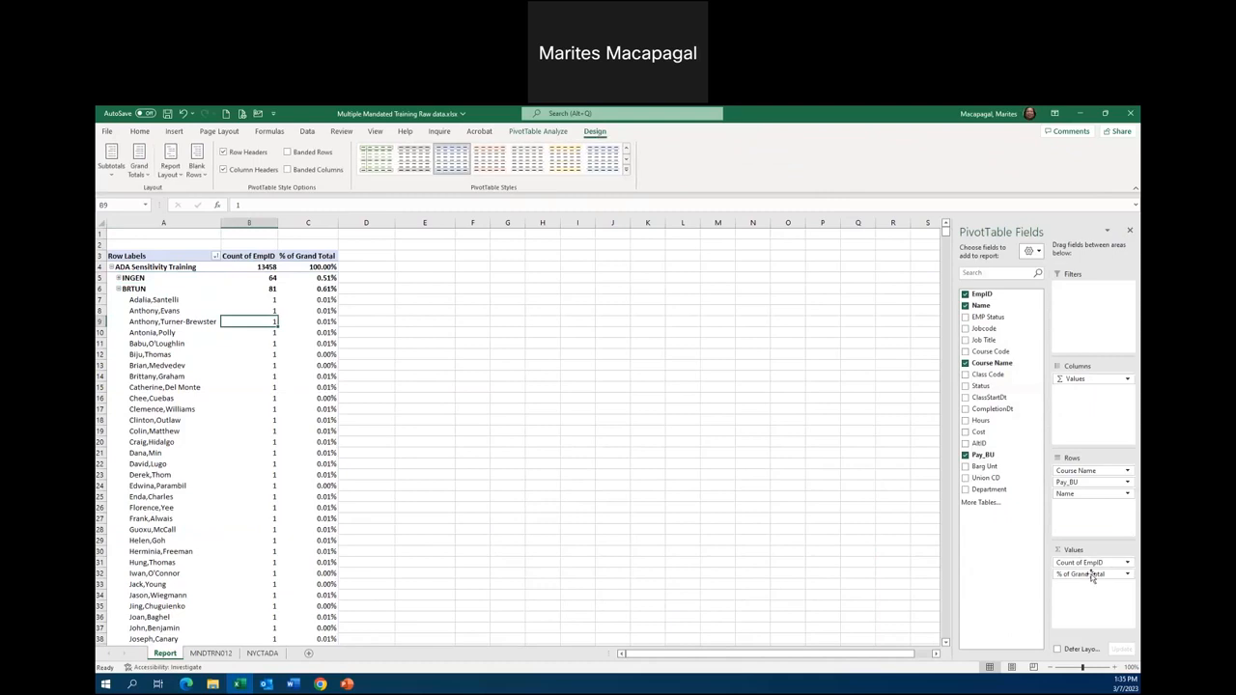
click(1092, 576)
drag(1092, 575, 706, 532)
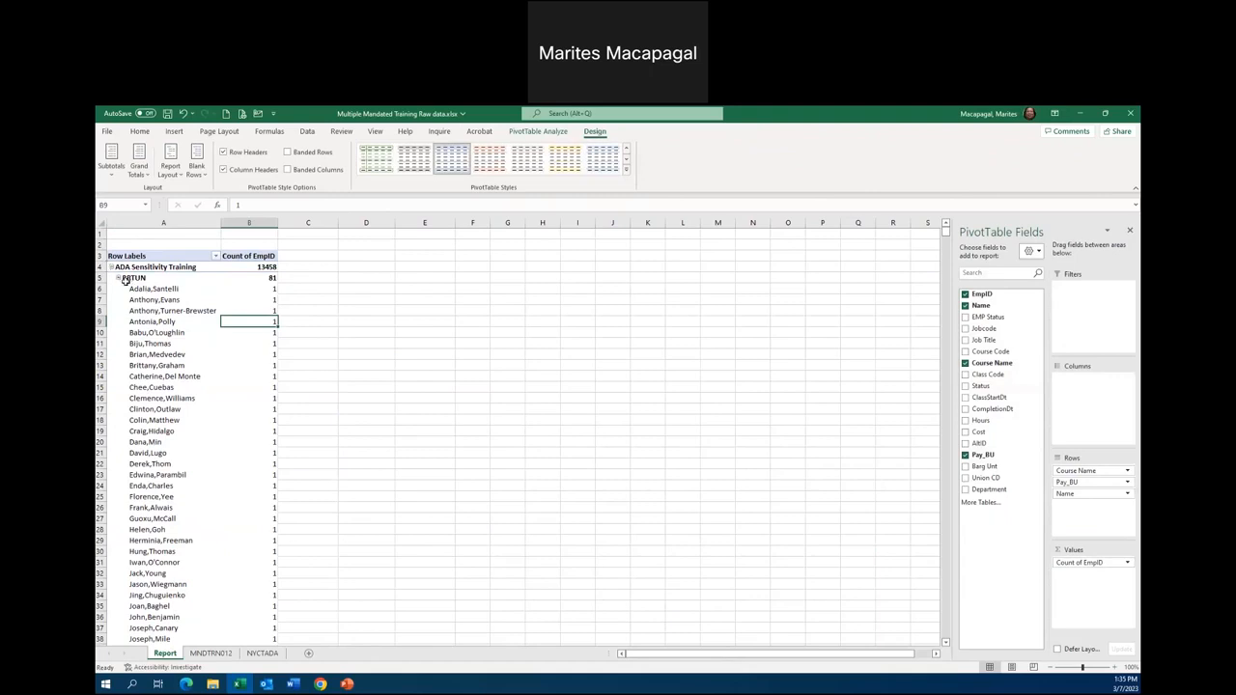
Step: Collapse the BRTUN group and sort the Pay_BU rows by Count of EmpID from smallest to largest
click(119, 277)
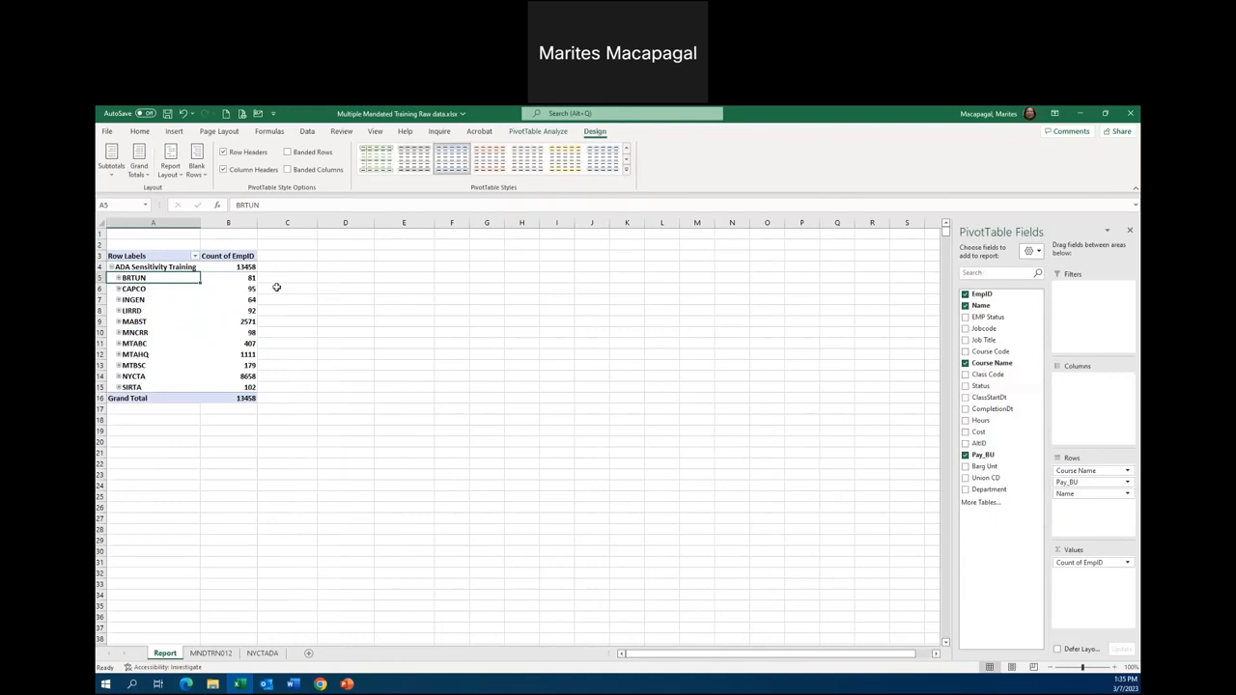
click(252, 278)
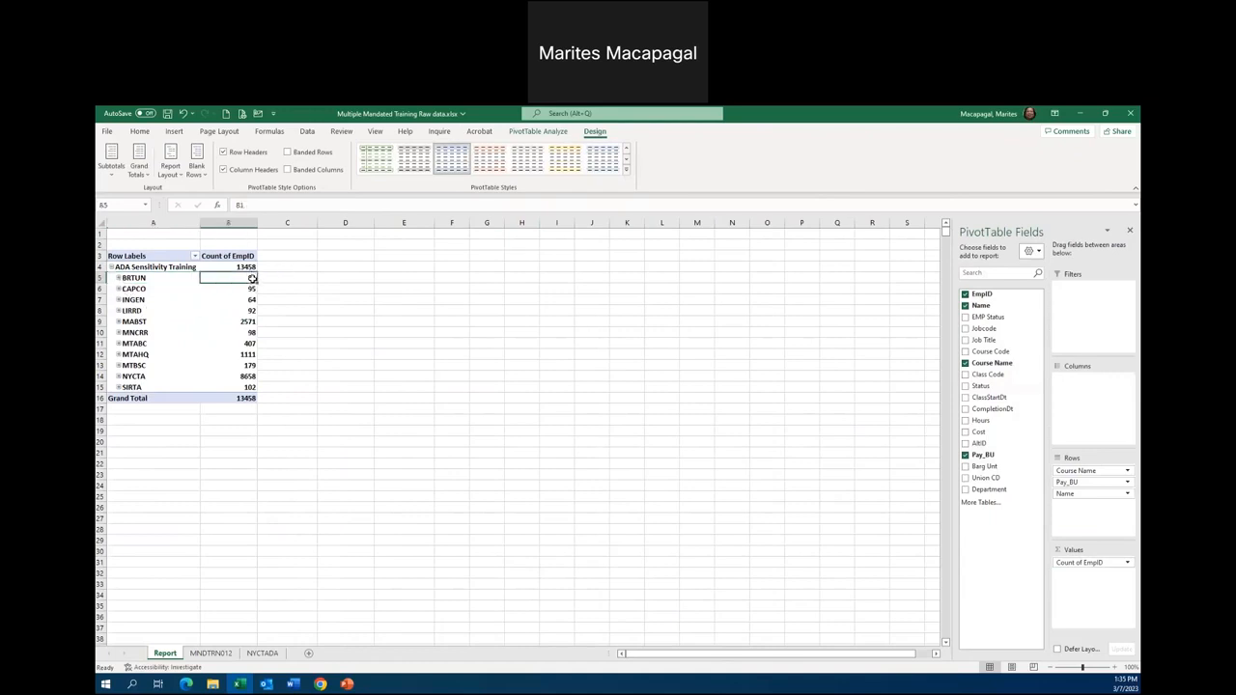
right_click(252, 278)
mouse_move(295, 353)
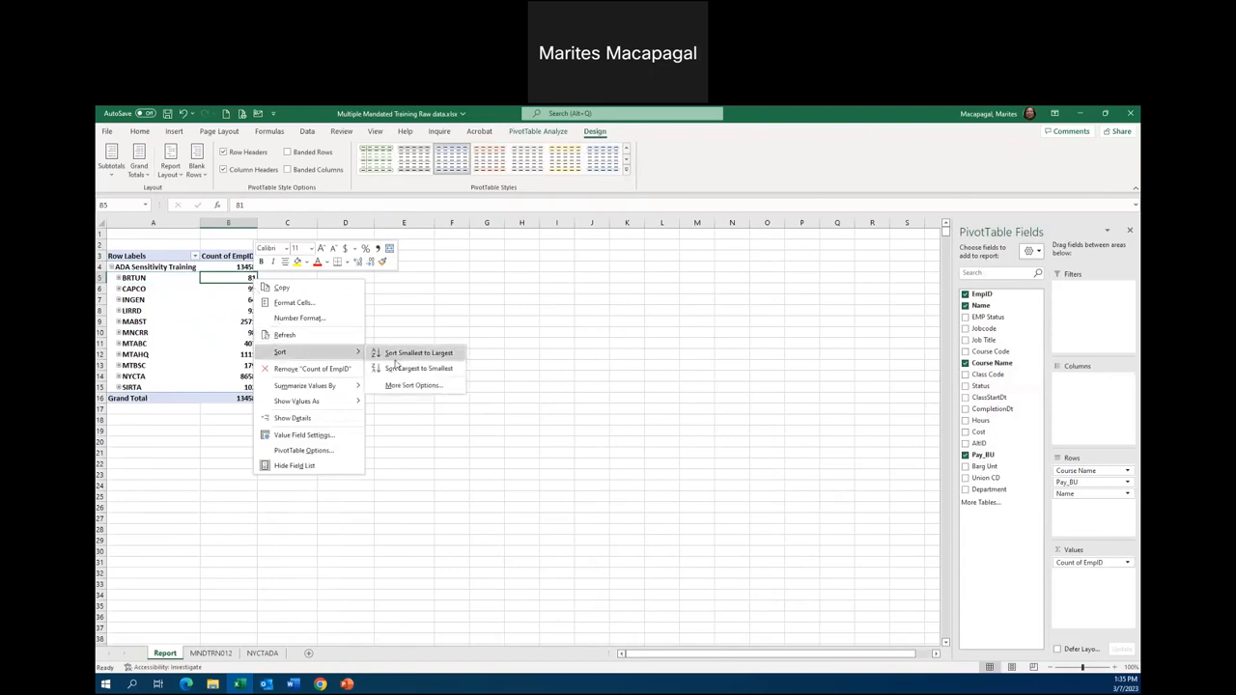
click(403, 354)
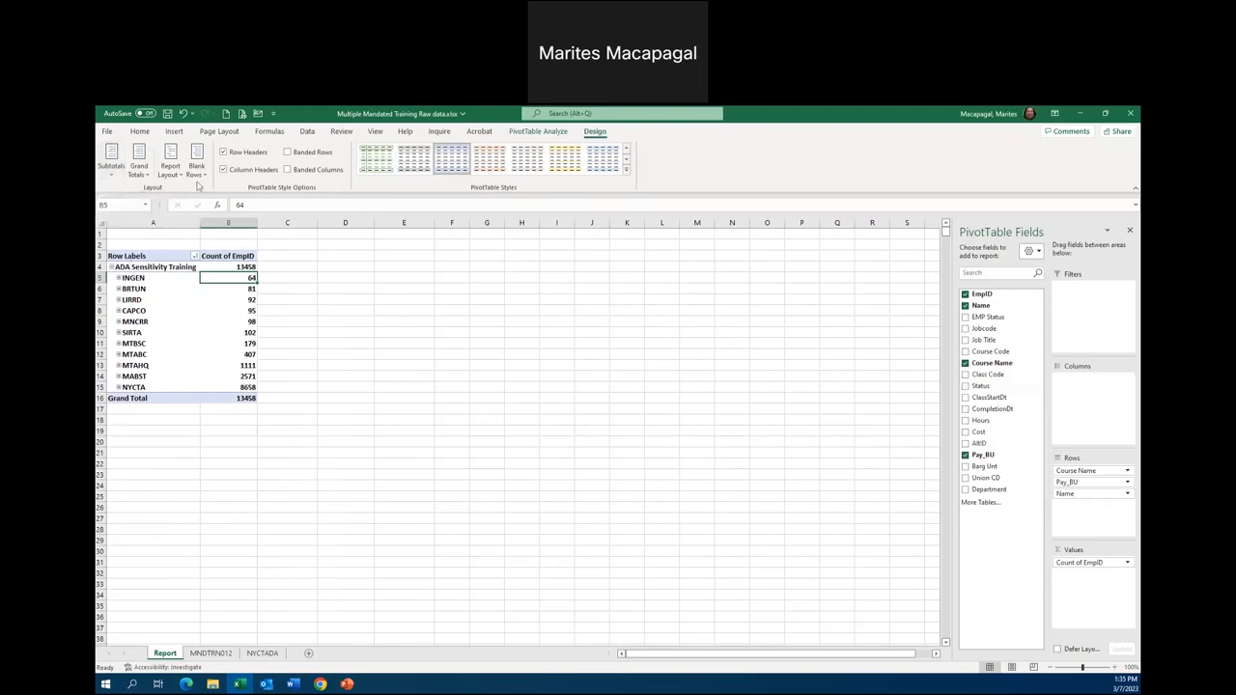
Step: Expand the INGEN group and set the PivotTable to show no subtotals
click(119, 278)
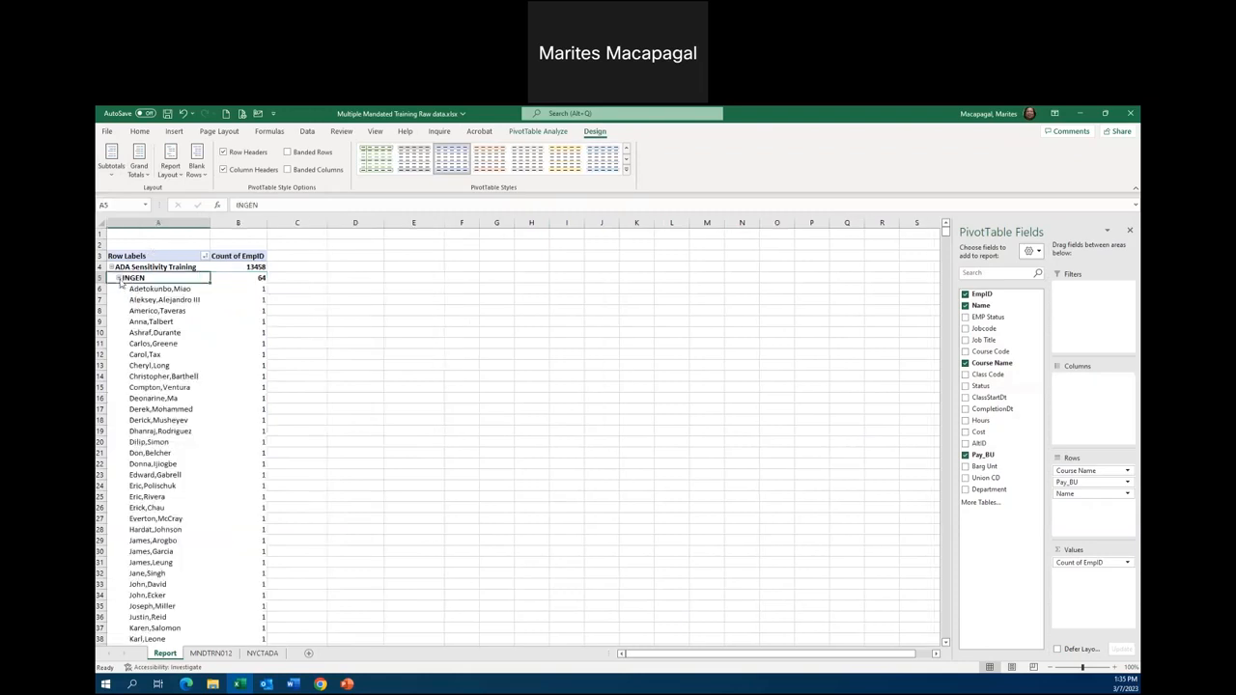
click(112, 166)
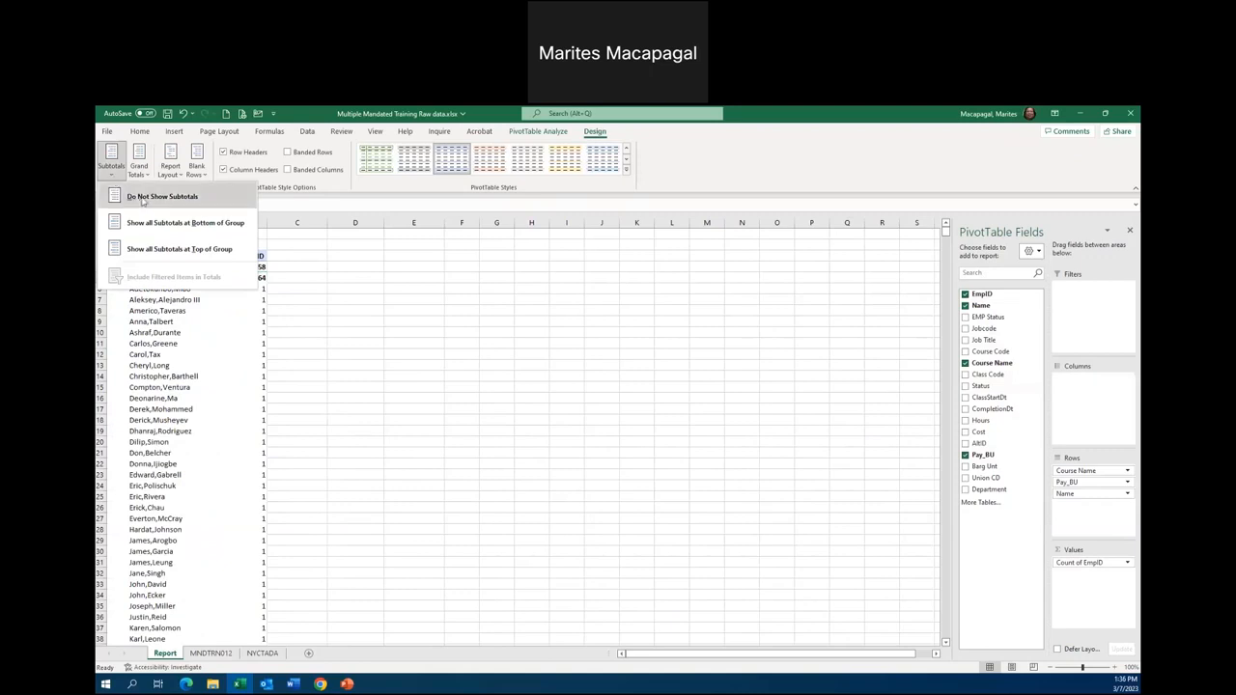
click(144, 198)
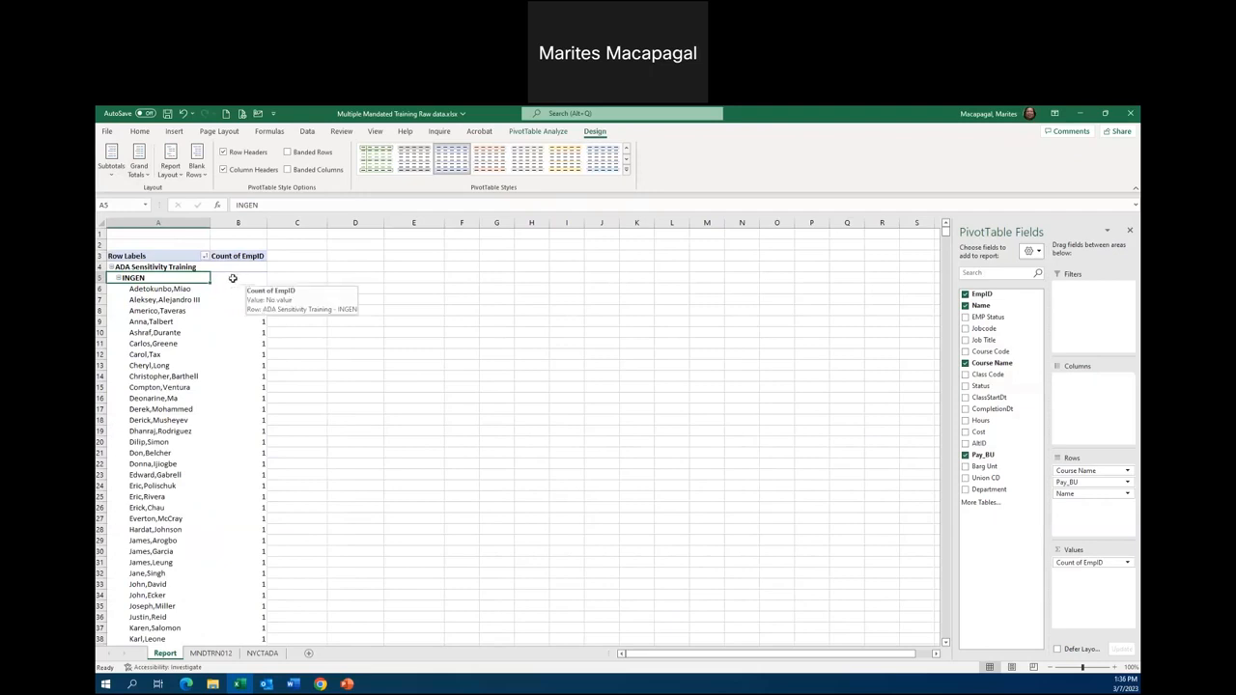
Step: Show all subtotals at the bottom of each group and check the total row below the INGEN employees
click(111, 162)
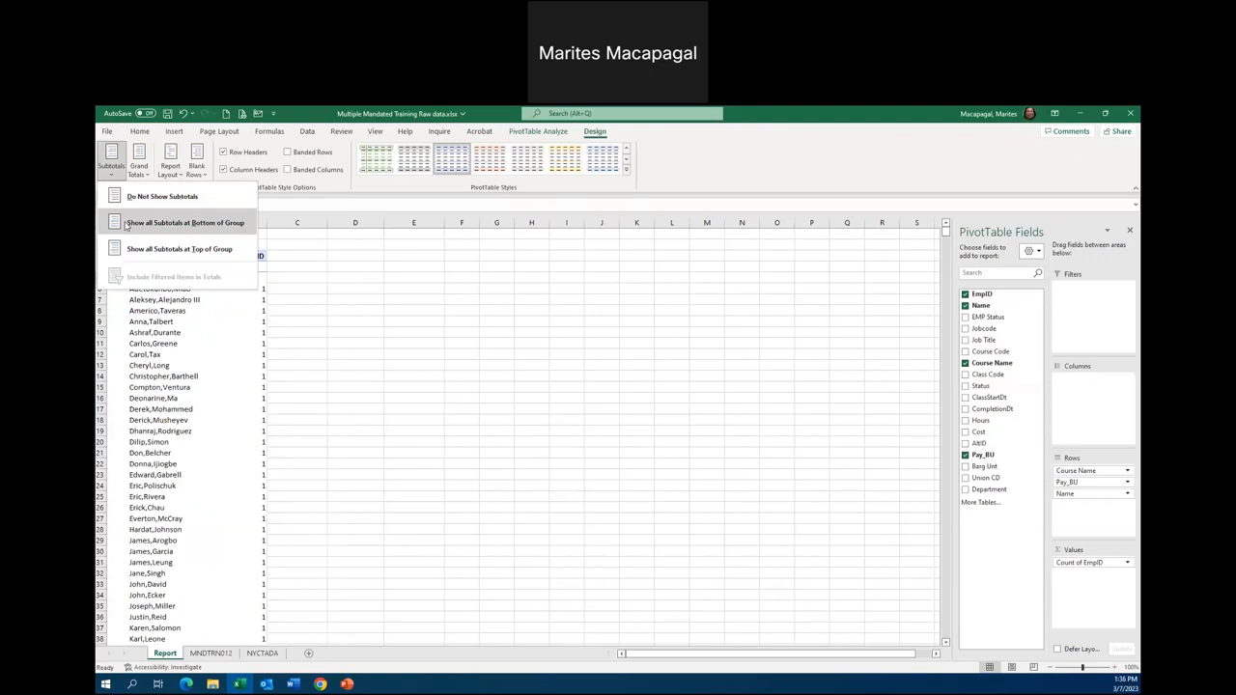
click(125, 224)
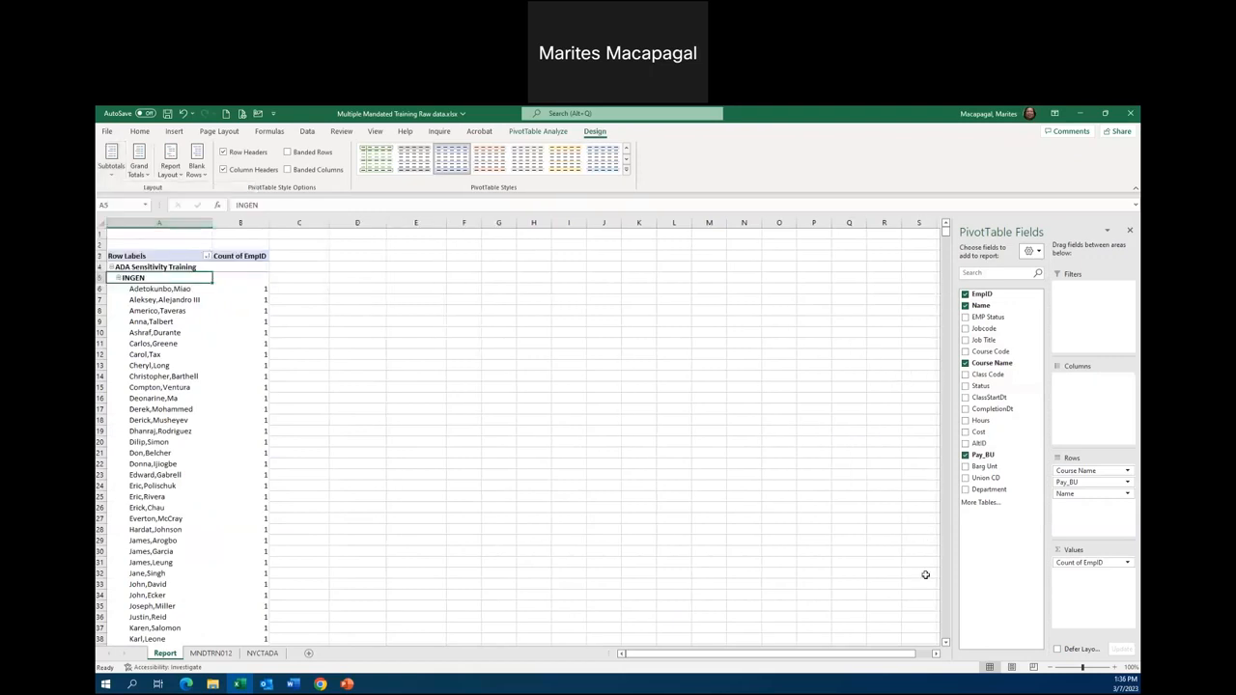
scroll(945, 644, down, 6)
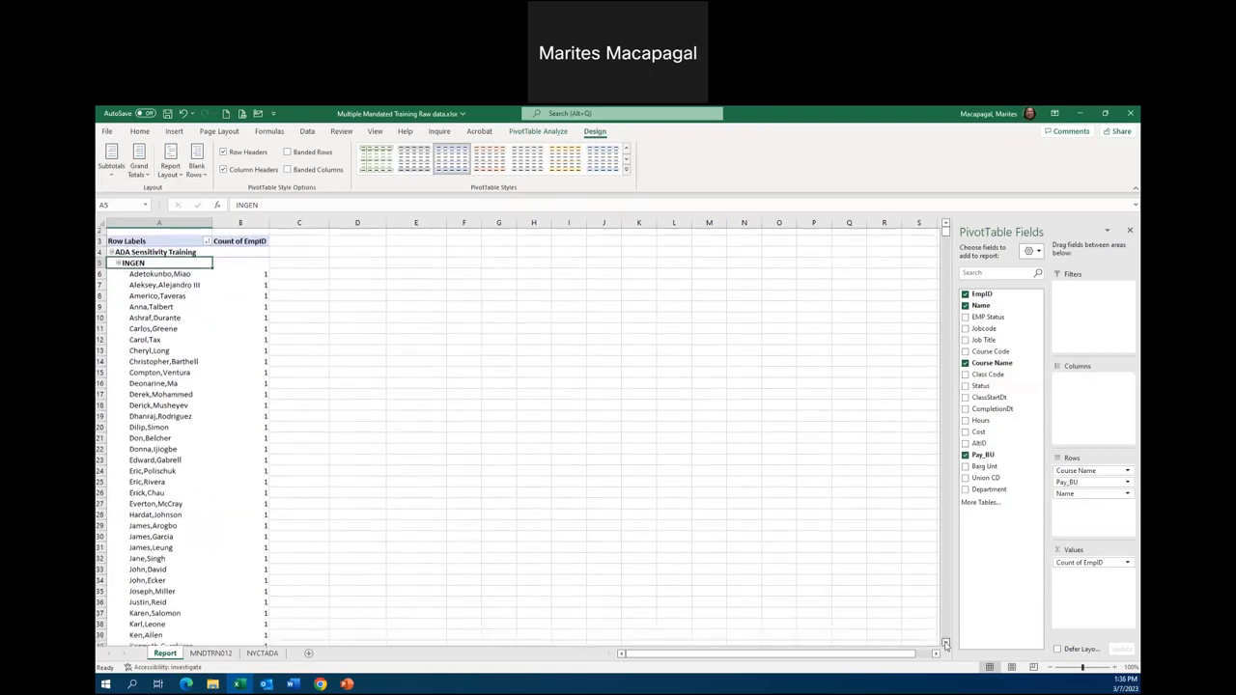
scroll(945, 644, down, 7)
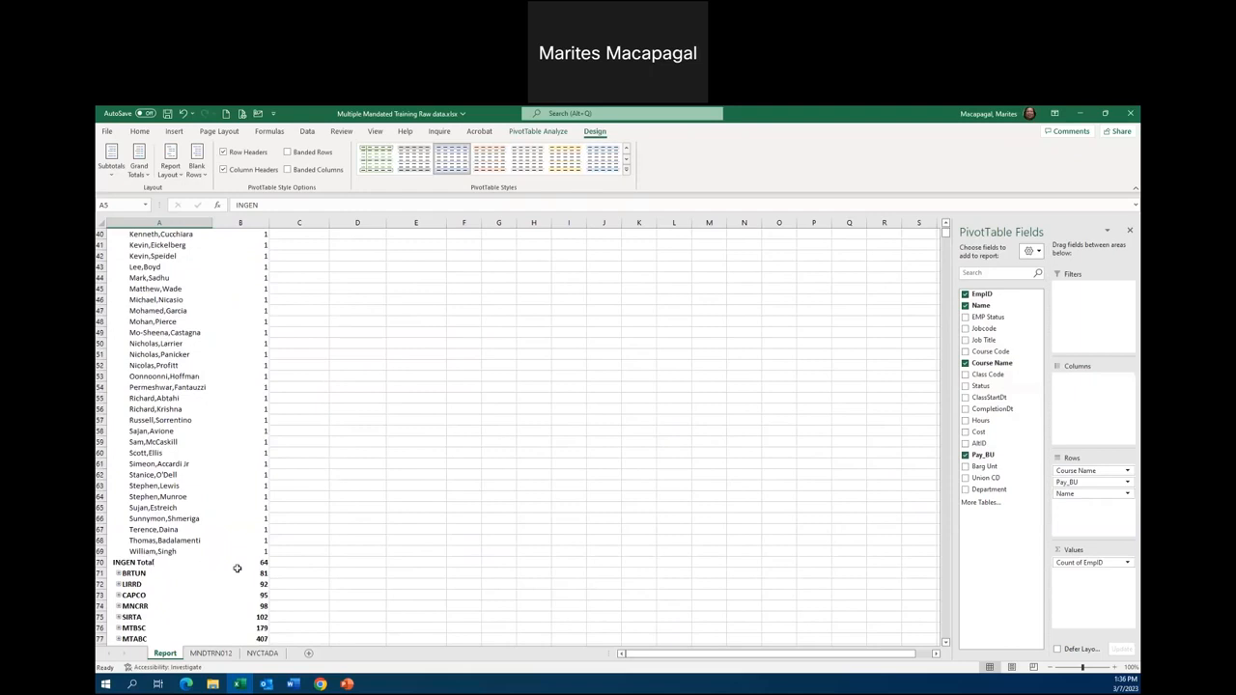
mouse_move(267, 564)
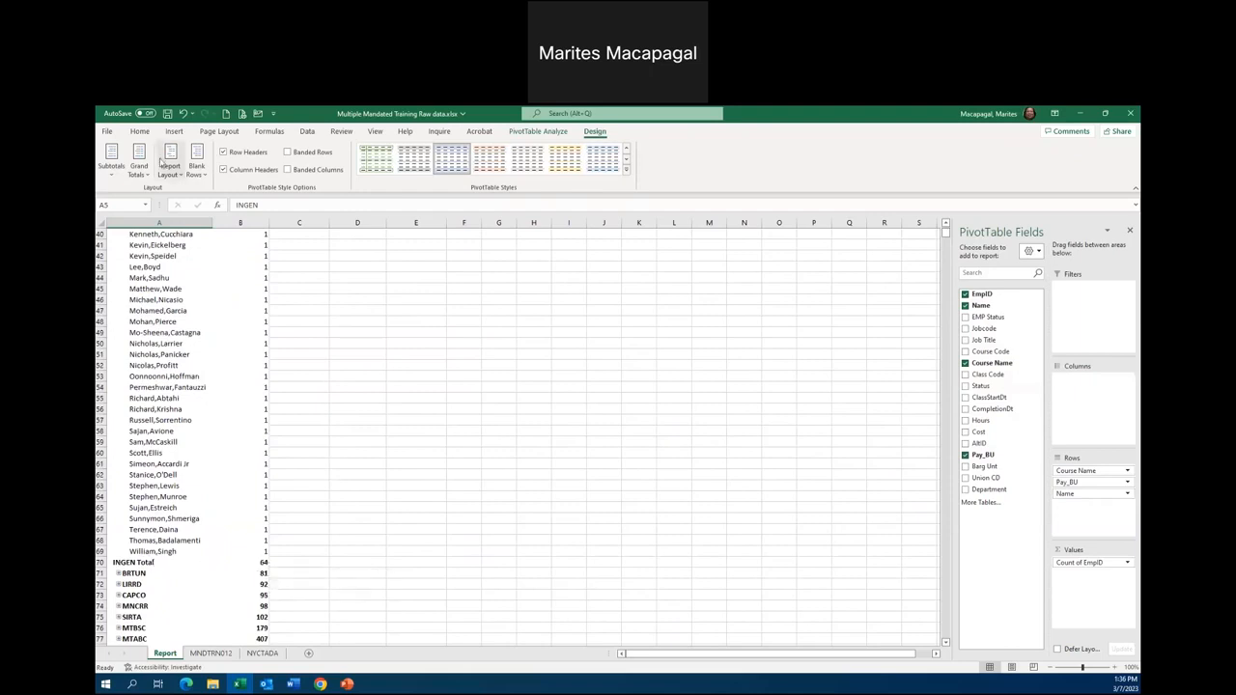
Step: Show all subtotals at the top of each group and check the INGEN heading row
click(111, 163)
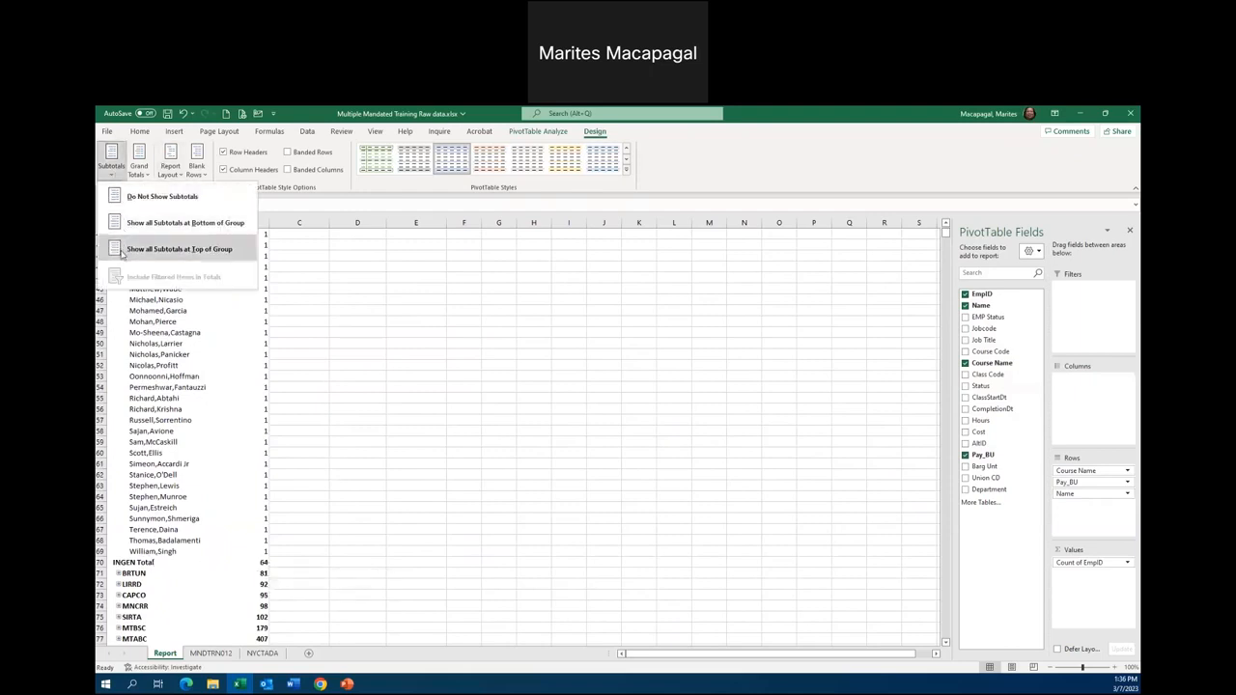
click(122, 251)
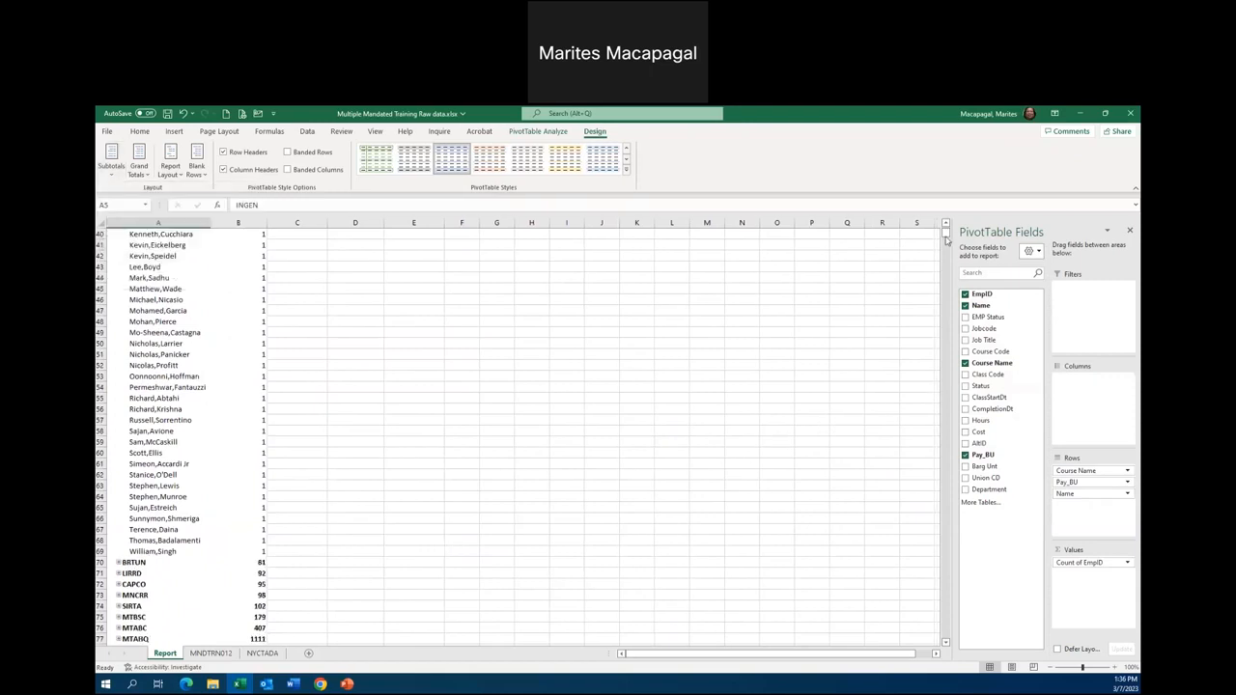
drag(947, 239, 947, 229)
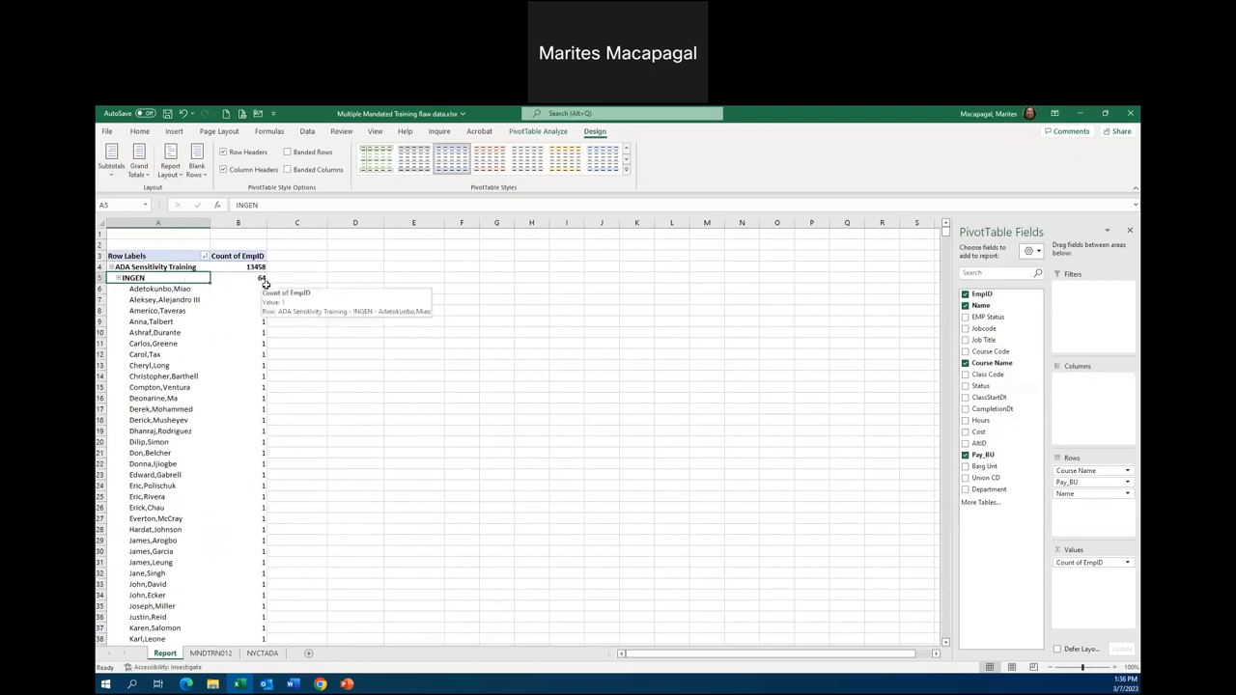
Step: Collapse the INGEN group in the PivotTable so only its heading row is shown
click(144, 172)
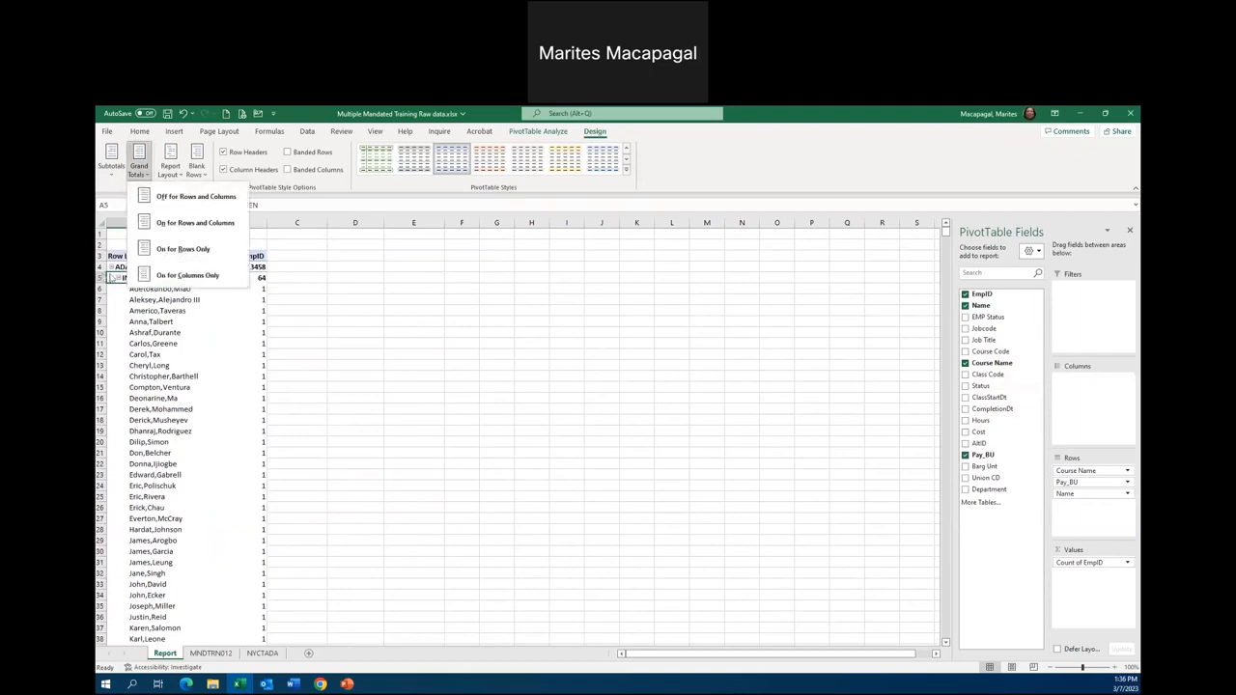
key(Escape)
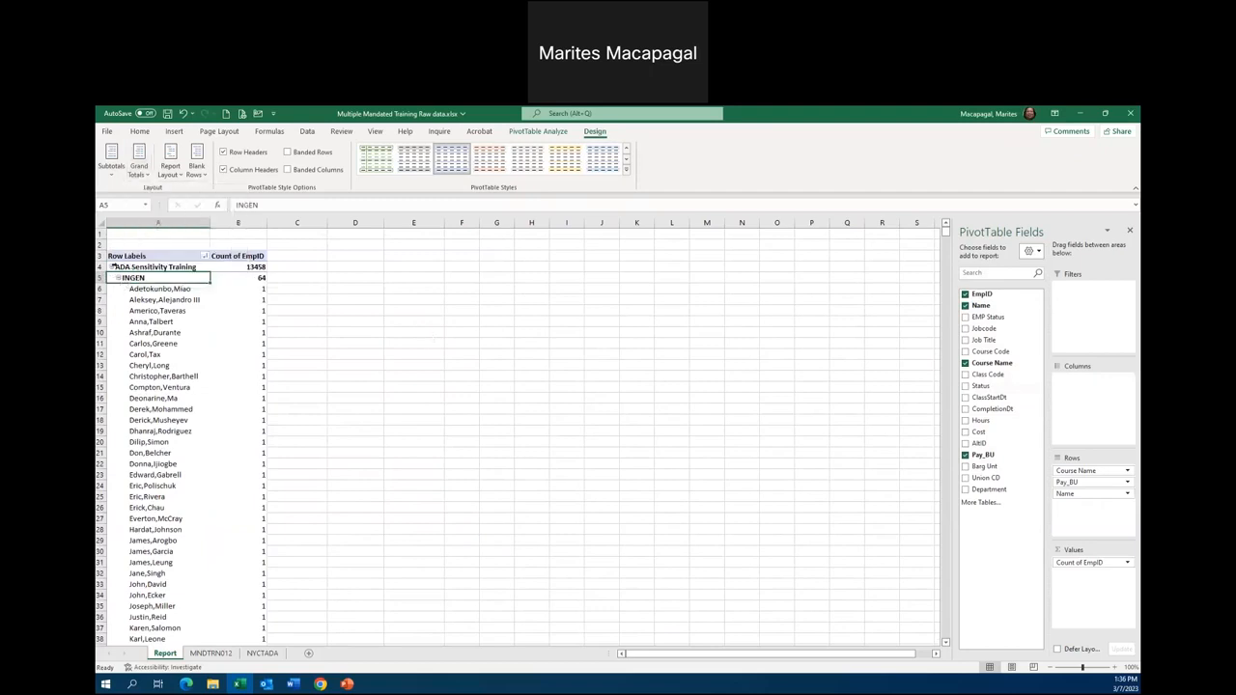
click(118, 277)
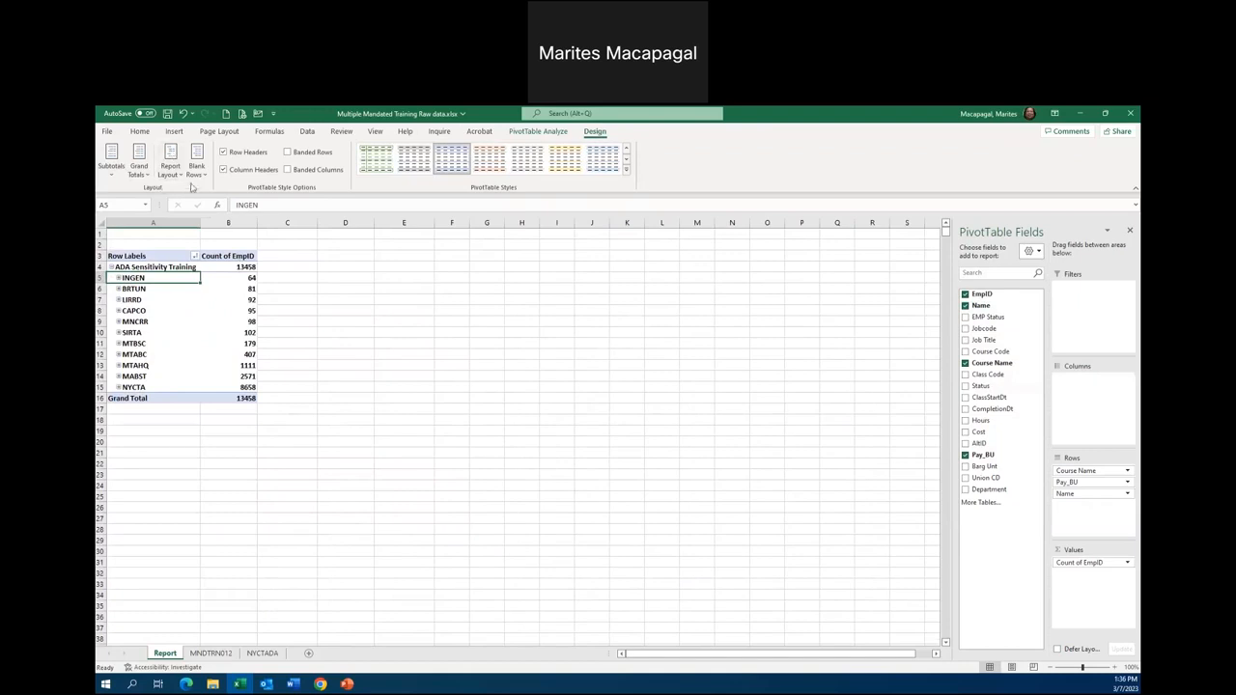
Step: Turn the PivotTable's grand totals off for rows and columns, and turn them back on for both
click(139, 164)
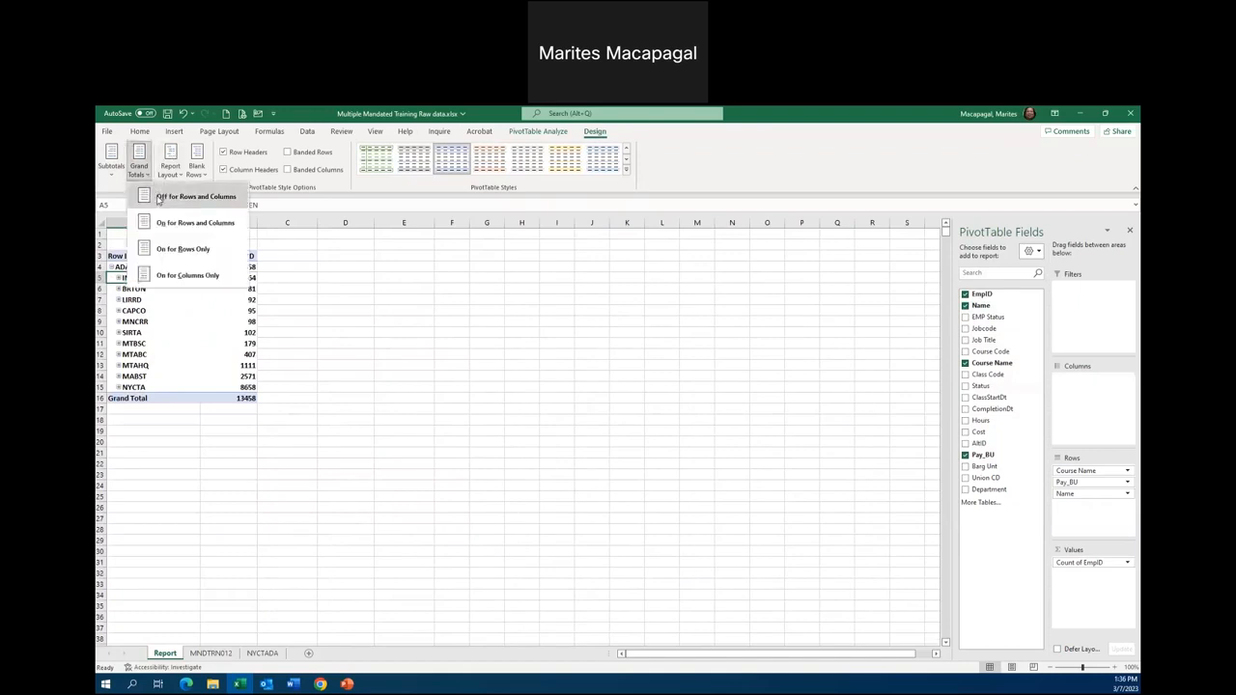
click(159, 198)
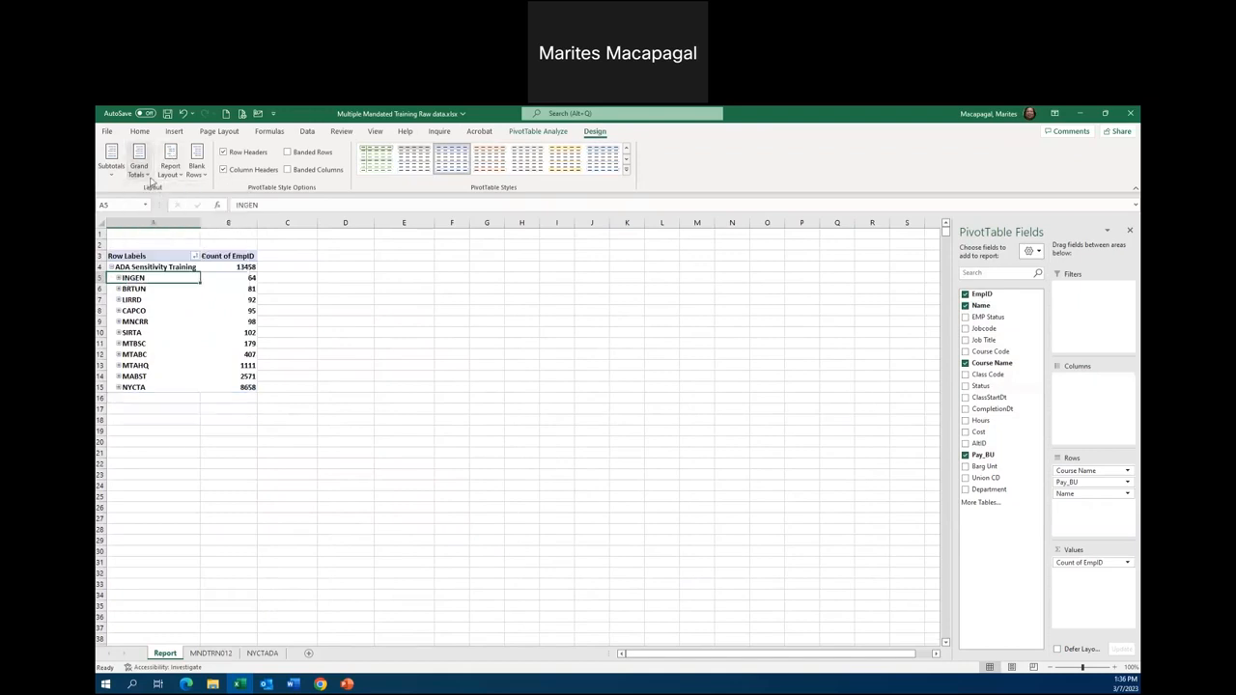
click(143, 170)
click(151, 223)
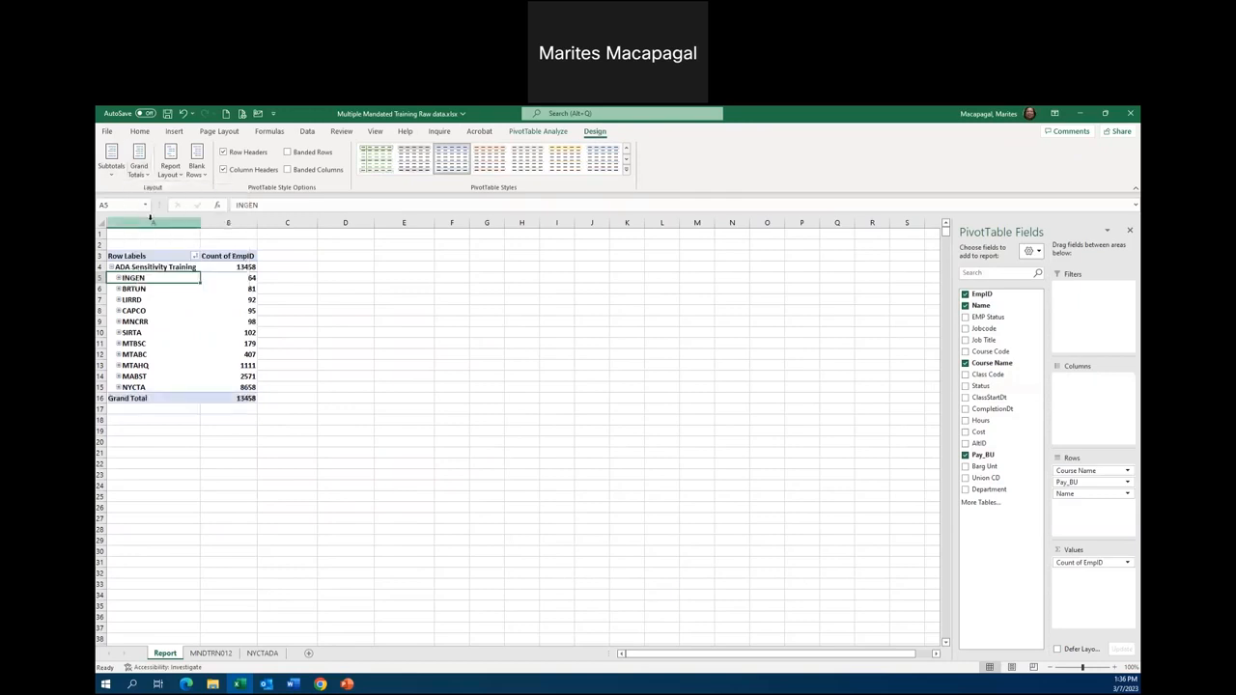
Step: Try grand totals for rows only, and switch the PivotTable to grand totals for columns only
click(140, 170)
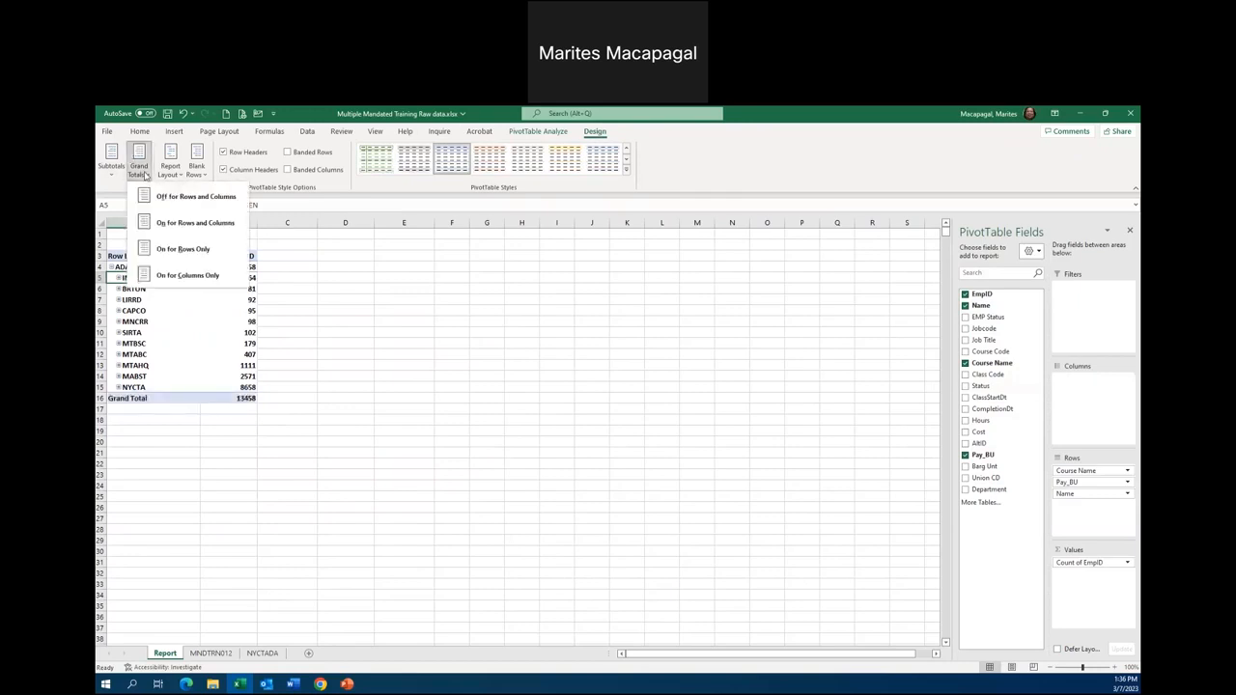
click(165, 250)
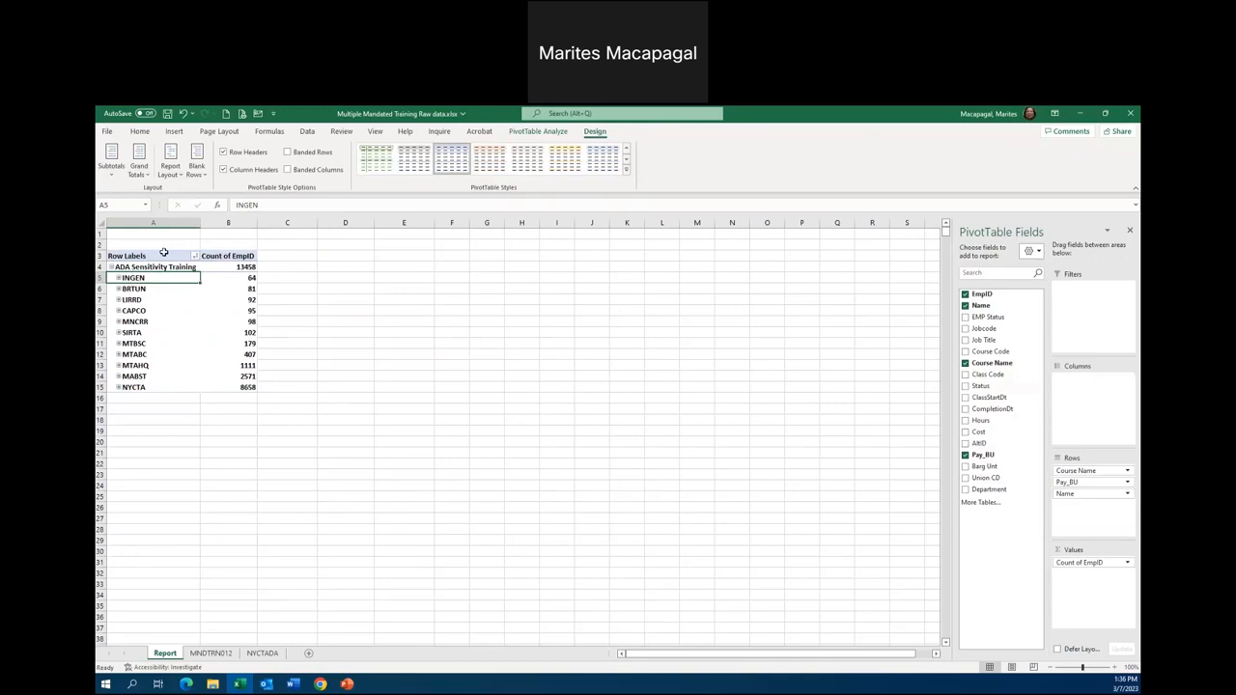
click(140, 170)
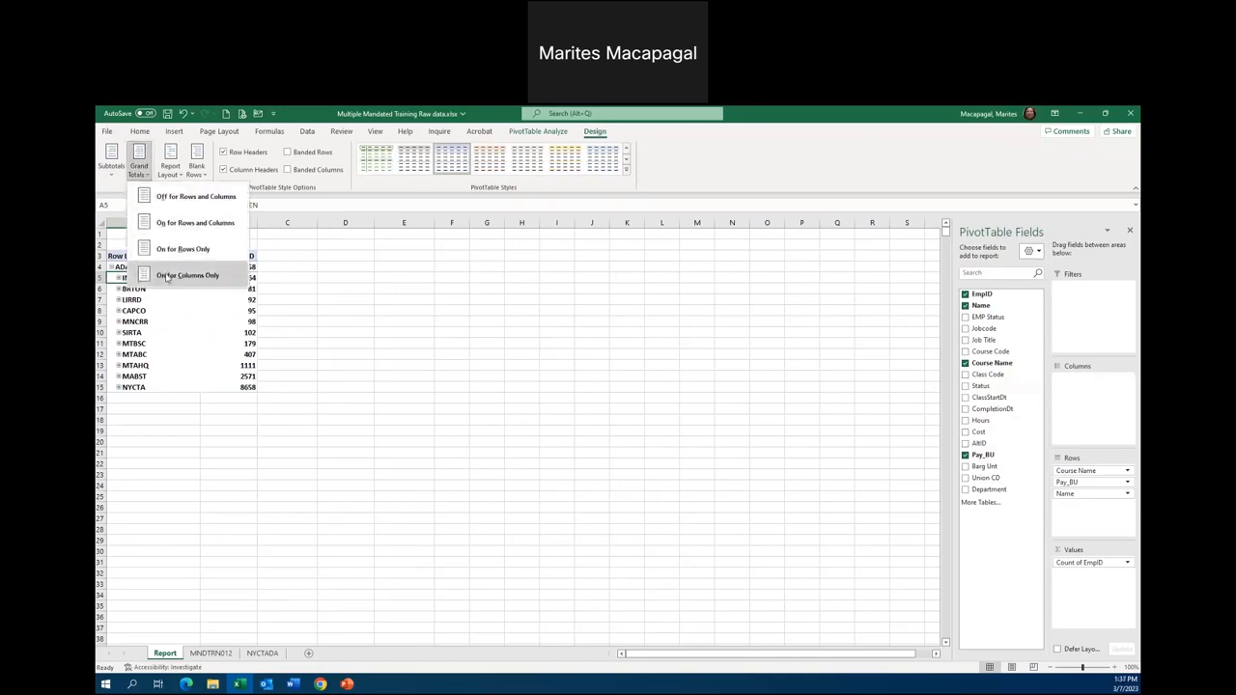
click(167, 276)
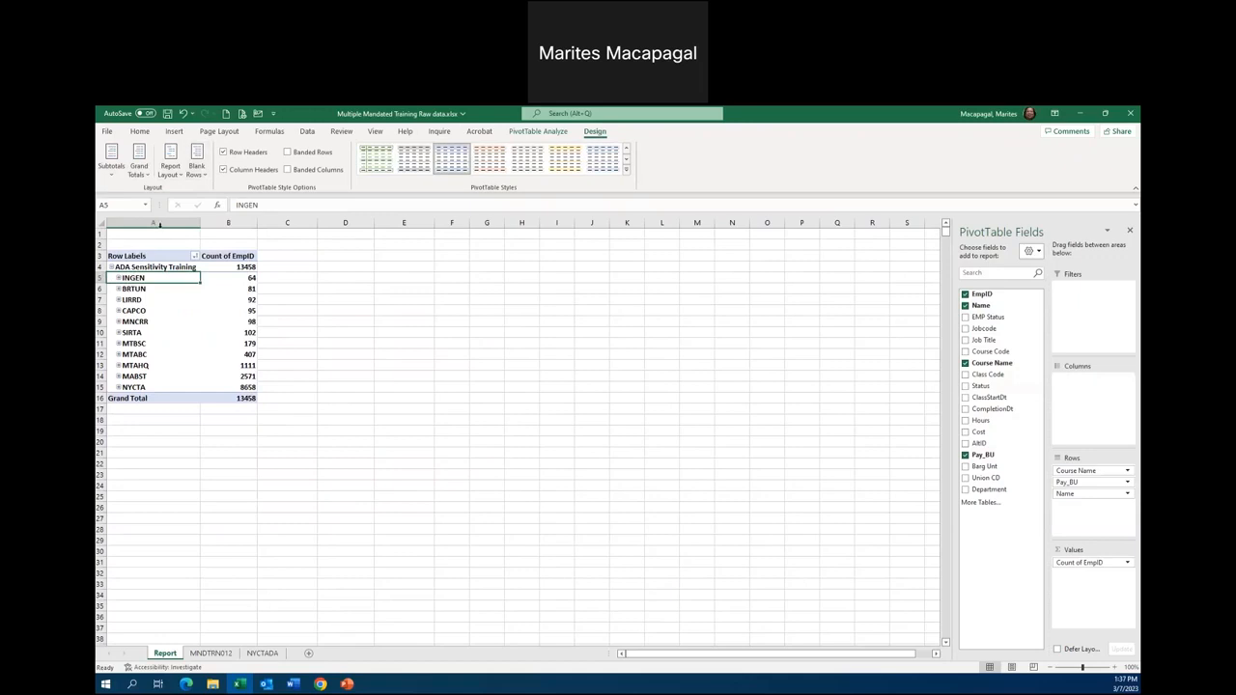
Step: Insert a blank line after each PivotTable item and remove the blank lines again
click(204, 175)
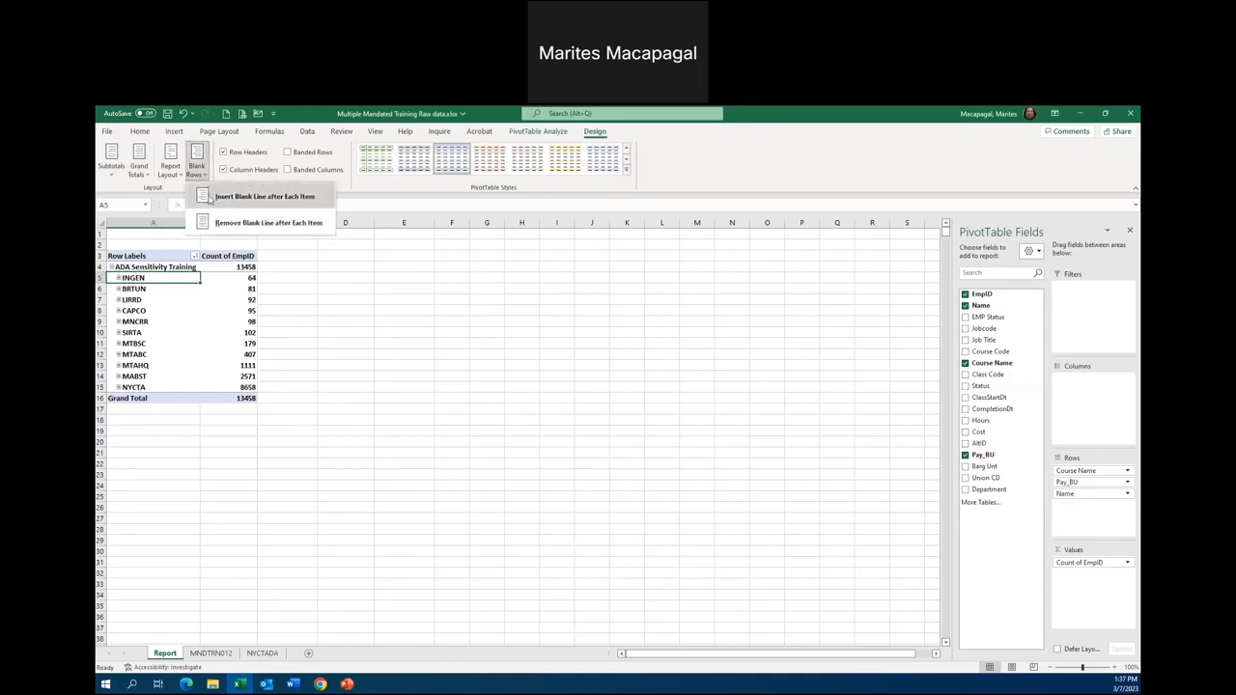
click(209, 197)
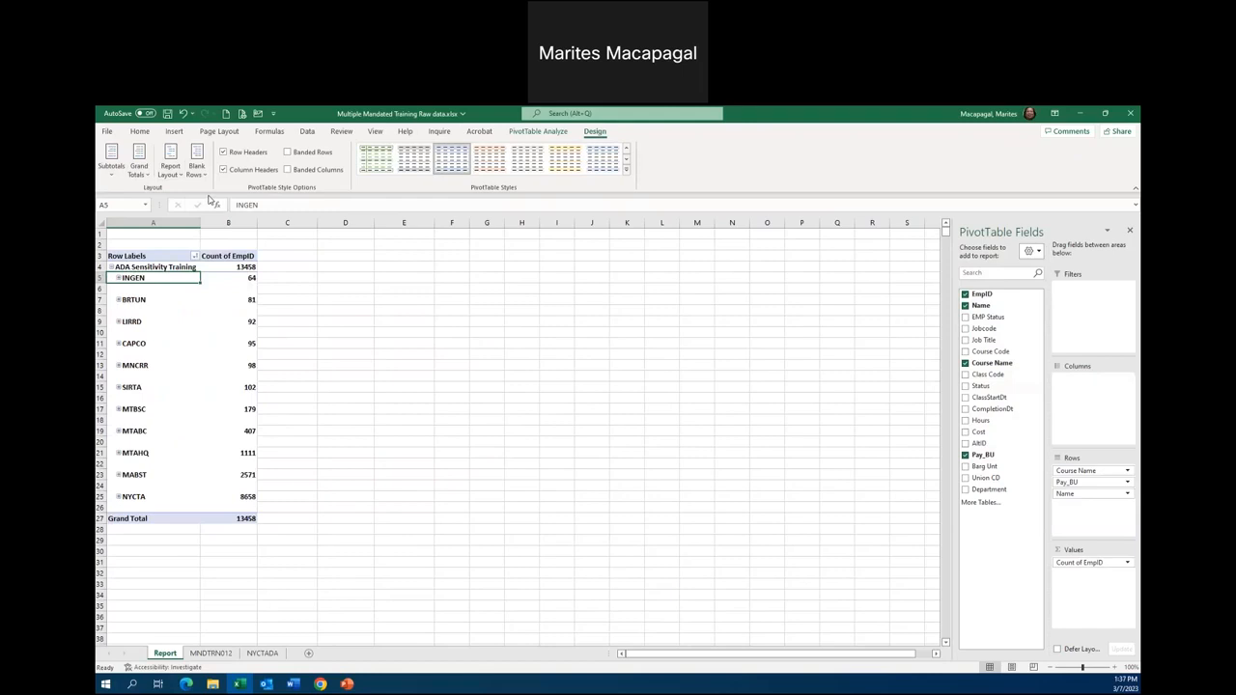
click(204, 175)
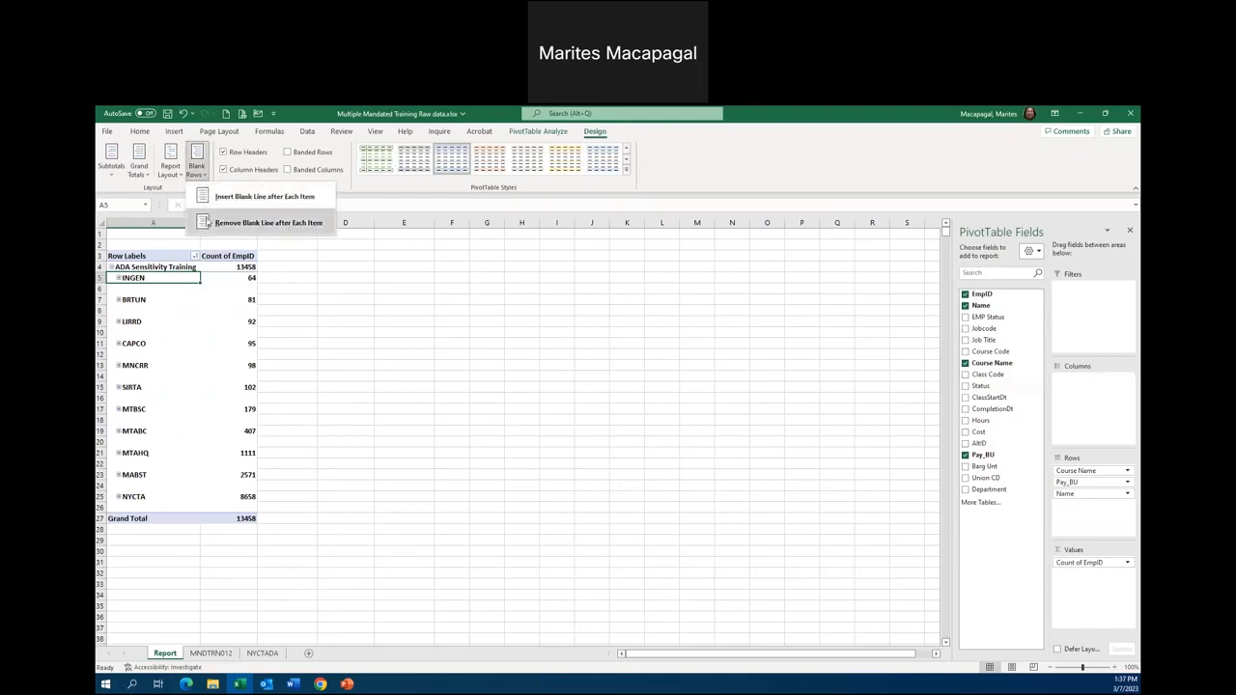
click(207, 222)
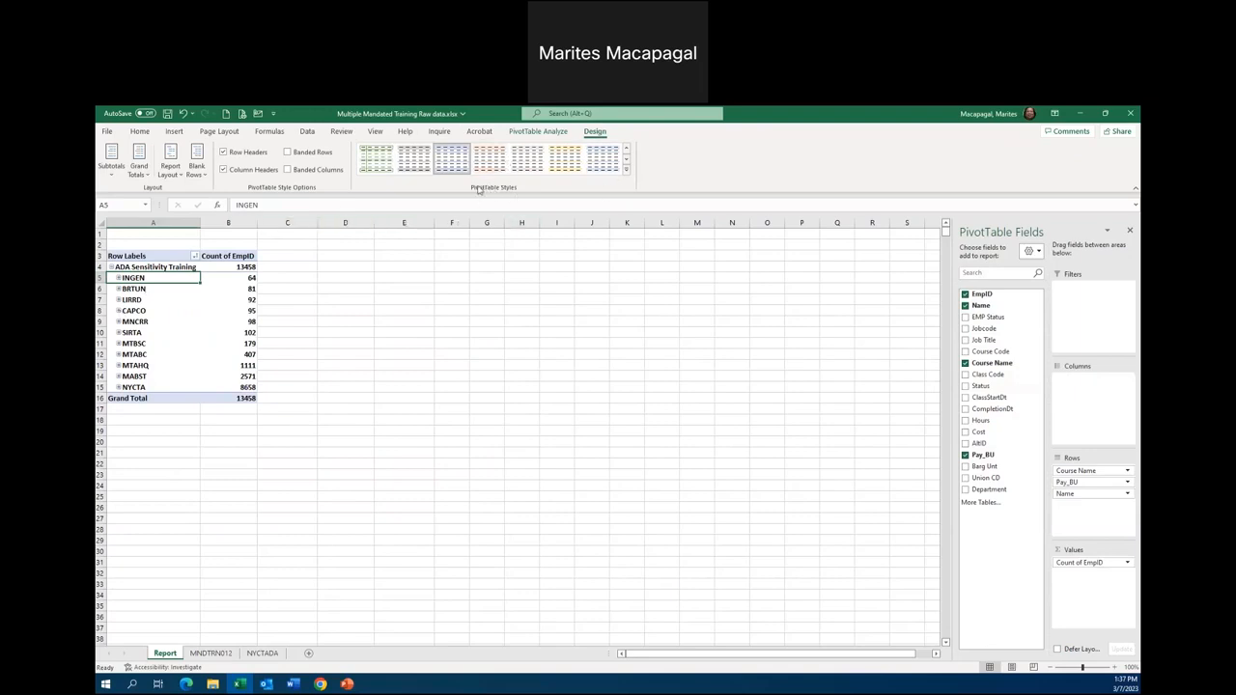
Step: Review the available Light, Medium and Dark PivotTable styles, keeping the current style
click(626, 169)
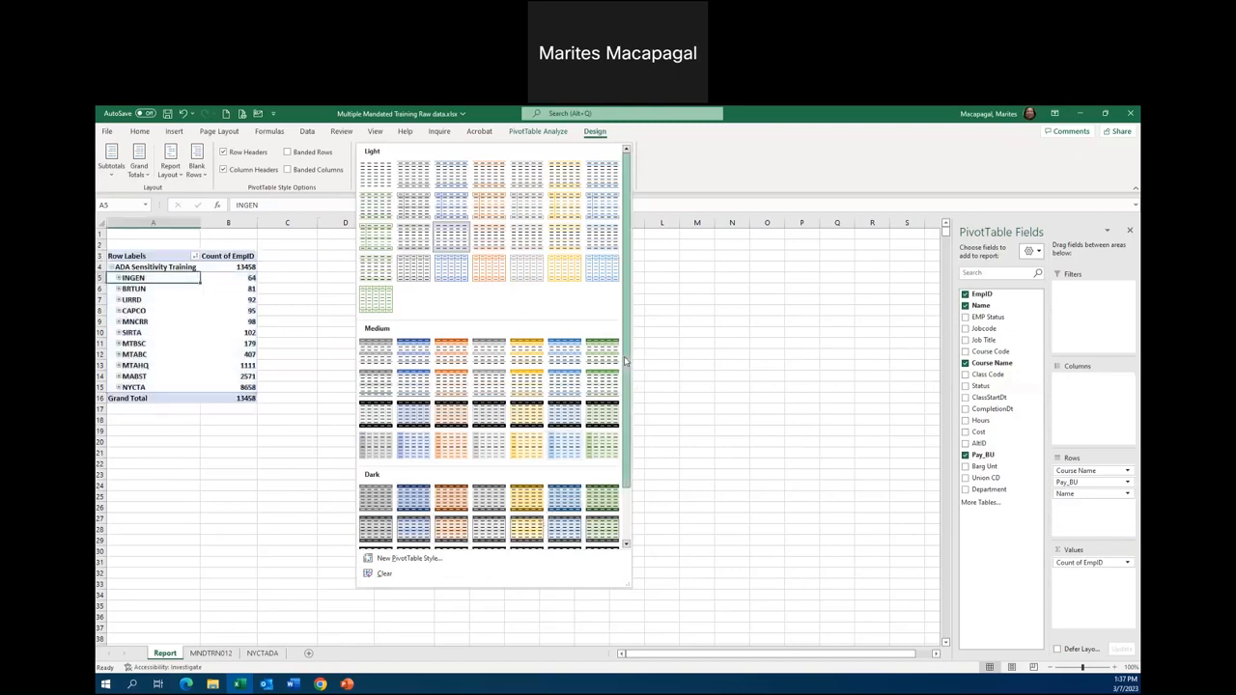
scroll(629, 445, down, 2)
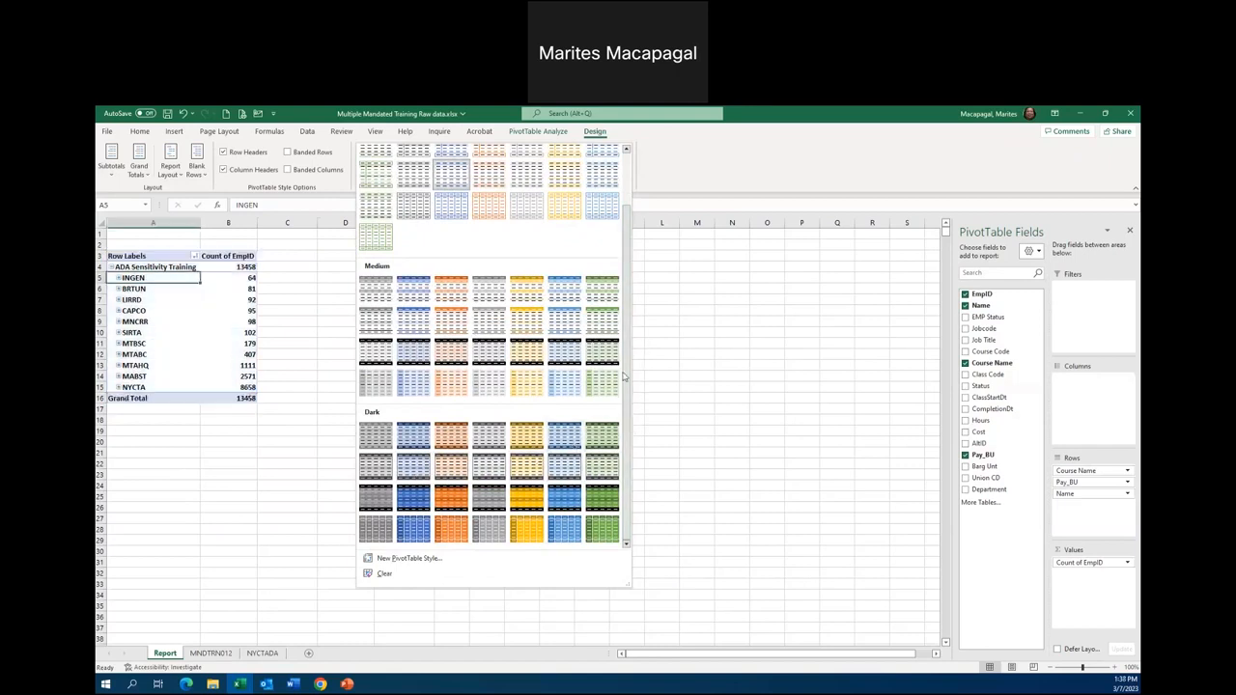
scroll(636, 263, up, 2)
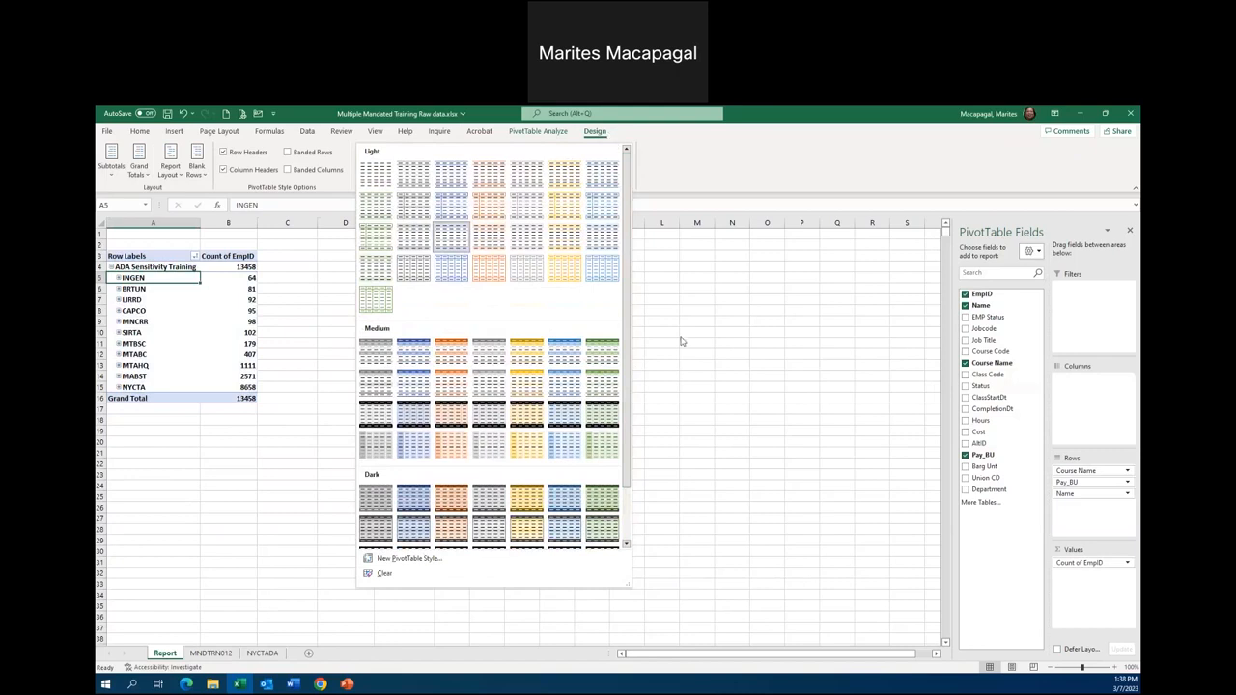
click(720, 317)
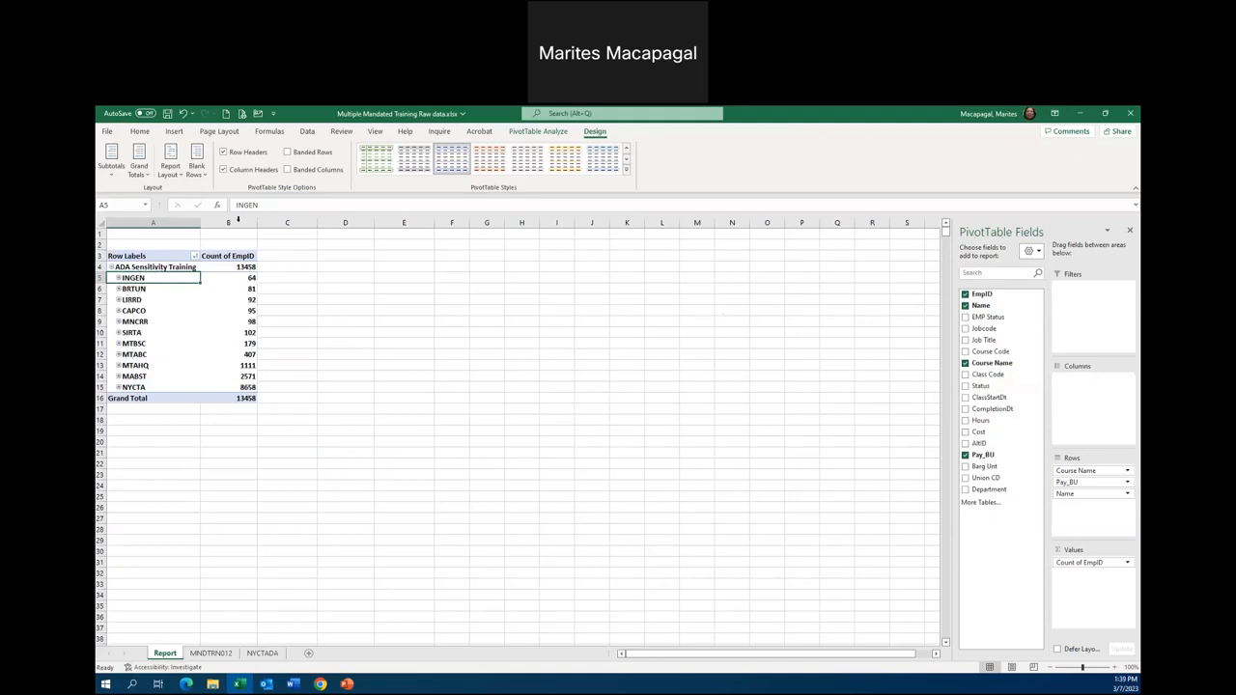
Step: Insert slicers for the EMP Status, Pay_BU and Department fields of the PivotTable
click(544, 131)
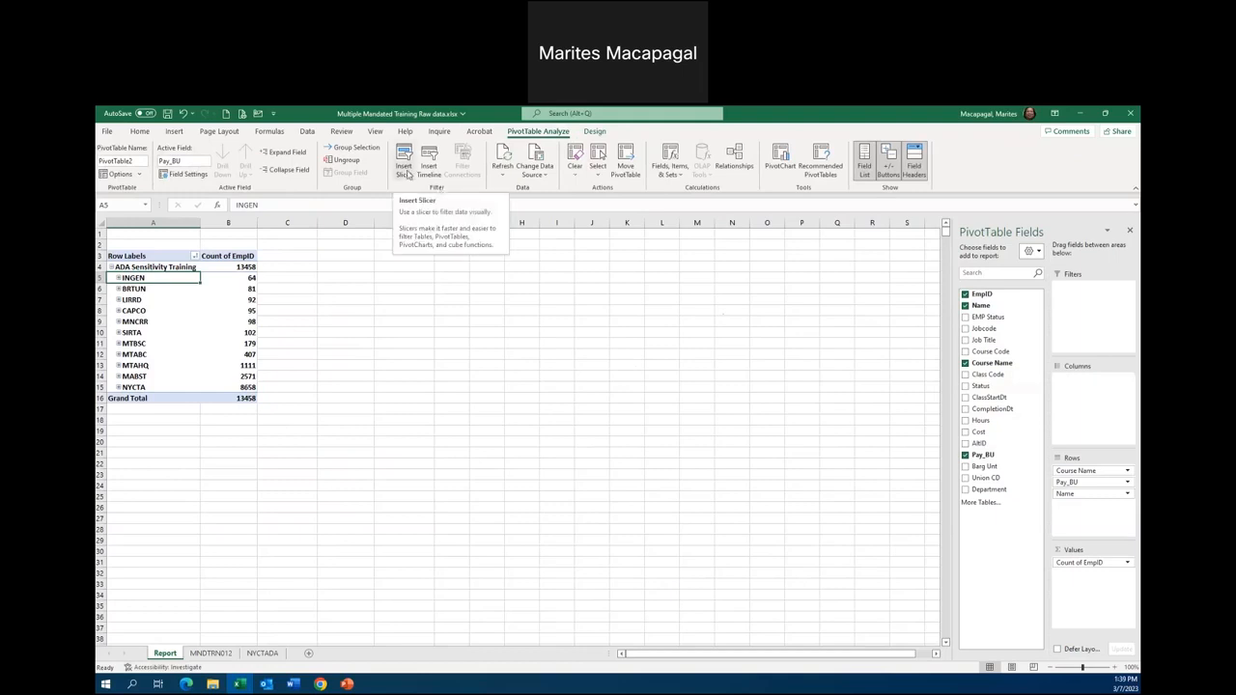
click(406, 170)
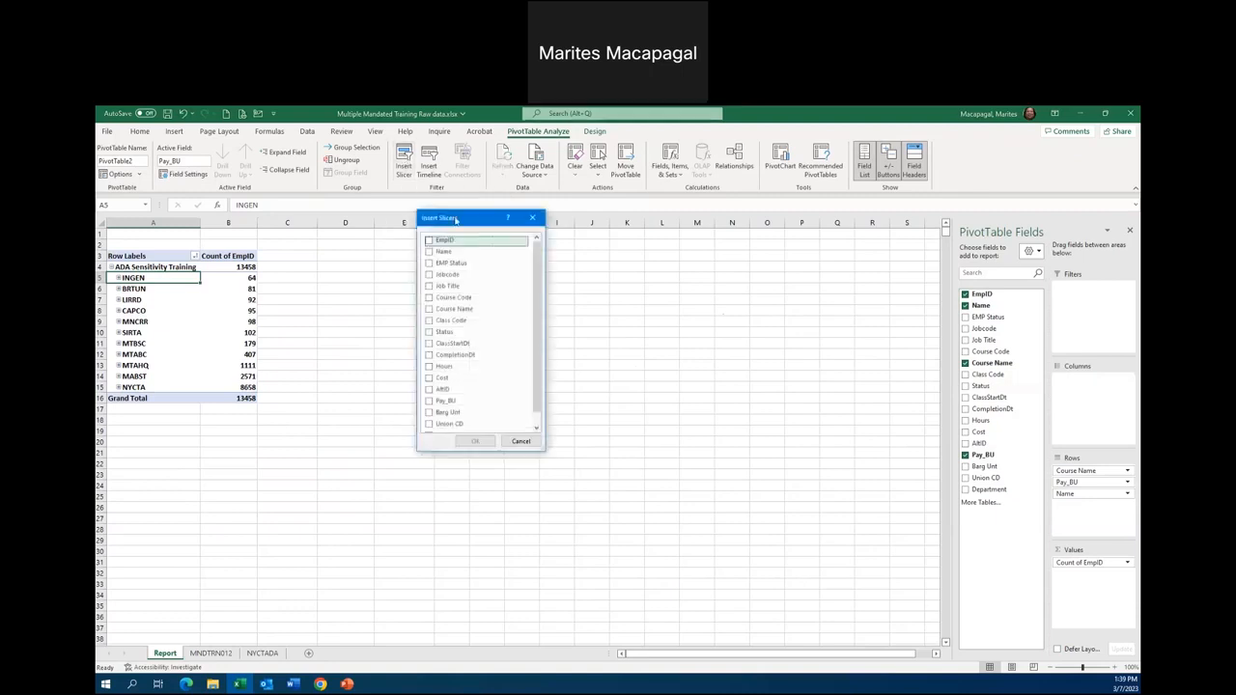
drag(456, 219, 442, 249)
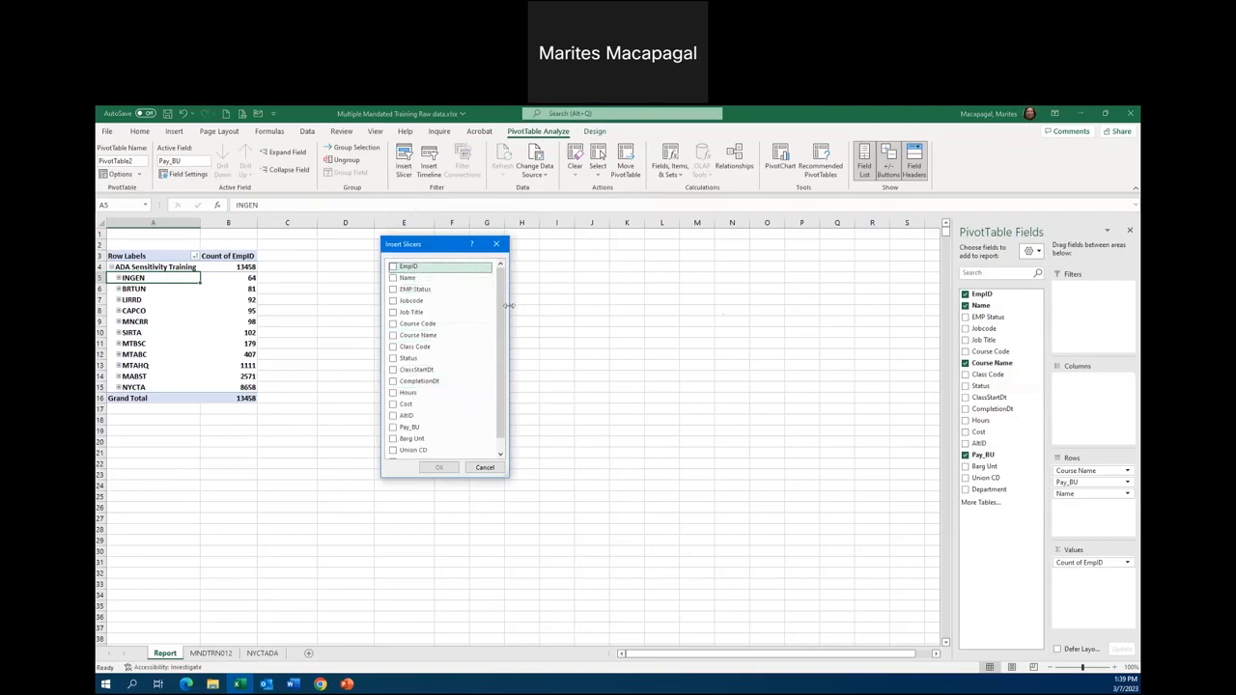
scroll(509, 305, down, 1)
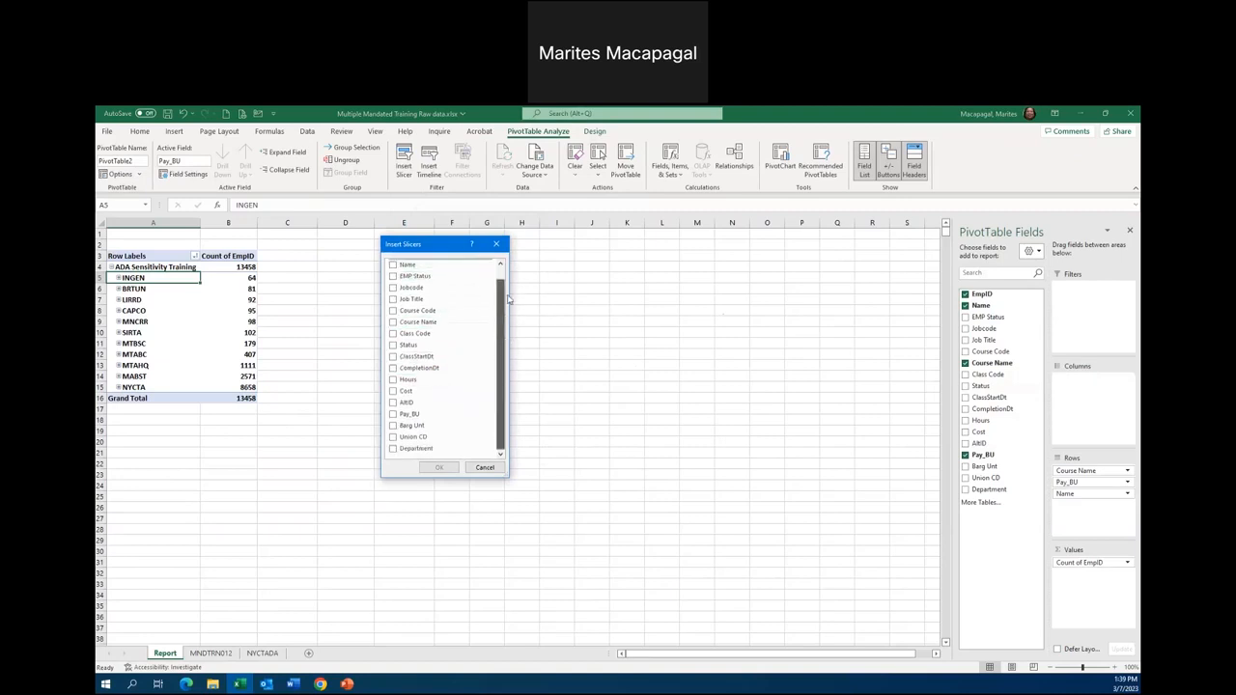
scroll(509, 299, up, 1)
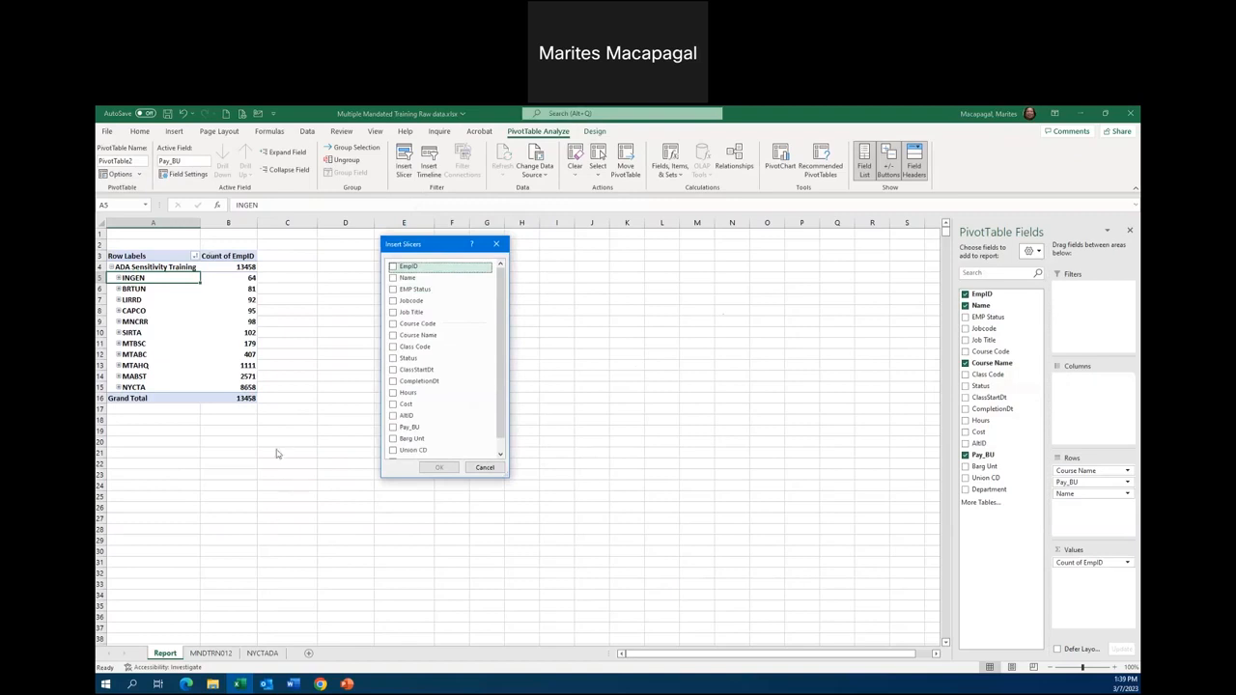
click(392, 428)
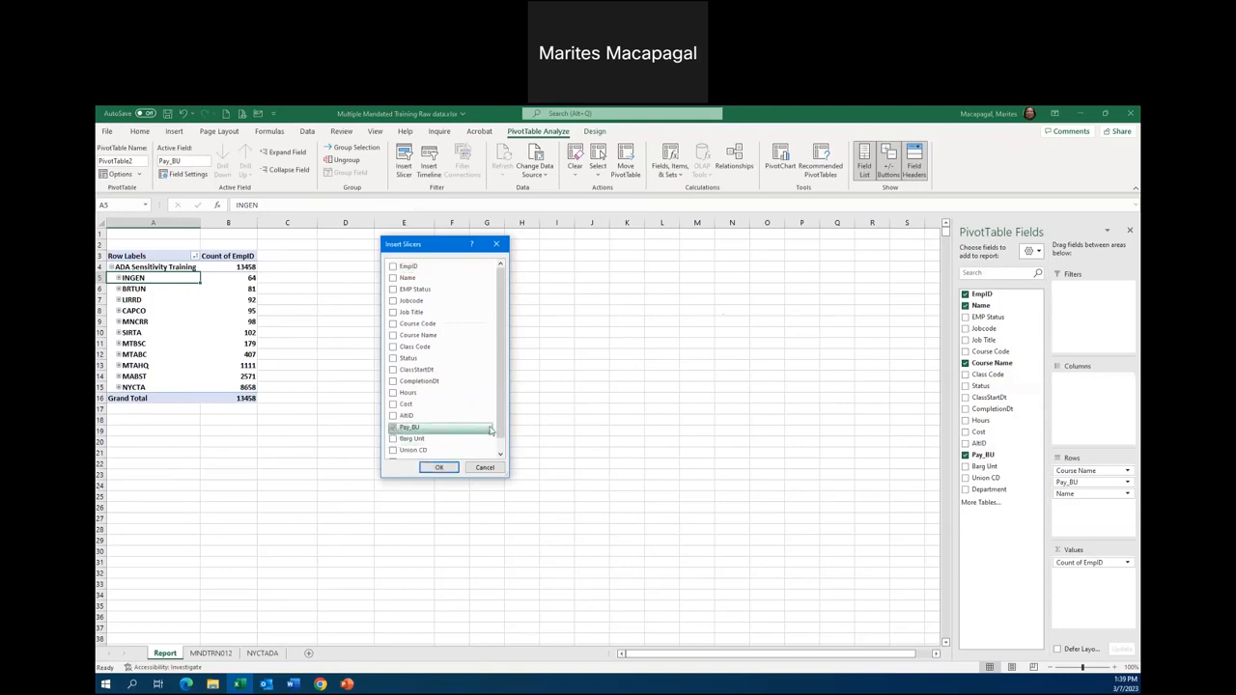
drag(501, 429, 501, 456)
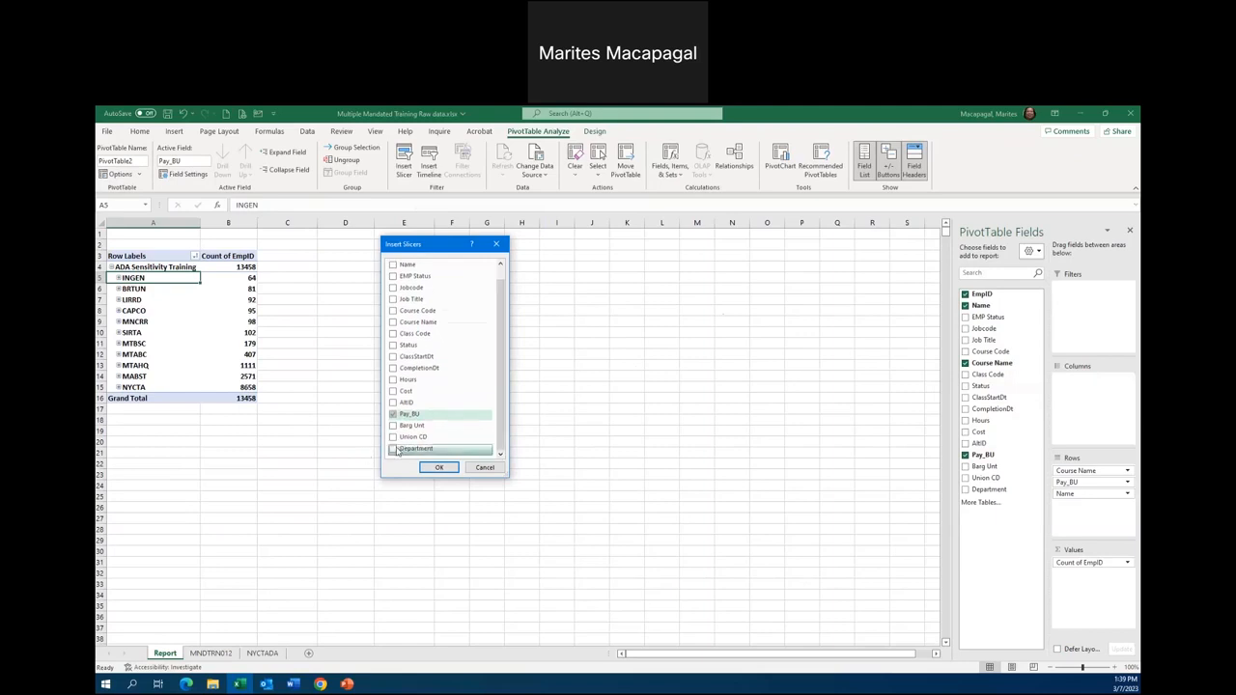
click(394, 449)
scroll(471, 439, up, 1)
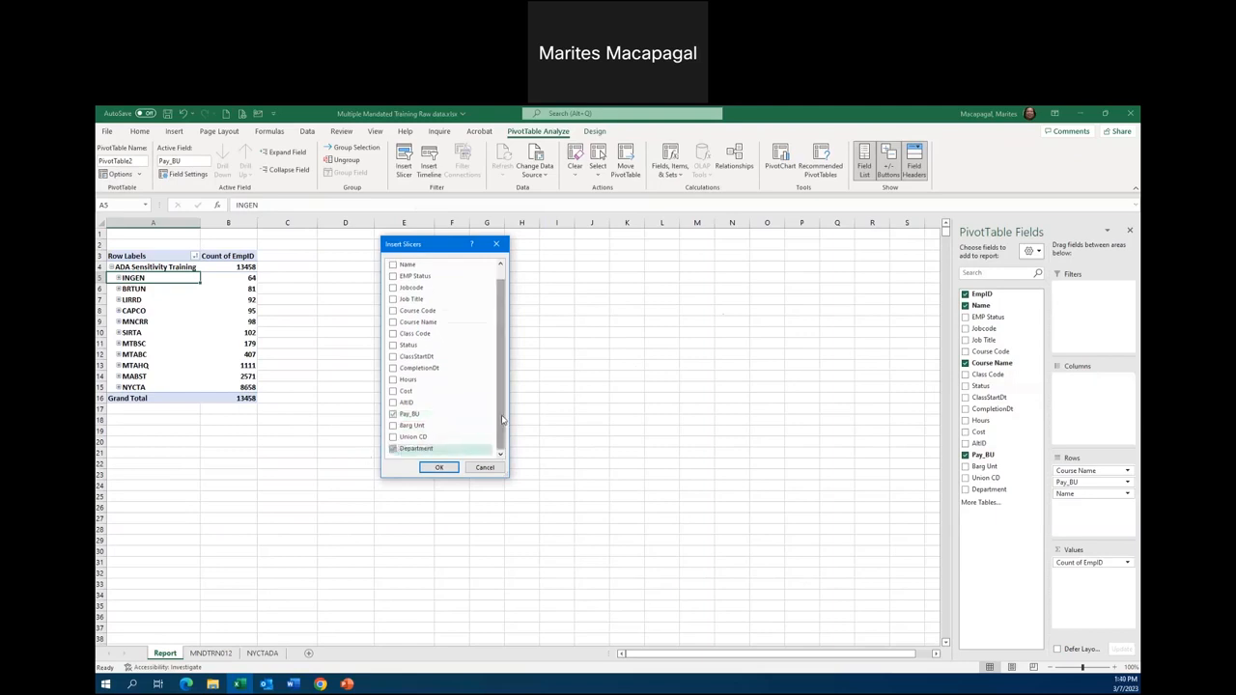
click(393, 290)
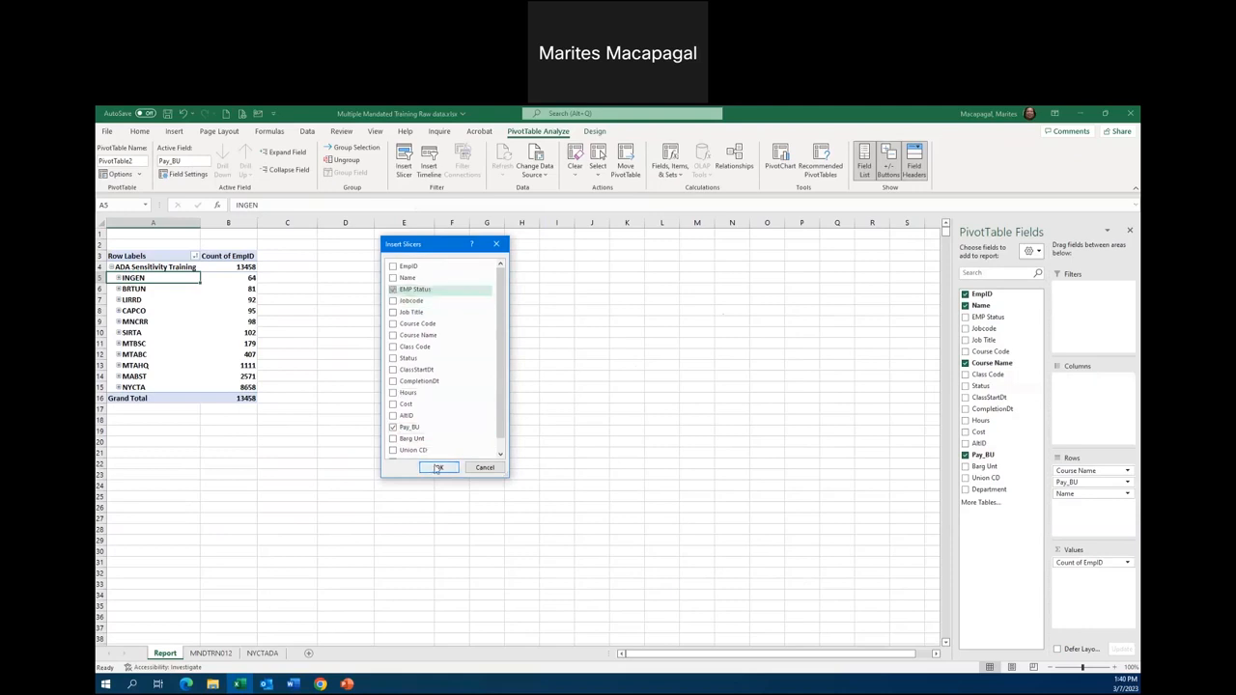
click(437, 469)
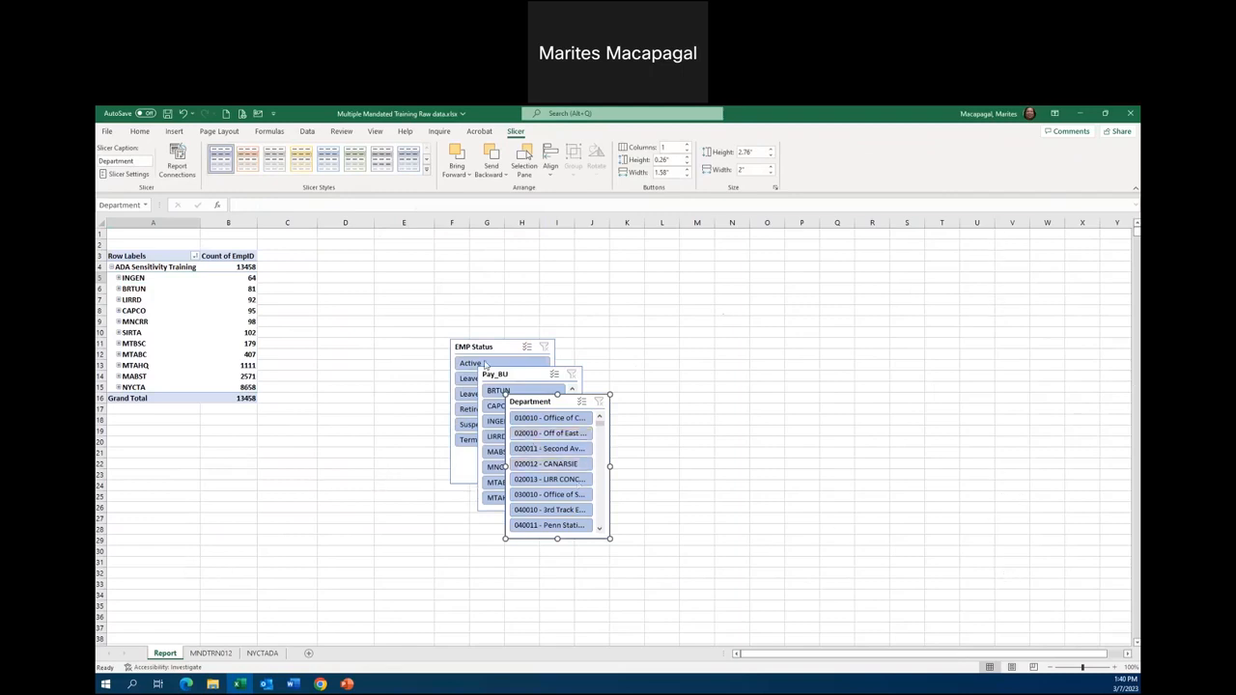
Step: Arrange the EMP Status, Pay_BU and Department slicers in one row beside the PivotTable without overlap
drag(501, 349, 392, 269)
drag(509, 376, 518, 273)
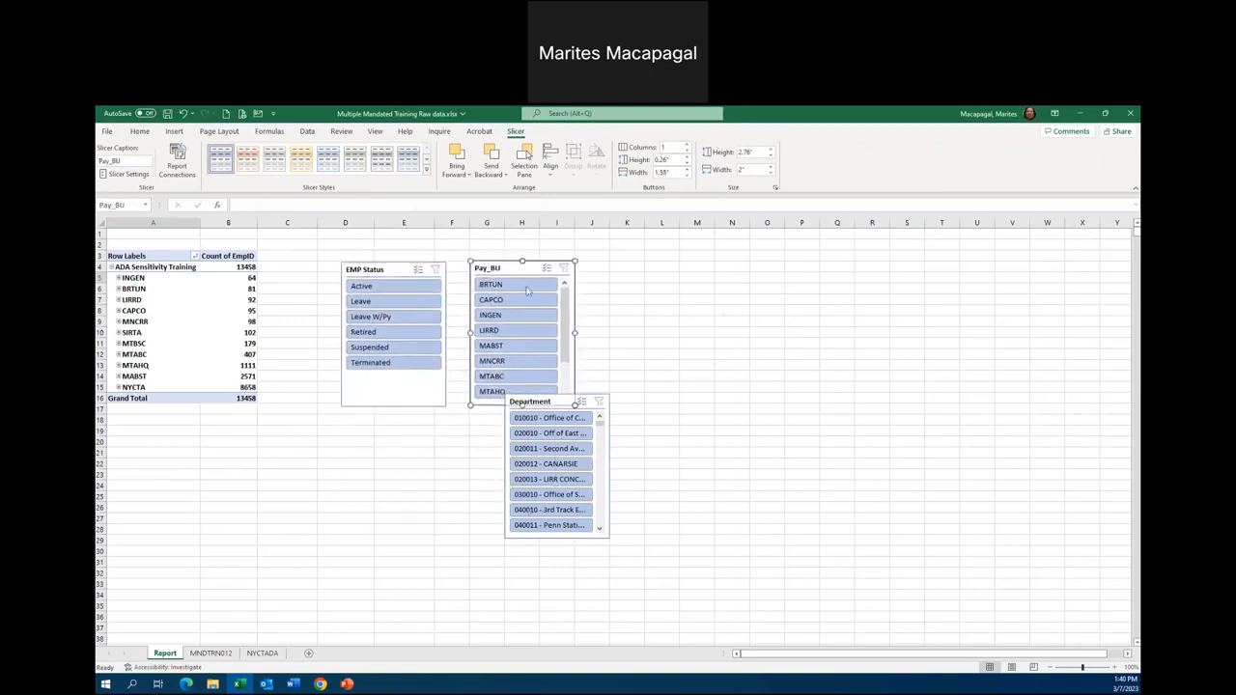
click(603, 399)
drag(656, 367, 667, 269)
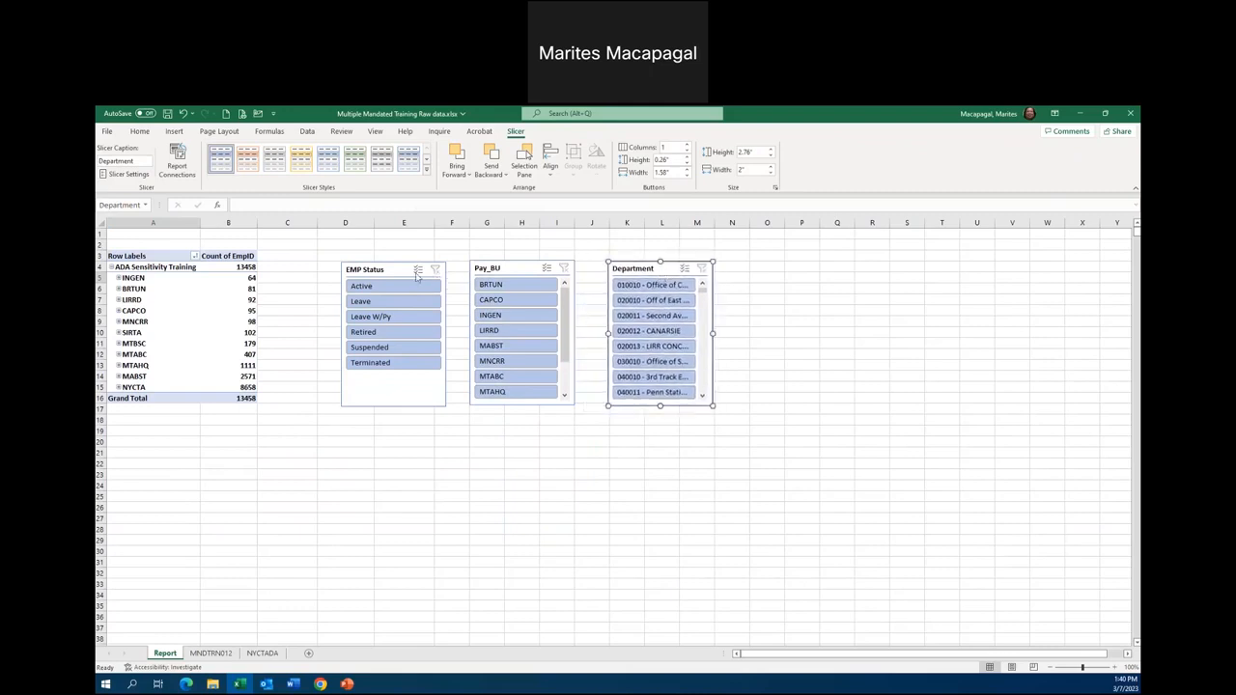
drag(403, 272, 378, 270)
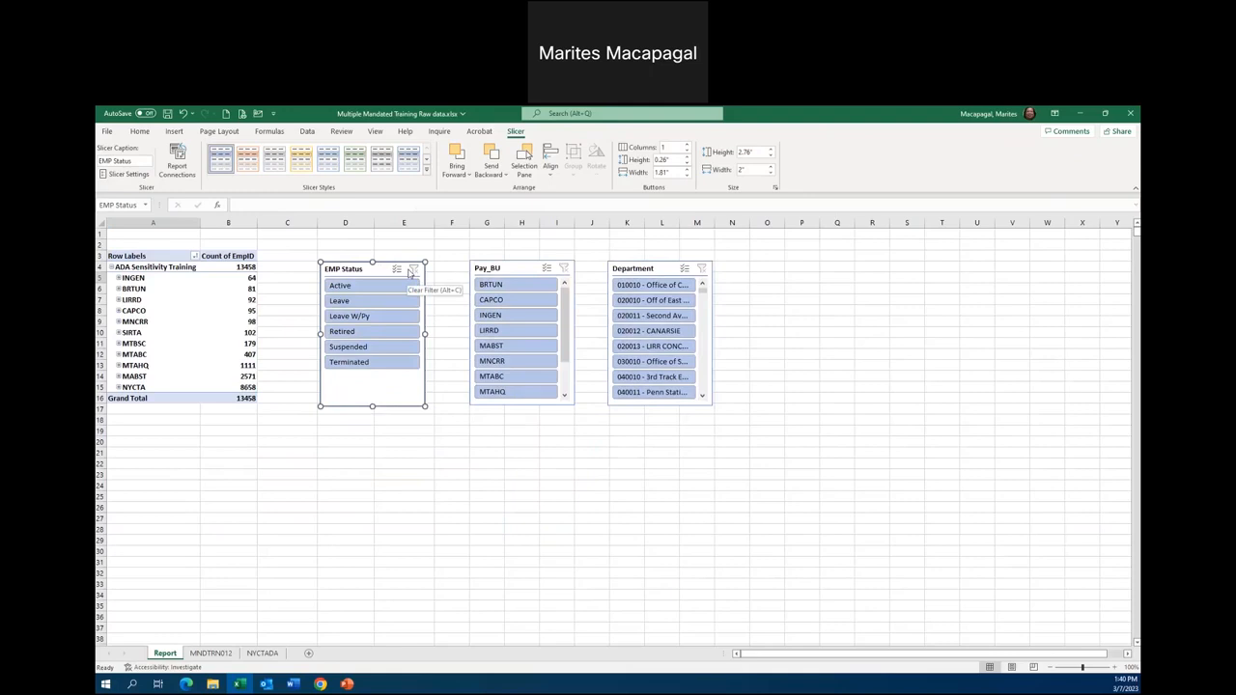
Step: Add EMP Status as a report filter of the PivotTable and filter to Active with the EMP Status slicer
click(217, 299)
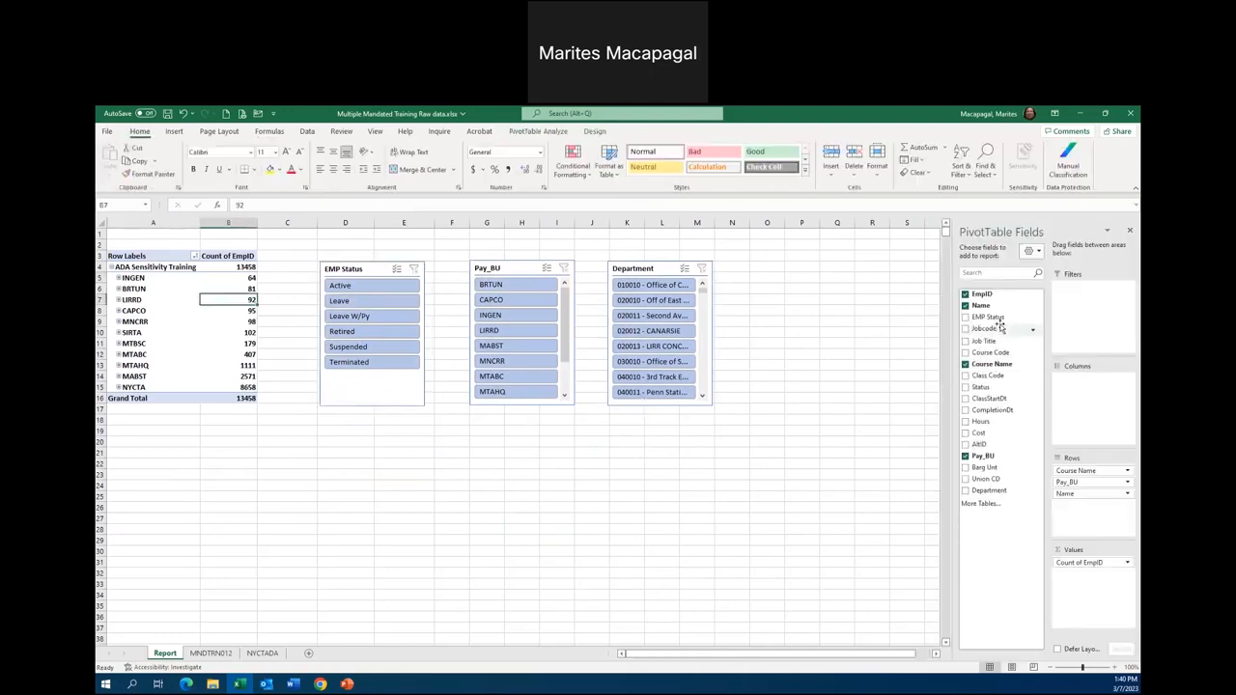
drag(998, 318, 1084, 307)
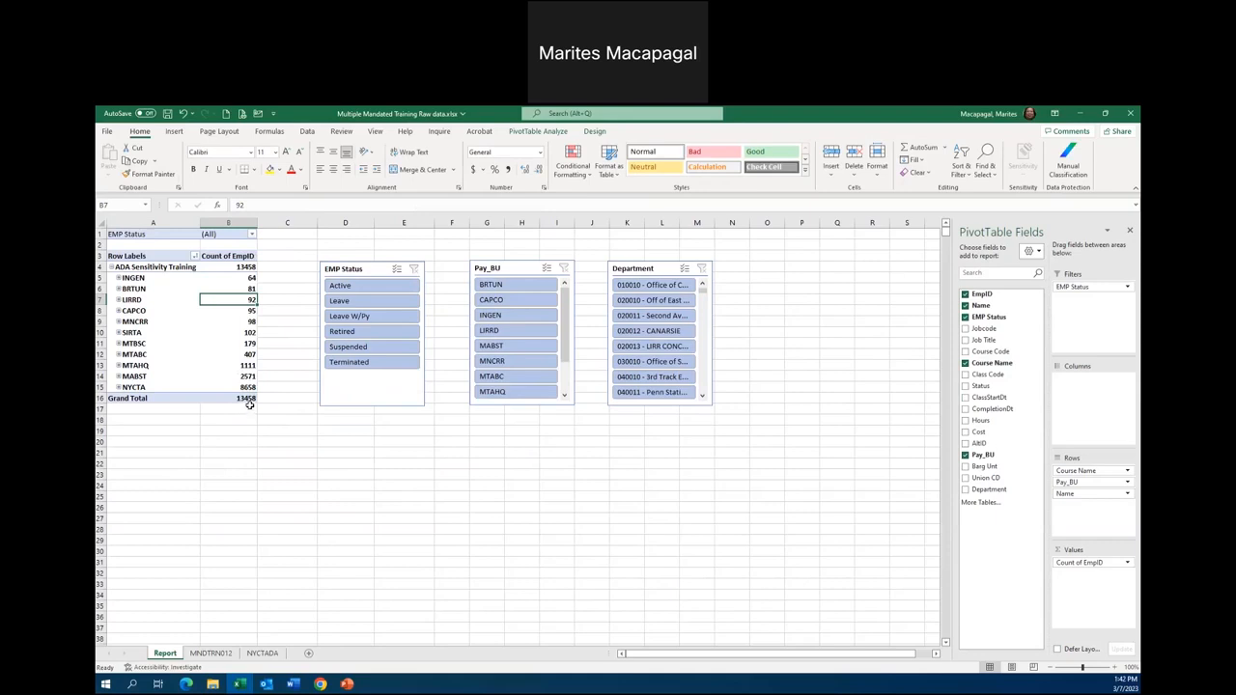
mouse_move(253, 400)
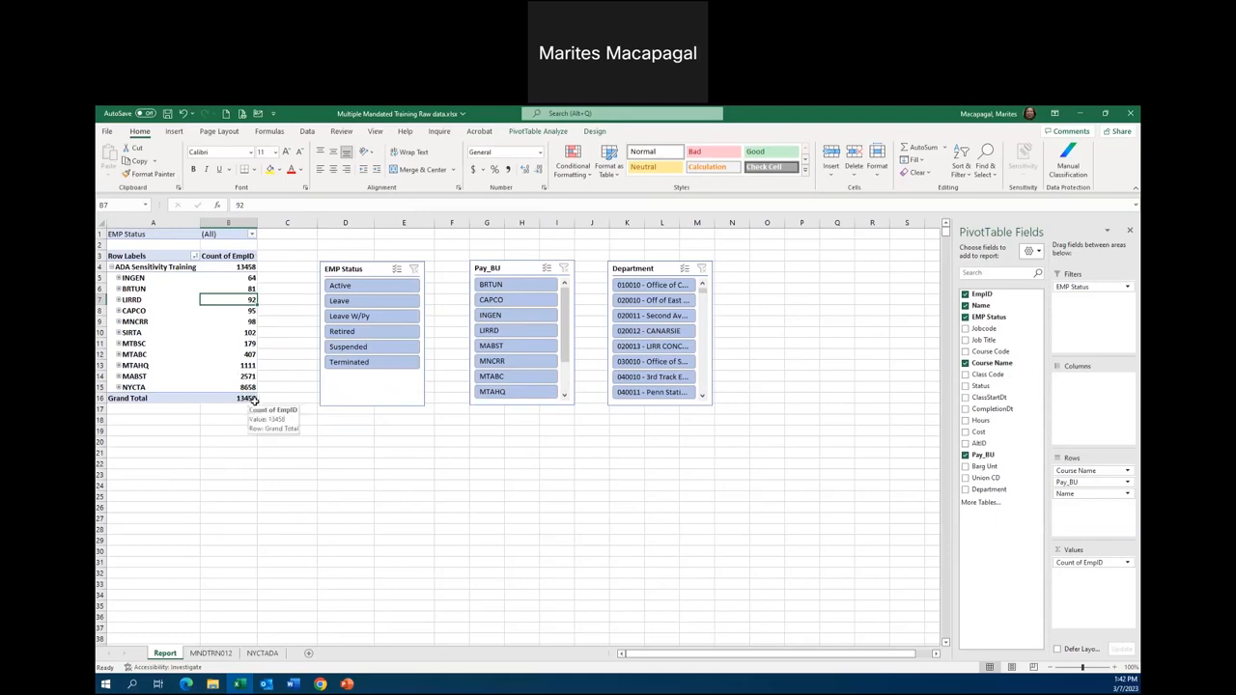
click(375, 292)
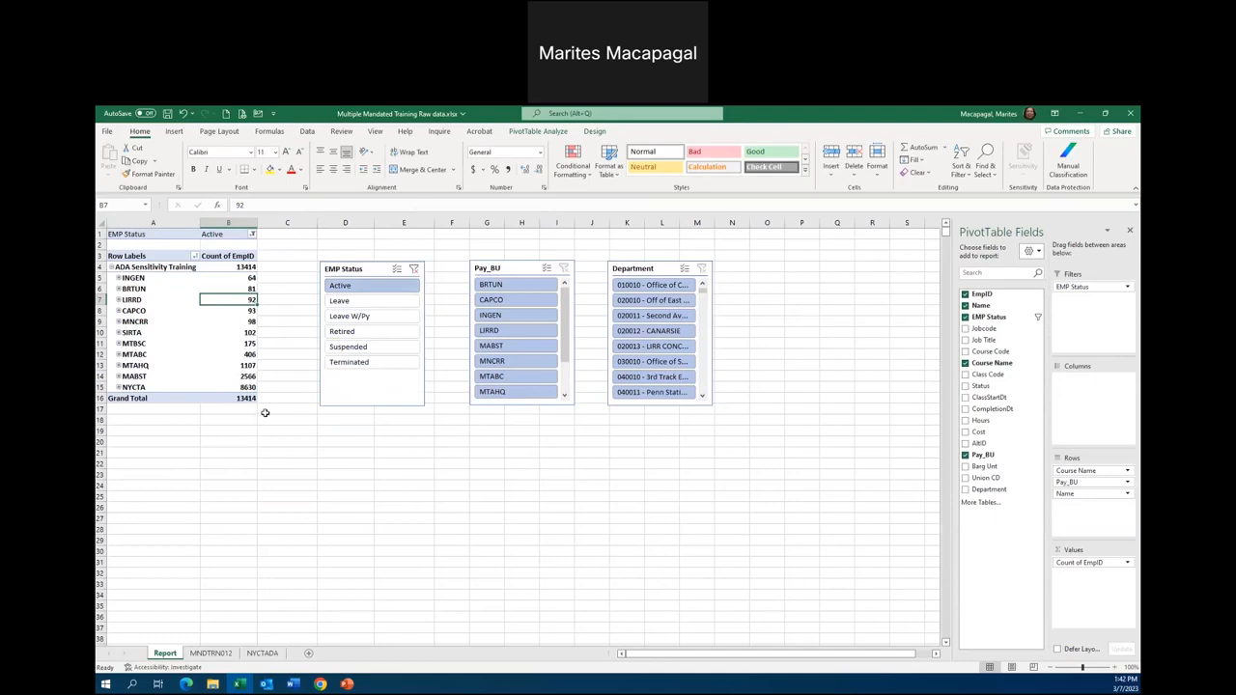
Step: Clear the EMP Status slicer filter and filter the PivotTable to BRTUN with the Pay_BU slicer
click(414, 269)
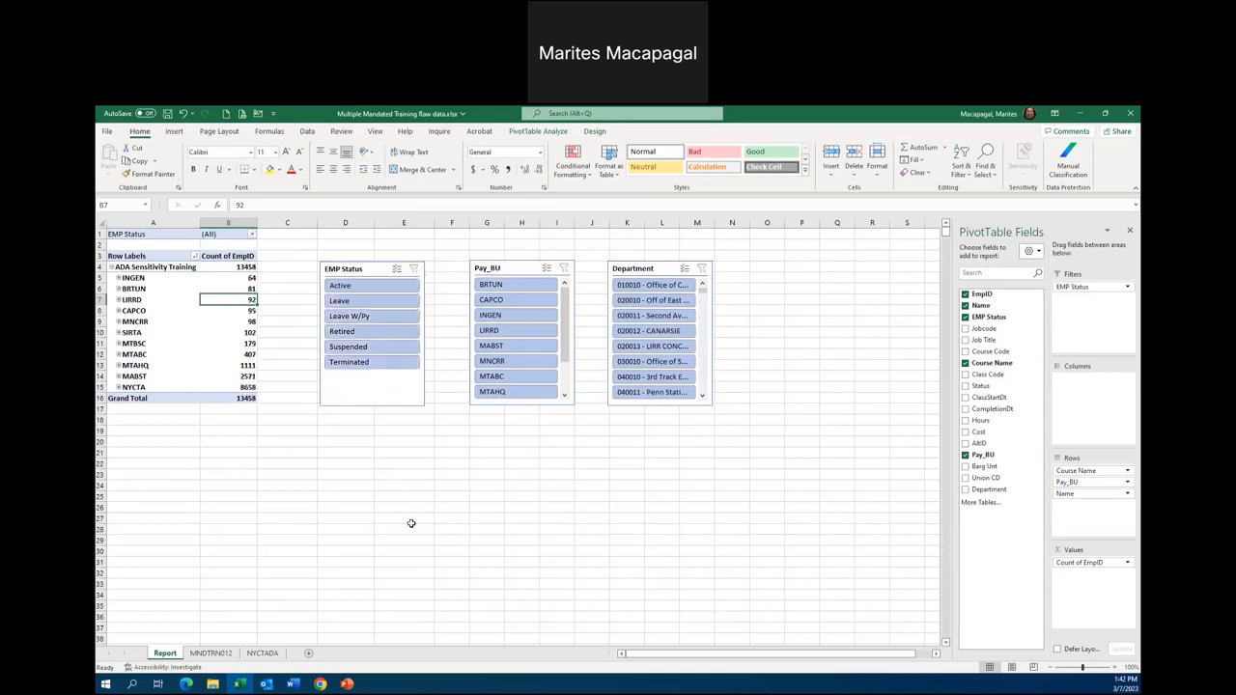
click(502, 286)
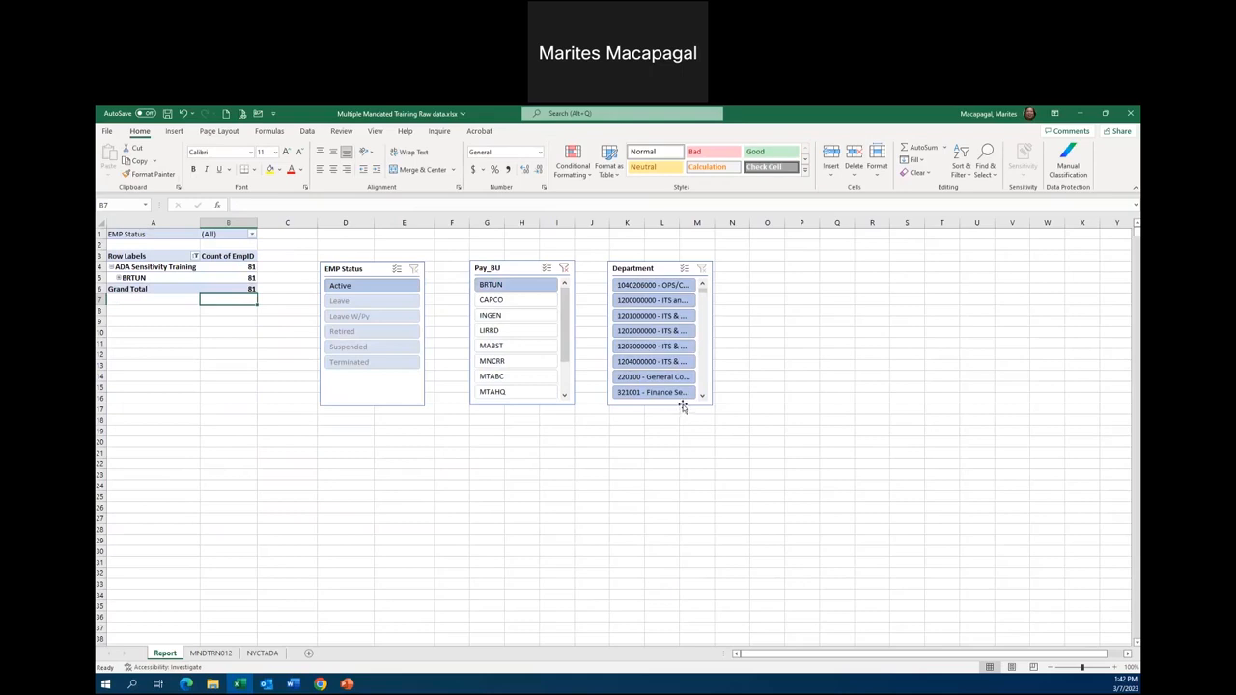
click(682, 405)
drag(661, 406, 667, 563)
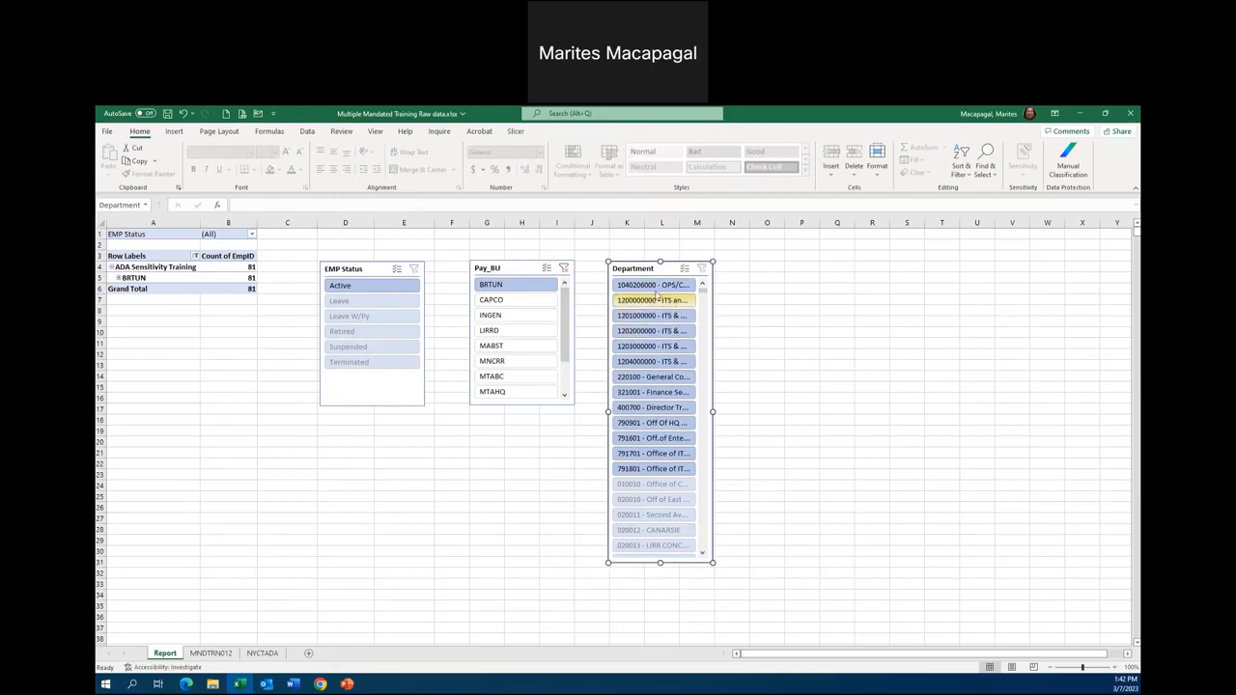
click(660, 286)
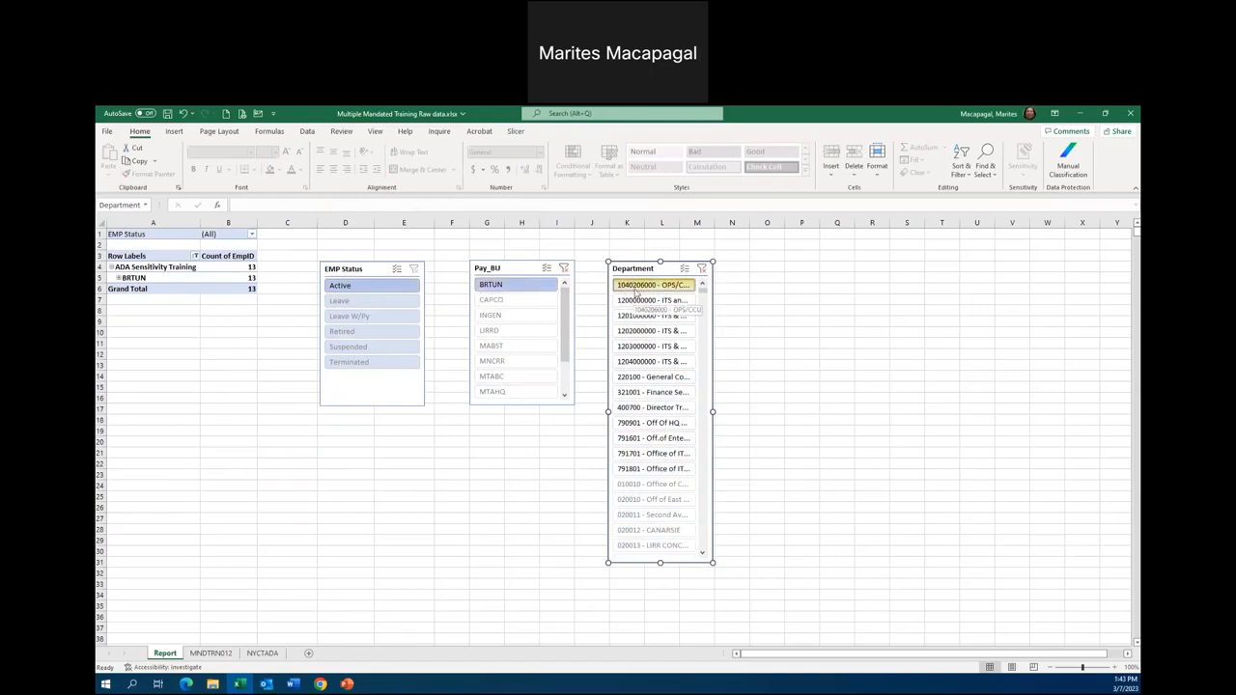
Step: Clear the Department and Pay_BU slicer filters
click(702, 270)
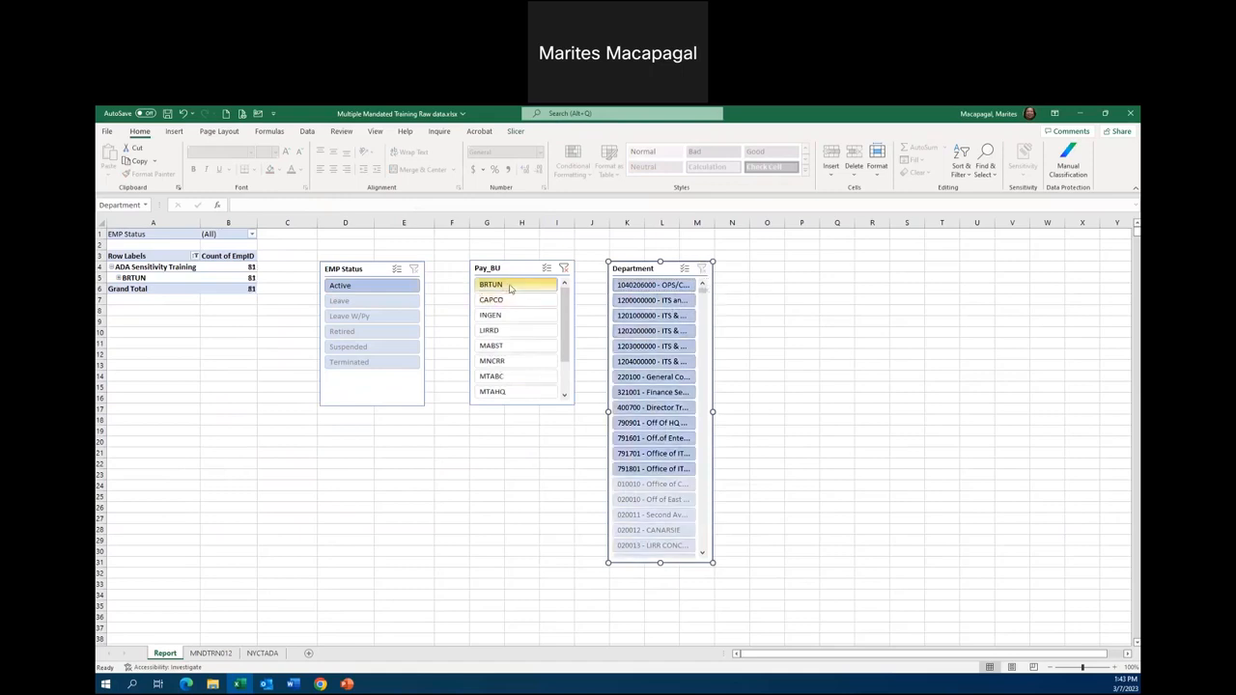
click(564, 270)
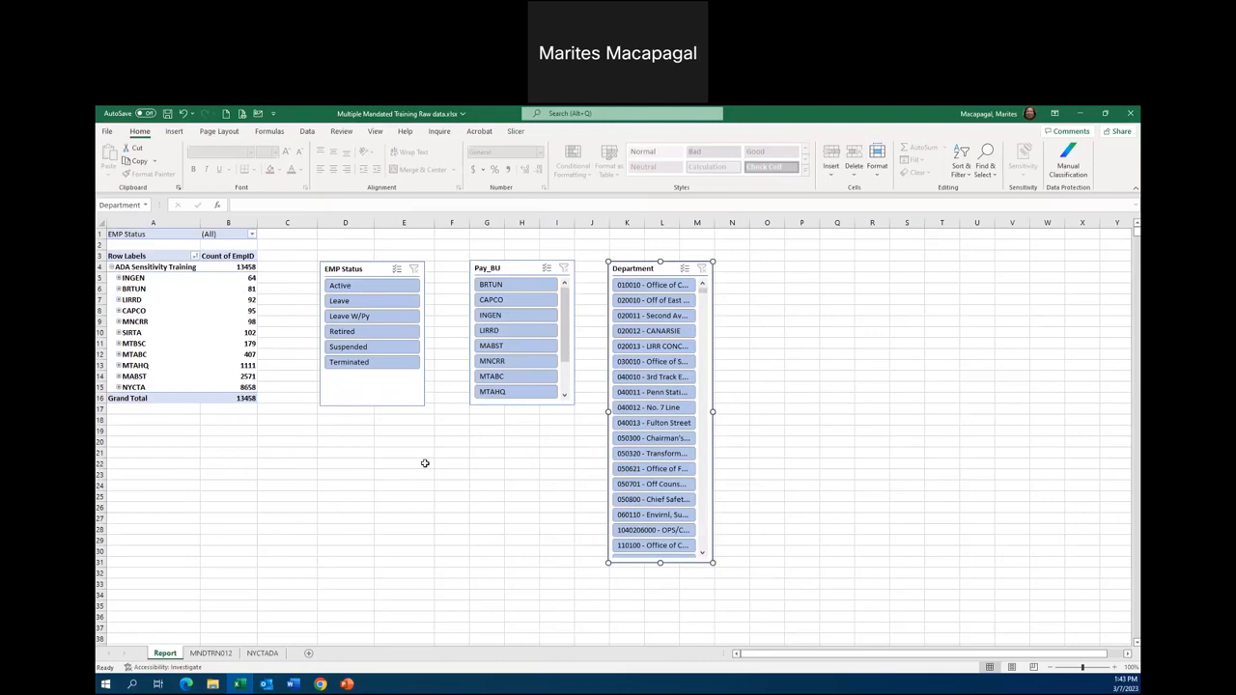
Step: Exclude Active through multi-select in the EMP Status slicer, comparing it with the report filter list, and clear the filter again
click(396, 271)
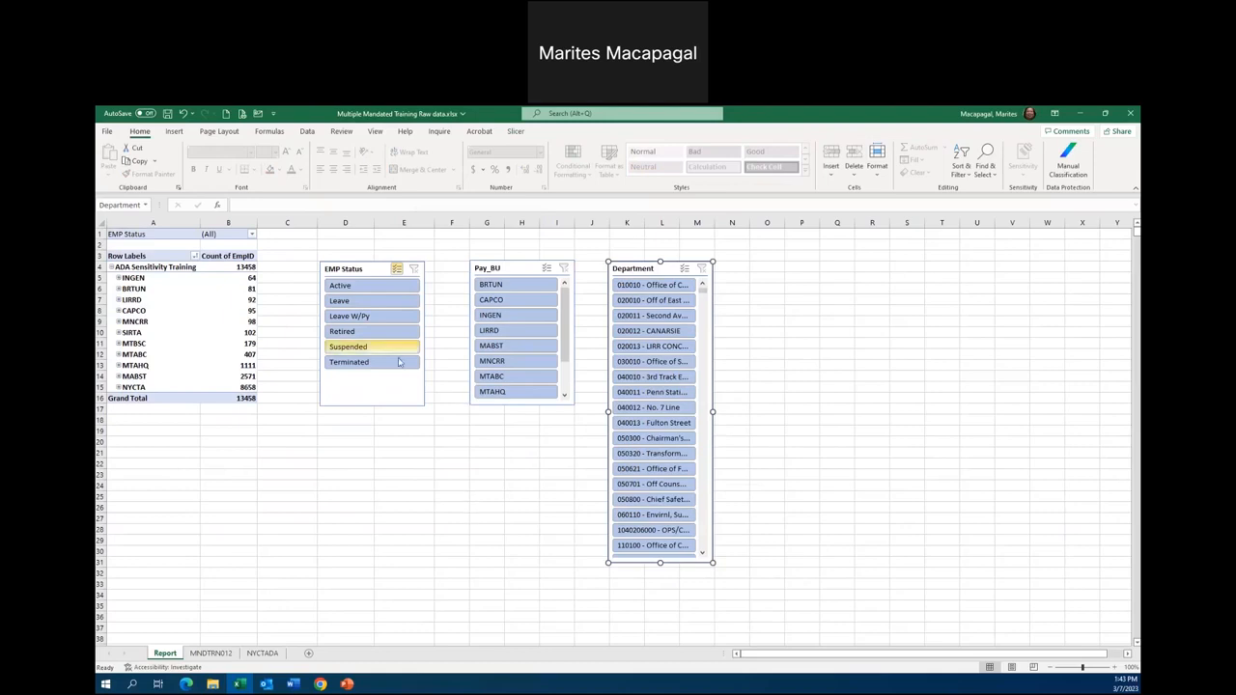
click(345, 288)
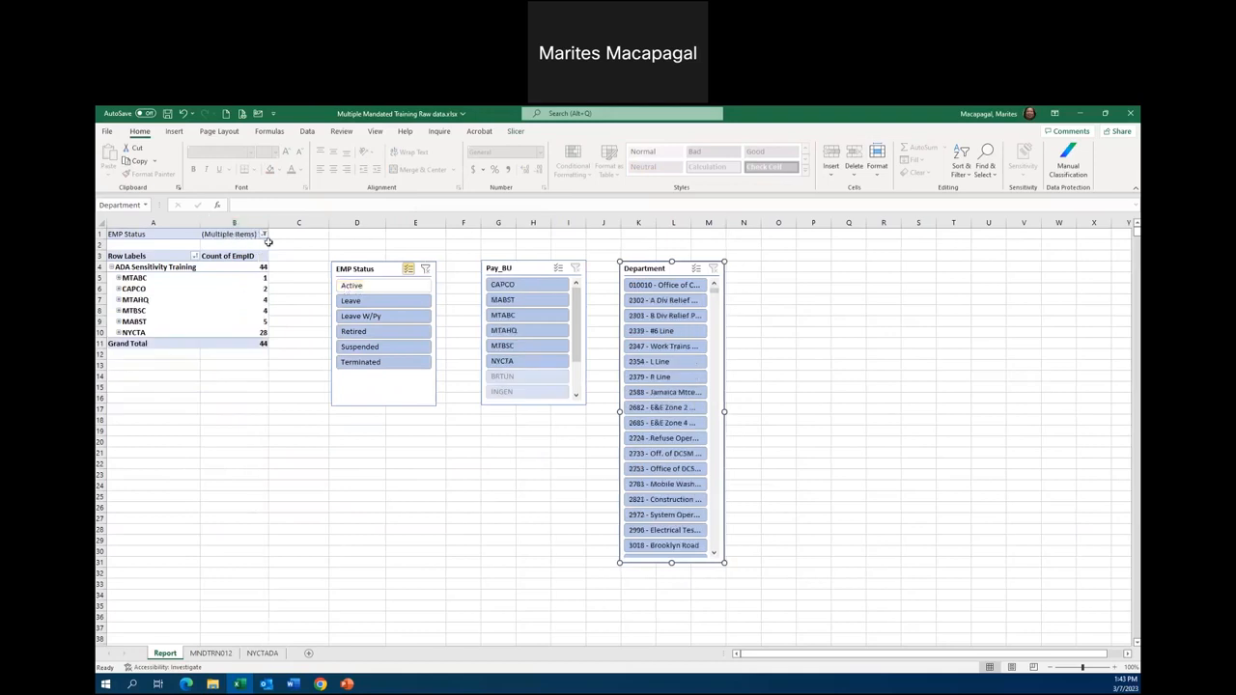
click(263, 234)
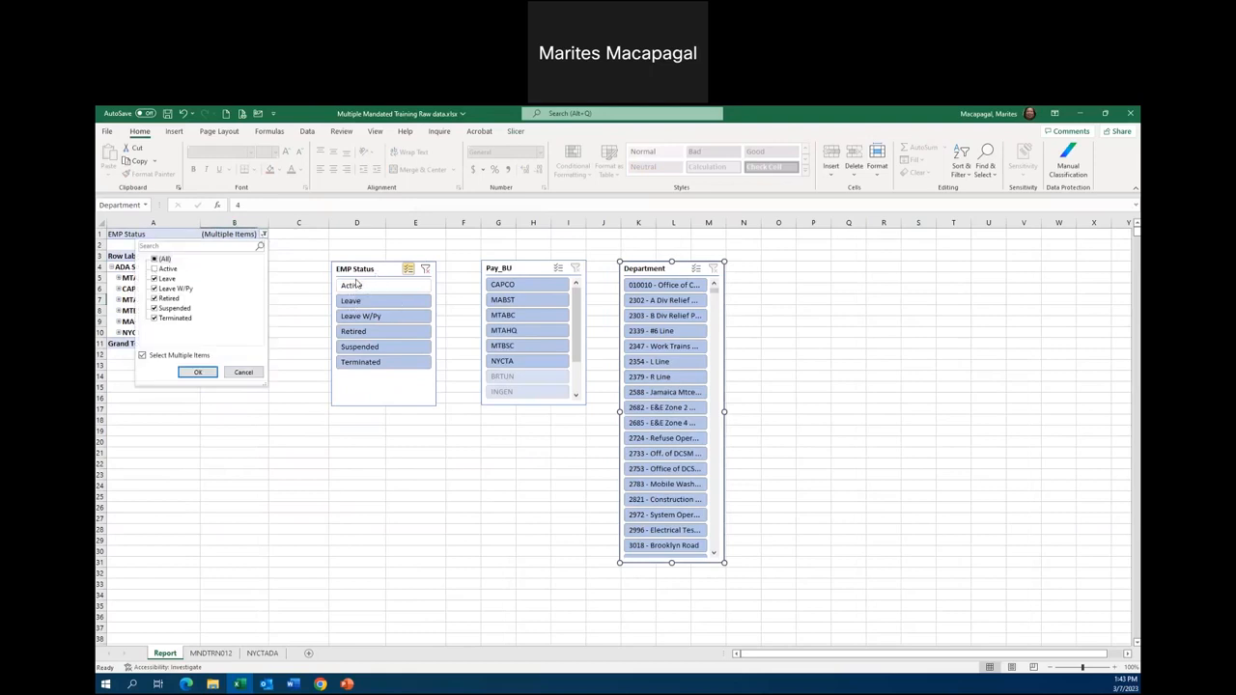
click(408, 270)
click(198, 373)
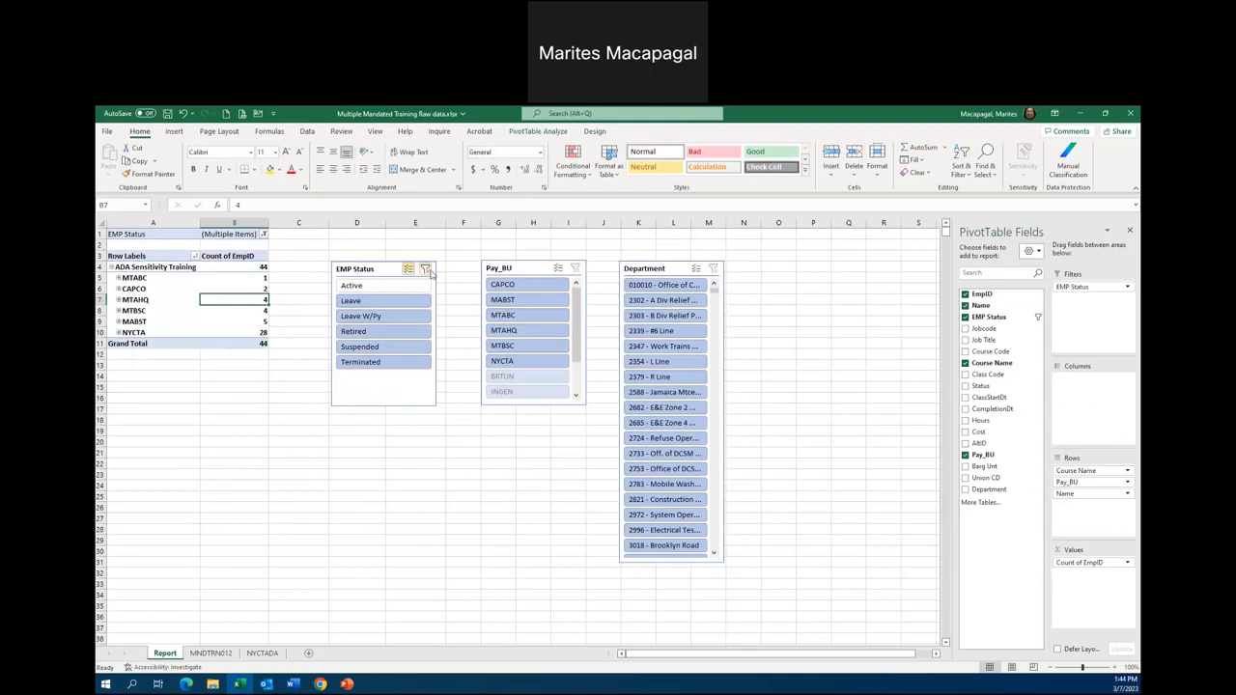
click(426, 270)
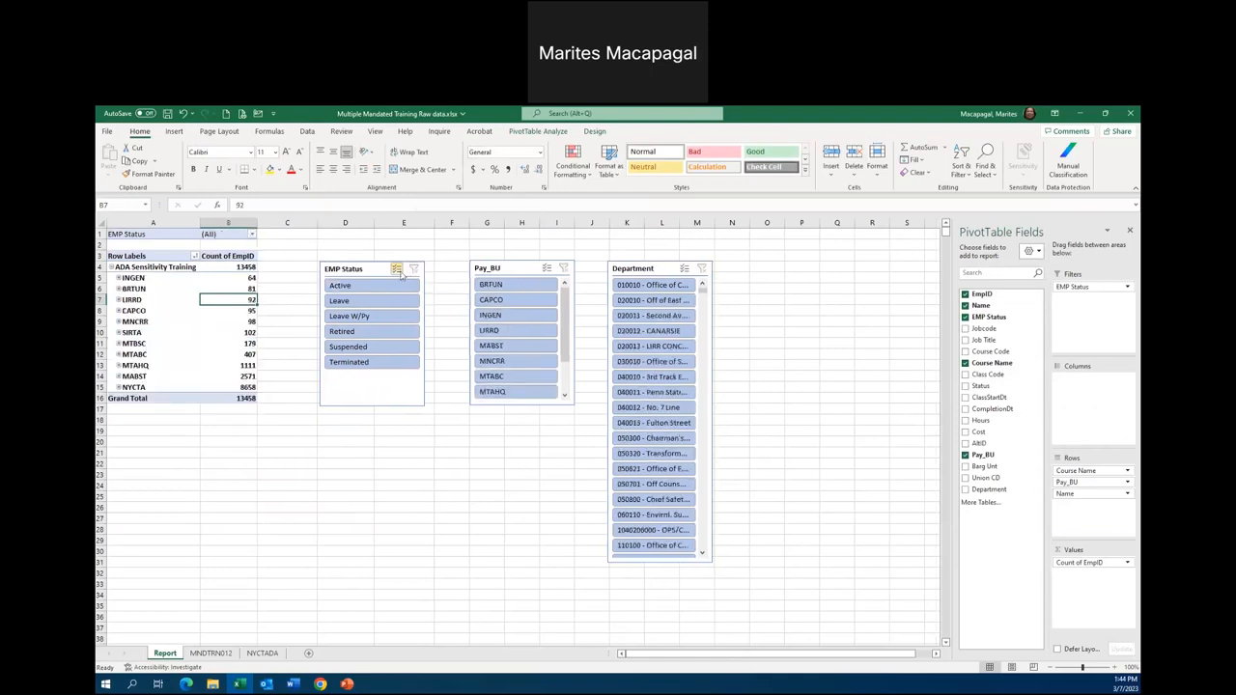
Step: Shorten the Department slicer to match the height of the neighbouring slicers
click(480, 497)
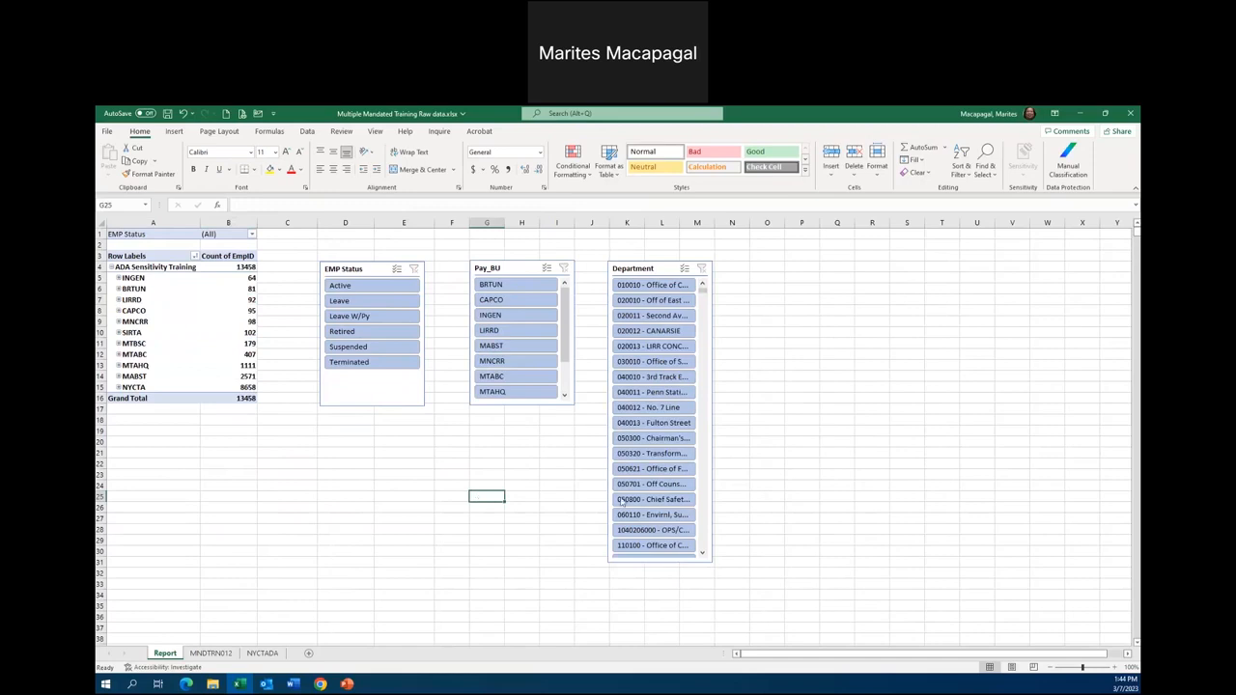
click(706, 560)
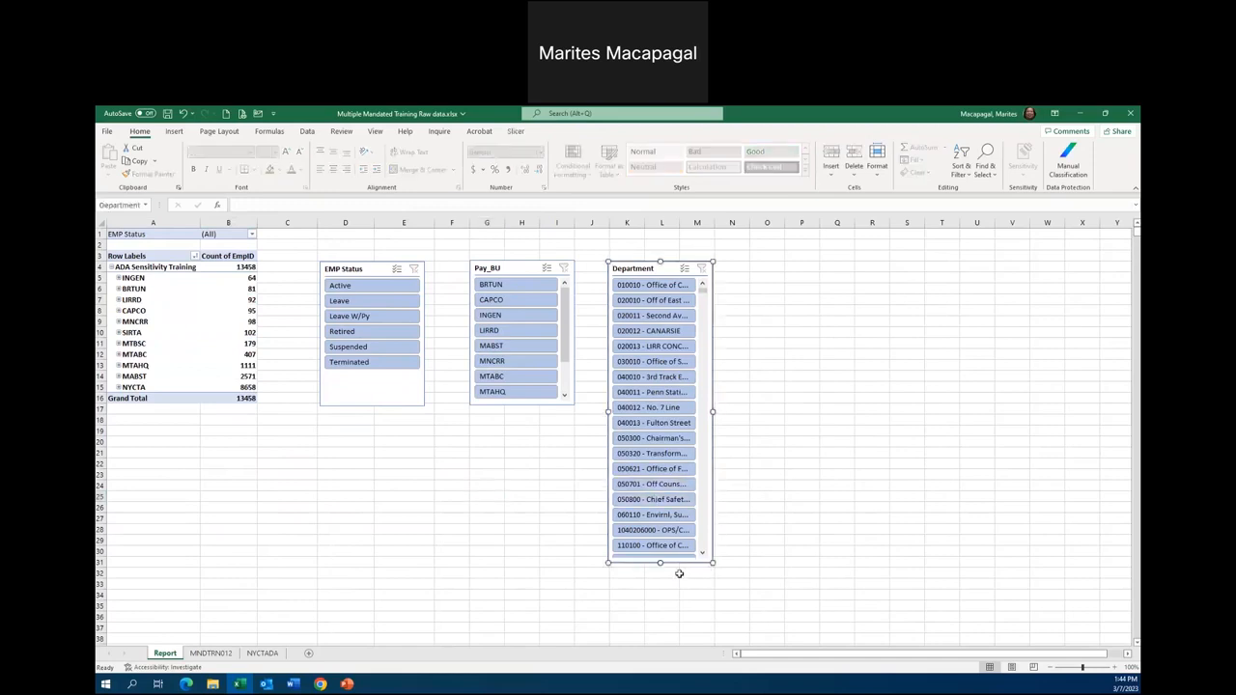
drag(661, 560, 661, 404)
click(544, 549)
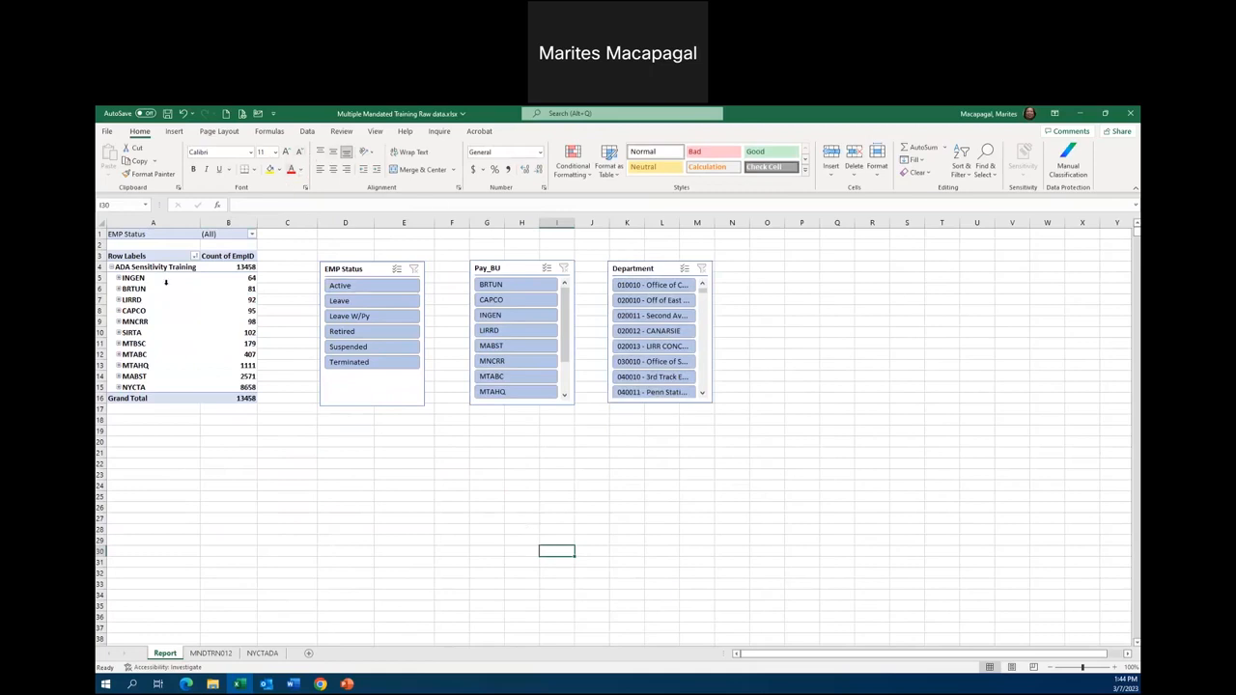
Step: Insert a timeline for the CompletionDt field of the PivotTable
click(165, 321)
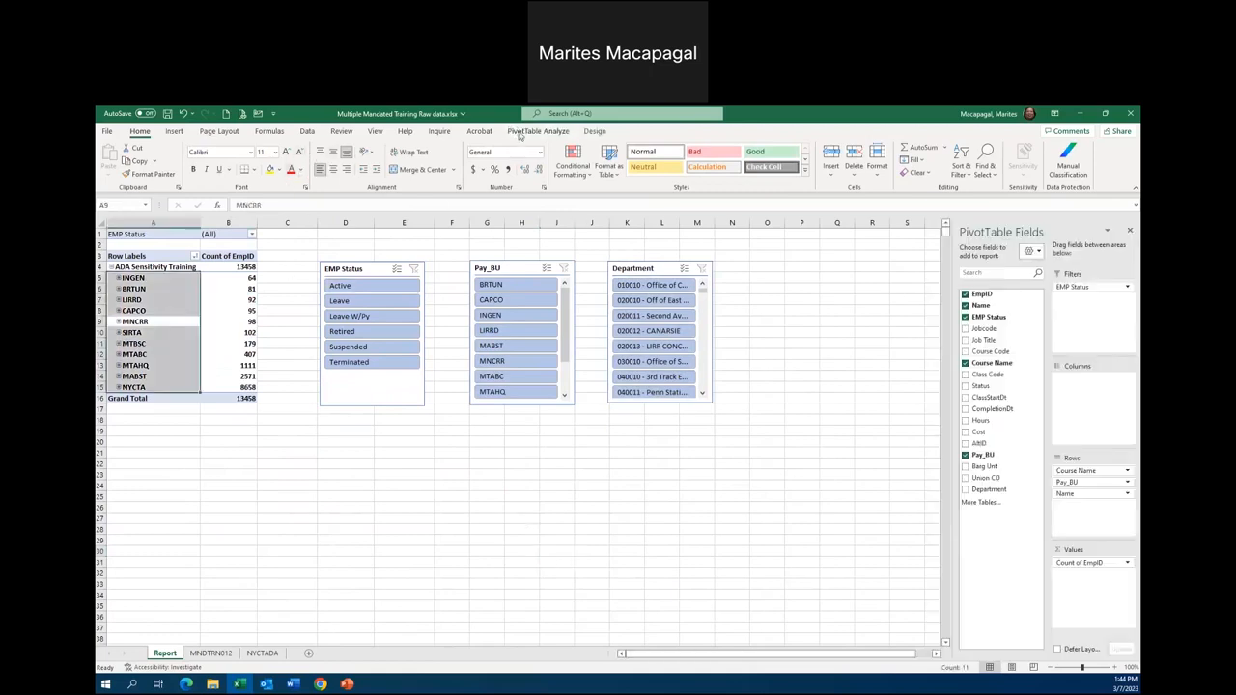
click(521, 132)
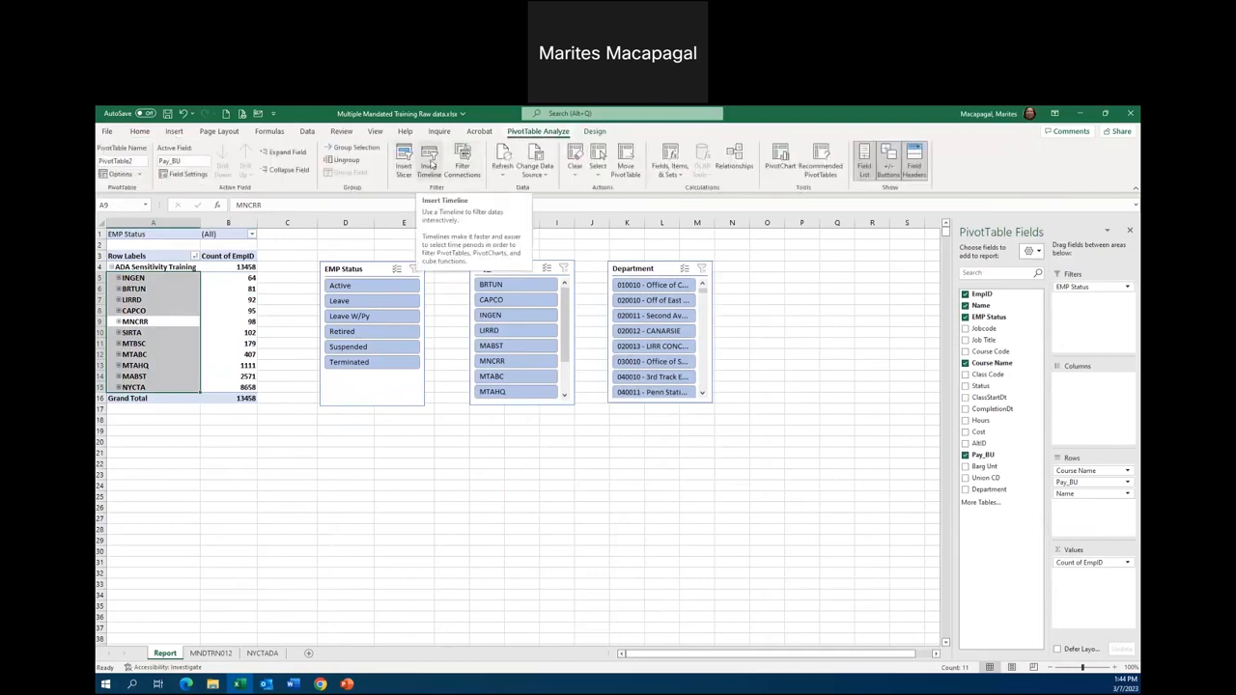
click(430, 166)
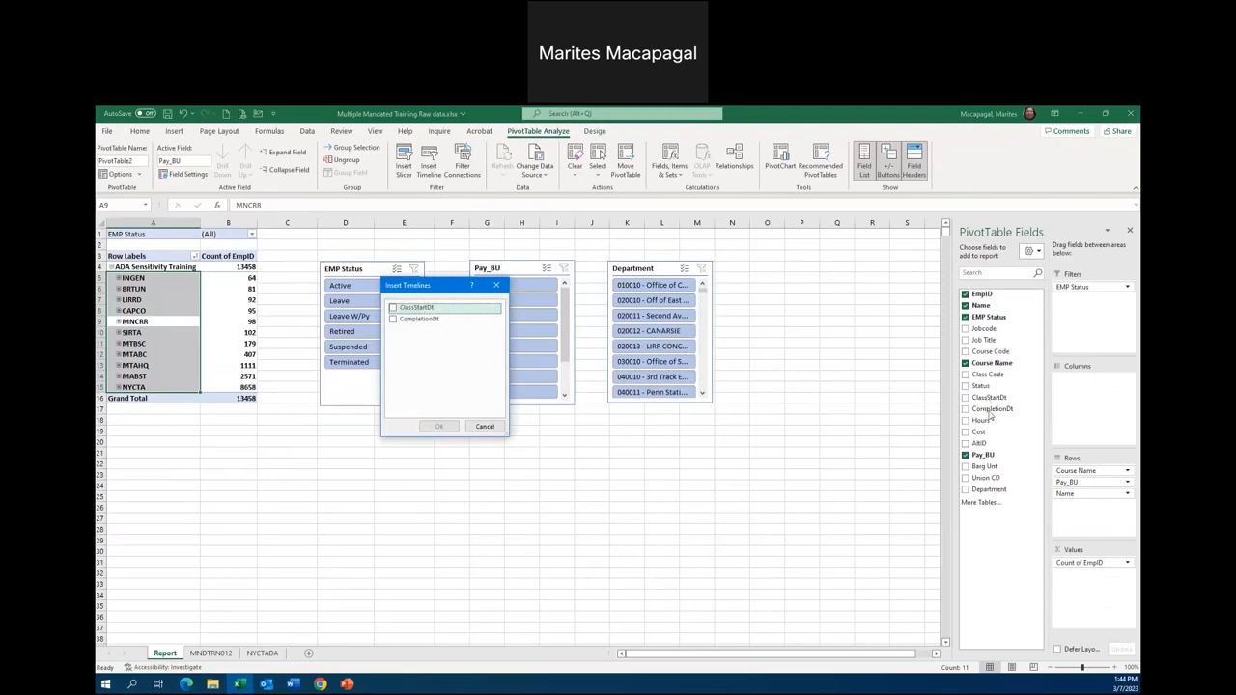
click(393, 320)
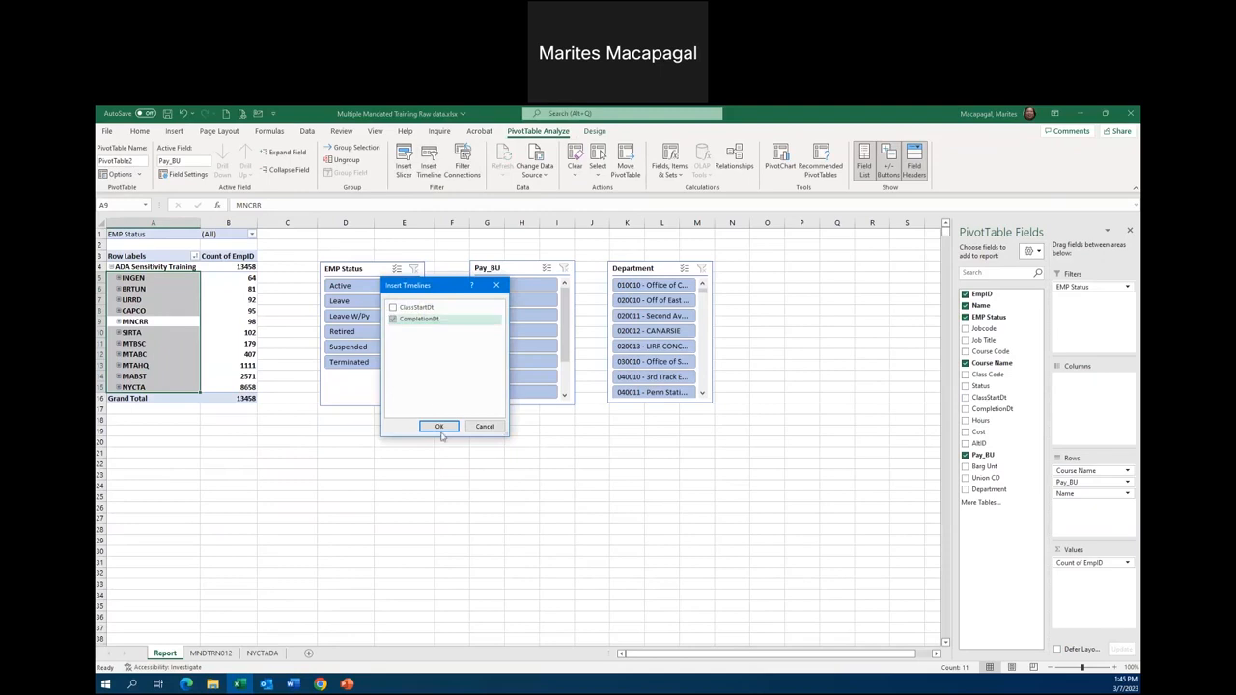
click(449, 428)
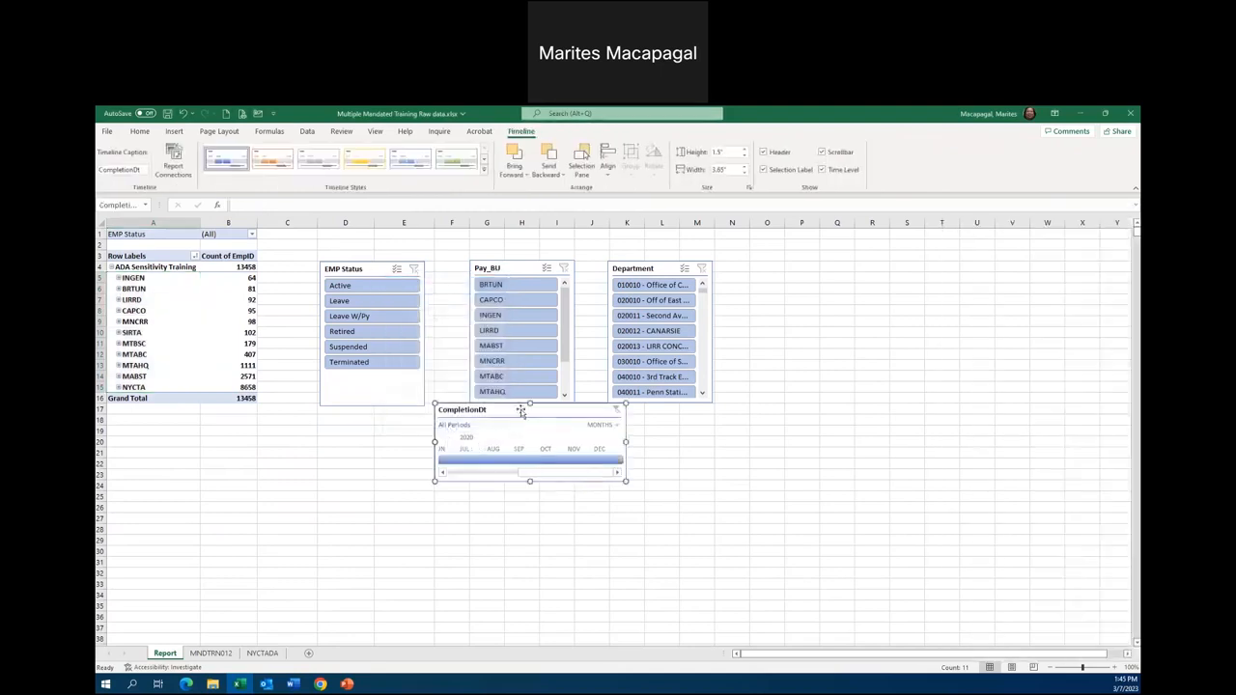
Step: Place the CompletionDt timeline below the slicers and widen it to about 7 inches to show January through December 2020
drag(517, 409, 398, 442)
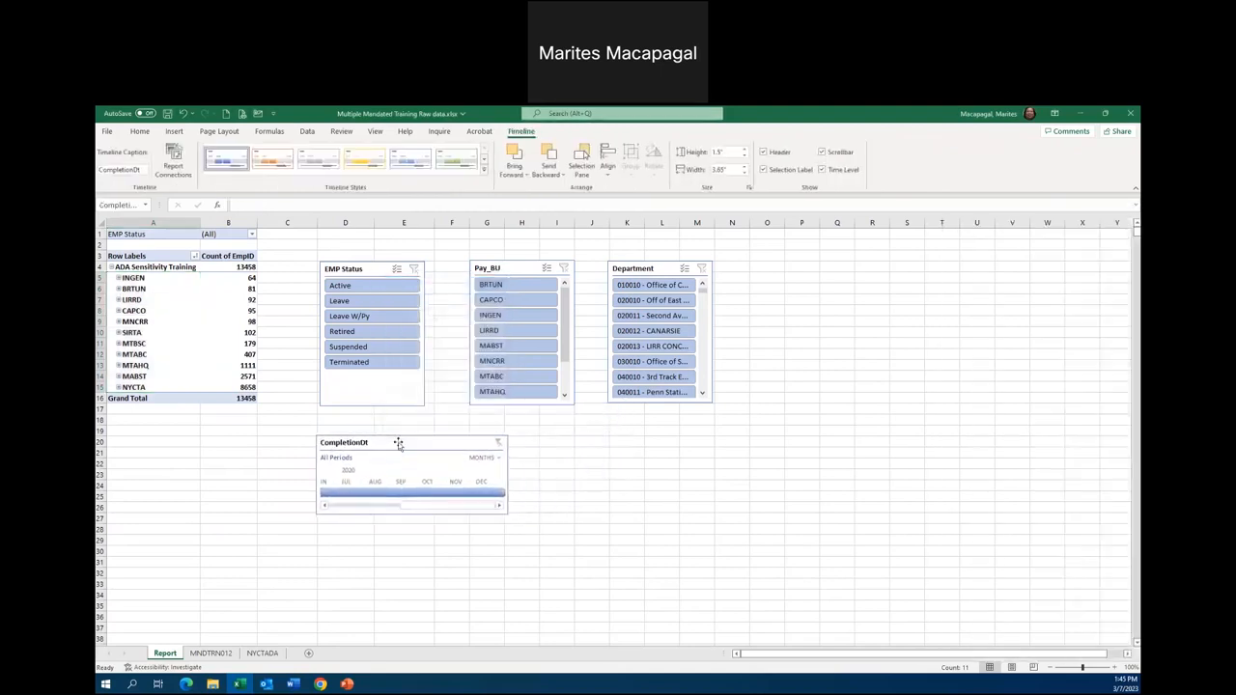
drag(509, 474, 622, 474)
drag(361, 505, 350, 505)
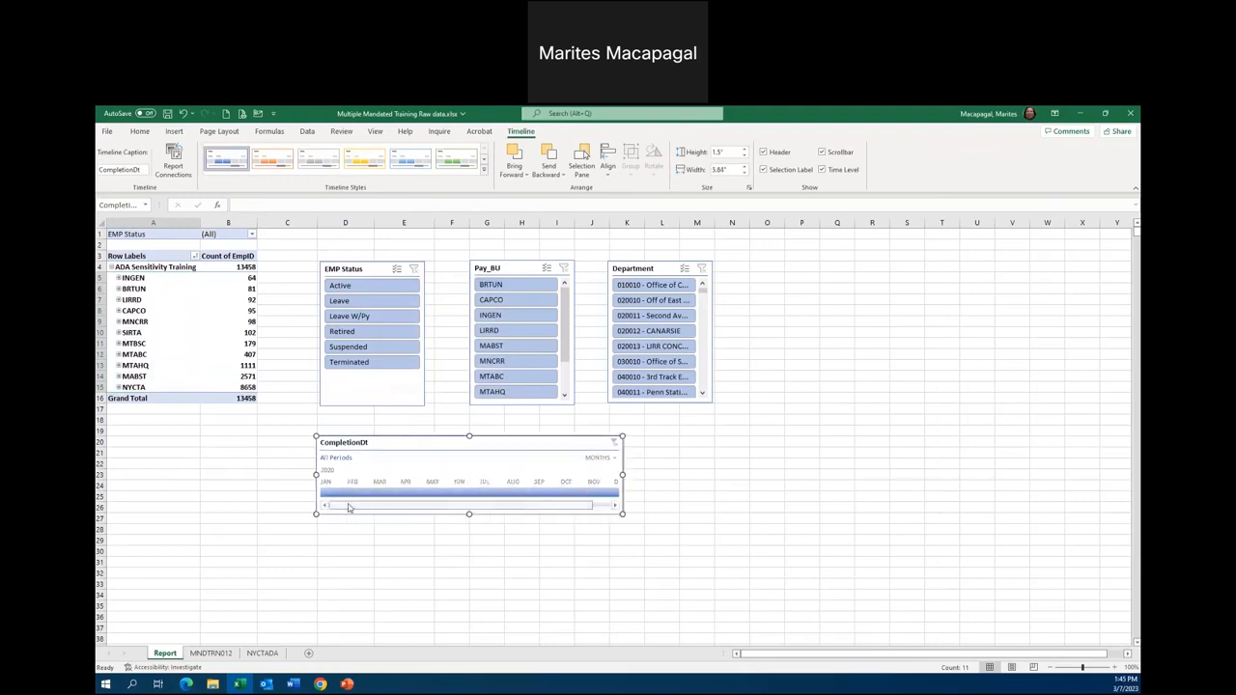
drag(622, 475, 682, 474)
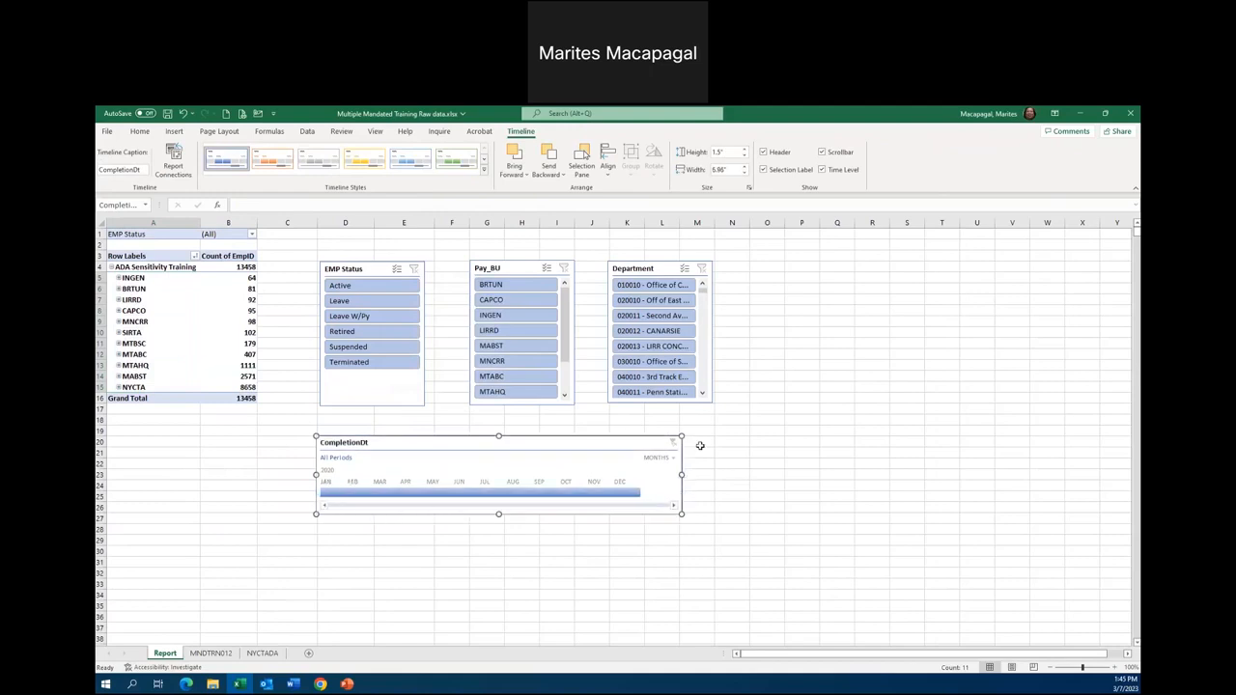
Step: Filter the PivotTable by single months on the CompletionDt timeline, including Jan, Jun, Aug and Oct 2020
click(329, 494)
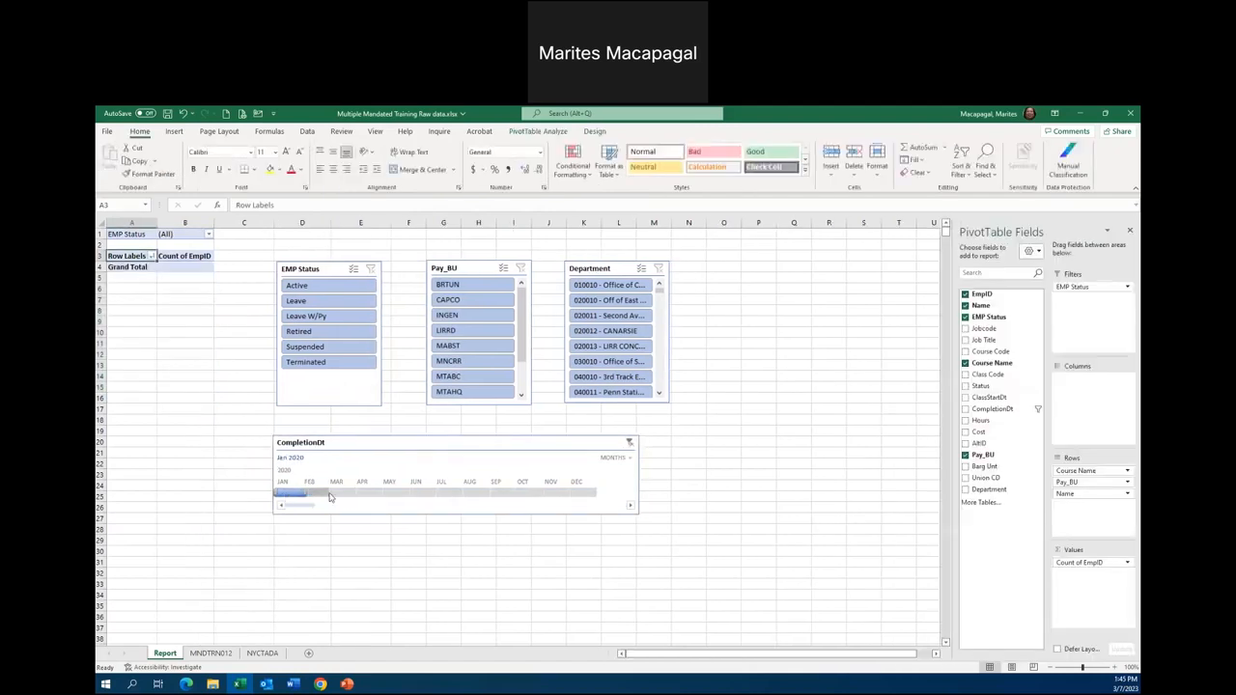
click(319, 494)
drag(337, 498, 410, 492)
click(423, 496)
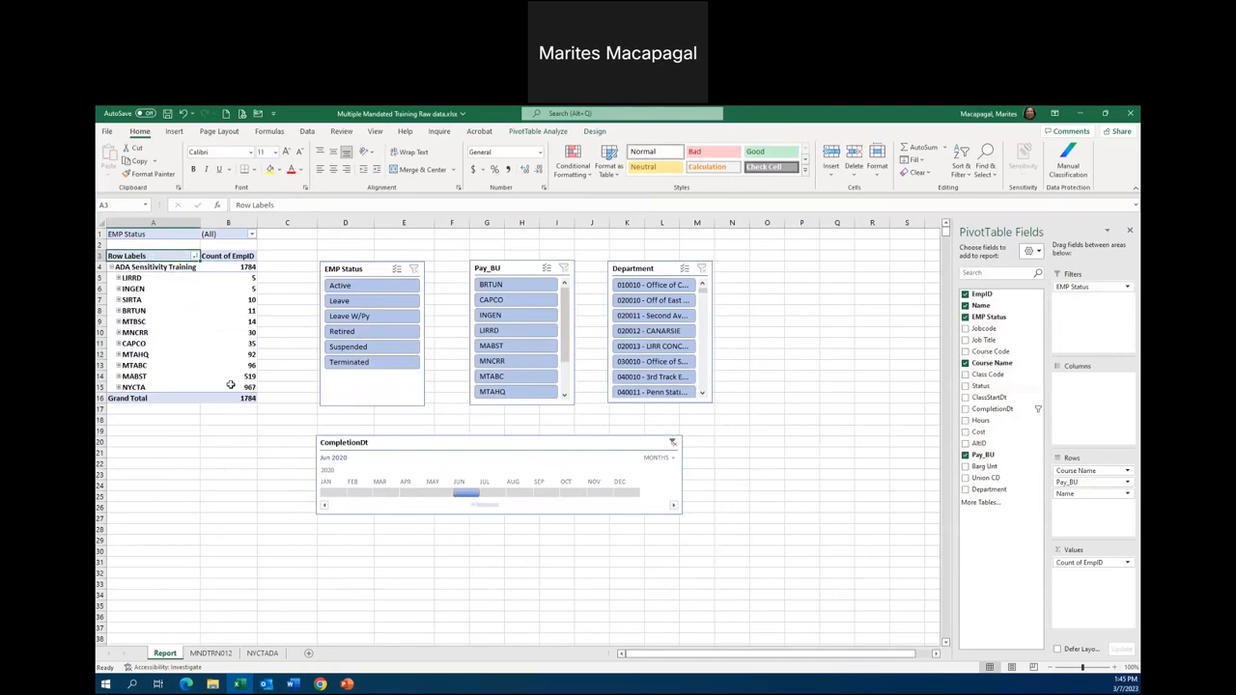
mouse_move(246, 365)
click(502, 494)
drag(502, 495, 519, 493)
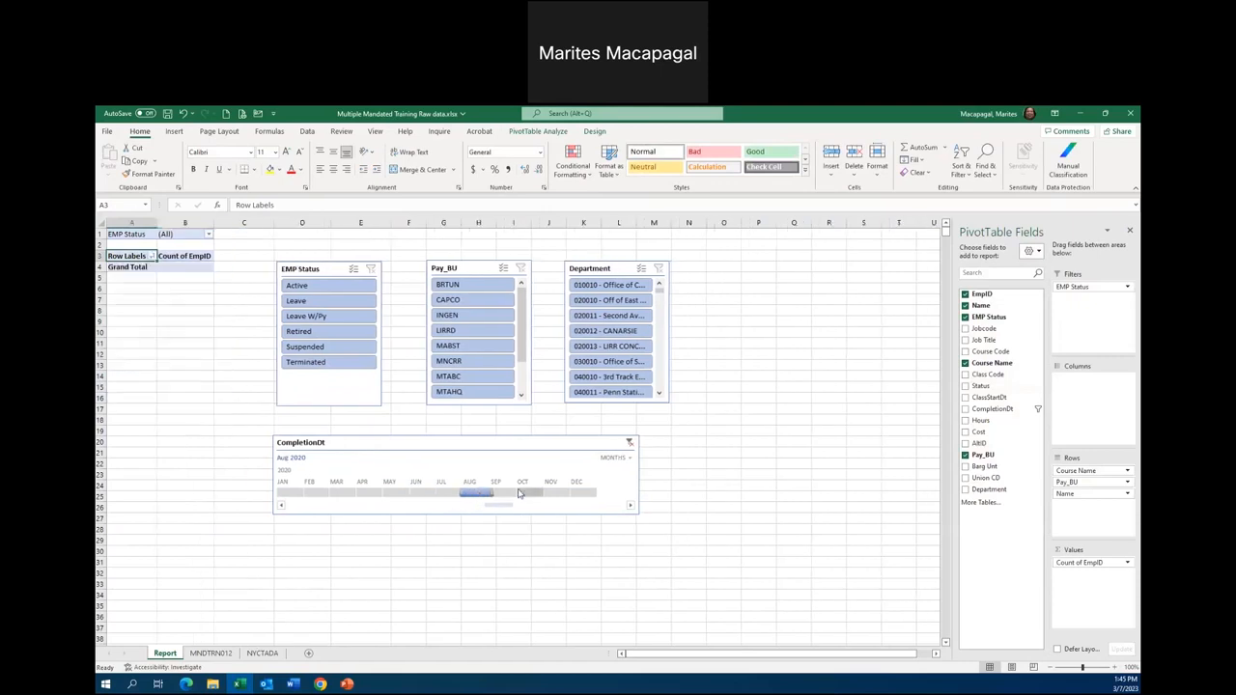
click(530, 494)
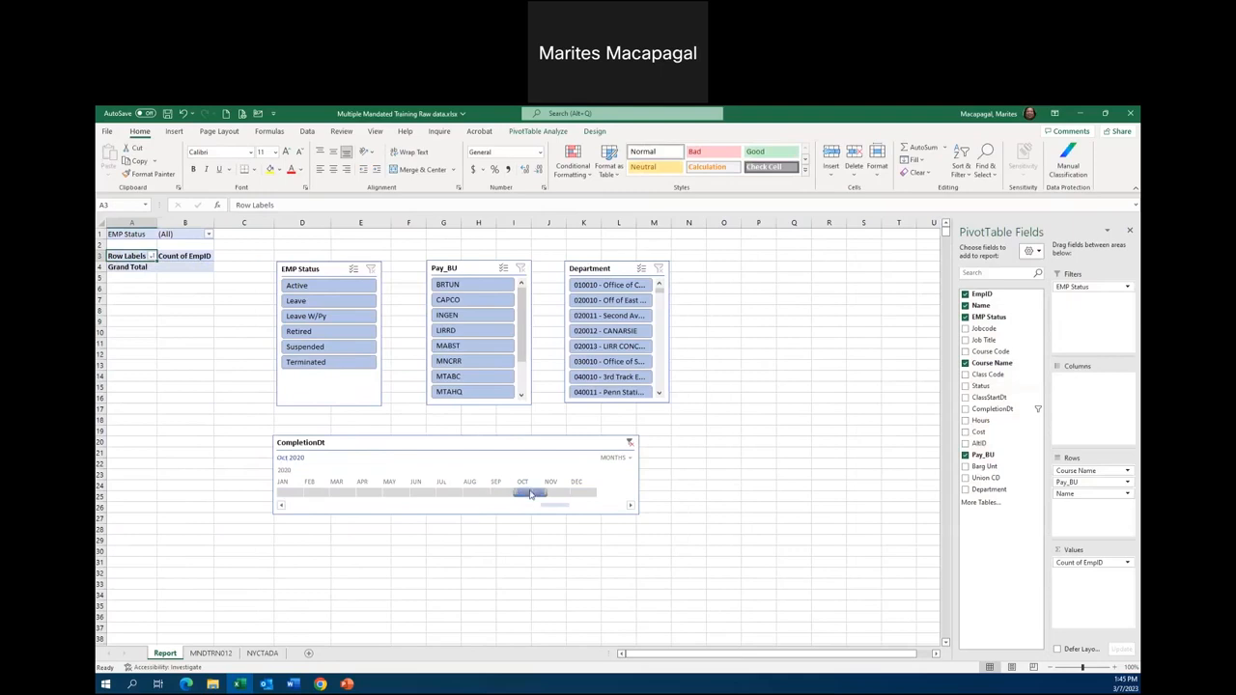
Step: Set the CompletionDt timeline range to Jun–Jul 2020 and narrow it to Jun 2020
click(452, 493)
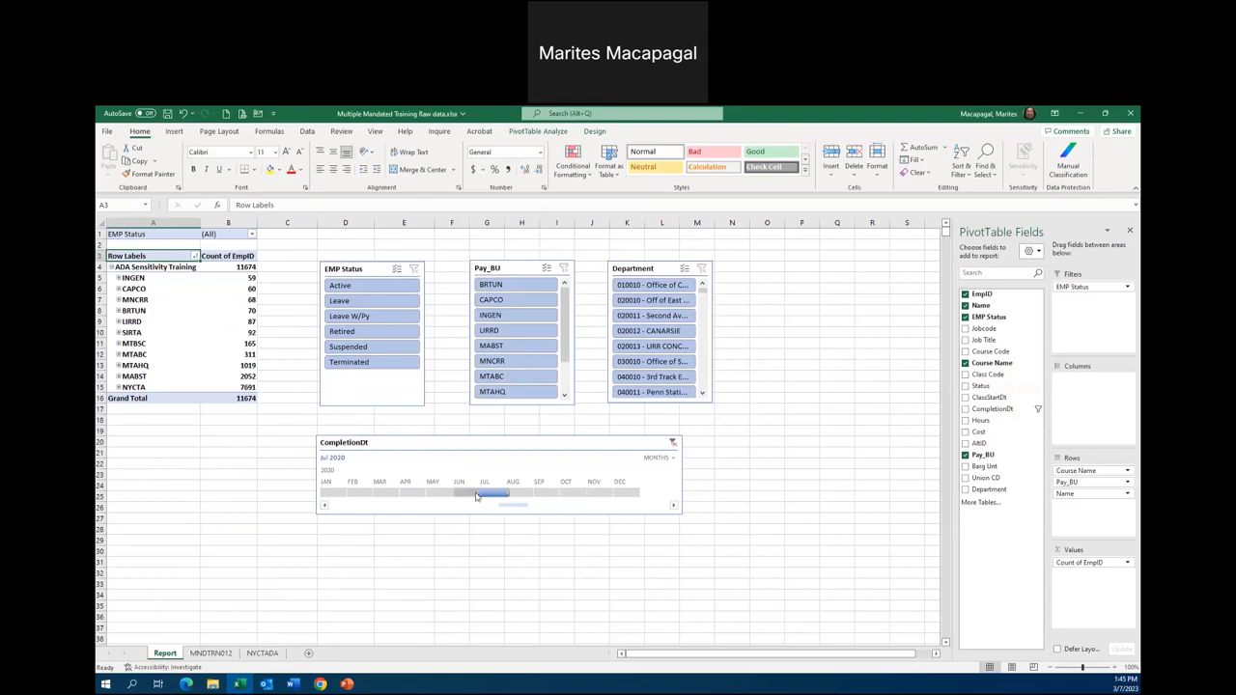
drag(467, 491, 454, 492)
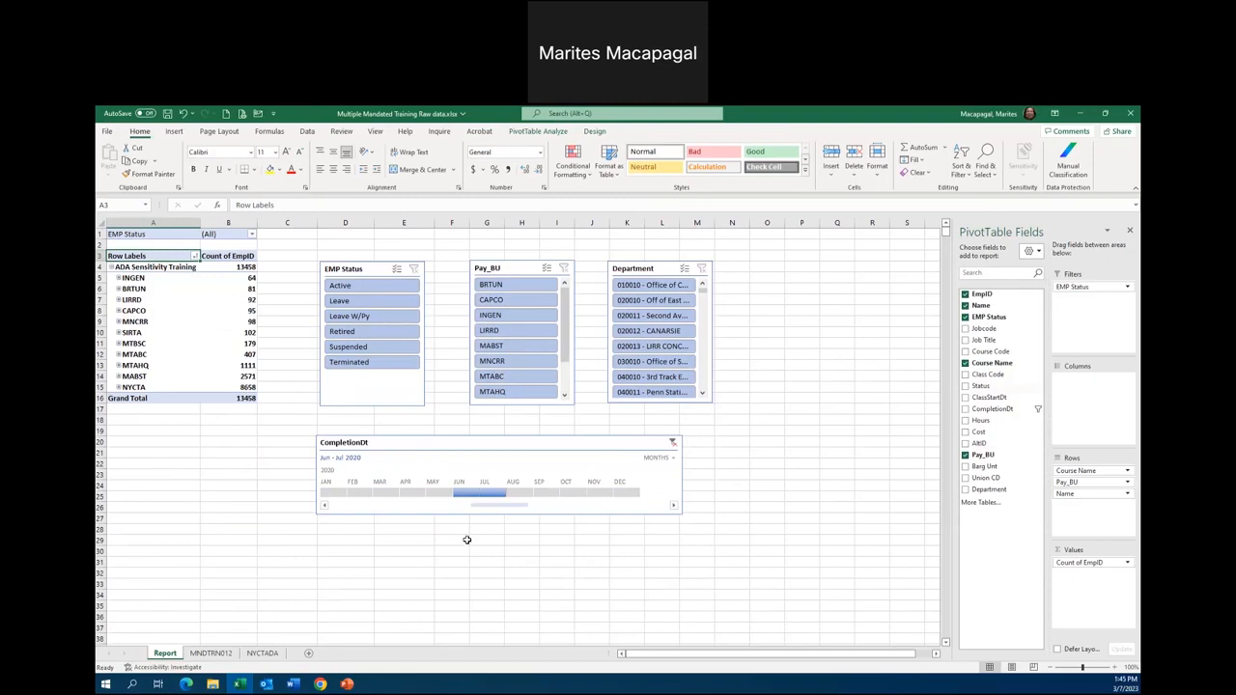
click(462, 493)
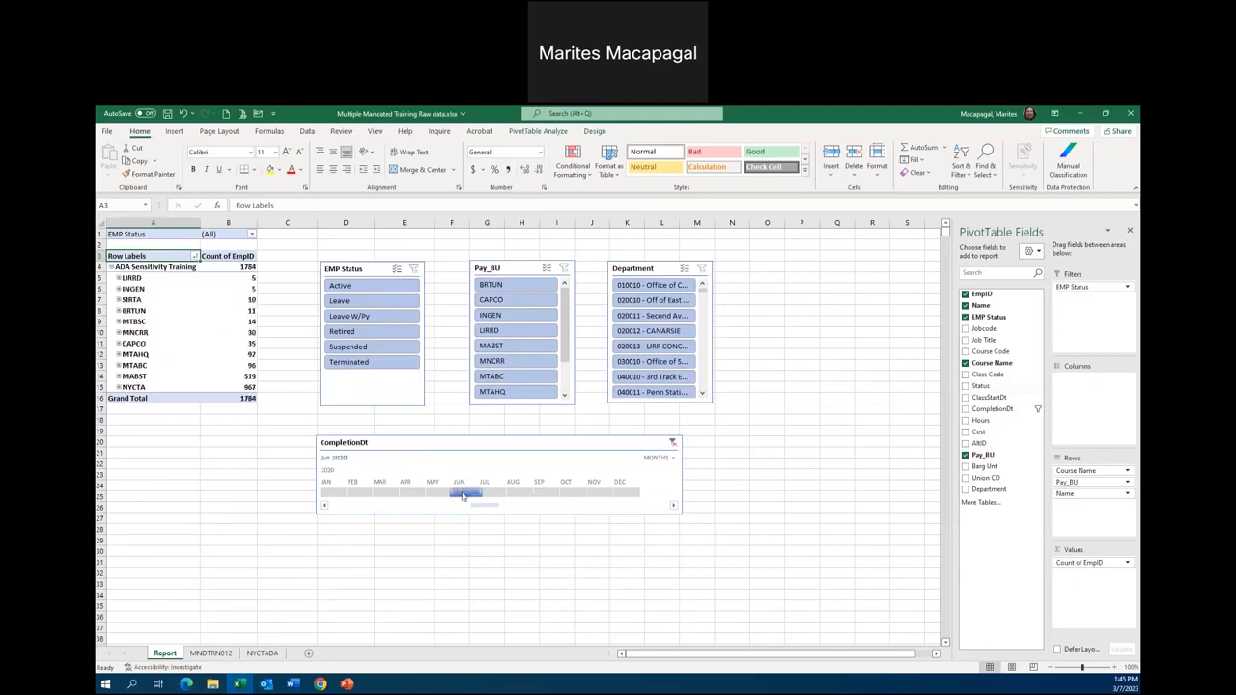
Step: Switch the CompletionDt timeline's time level to quarters and review the available time levels
click(667, 457)
click(678, 489)
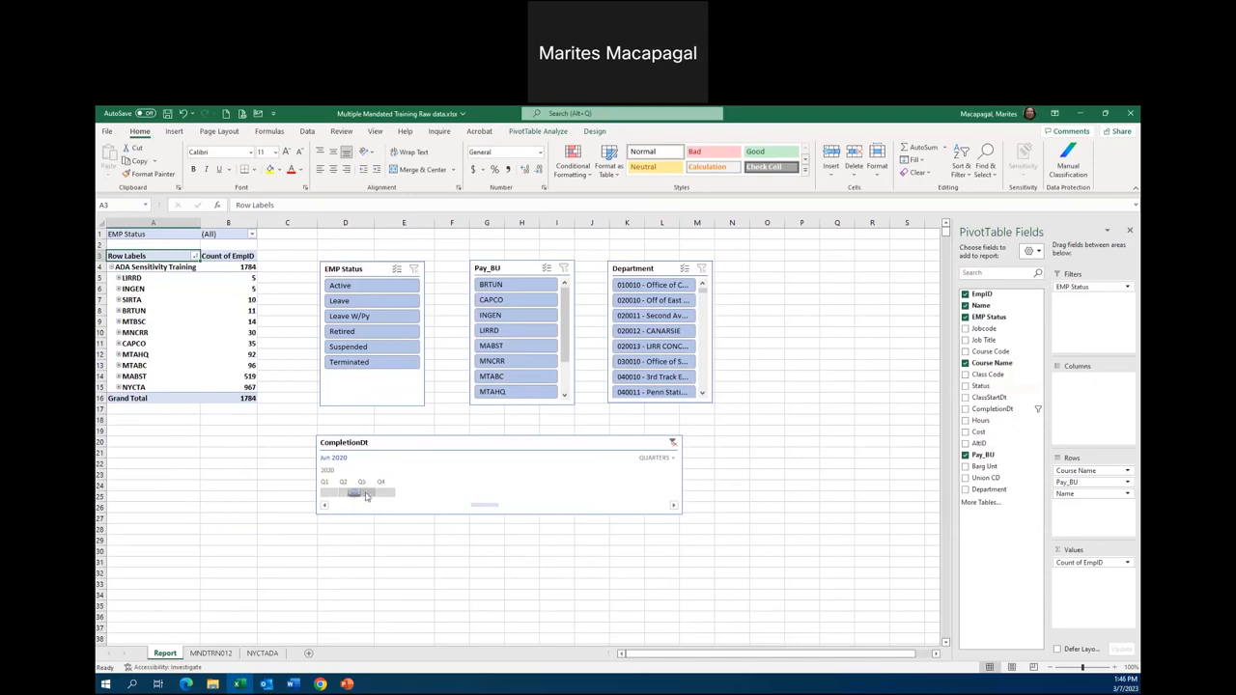
click(672, 459)
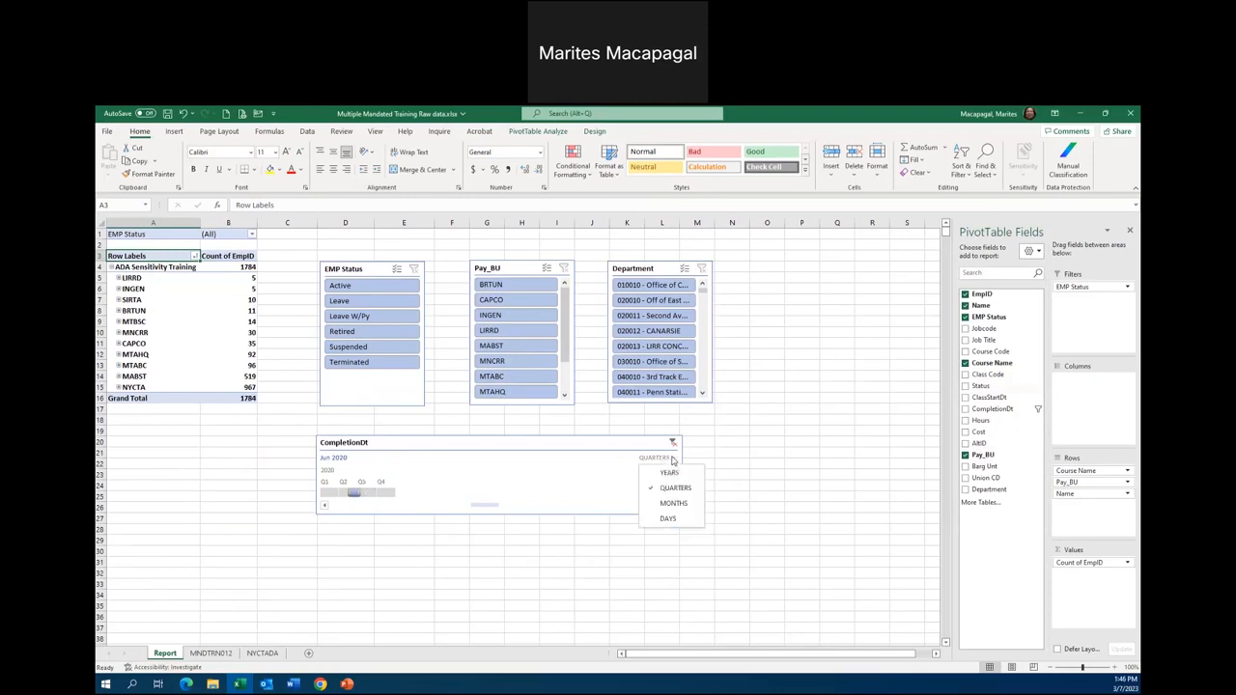
Step: Clear the CompletionDt timeline filter and set its time level to months
click(673, 442)
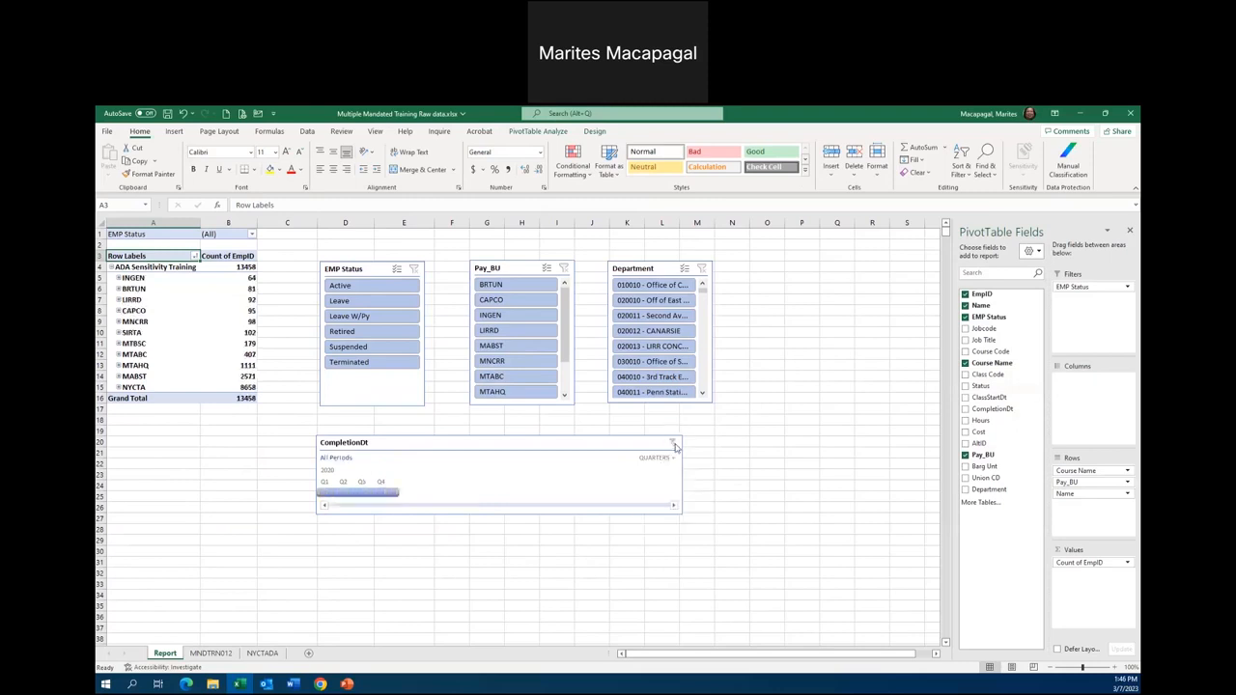
click(672, 459)
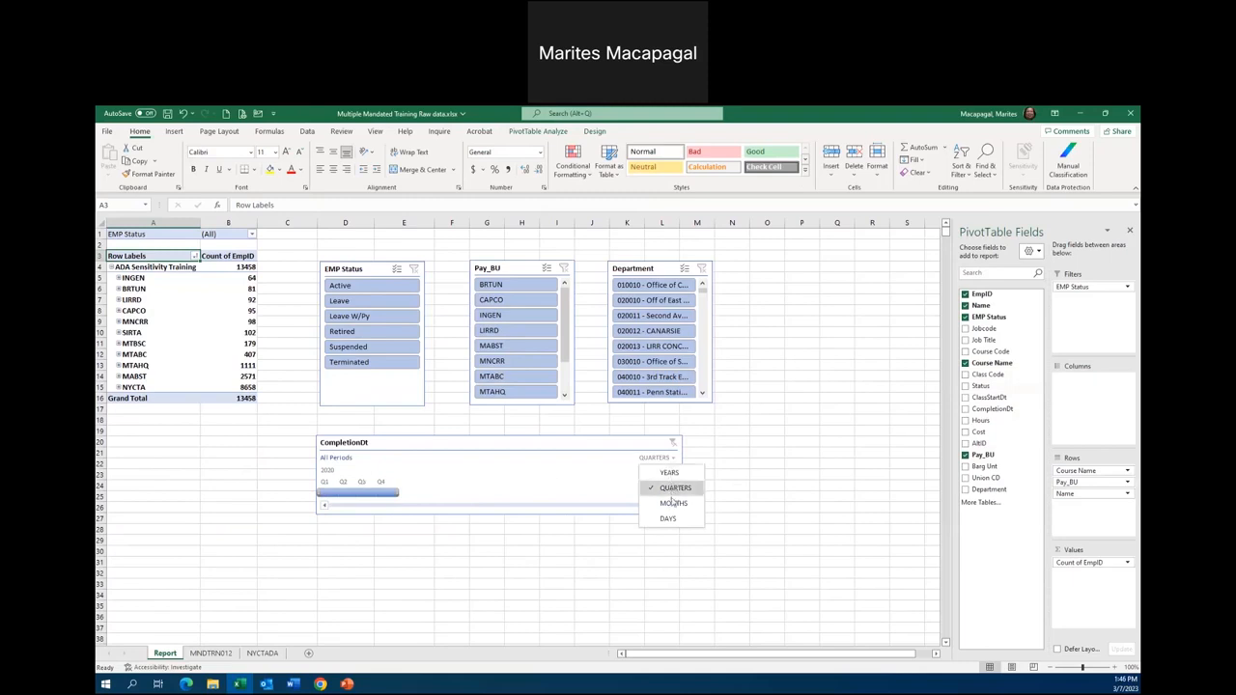
click(674, 504)
click(629, 543)
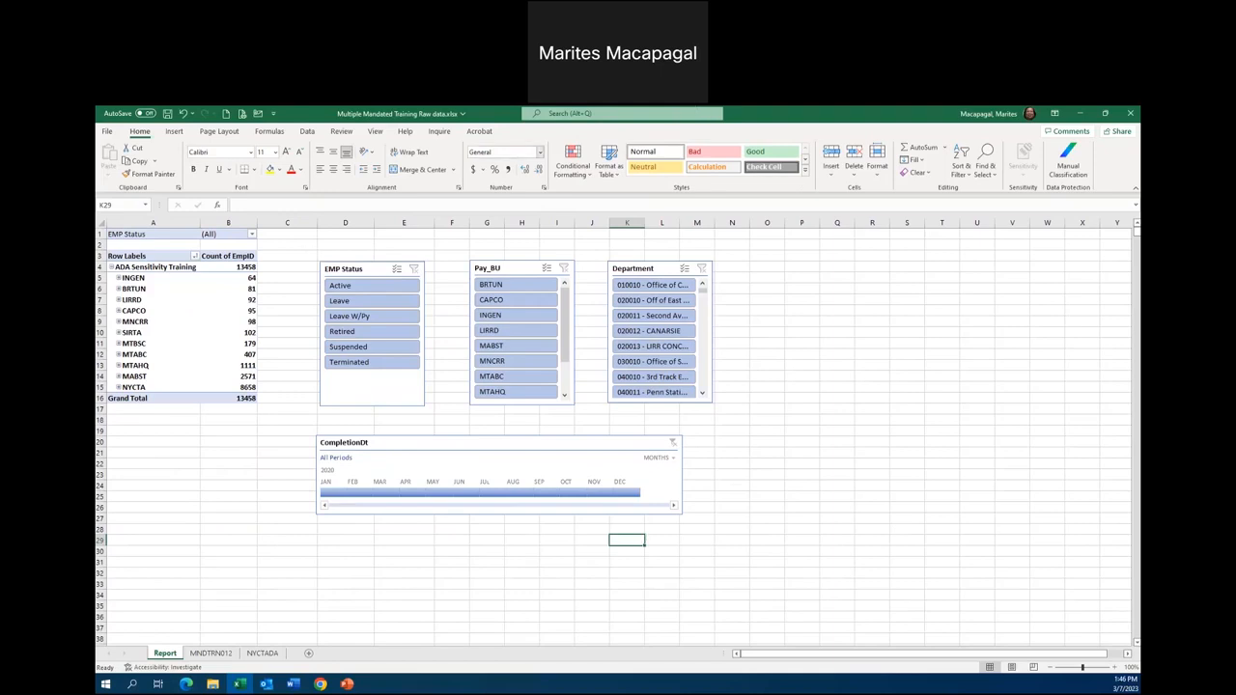
Step: Check the time level options available for the CompletionDt timeline
click(196, 290)
click(532, 131)
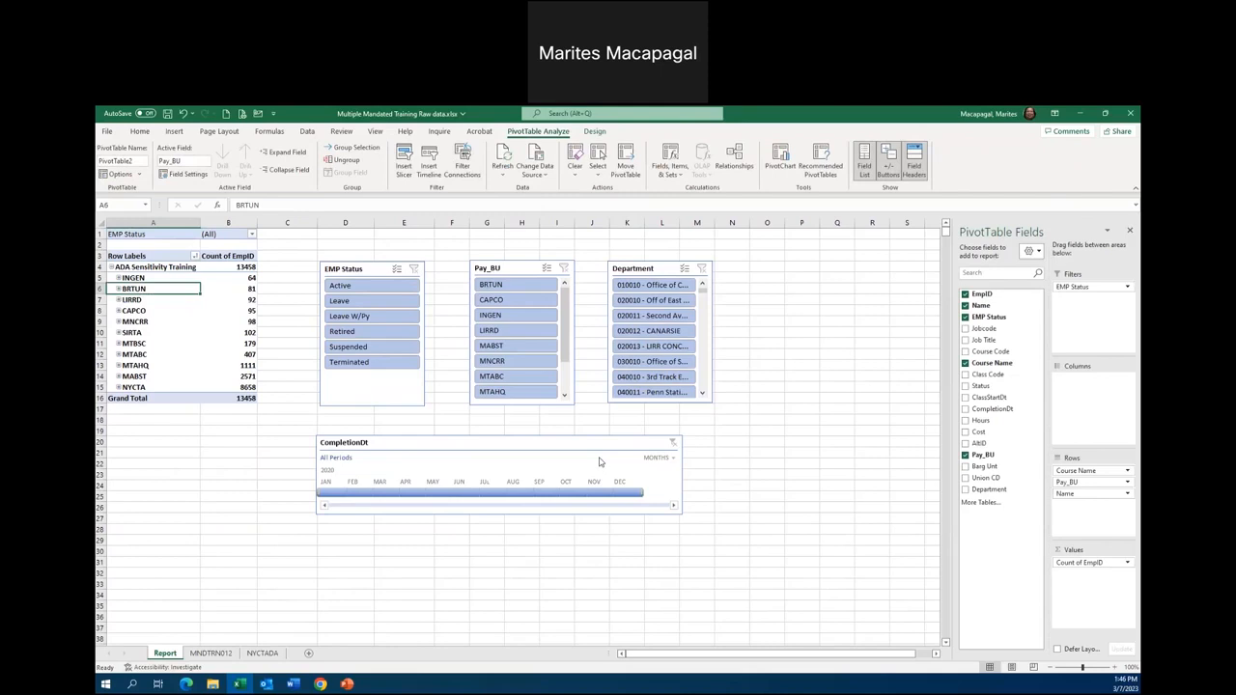
click(673, 459)
click(443, 605)
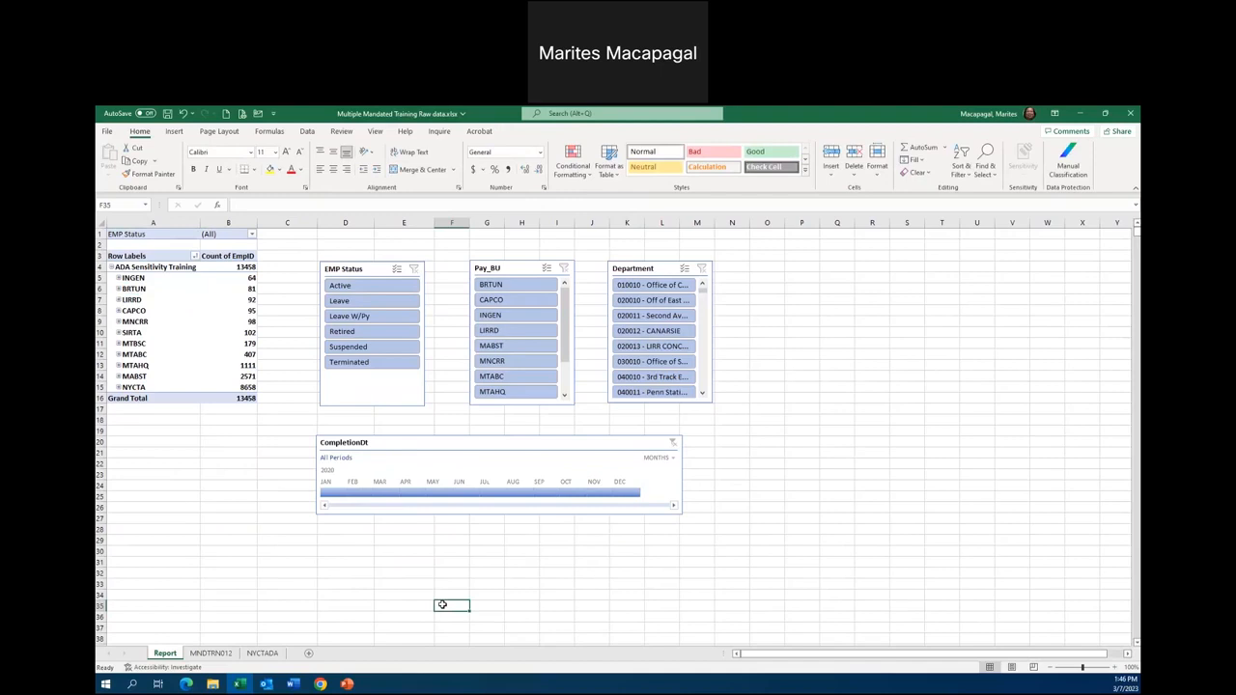
click(675, 460)
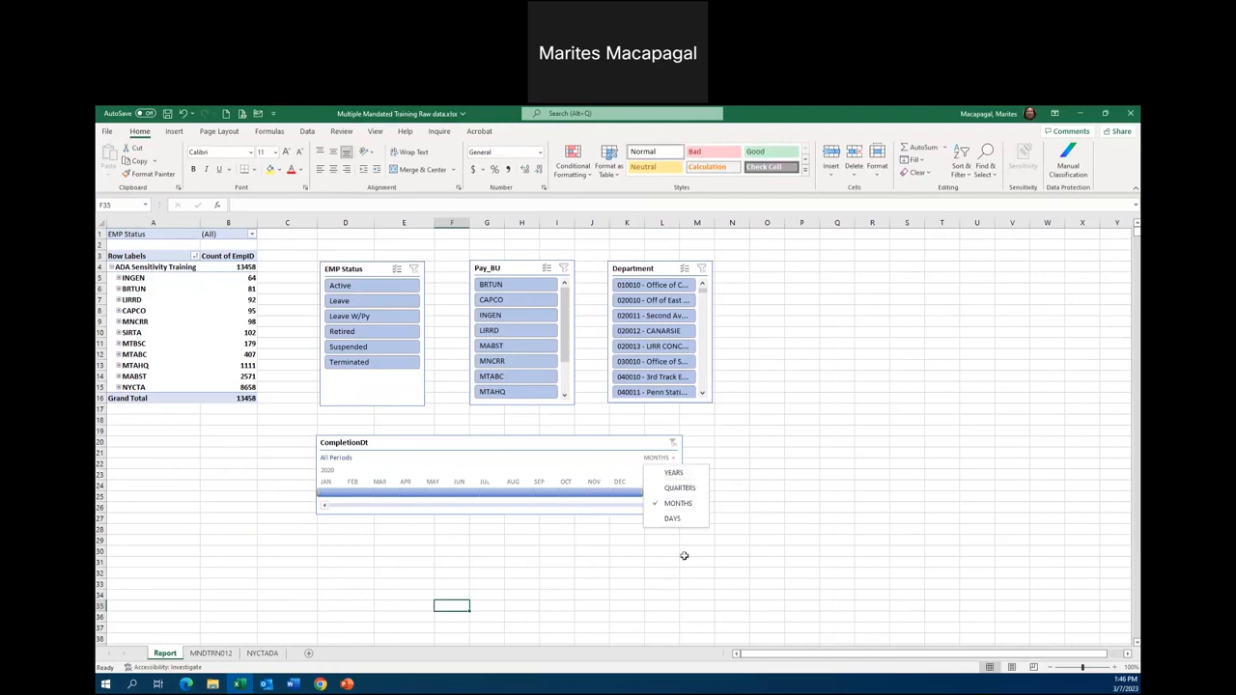
click(880, 499)
click(880, 499)
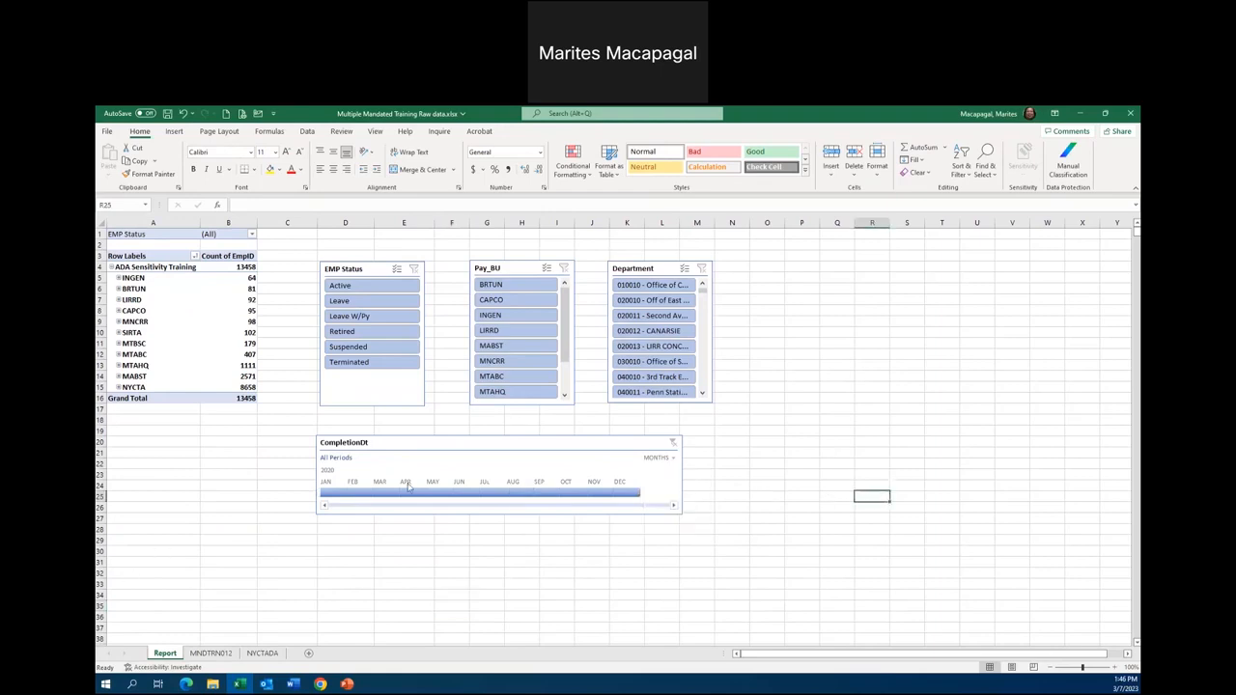
Step: Delete the CompletionDt timeline and the EMP Status, Pay_BU and Department slicers from the Report sheet
click(464, 443)
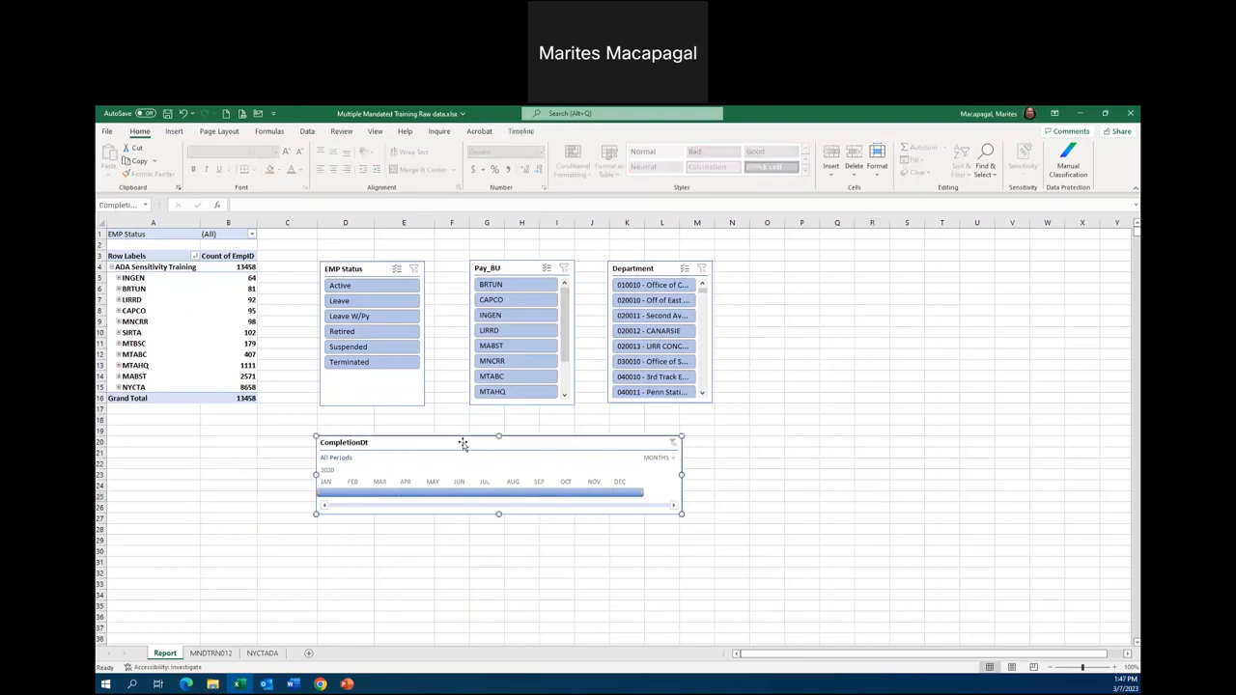
key(Delete)
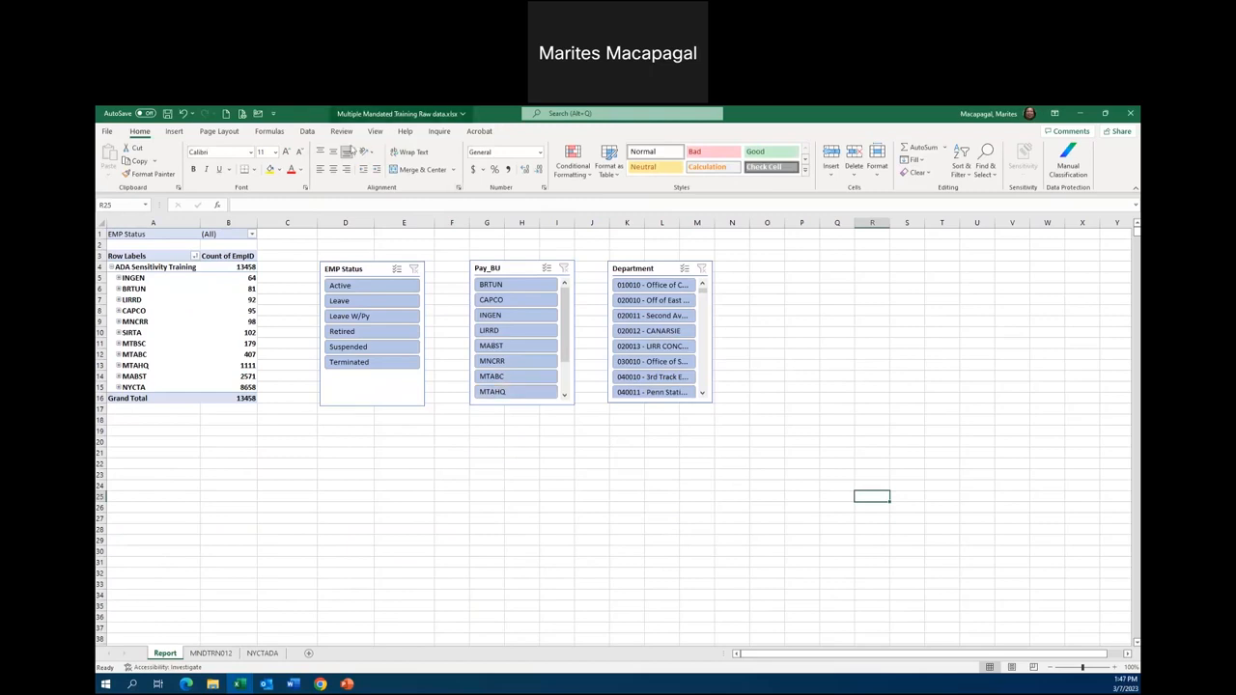
click(378, 273)
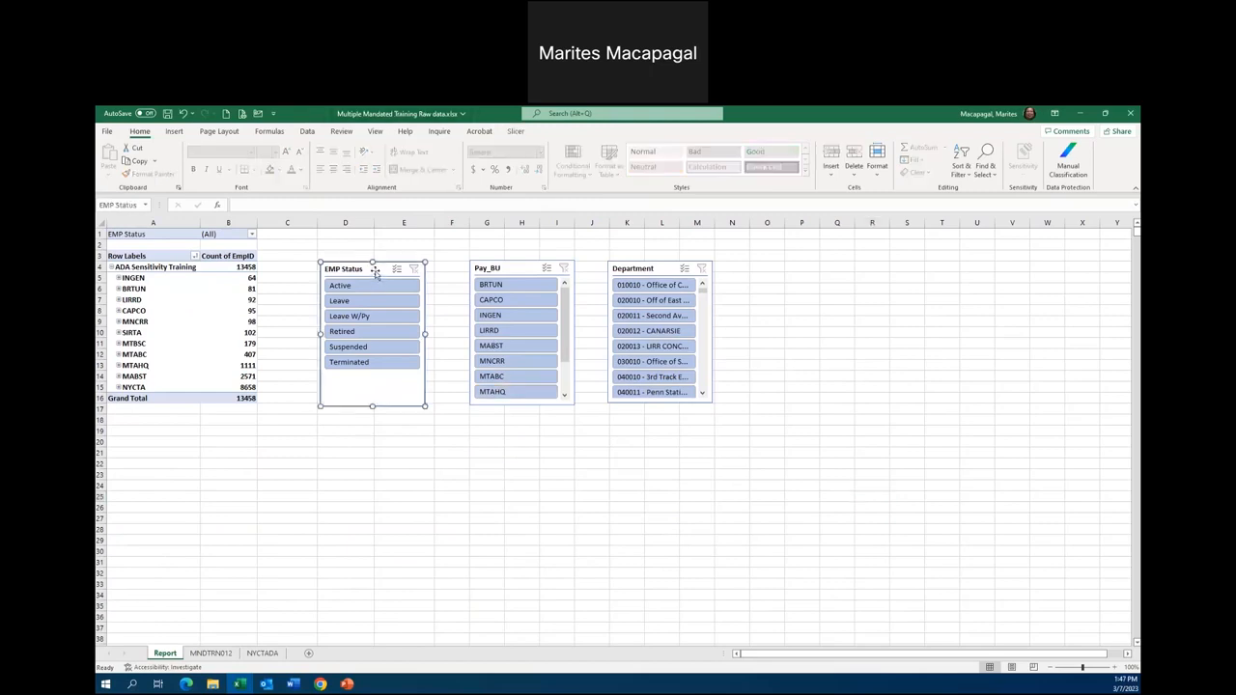
key(Delete)
click(508, 268)
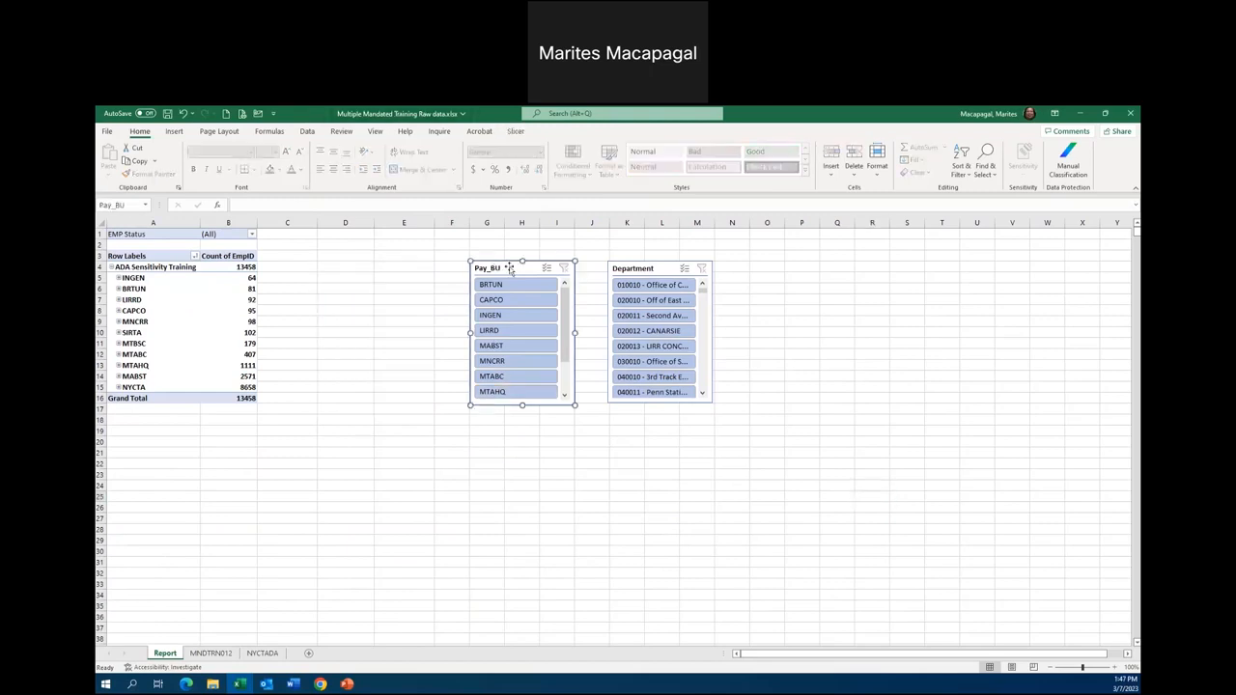
click(638, 273)
key(Delete)
Step: Add CompletionDt to the PivotTable's columns and expand the Jun and Jul months into their individual dates
click(188, 301)
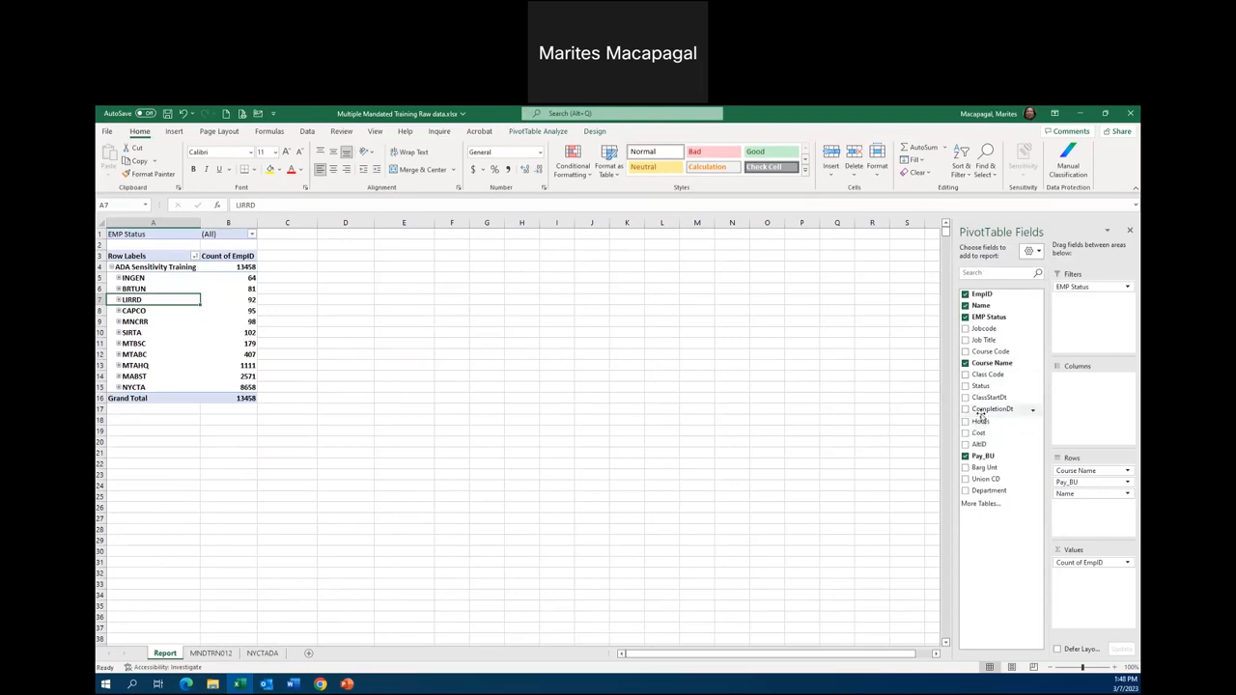
drag(981, 416, 1081, 396)
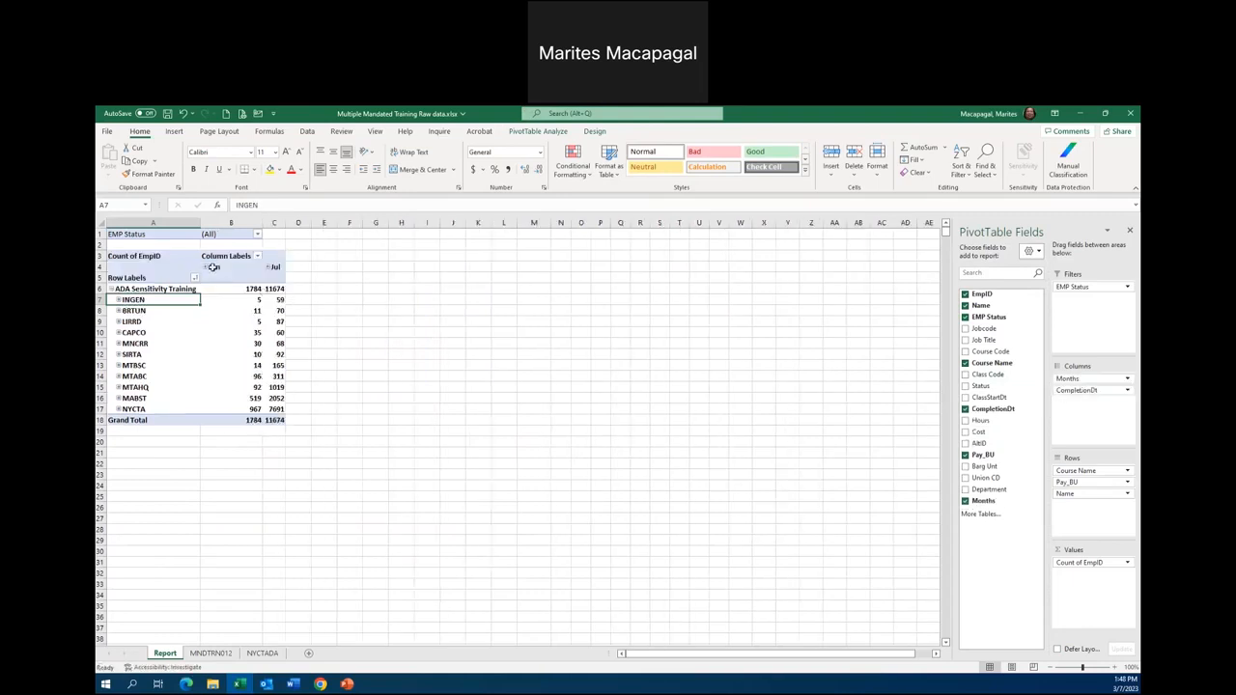
click(206, 267)
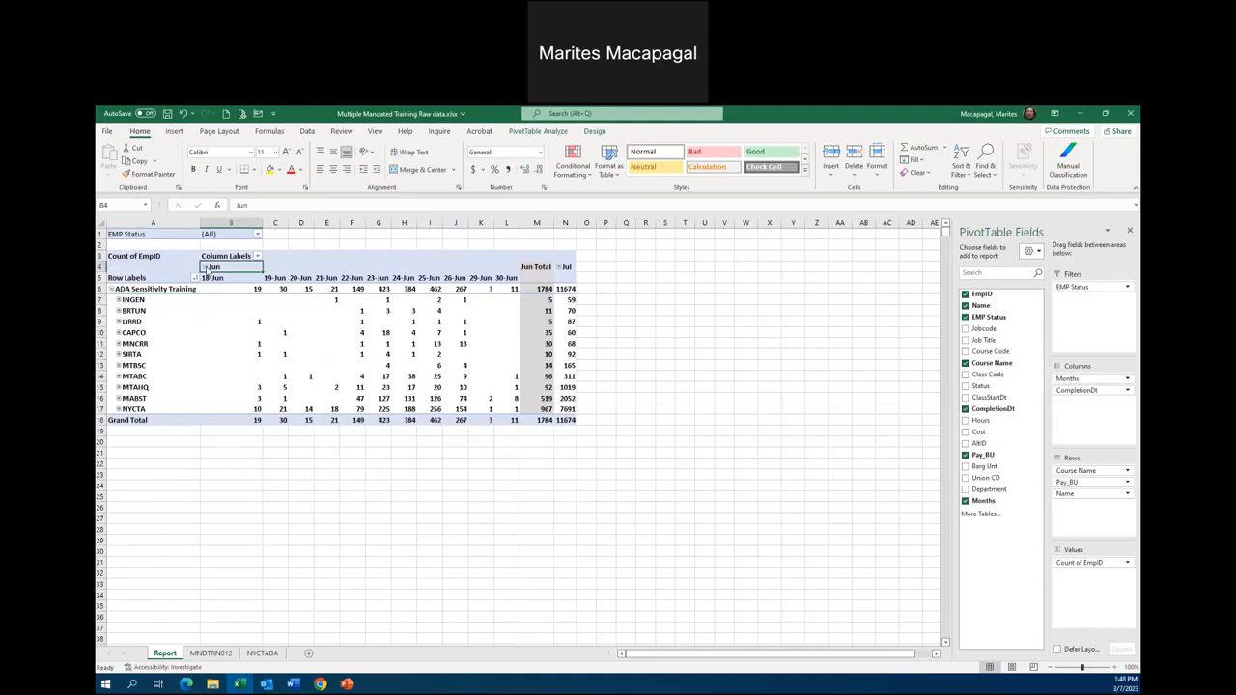
click(206, 268)
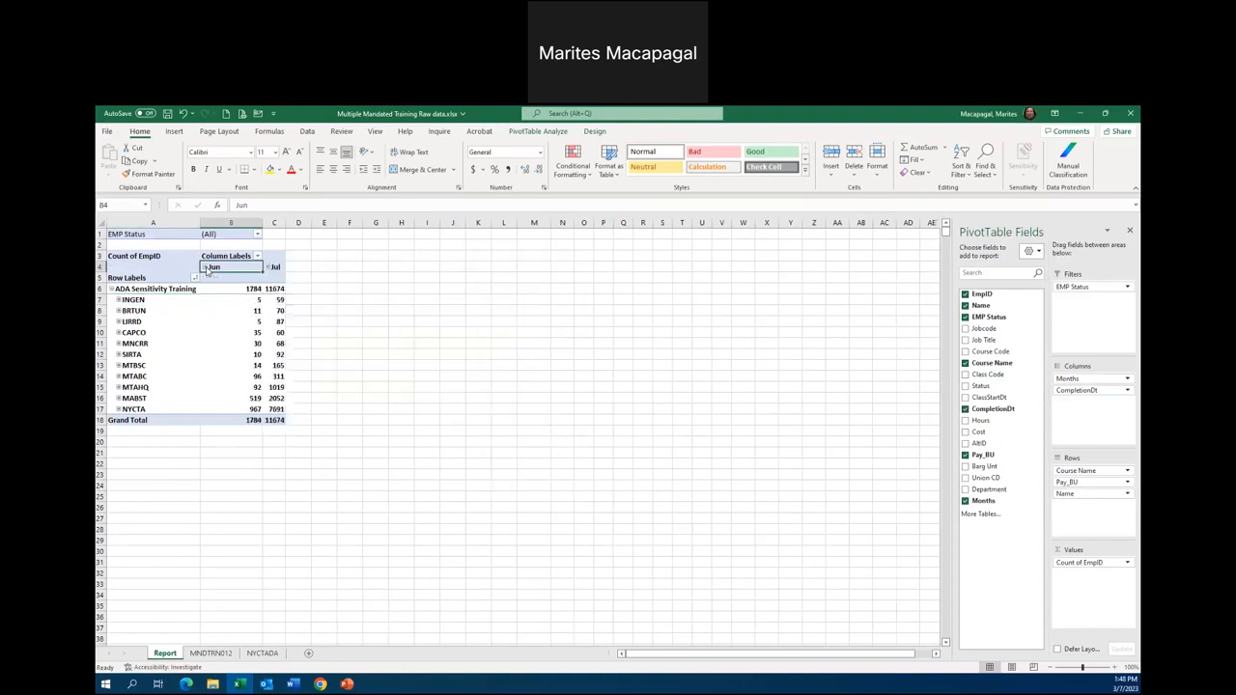
click(269, 268)
click(269, 268)
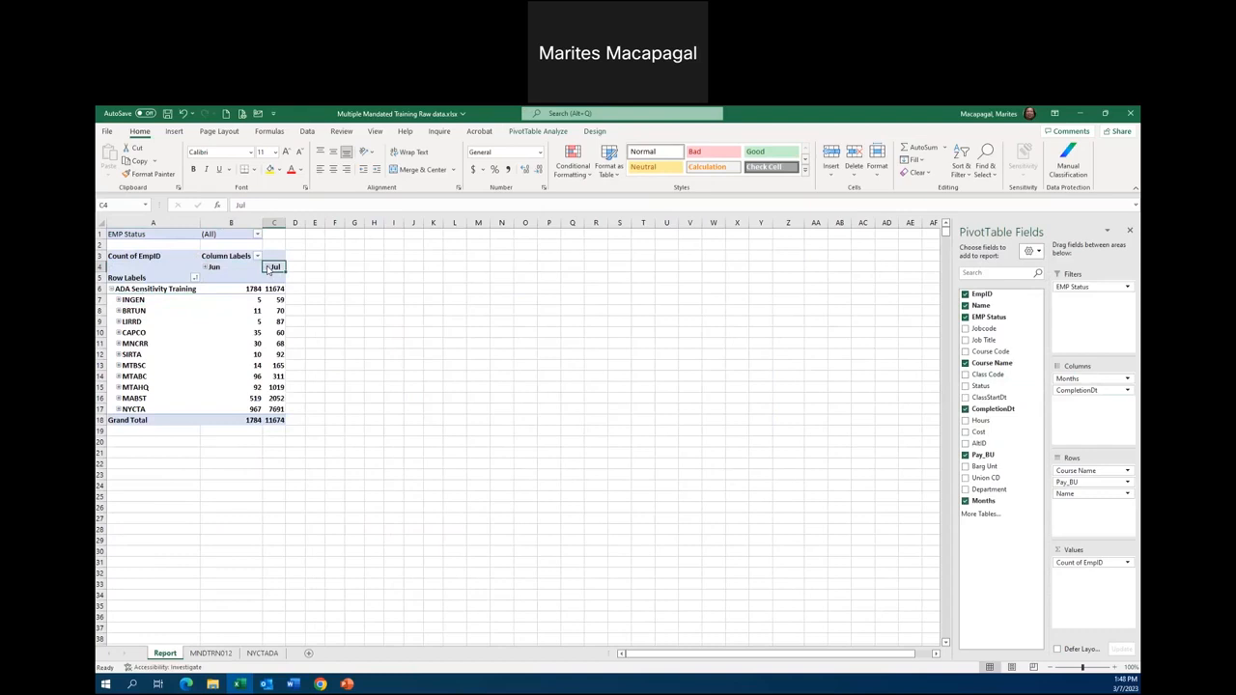
click(269, 267)
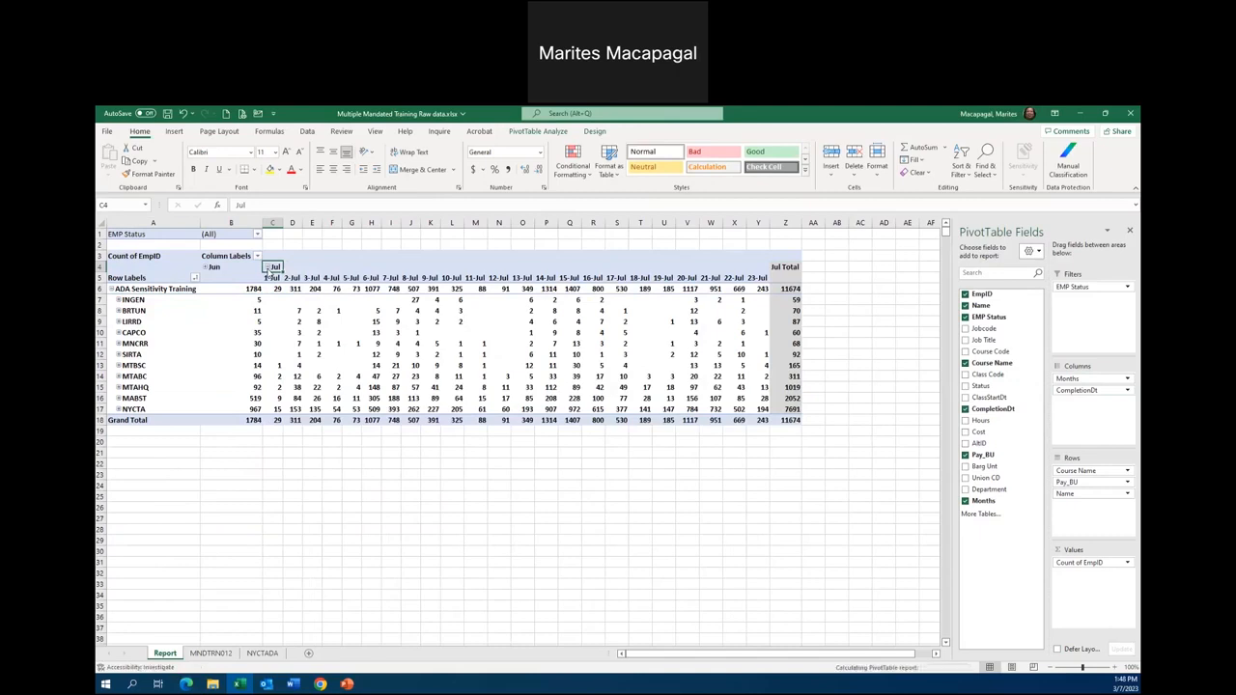
click(269, 268)
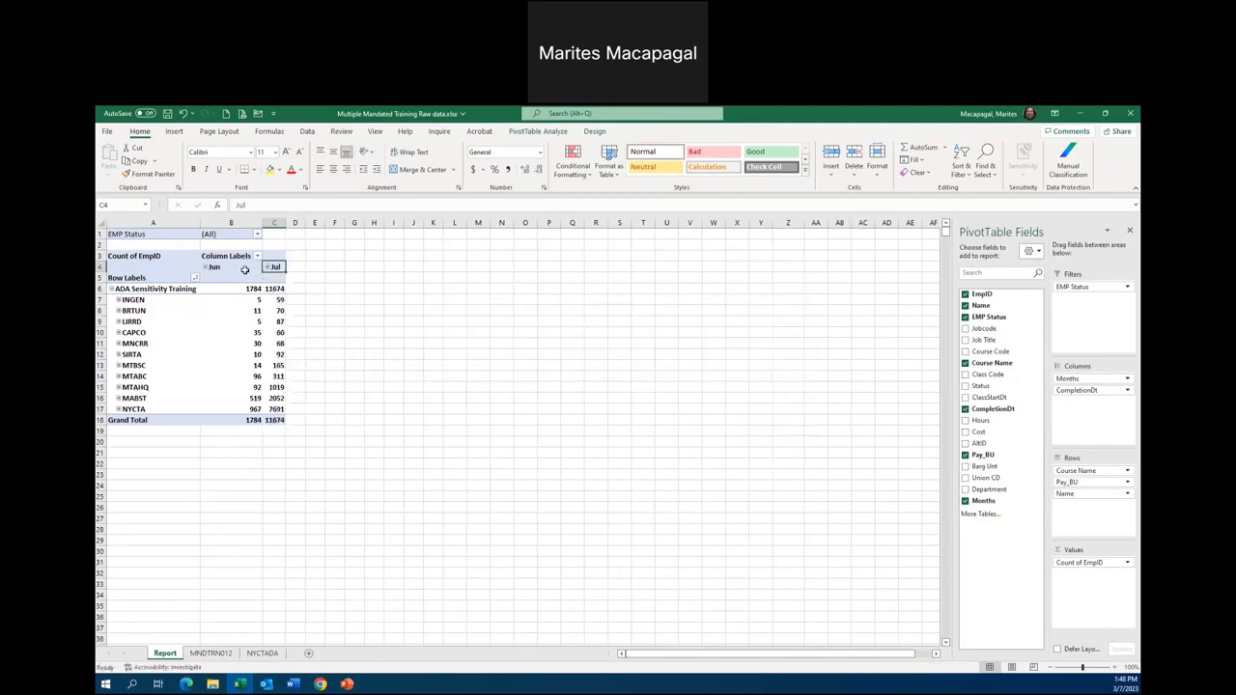
click(267, 268)
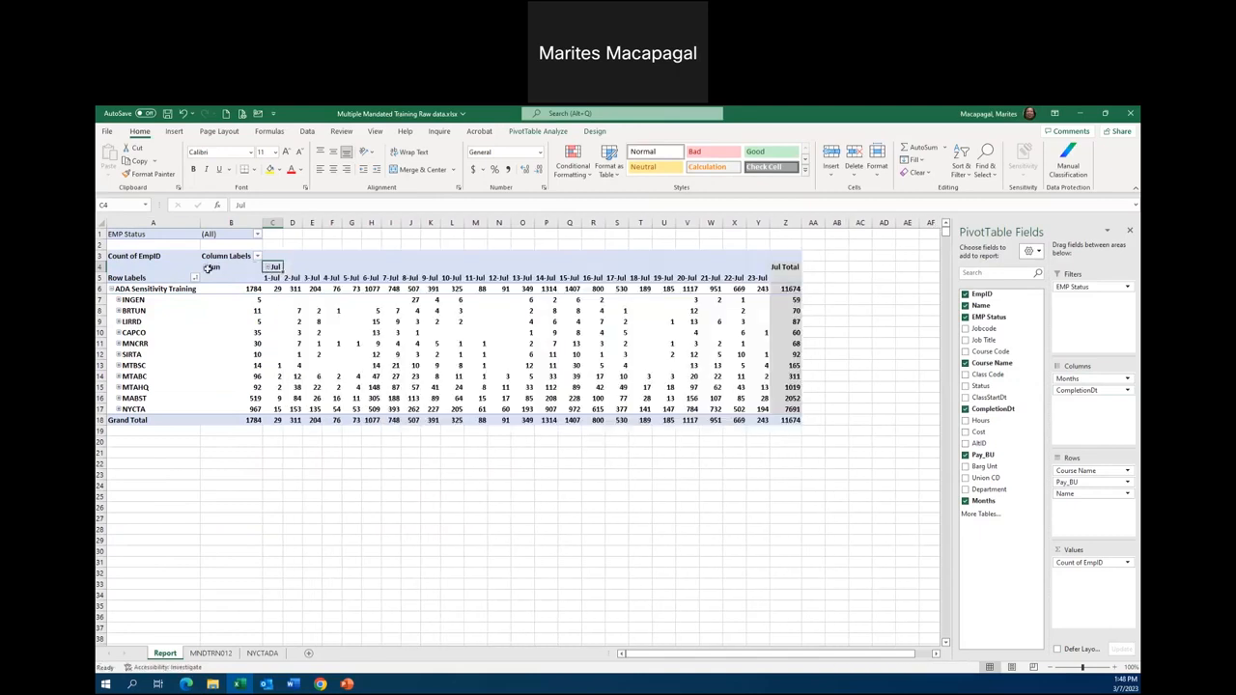
click(205, 267)
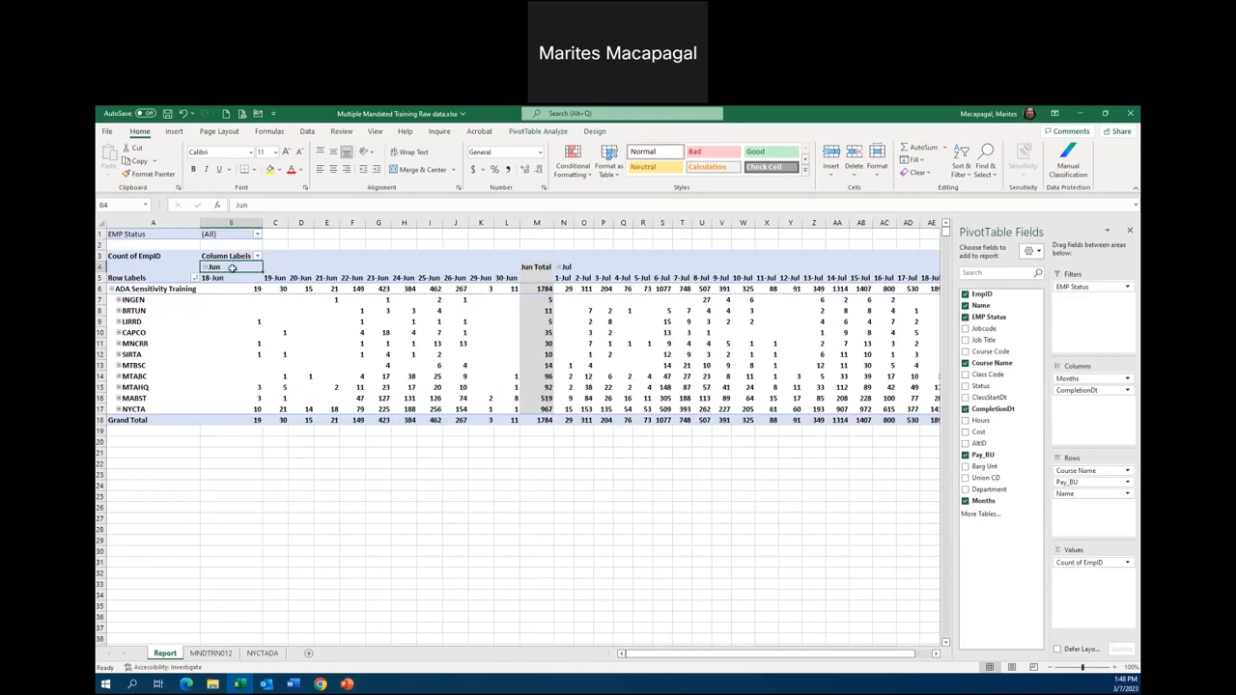
Step: Group the completion date columns by days only, in 5-day intervals
right_click(232, 268)
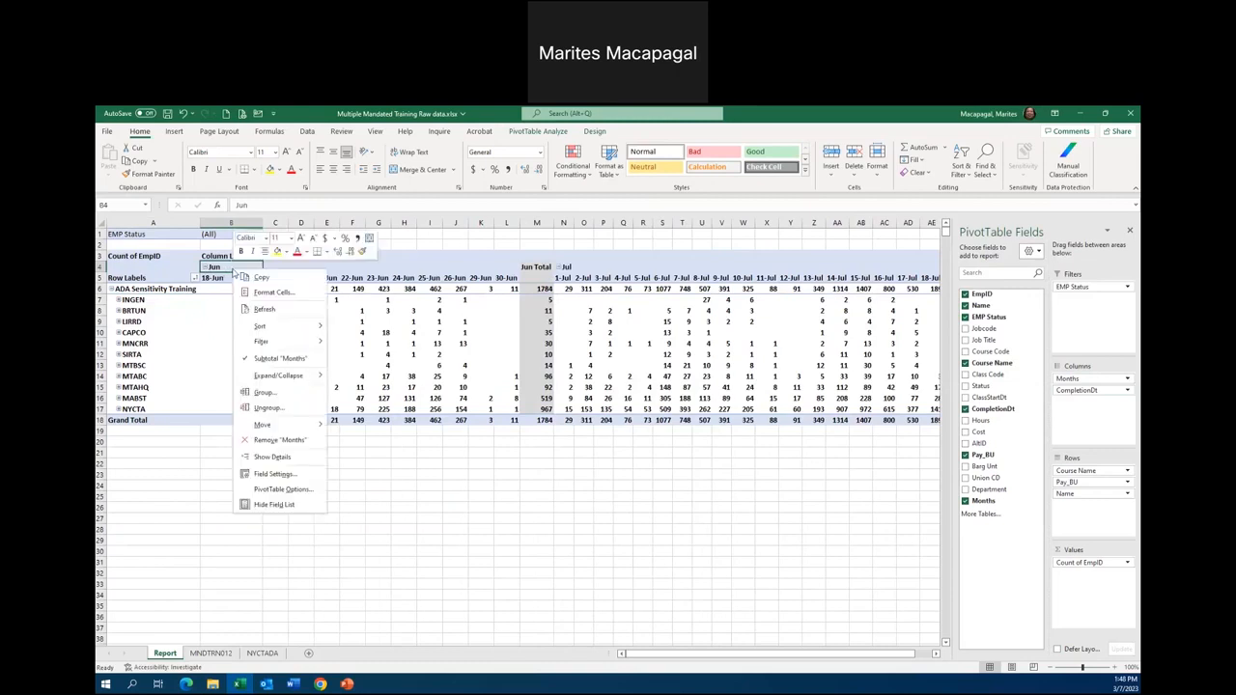
click(538, 131)
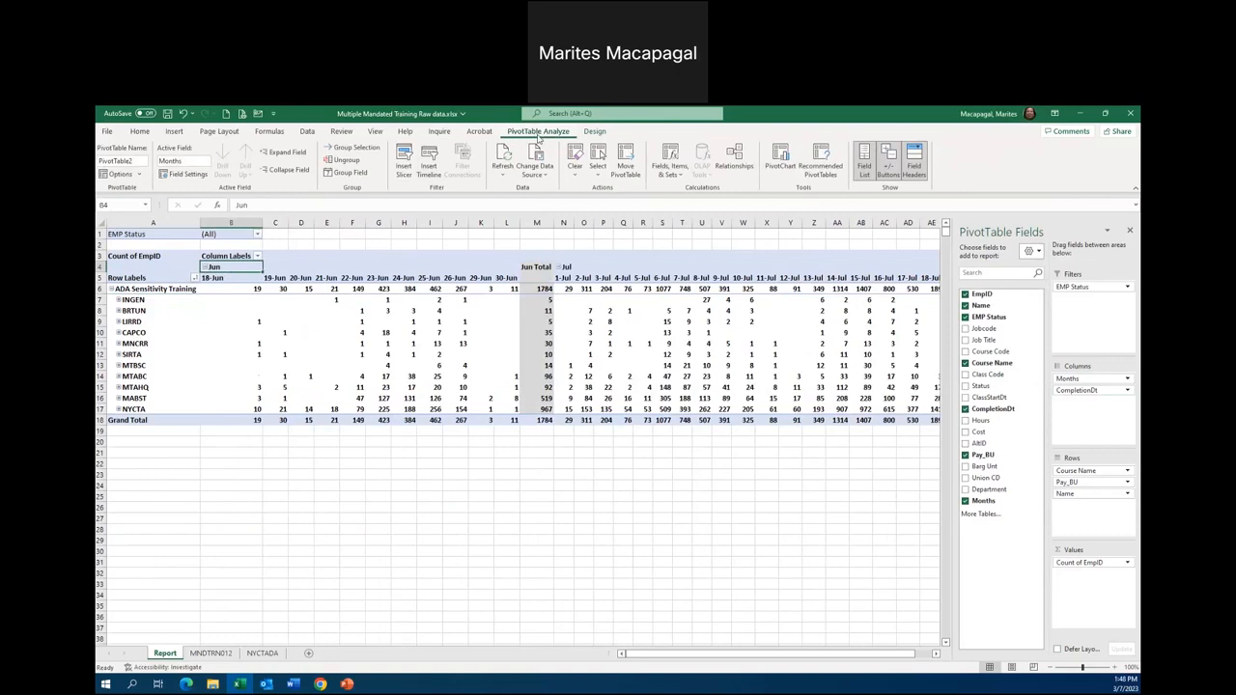
click(358, 177)
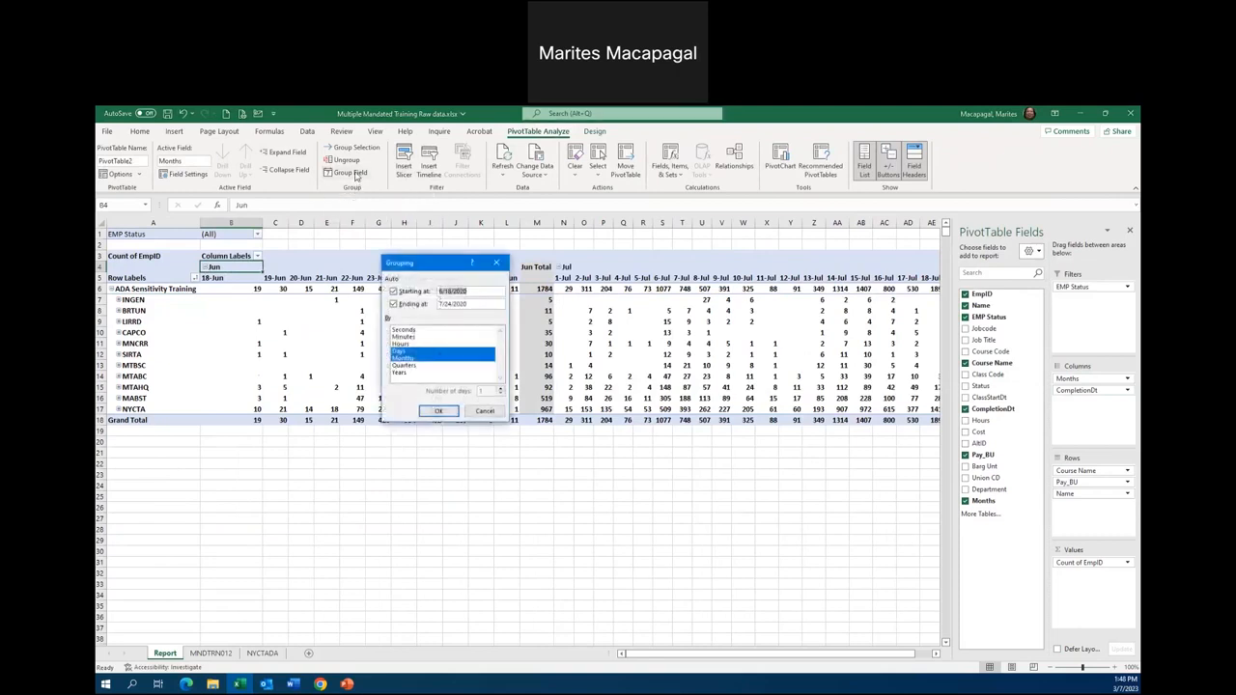
drag(439, 263, 392, 242)
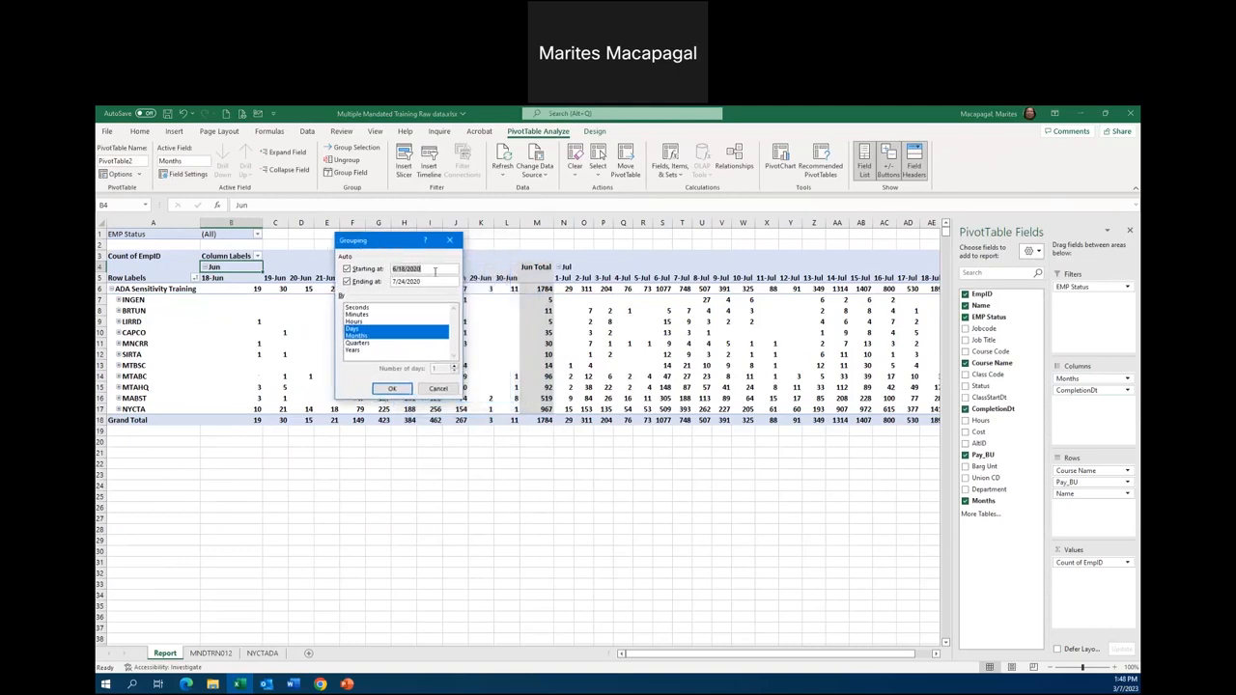
click(364, 337)
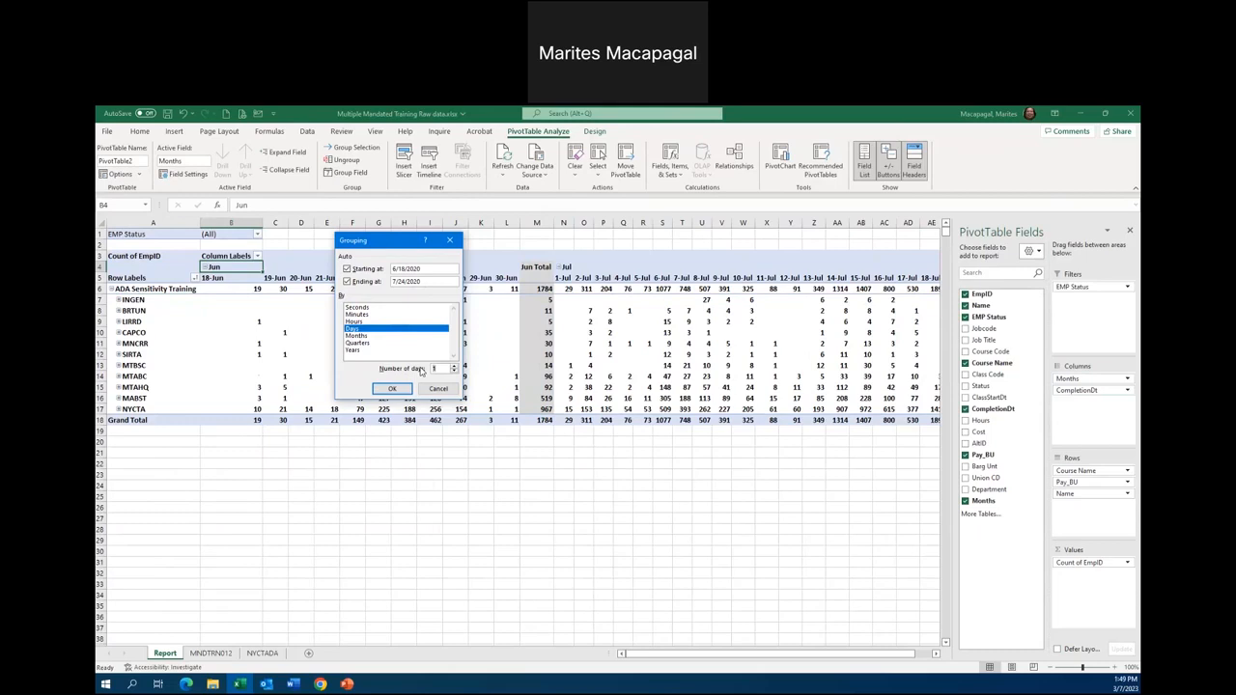
click(392, 388)
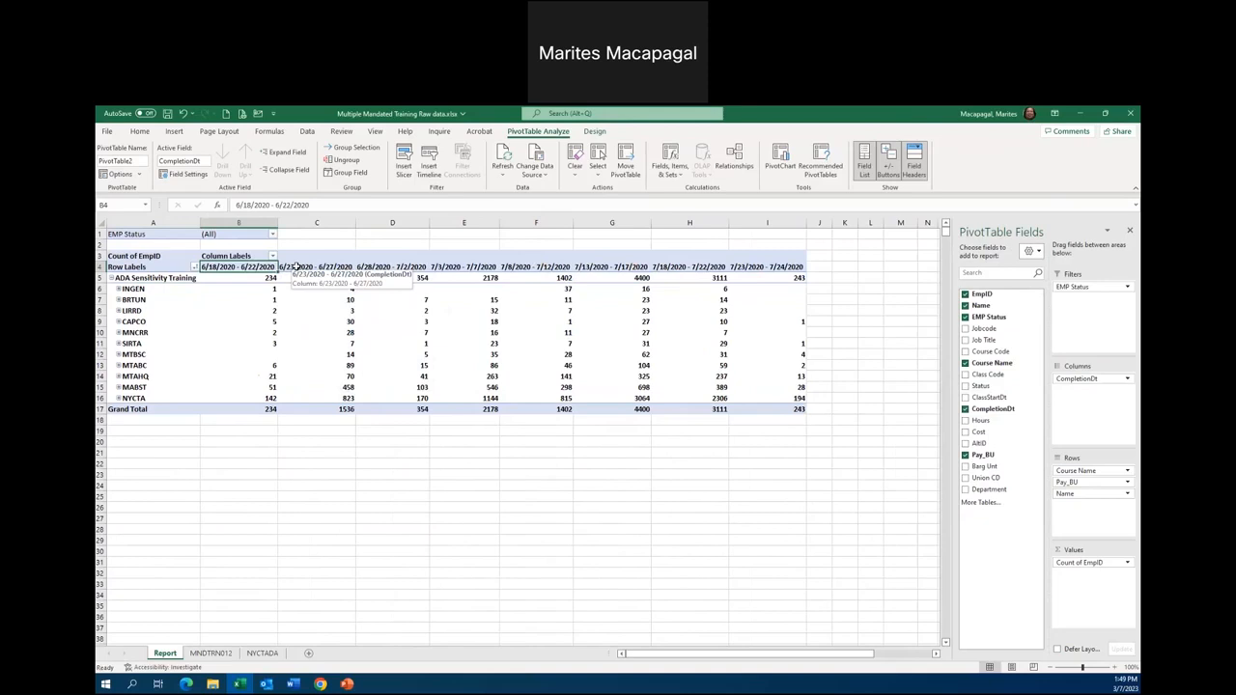
Step: Ungroup the completion date columns into individual dates and save the workbook
right_click(238, 269)
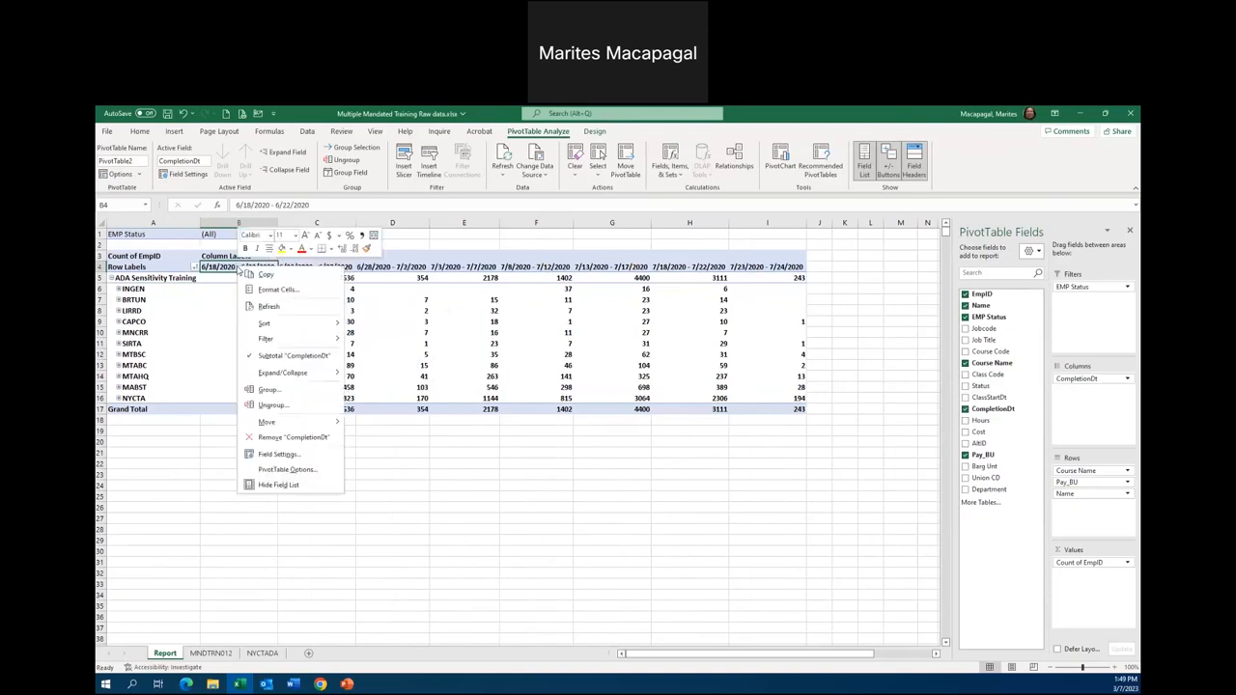
click(262, 407)
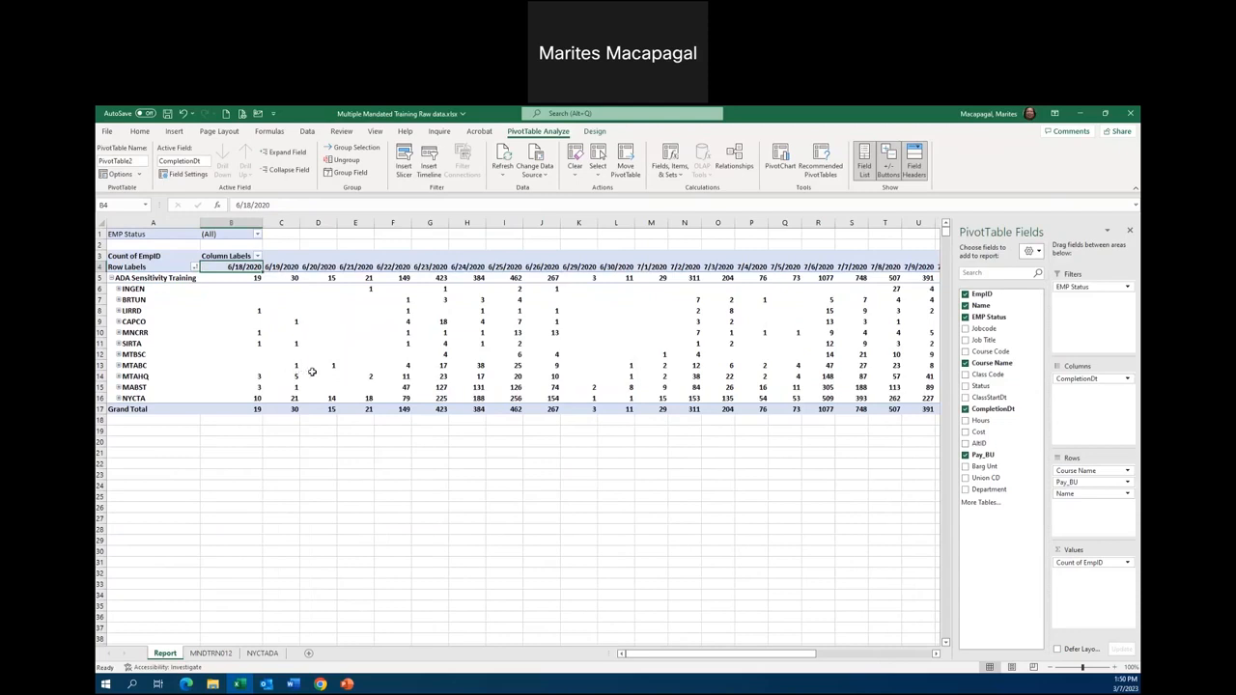
click(168, 114)
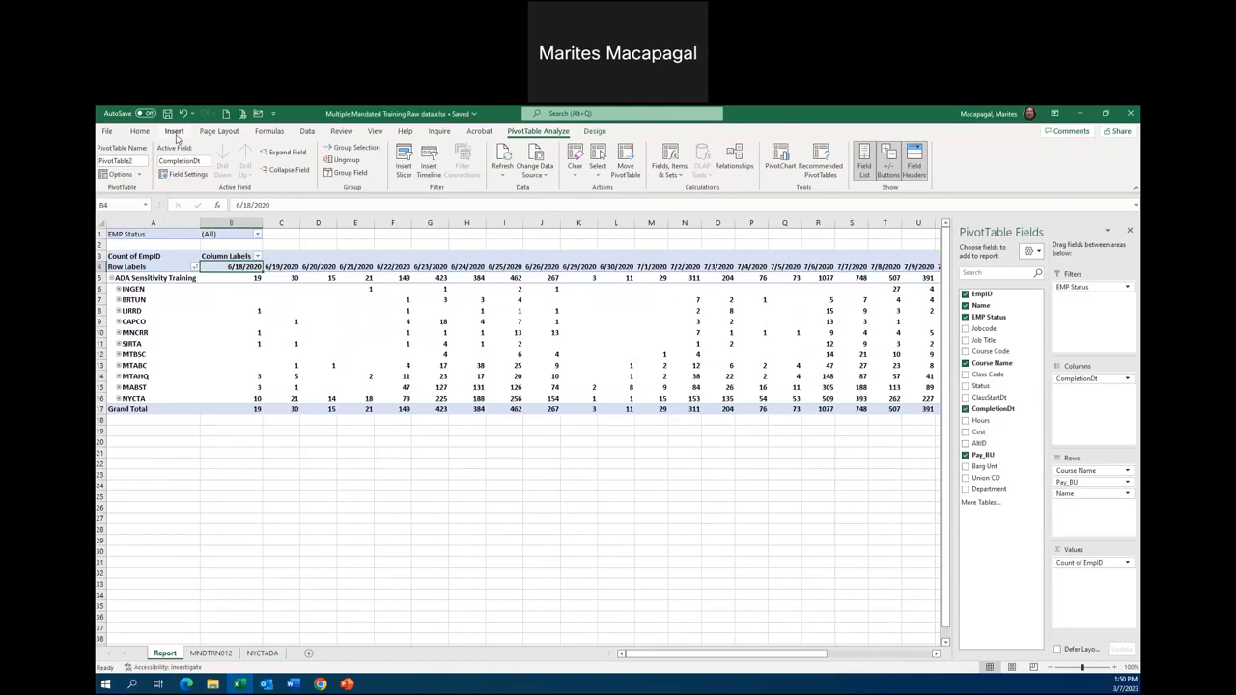
Step: Close the current workbook and open the recent file 2019 Mandated Training.xlsx
key(ctrl+w)
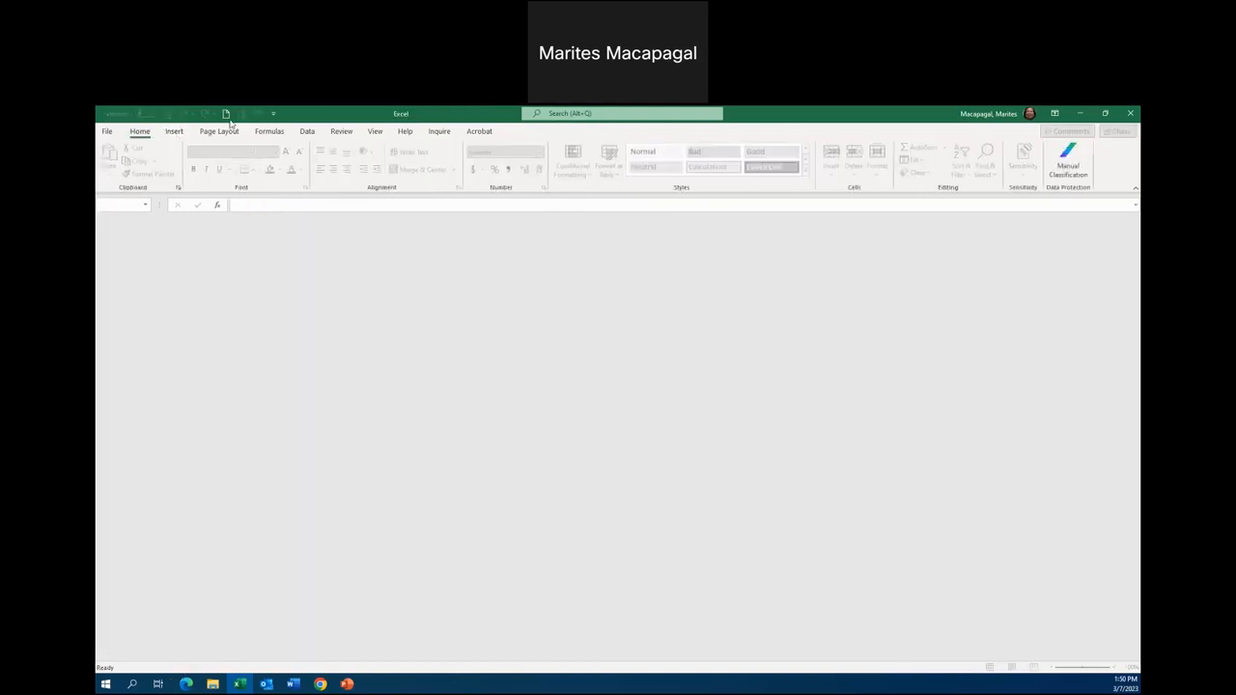
click(107, 132)
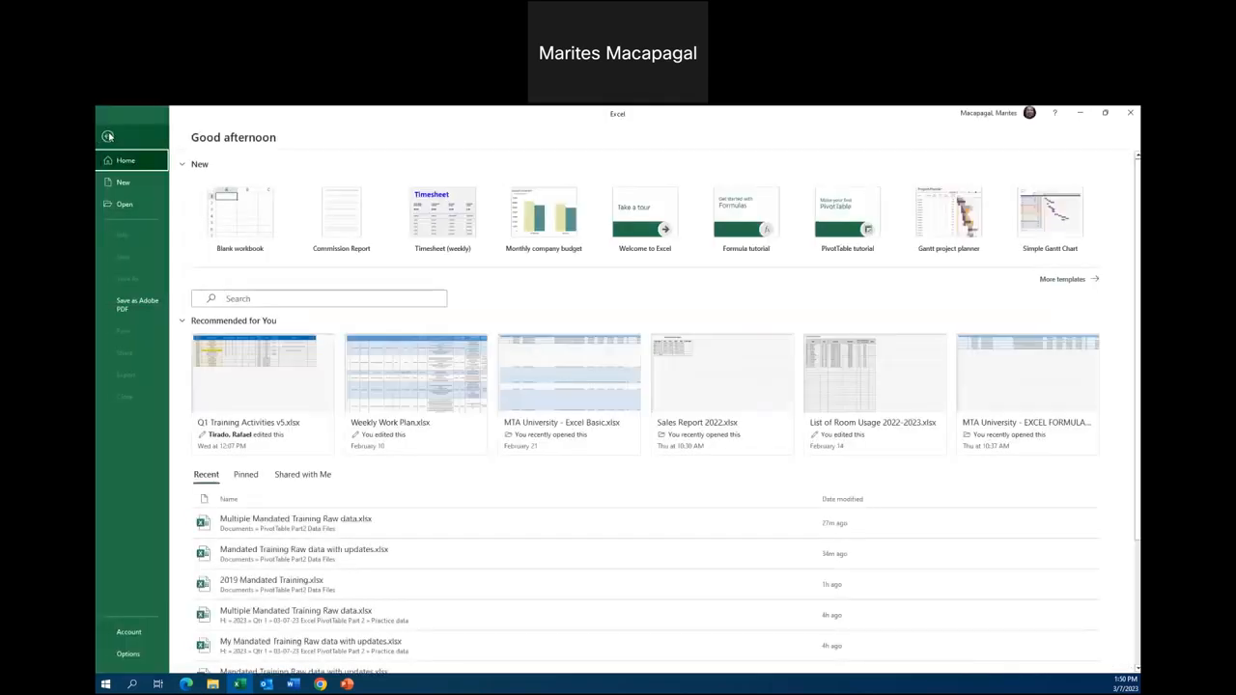
click(286, 587)
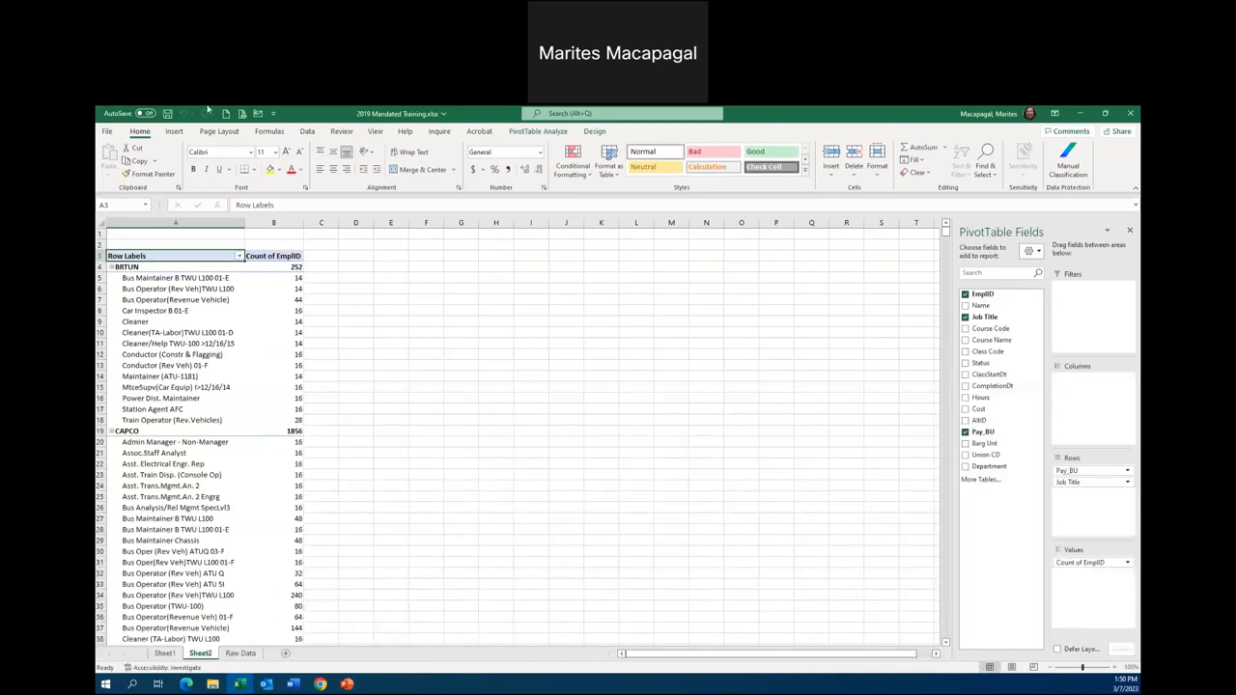
Step: Collapse the entire Pay_BU field in the Sheet2 PivotTable so the job titles are hidden
click(131, 267)
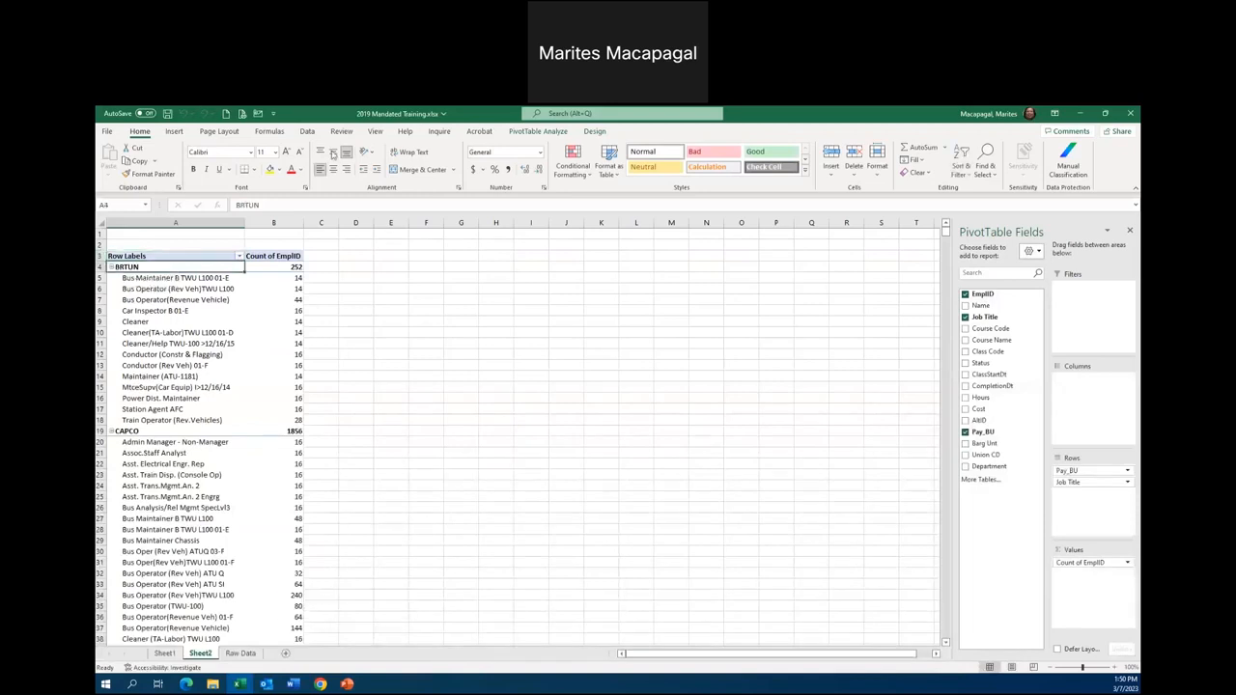
click(540, 133)
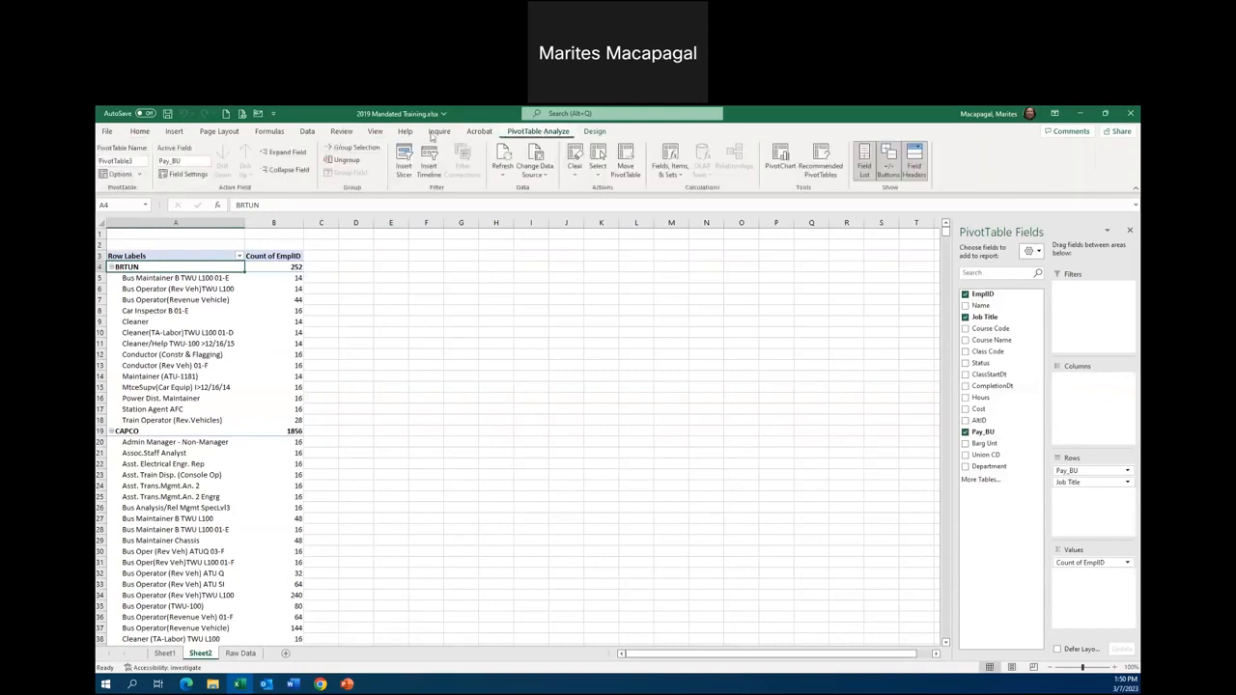
click(265, 173)
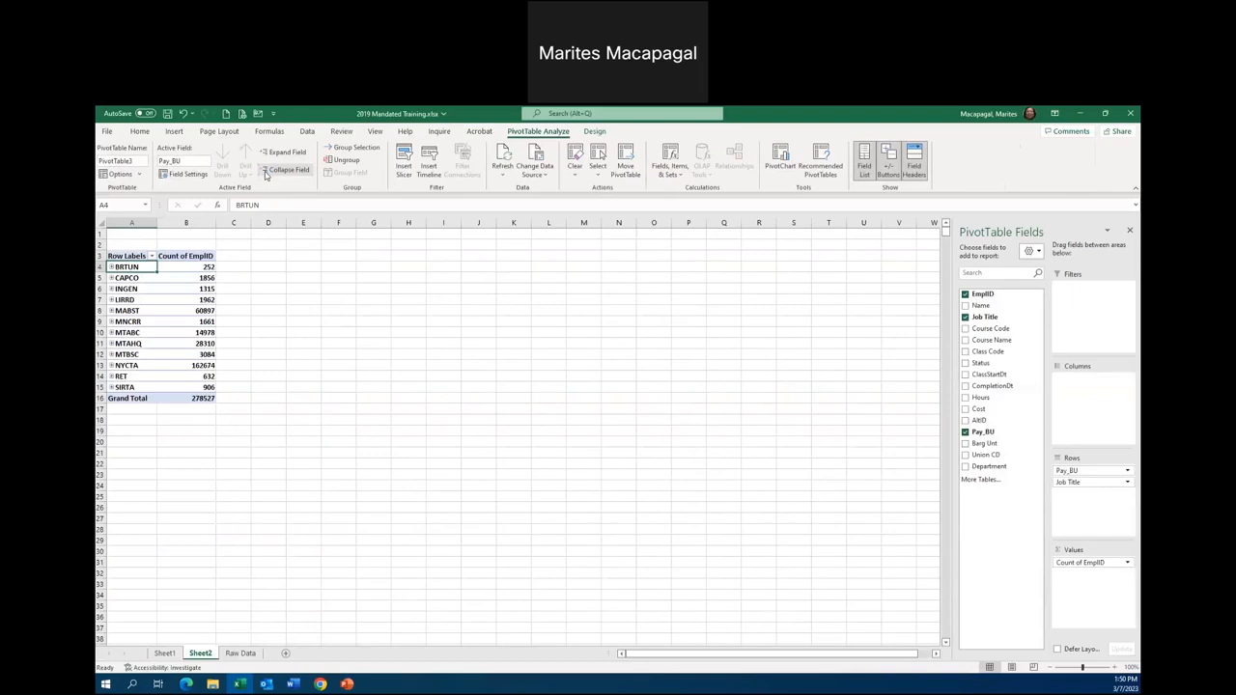
click(144, 284)
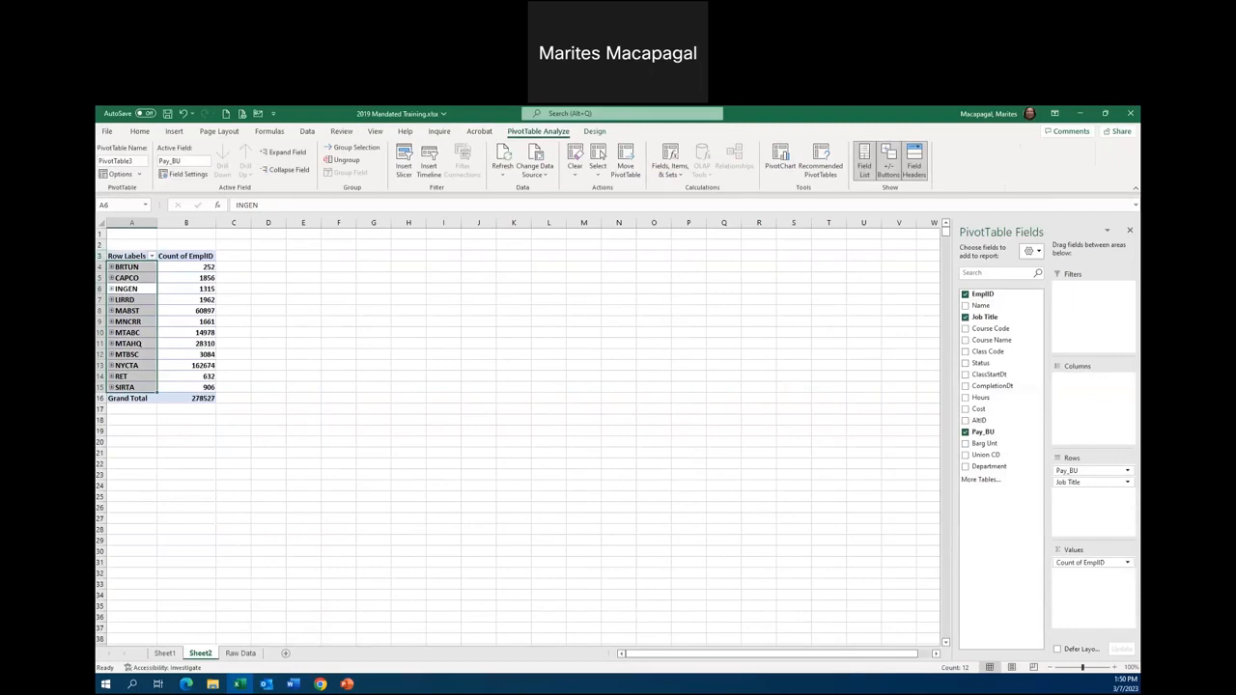
click(186, 300)
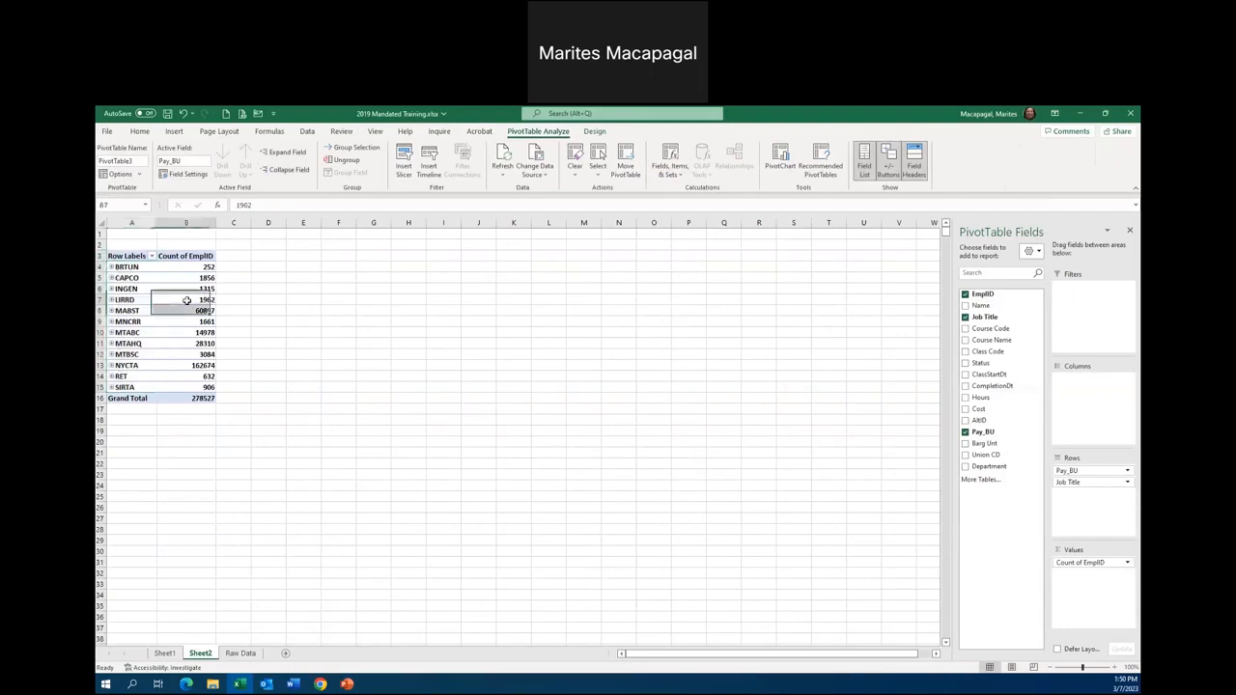
click(126, 279)
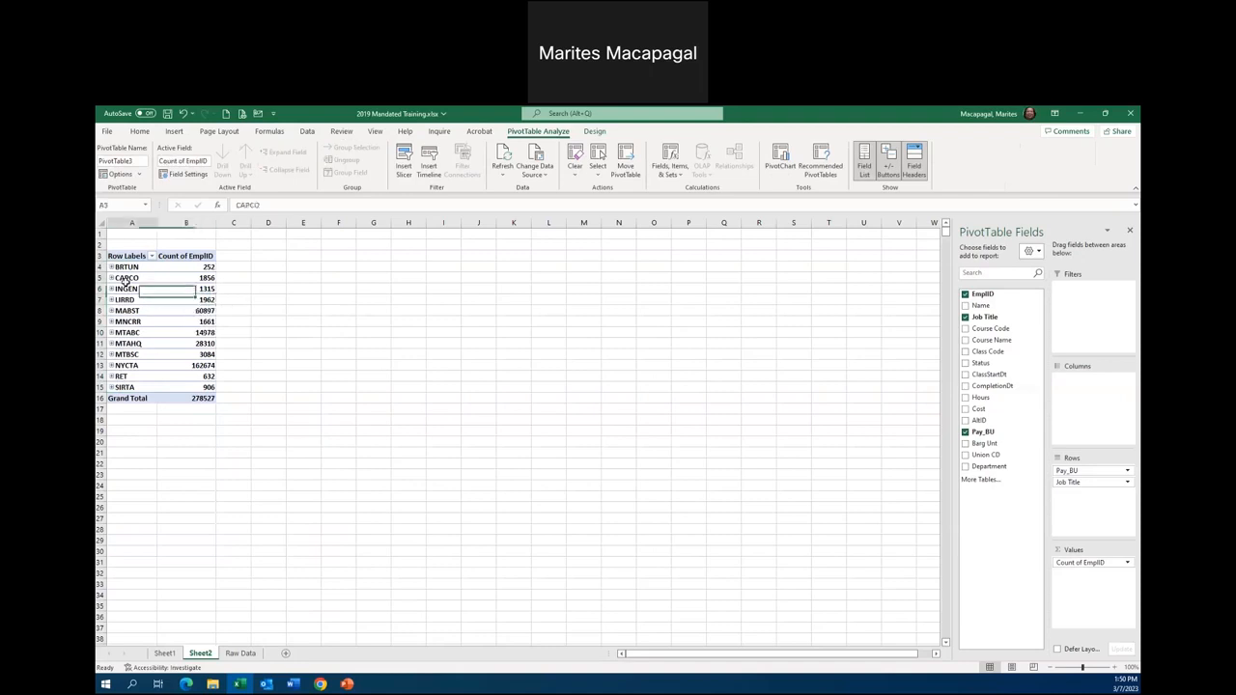
click(173, 132)
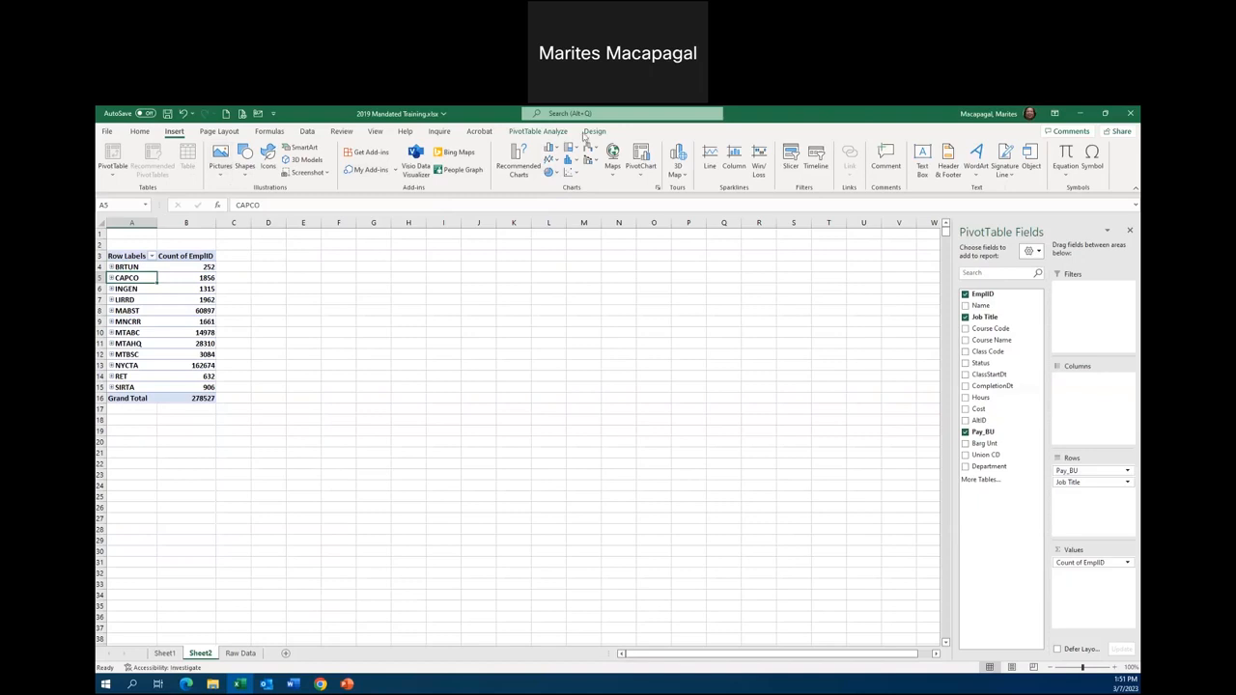
click(558, 149)
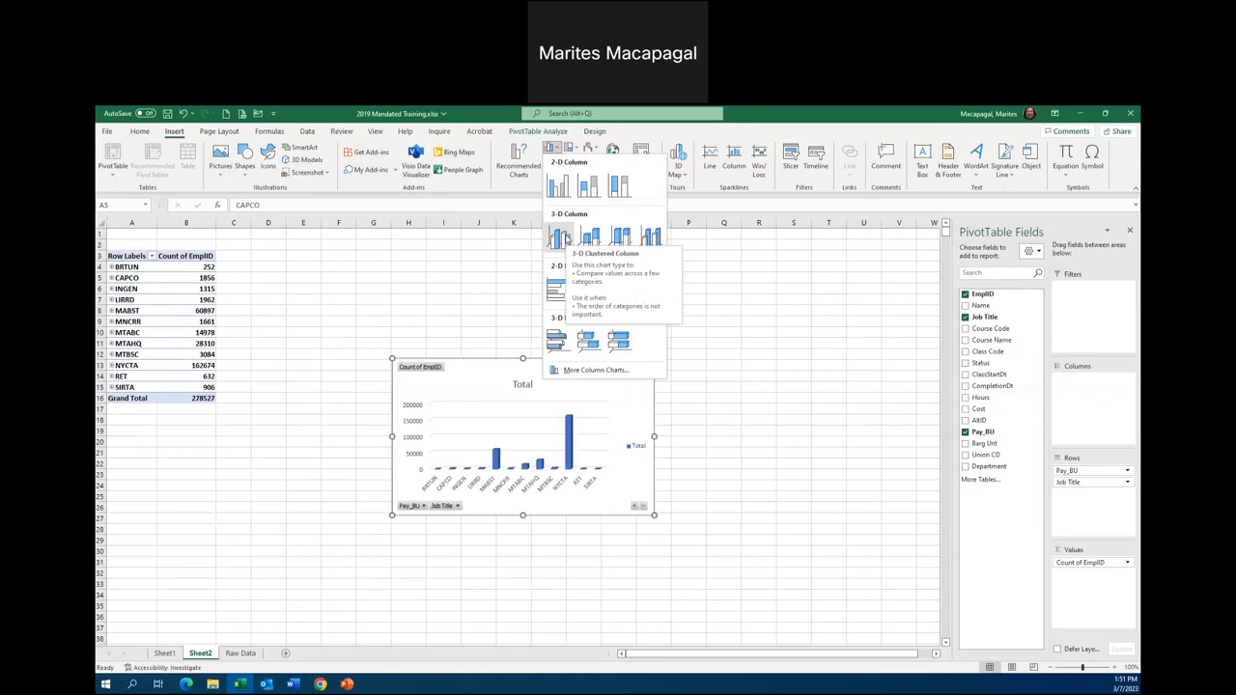
click(206, 267)
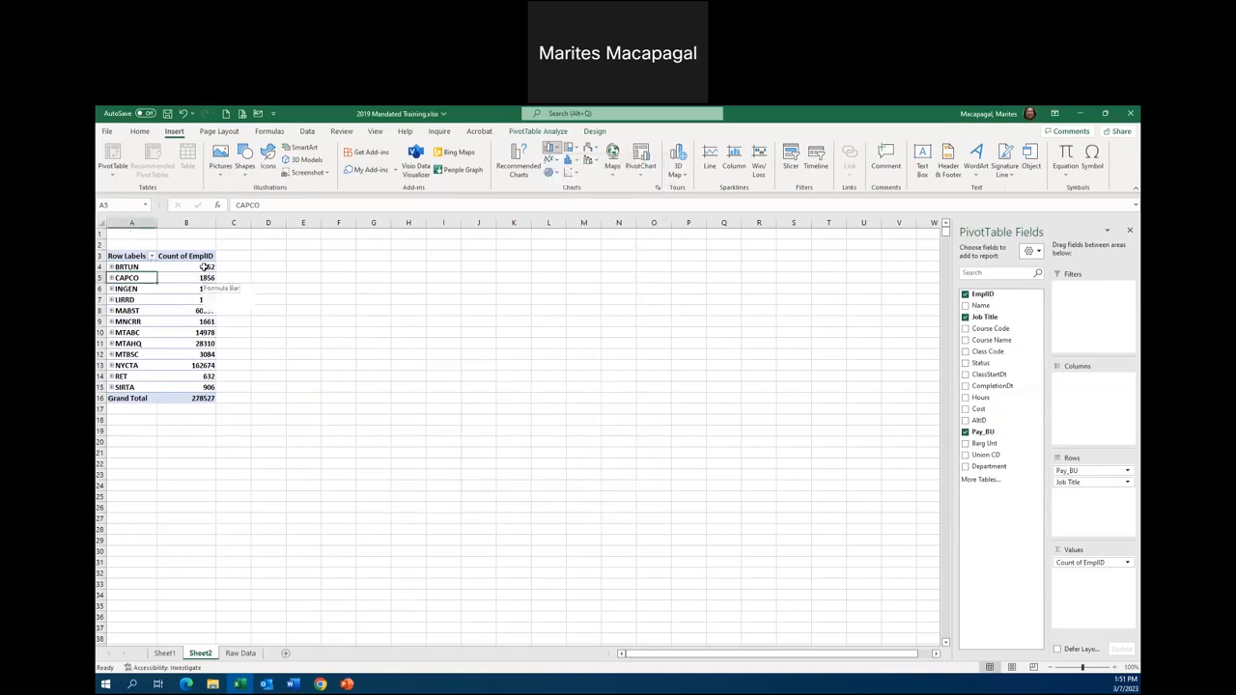
Step: Sort the Sheet2 PivotTable by Count of EmplID from largest to smallest
click(206, 268)
right_click(206, 268)
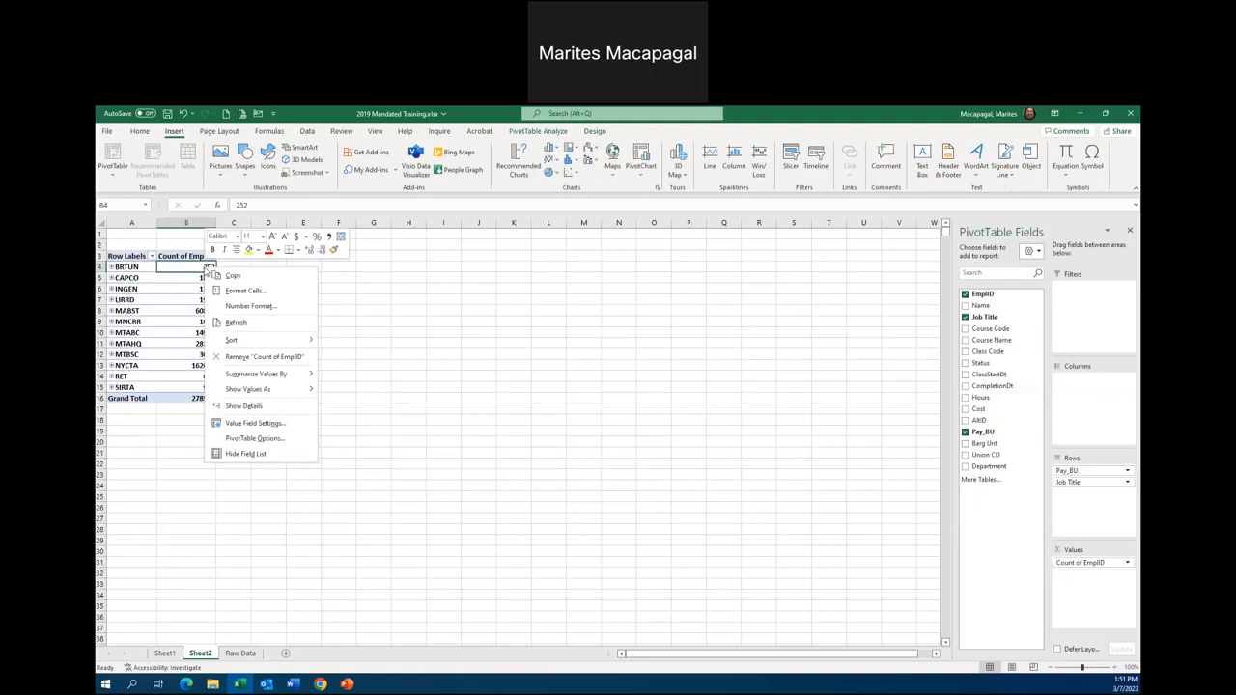
mouse_move(261, 346)
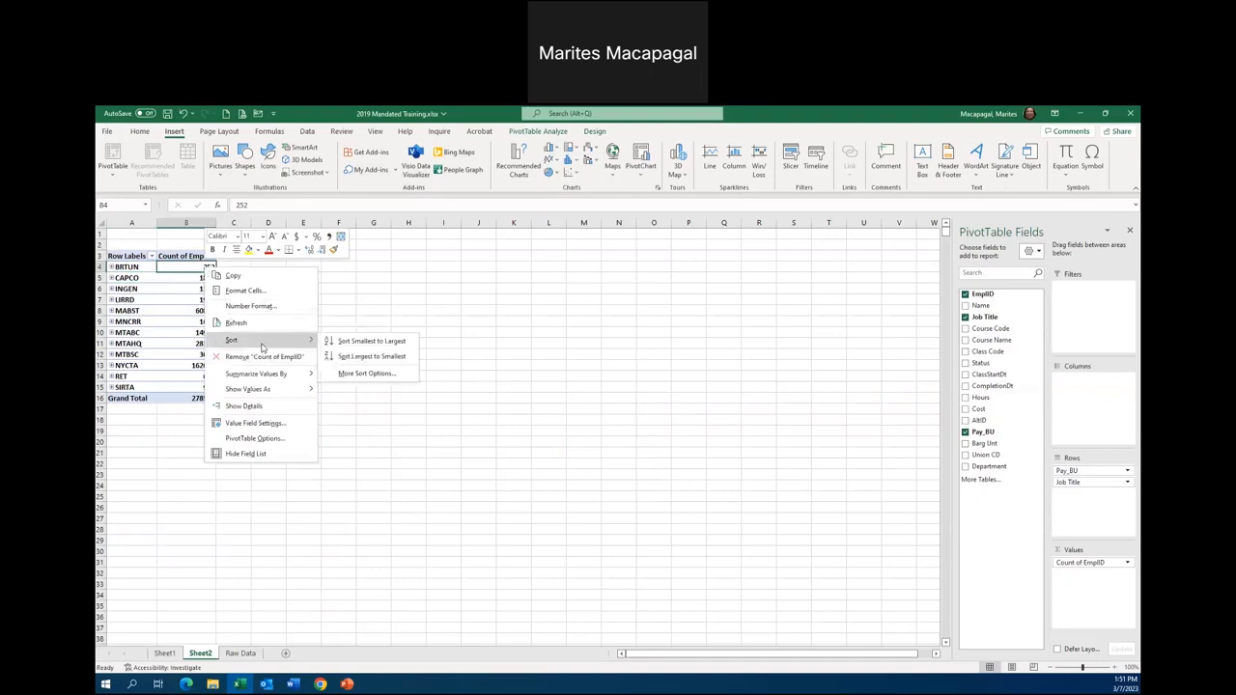
click(358, 358)
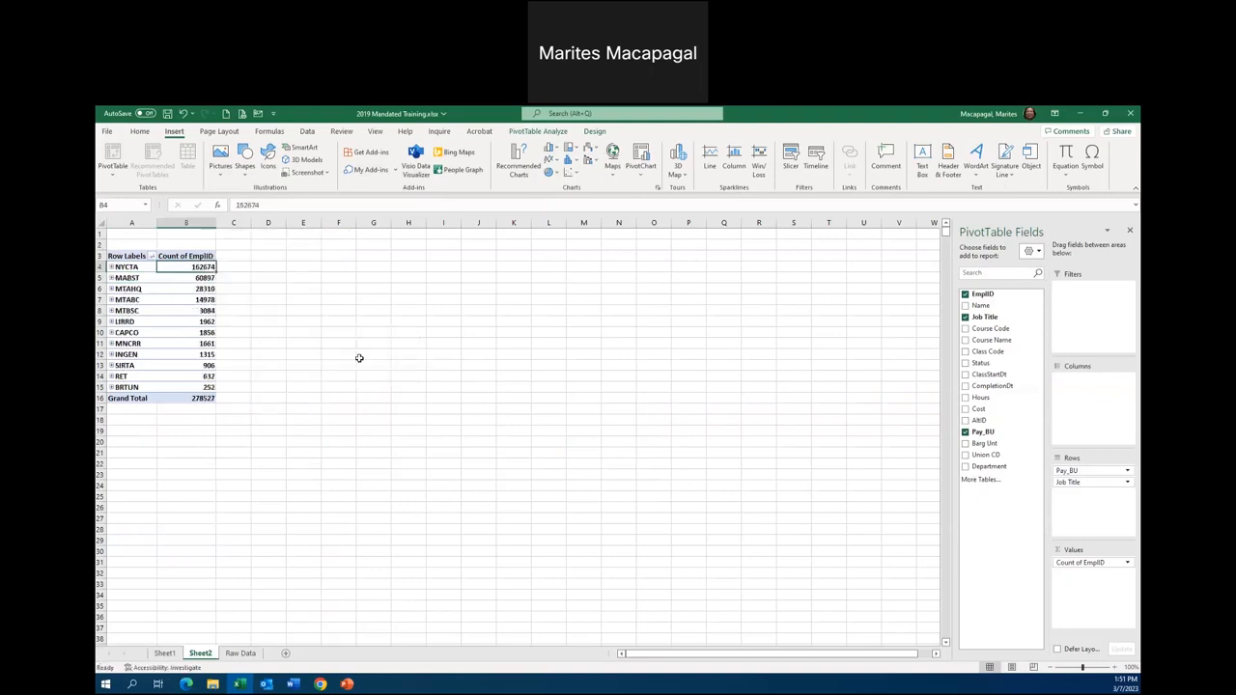
Step: Insert a 3-D Clustered Column chart of the sorted PivotTable, move it up beside the table and enlarge it slightly
click(560, 152)
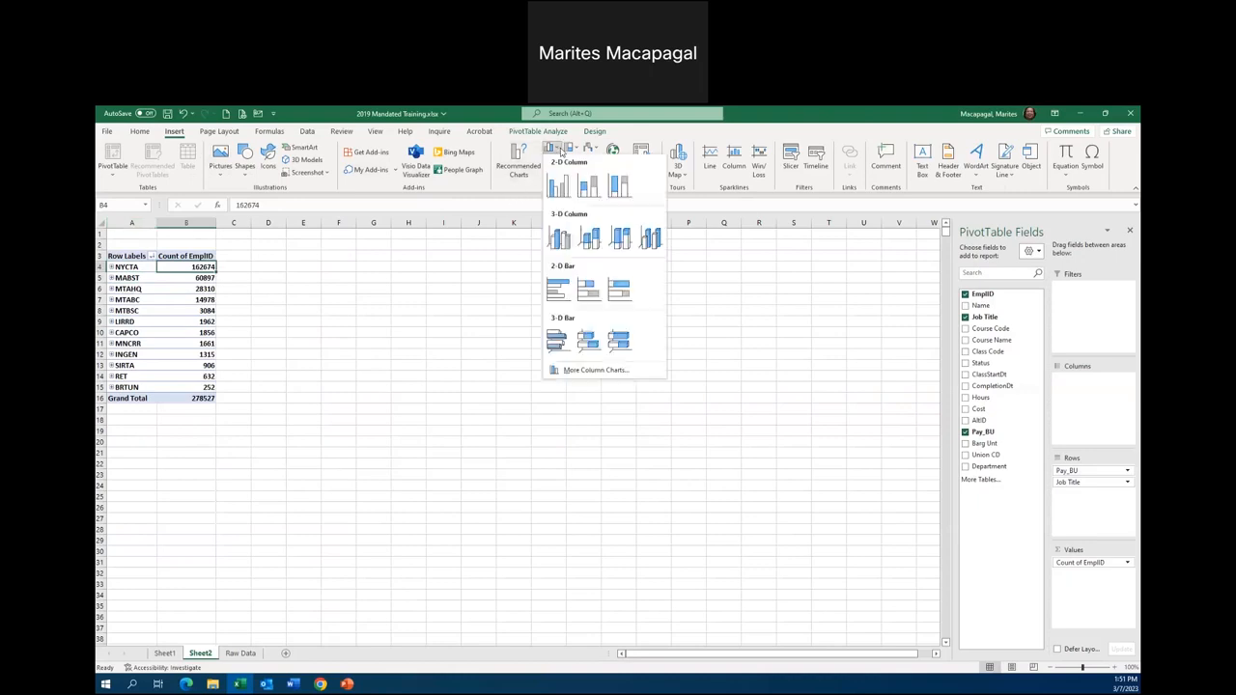
click(565, 243)
drag(579, 379, 517, 274)
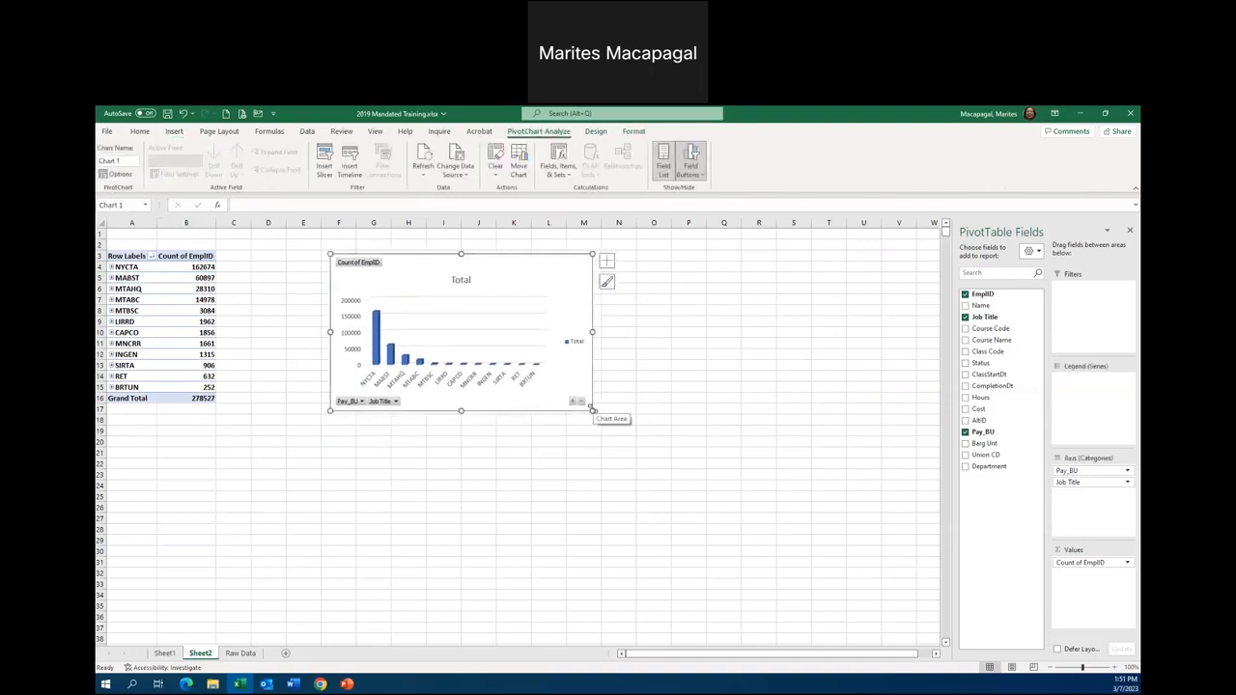
drag(592, 410, 640, 422)
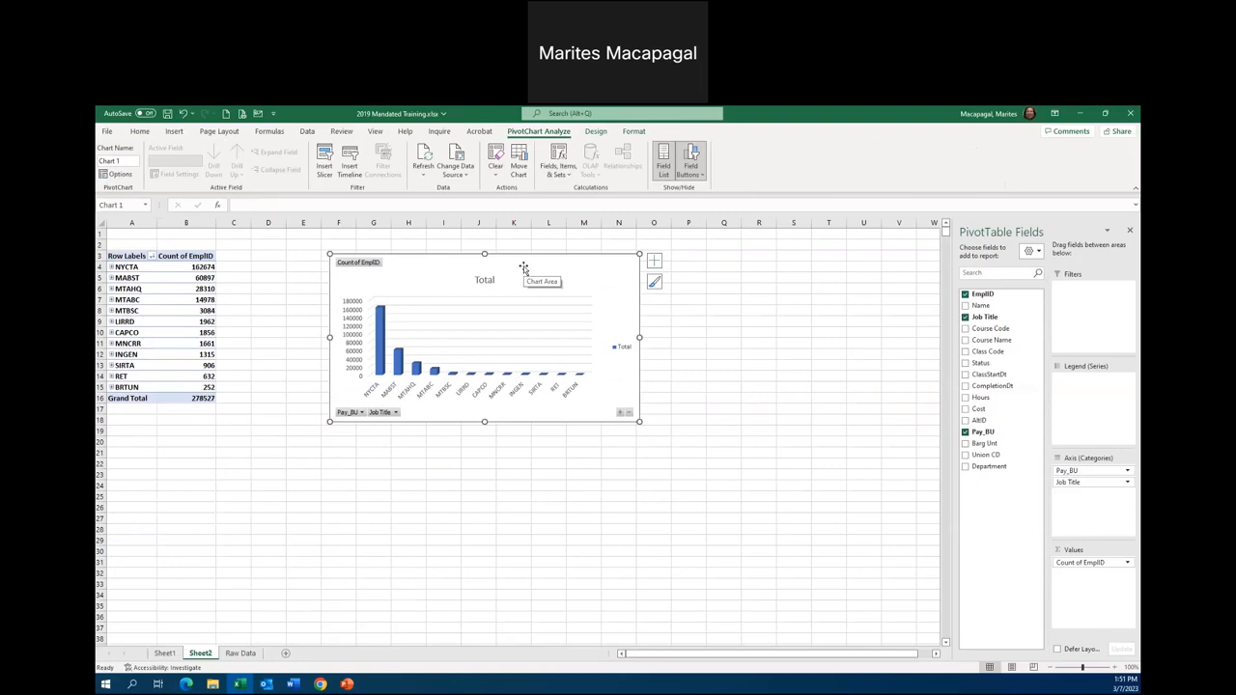
click(596, 132)
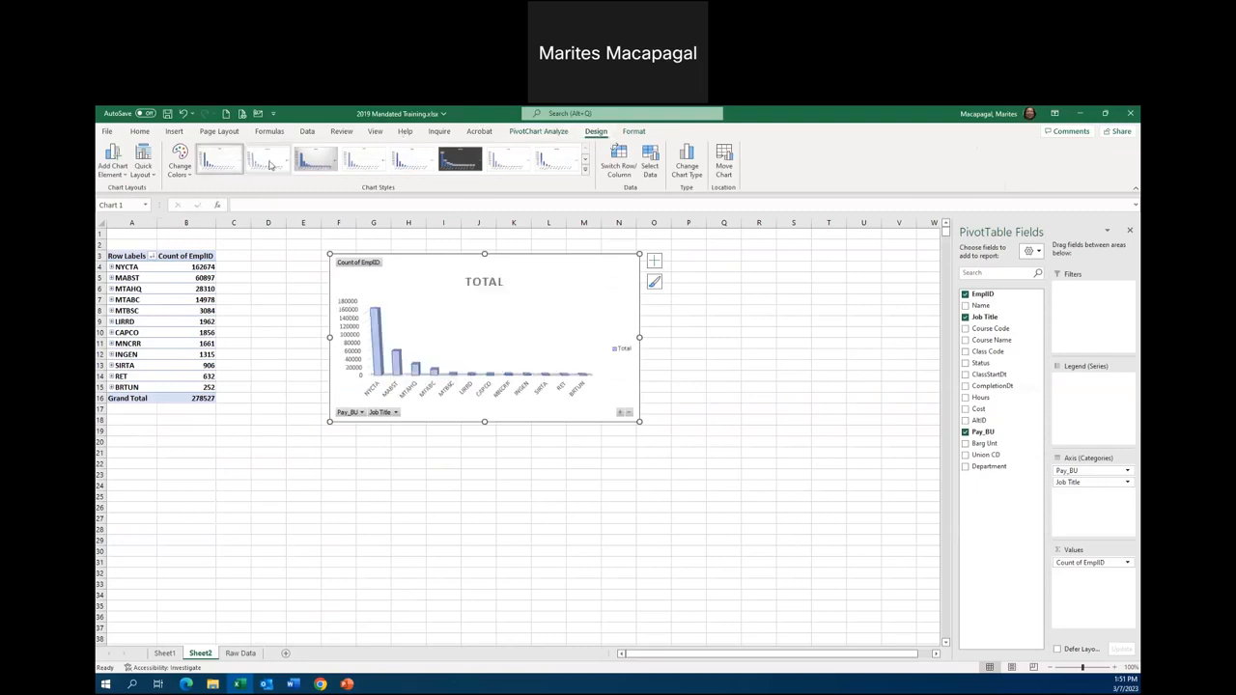
click(322, 166)
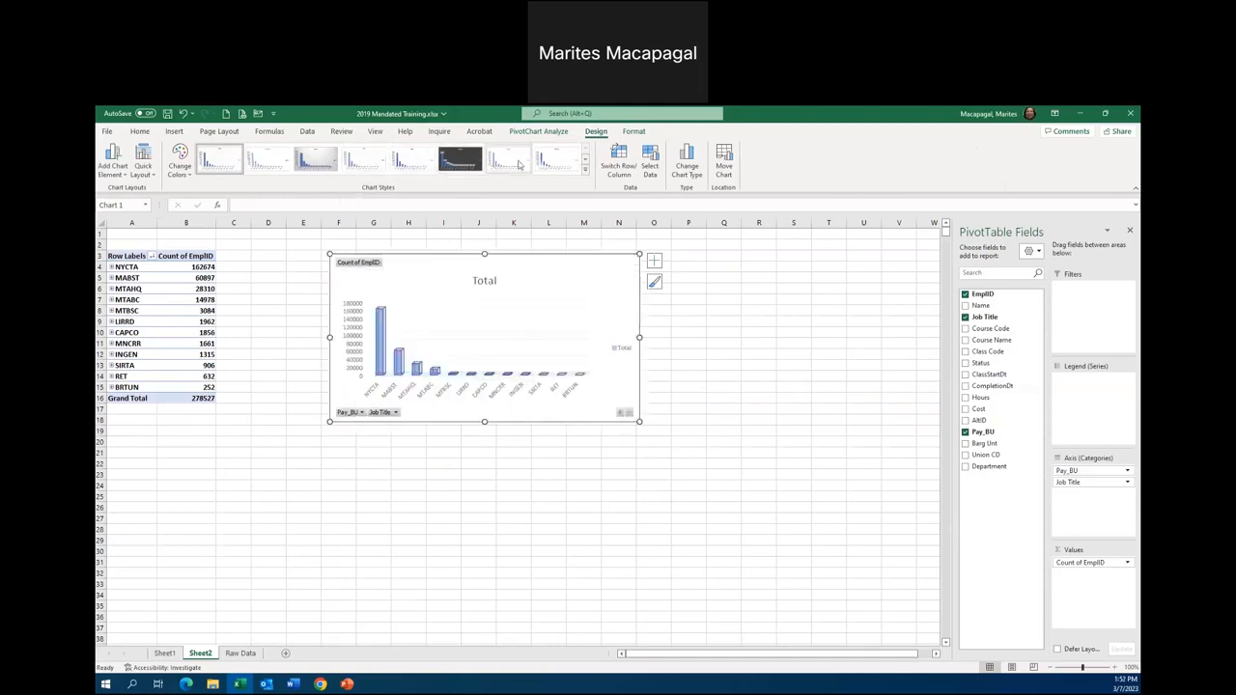
click(586, 172)
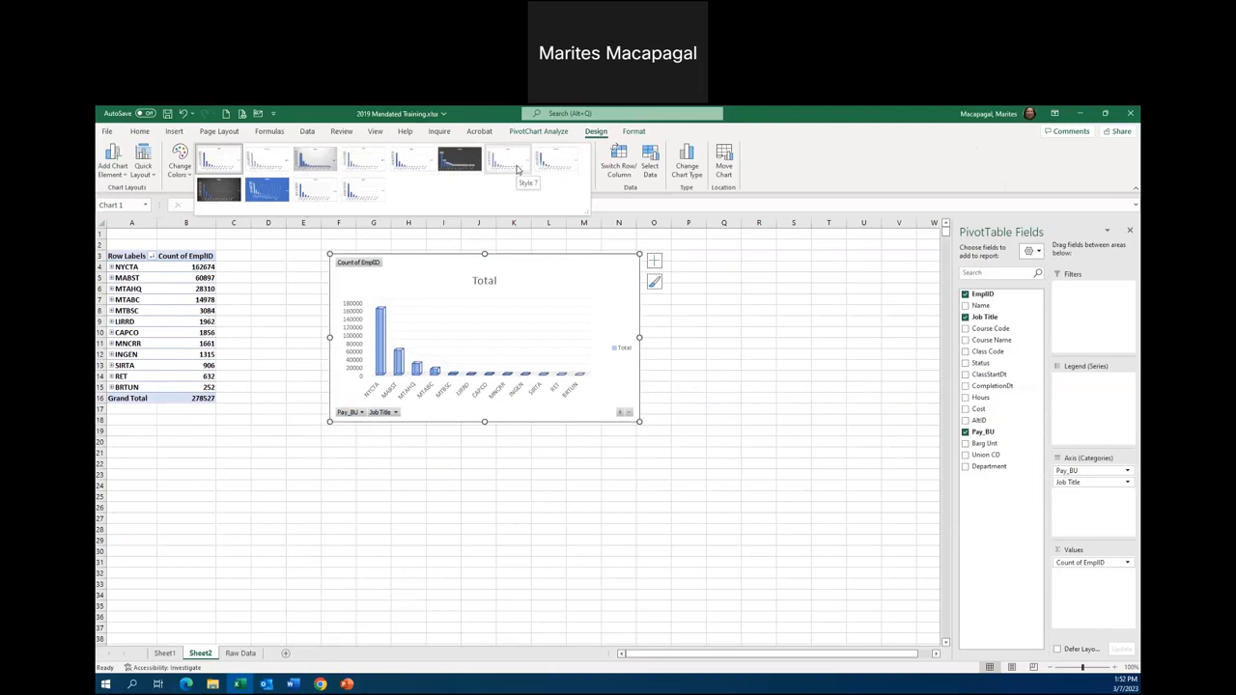
click(634, 131)
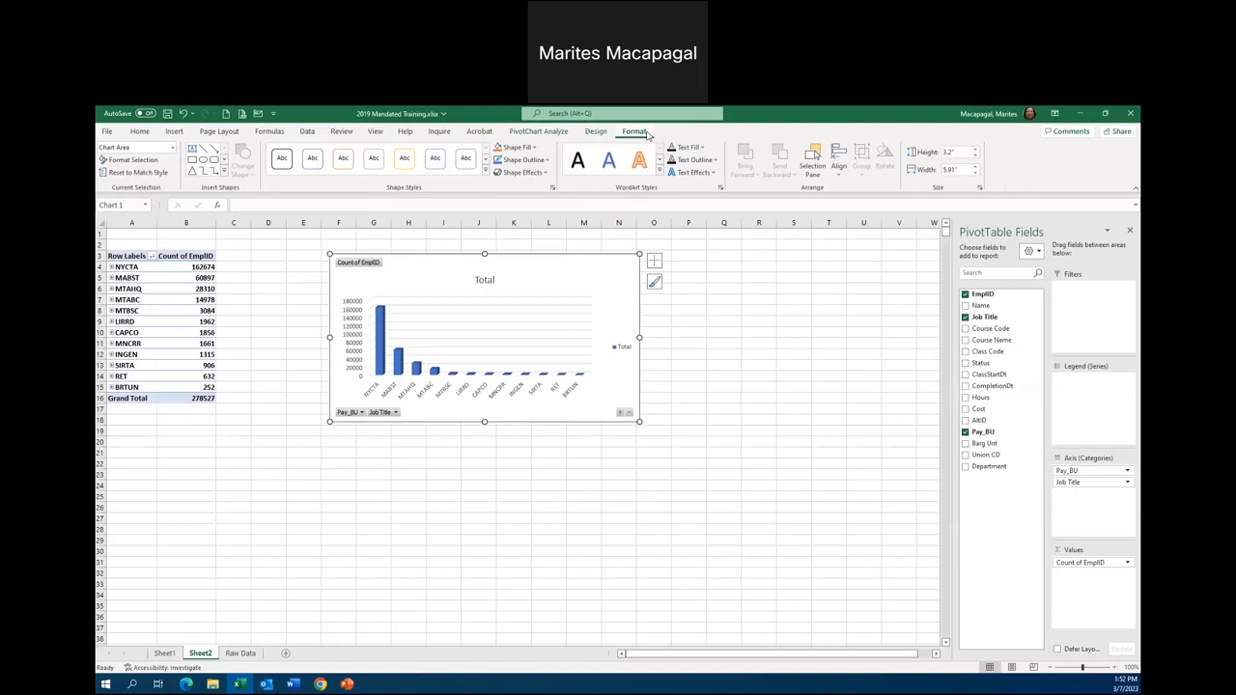
click(174, 331)
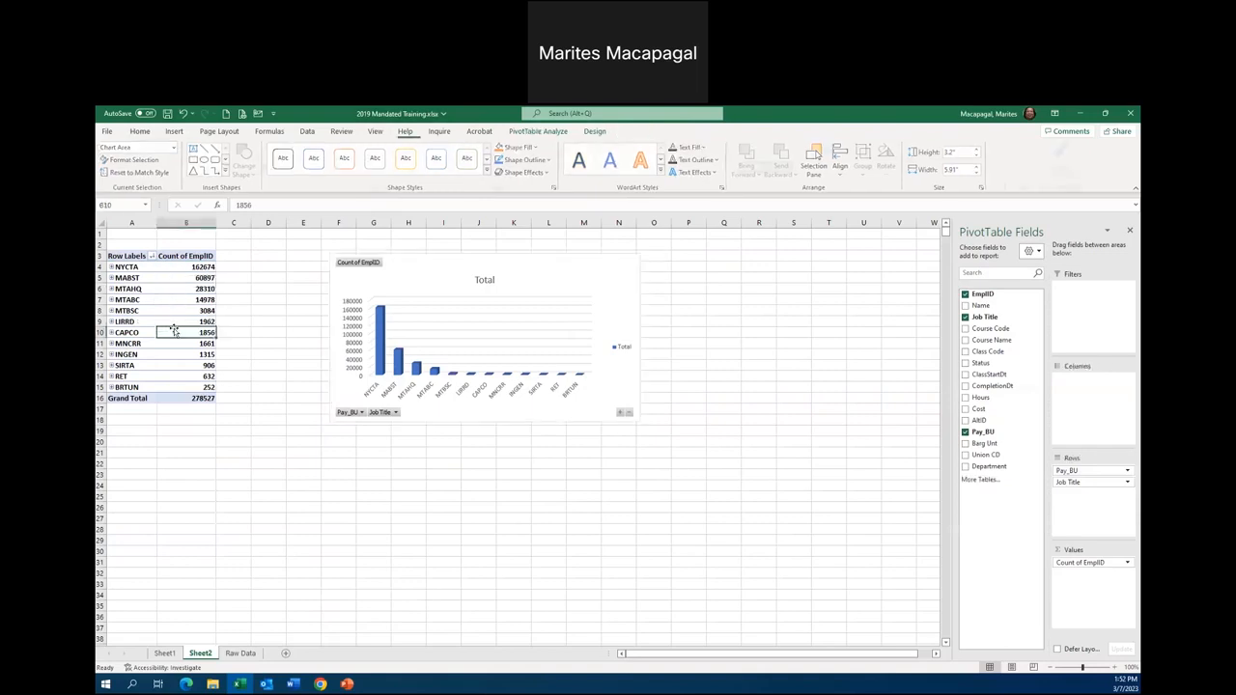
Step: Create a PivotChart with PivotTable from the Raw Data sheet on a new worksheet and move the empty chart up nearer the table
click(242, 657)
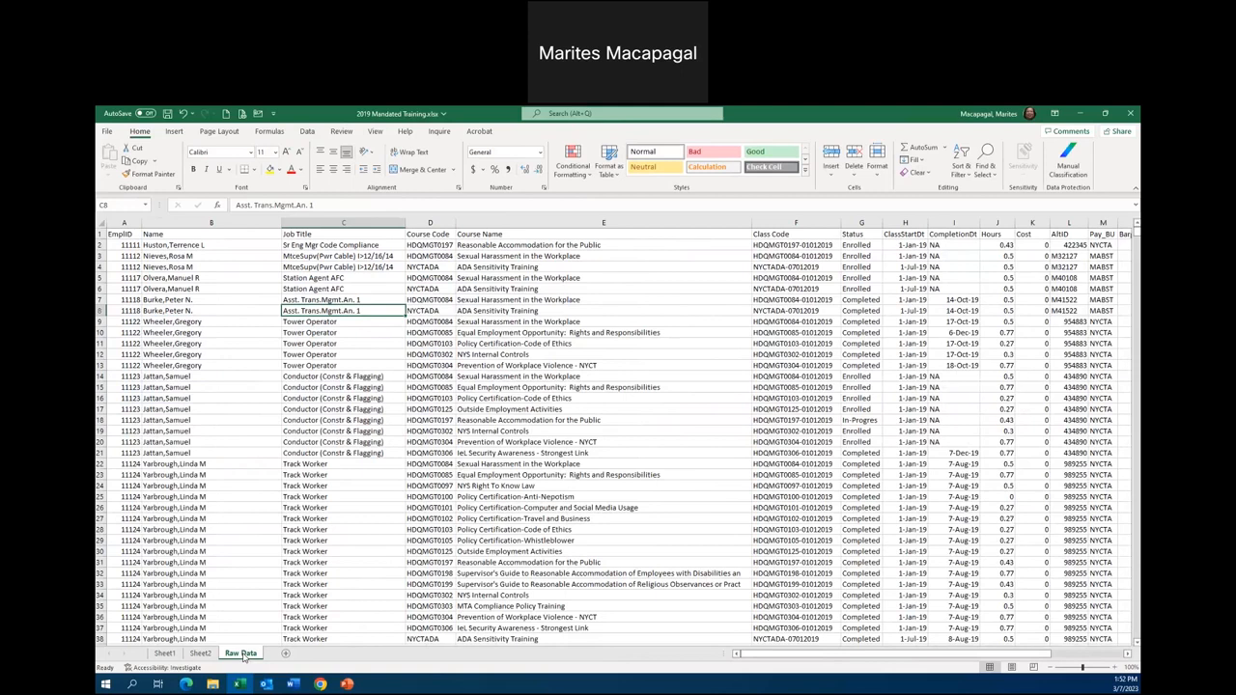
click(165, 319)
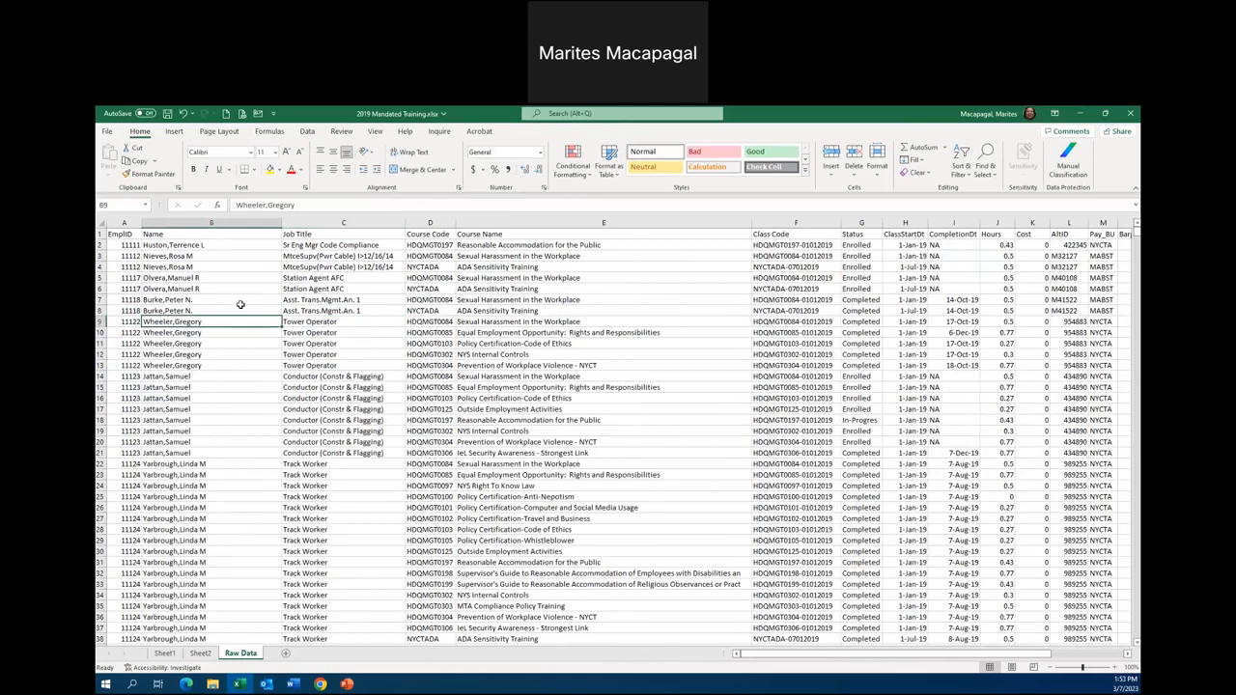
click(174, 132)
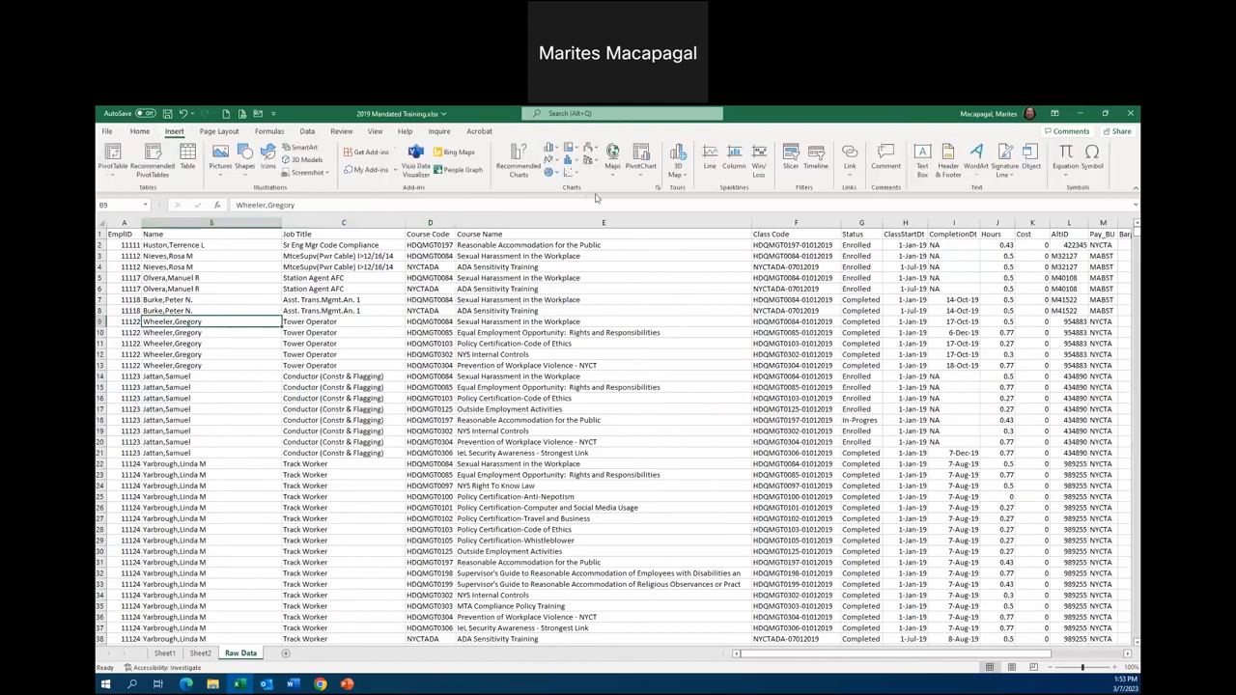
click(645, 177)
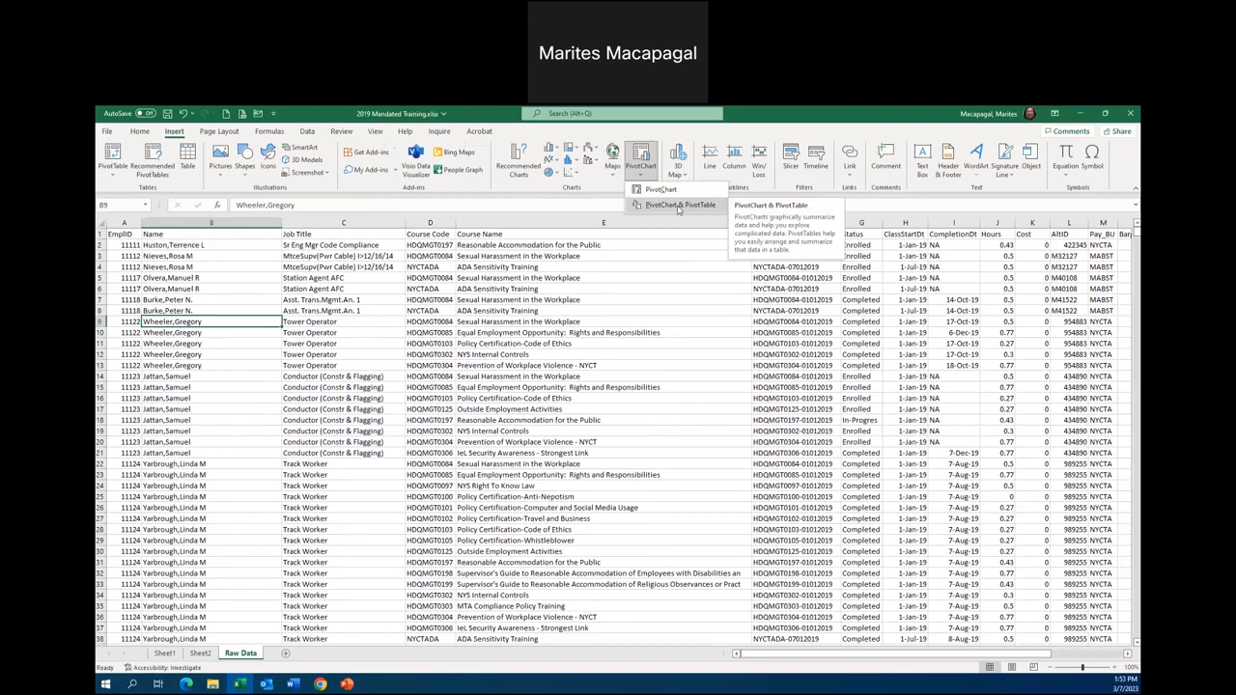
click(679, 209)
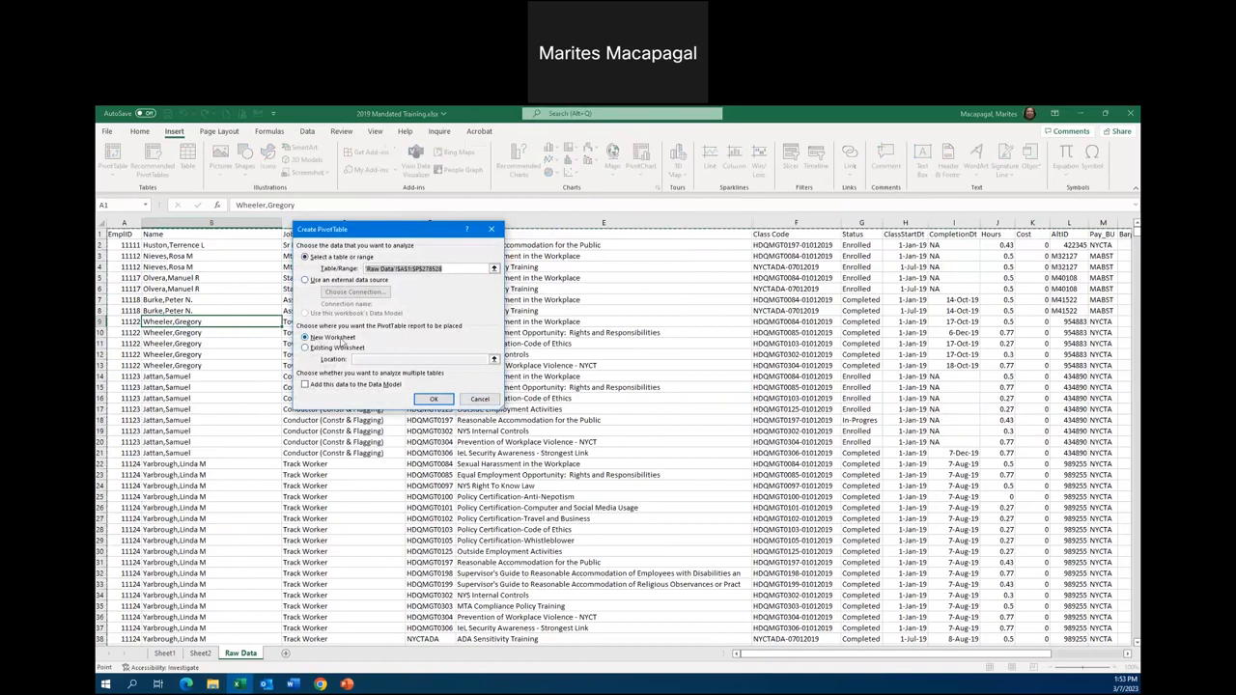
click(434, 400)
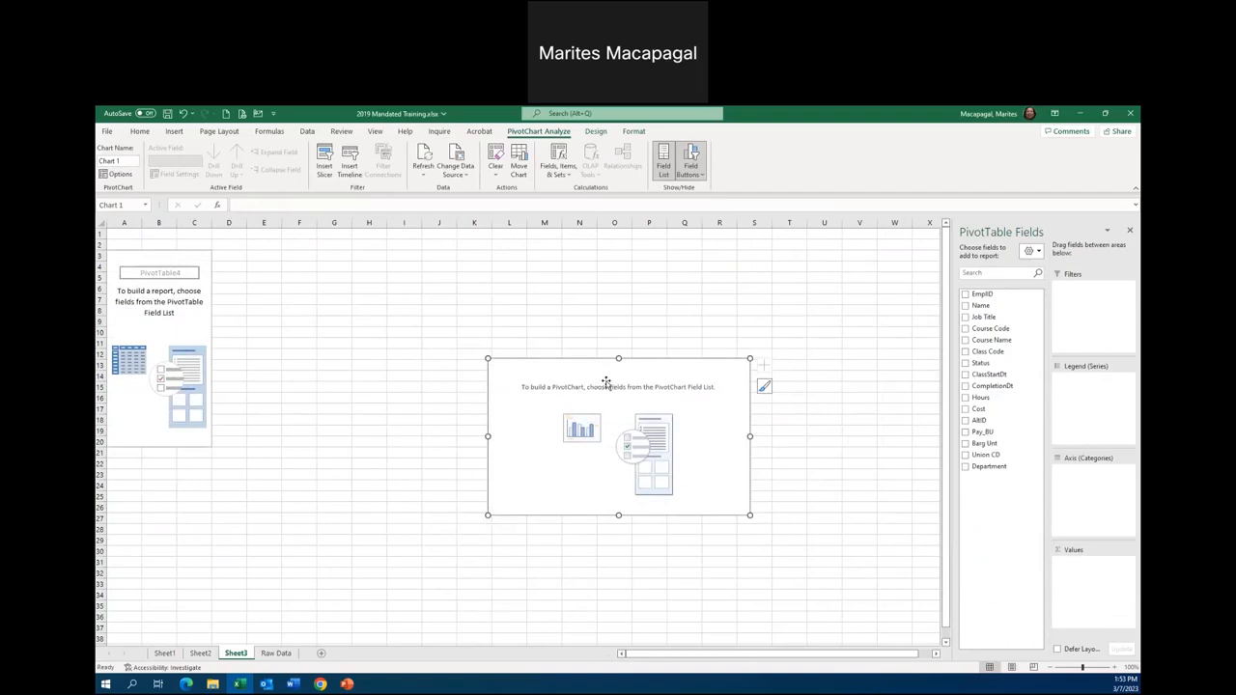
drag(608, 380, 532, 286)
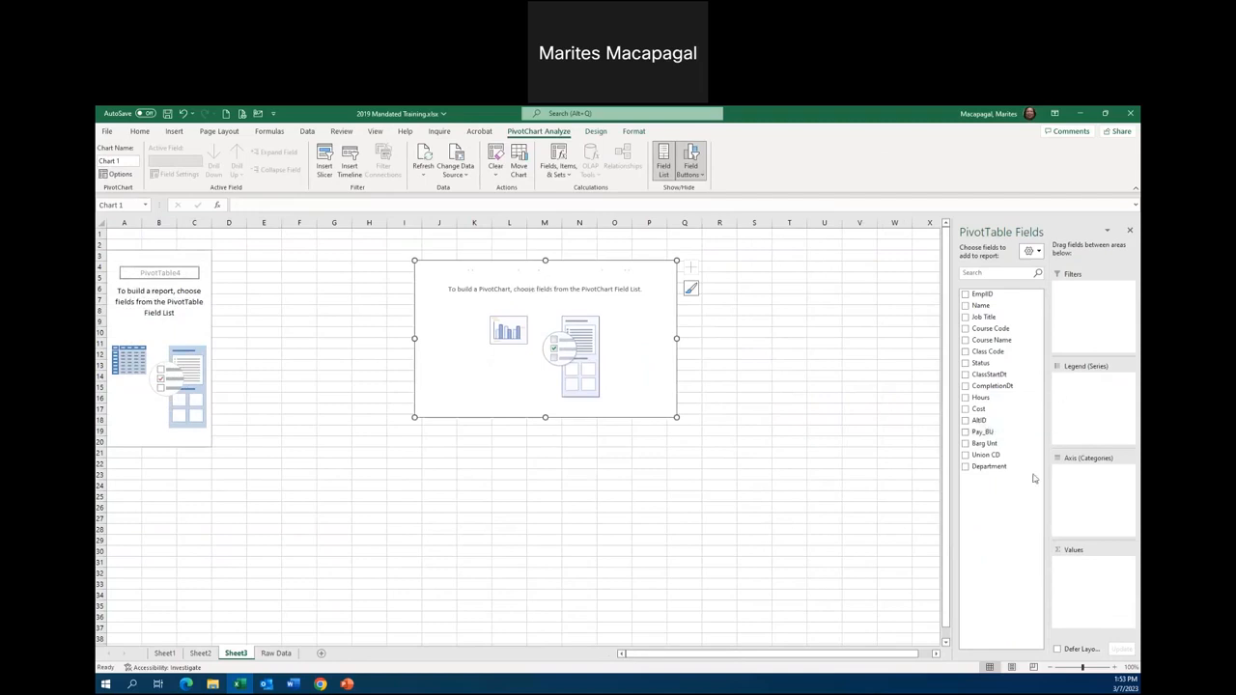
Step: Add EmplID to the new PivotChart's values summarized by Count, and use Pay_BU as its axis categories
drag(1002, 296, 1096, 572)
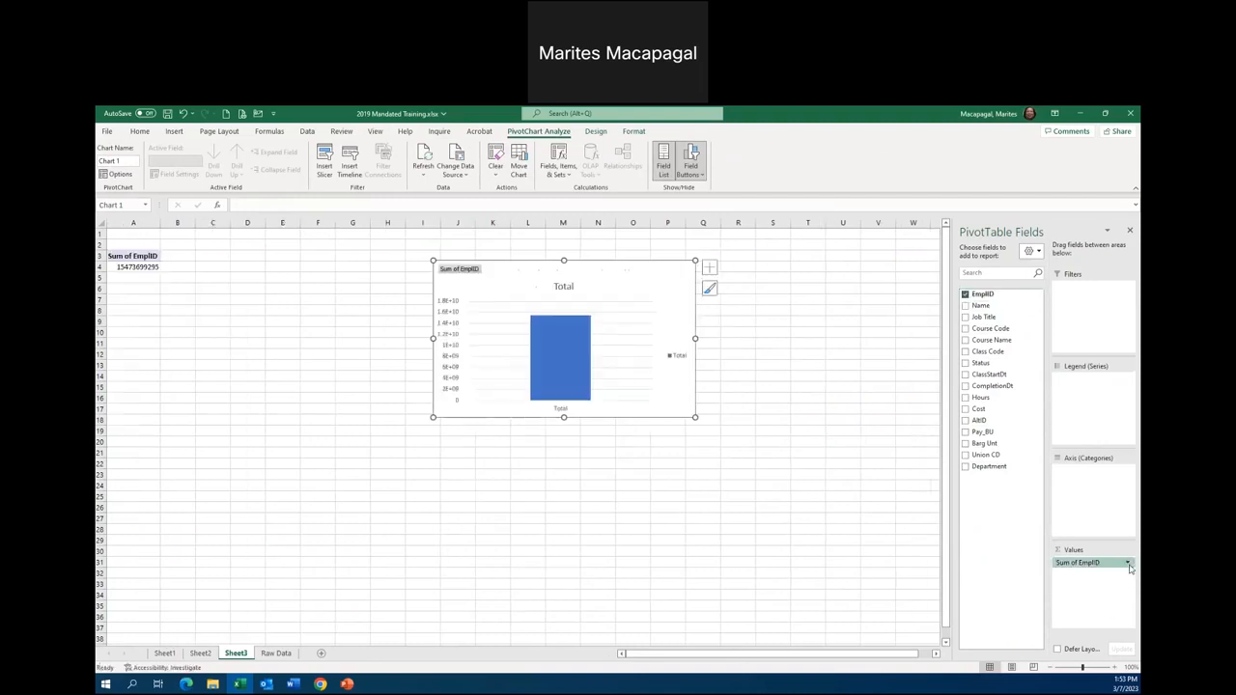
click(1128, 564)
click(1100, 553)
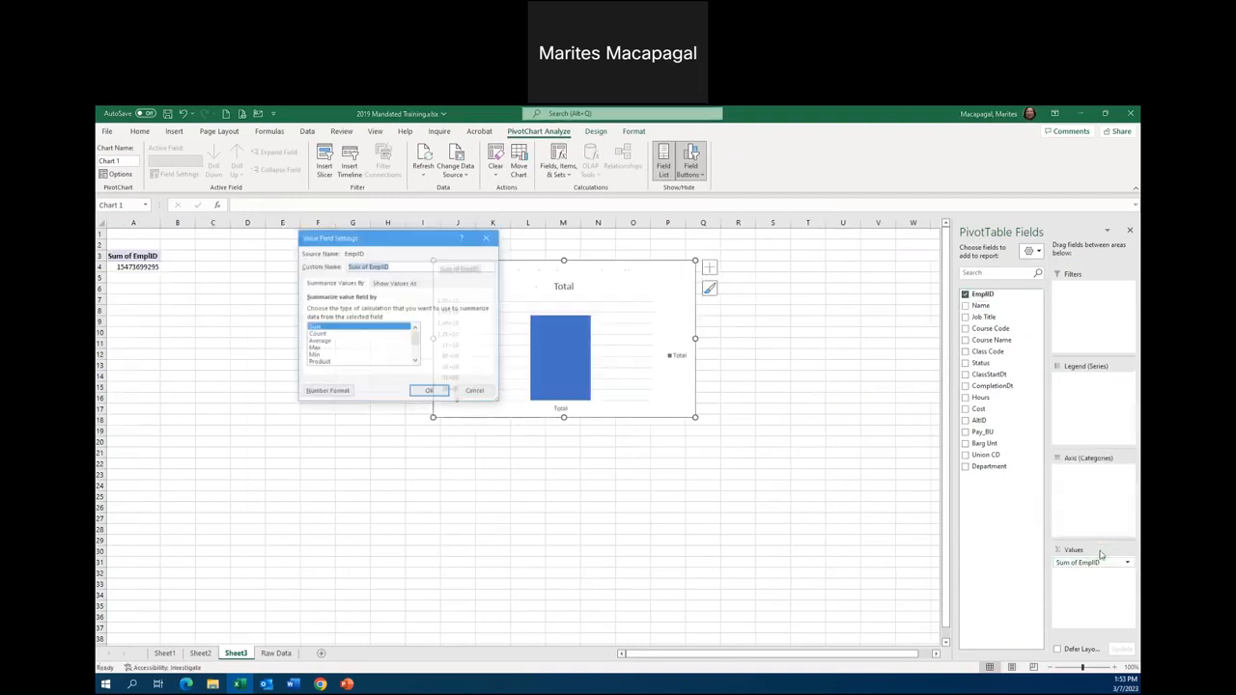
click(317, 334)
click(430, 392)
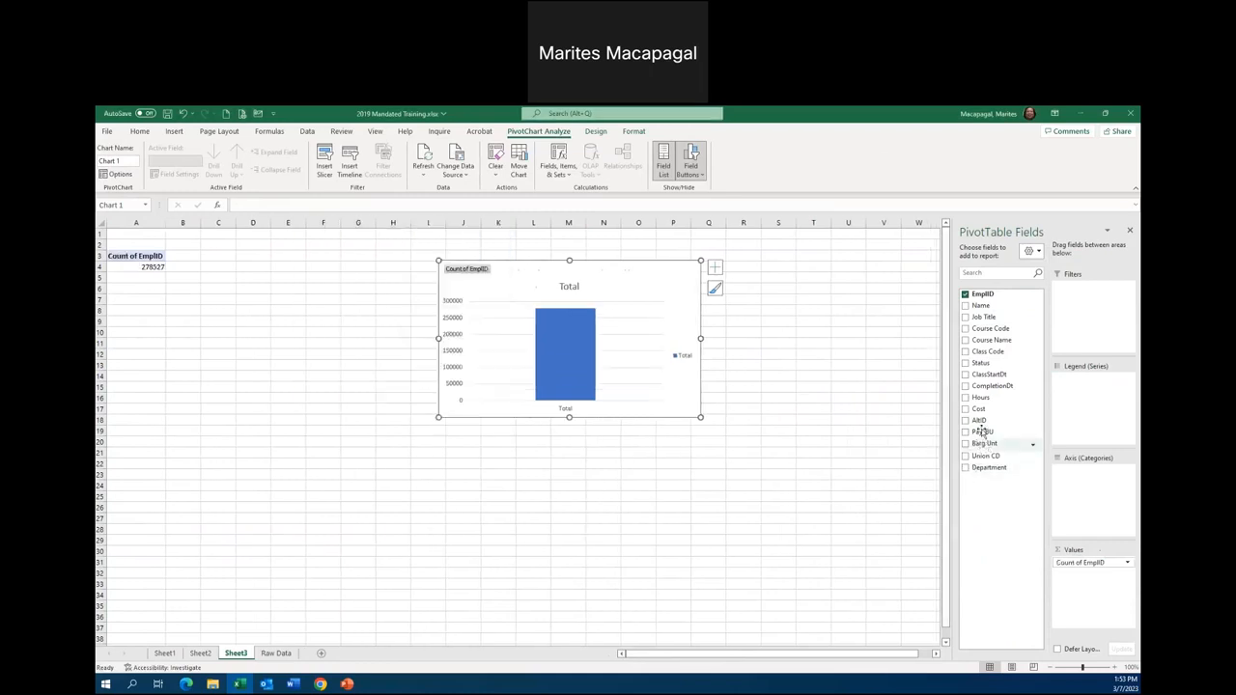
drag(983, 436, 1109, 470)
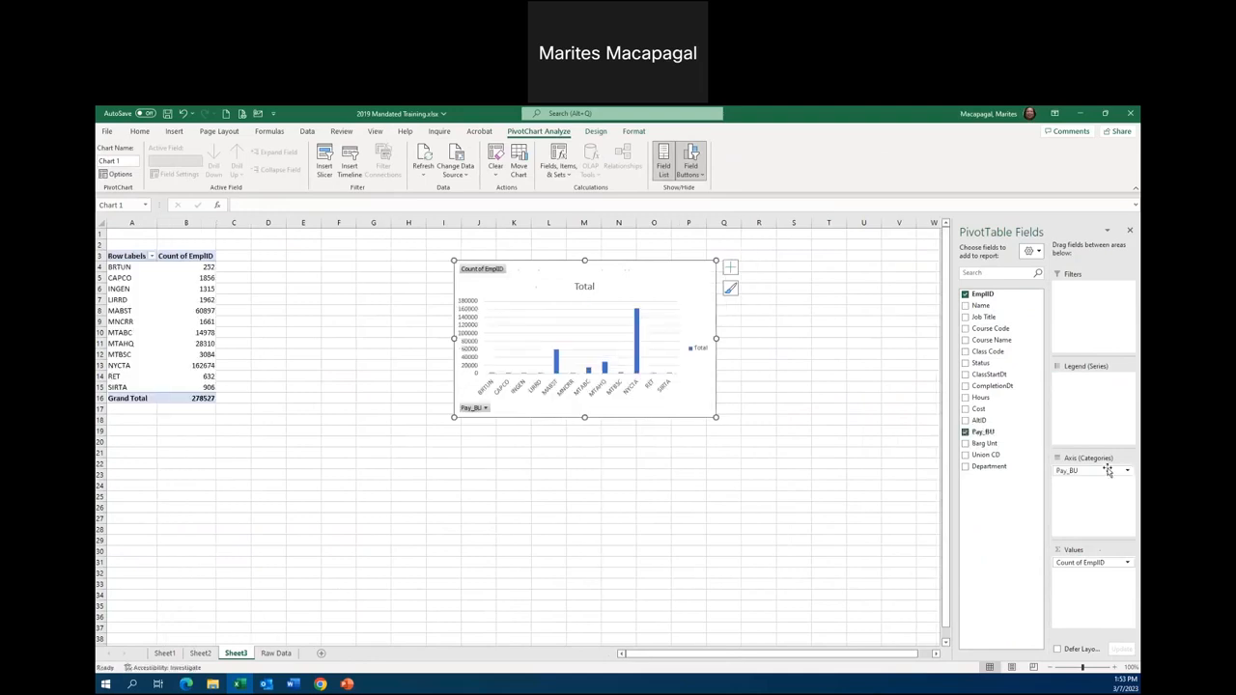
Step: Sort the new sheet's PivotTable by Count of EmplID from largest to smallest so its chart follows that order
right_click(206, 268)
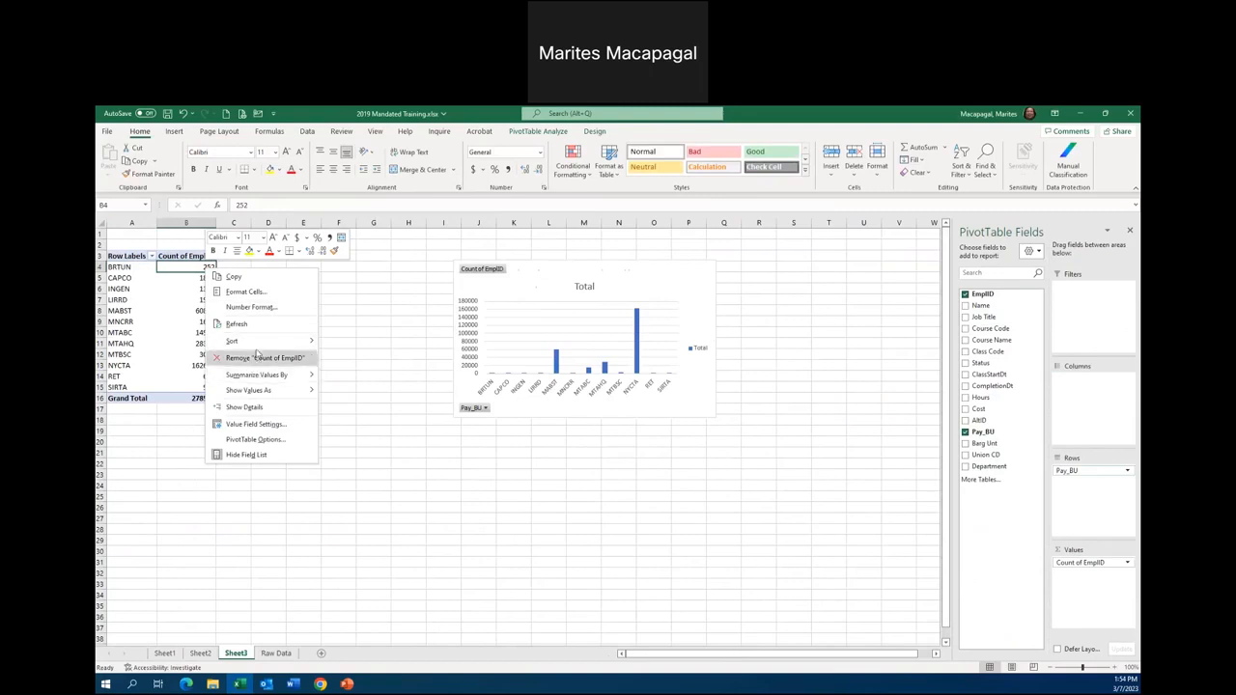
mouse_move(253, 341)
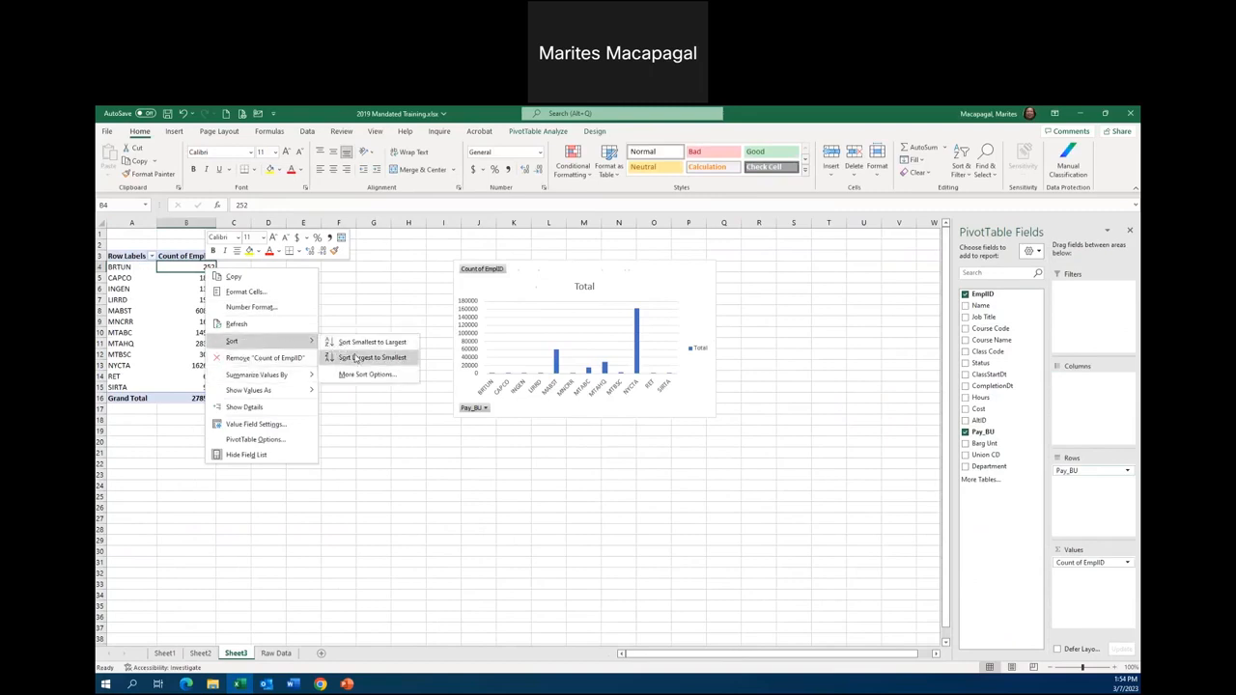
click(356, 359)
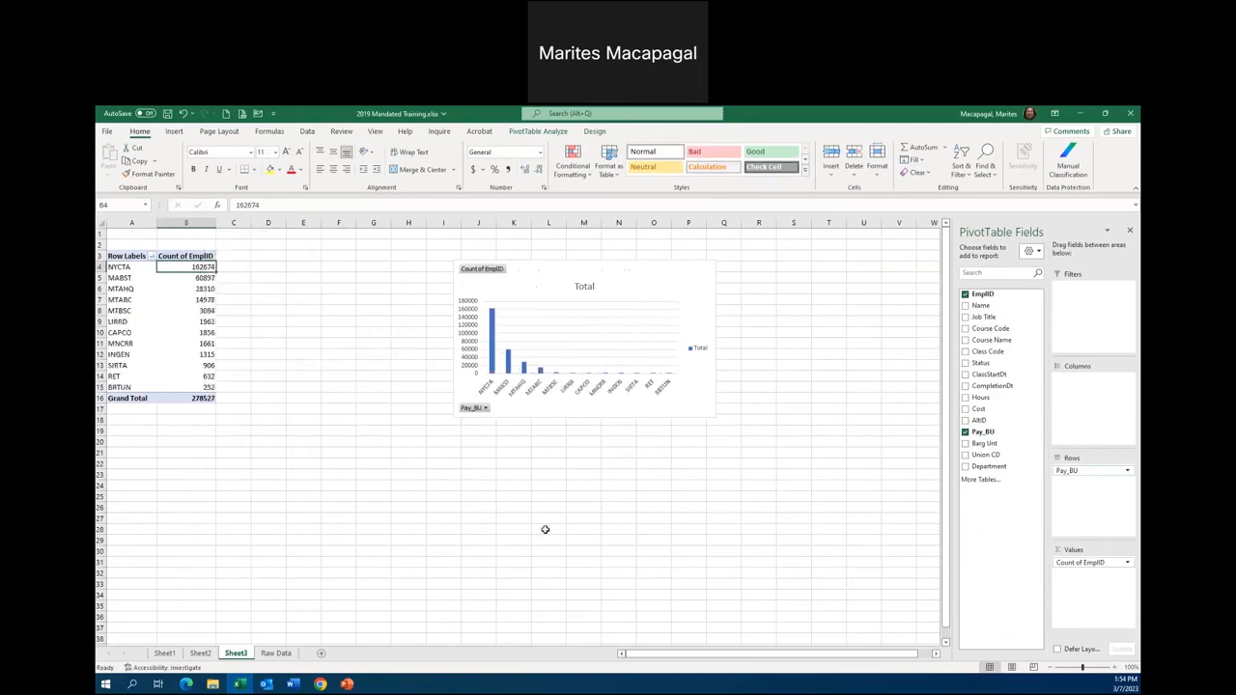
click(626, 284)
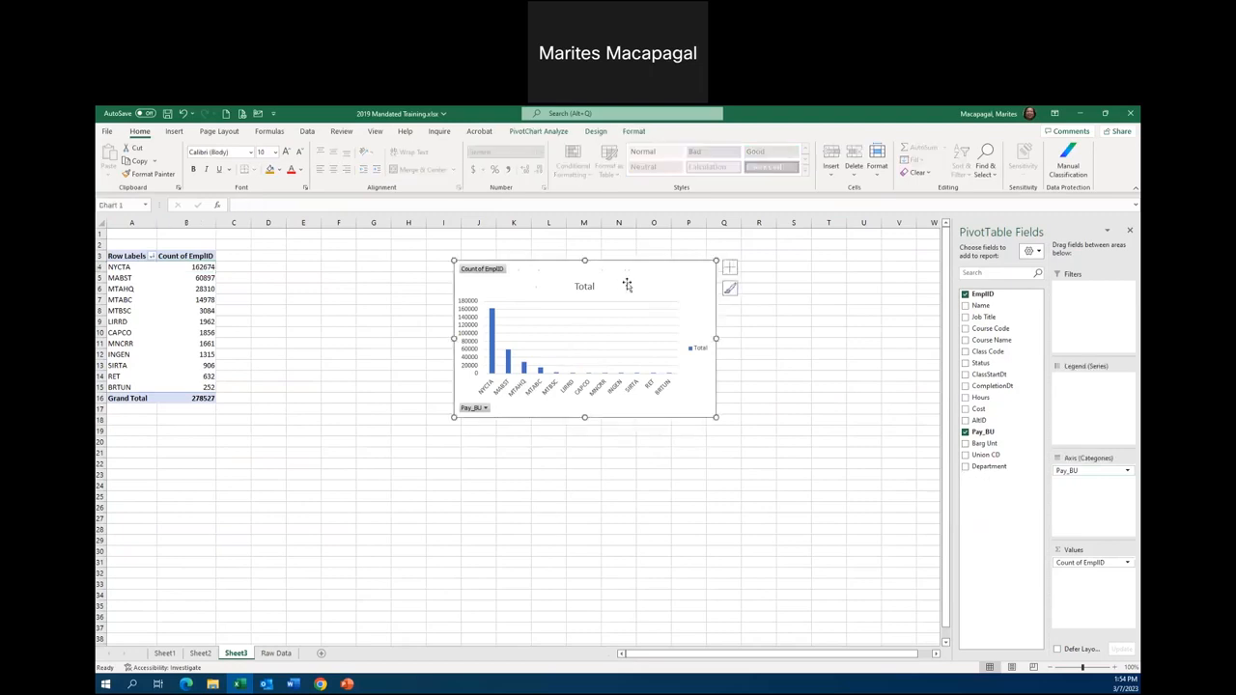
click(551, 132)
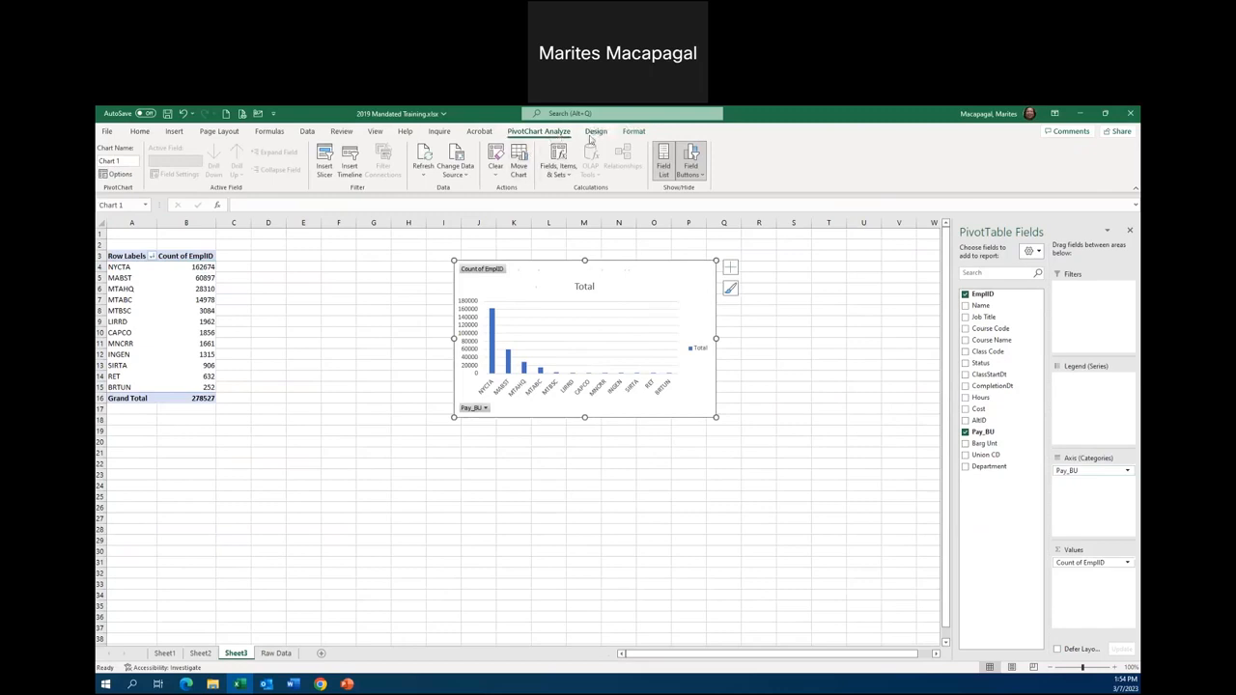
click(596, 132)
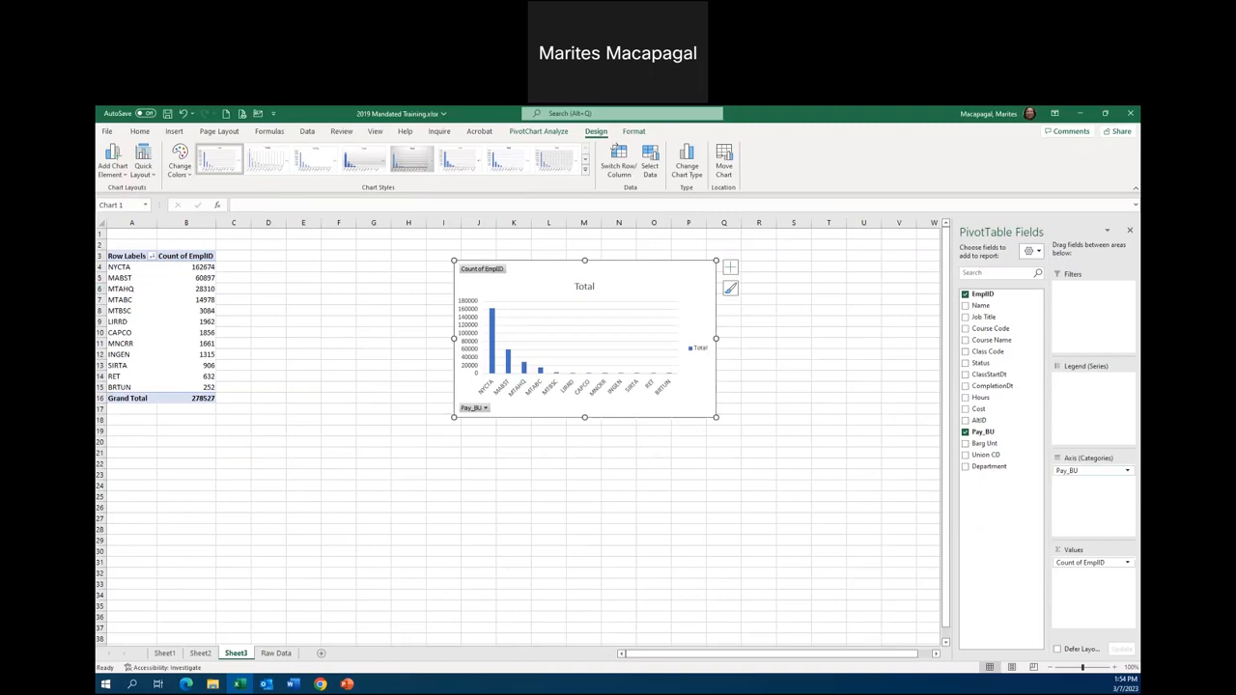
Step: Switch to the PowerPoint slide show 09-08-22 PivotTable 2.pptx, review the objectives and references slides, and advance to the Survey slide
click(347, 684)
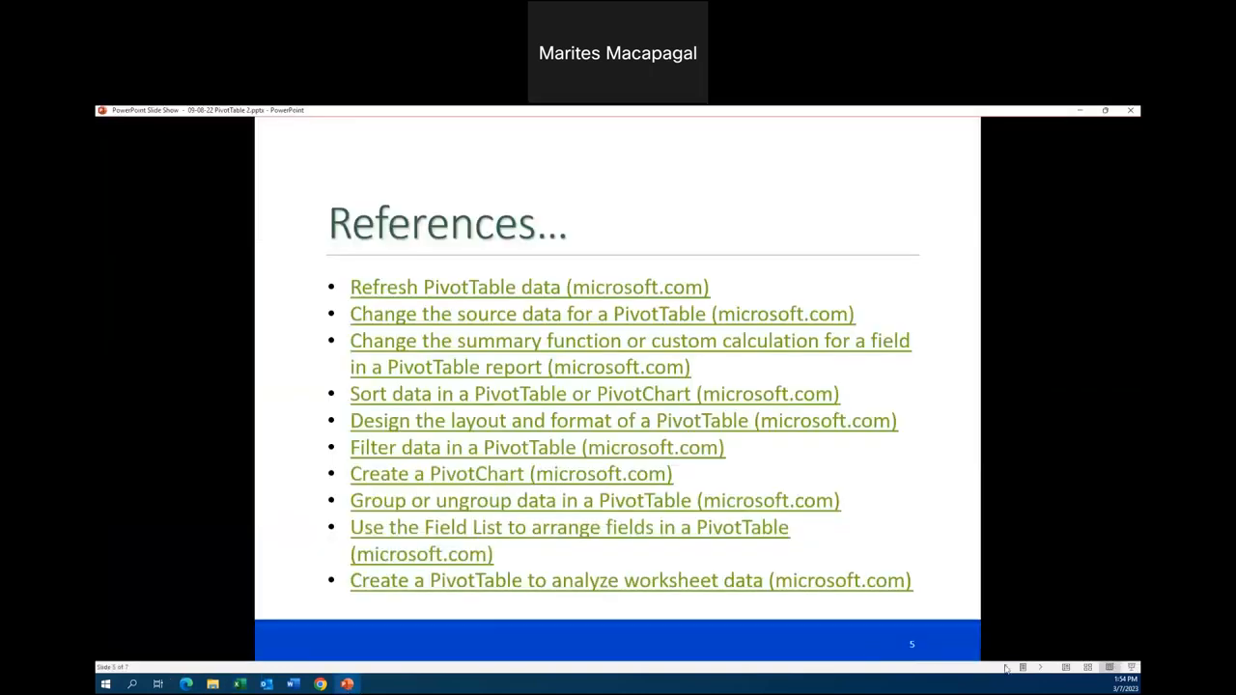
click(1004, 667)
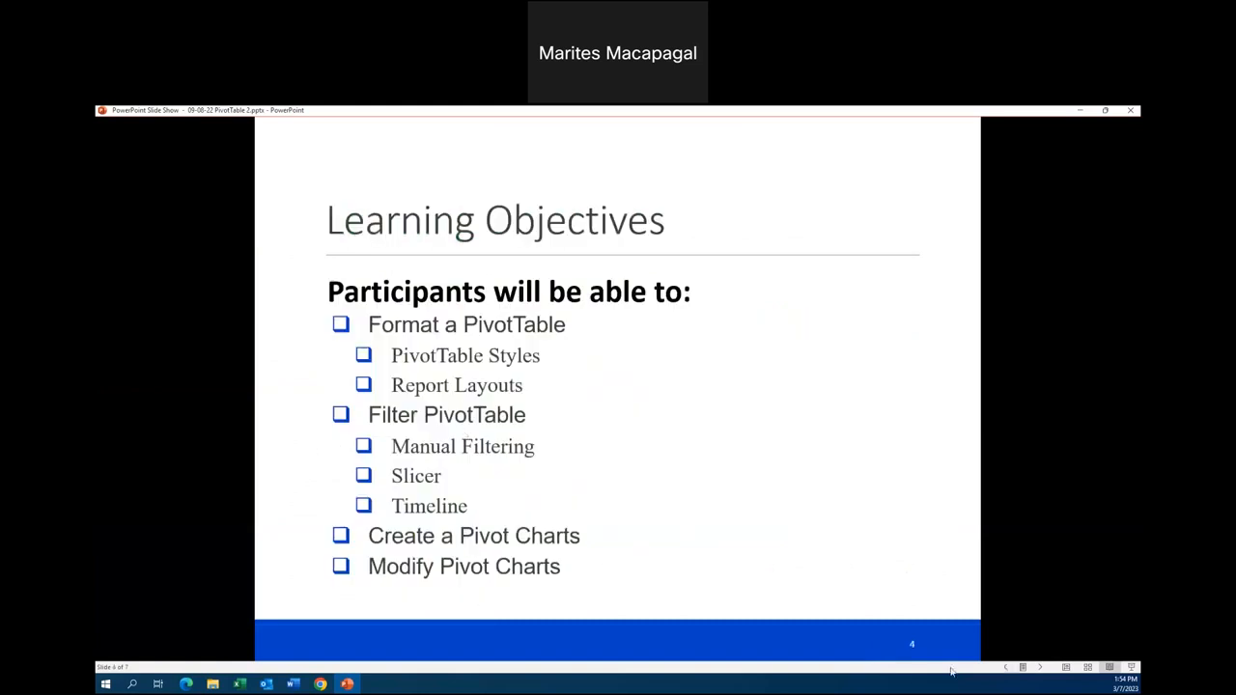
click(1041, 667)
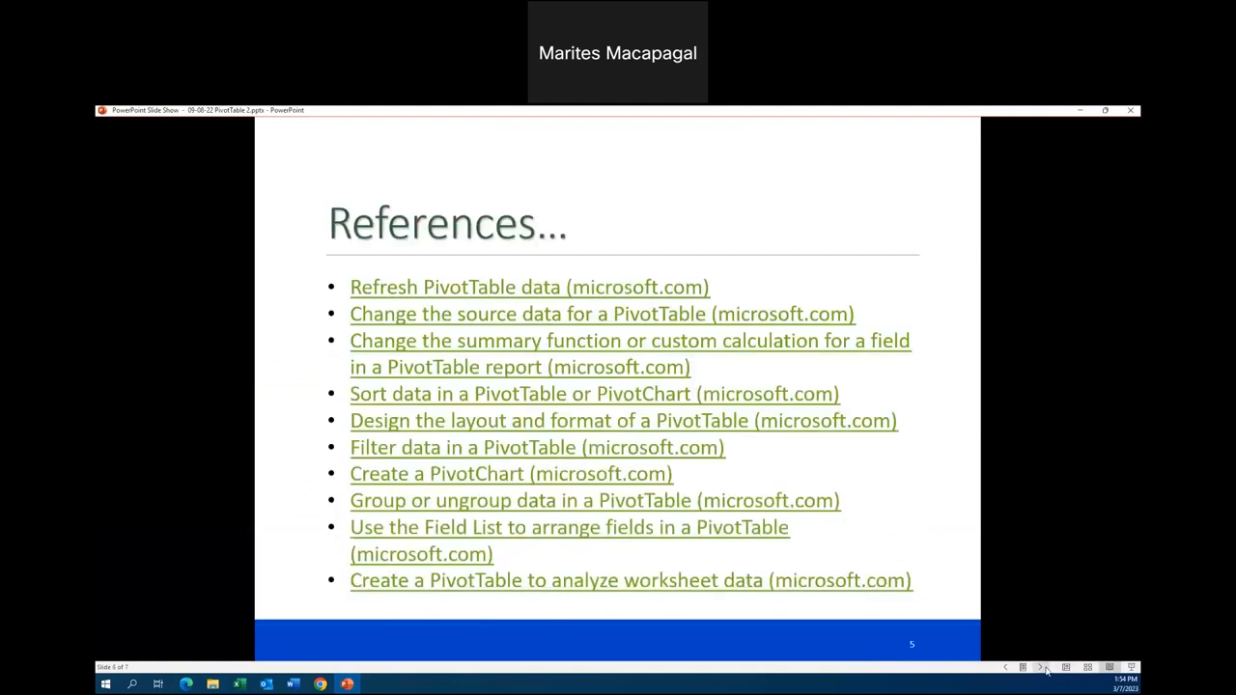
click(1041, 669)
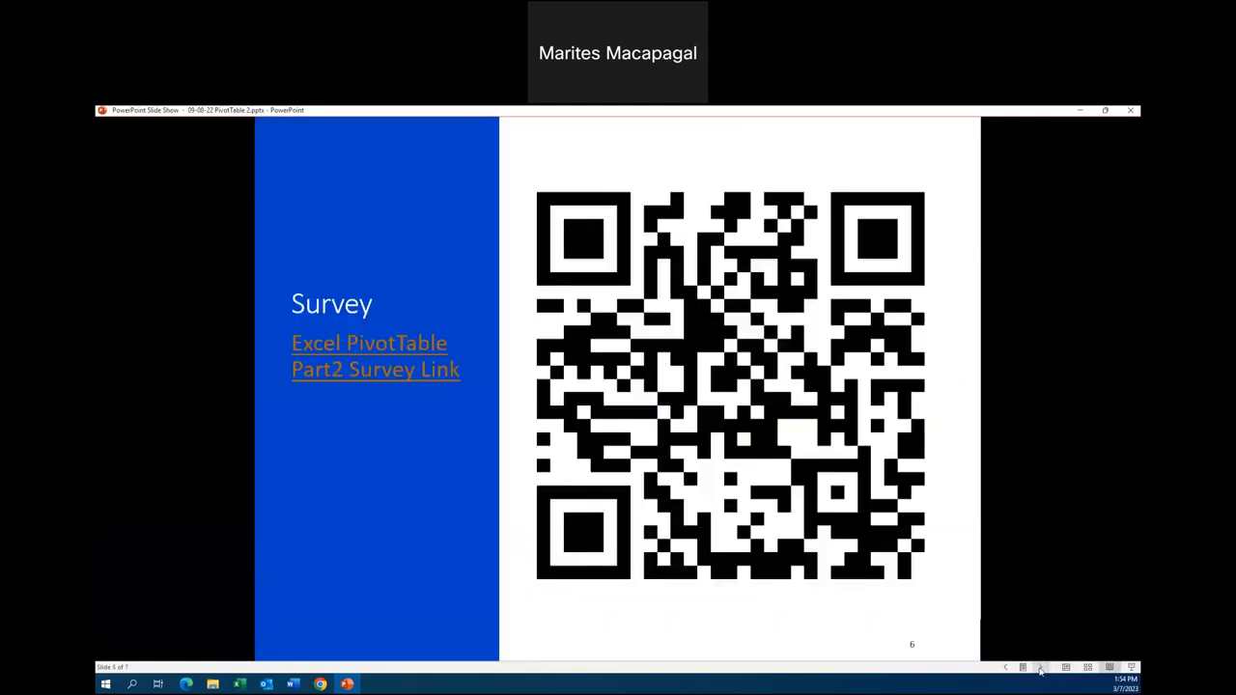